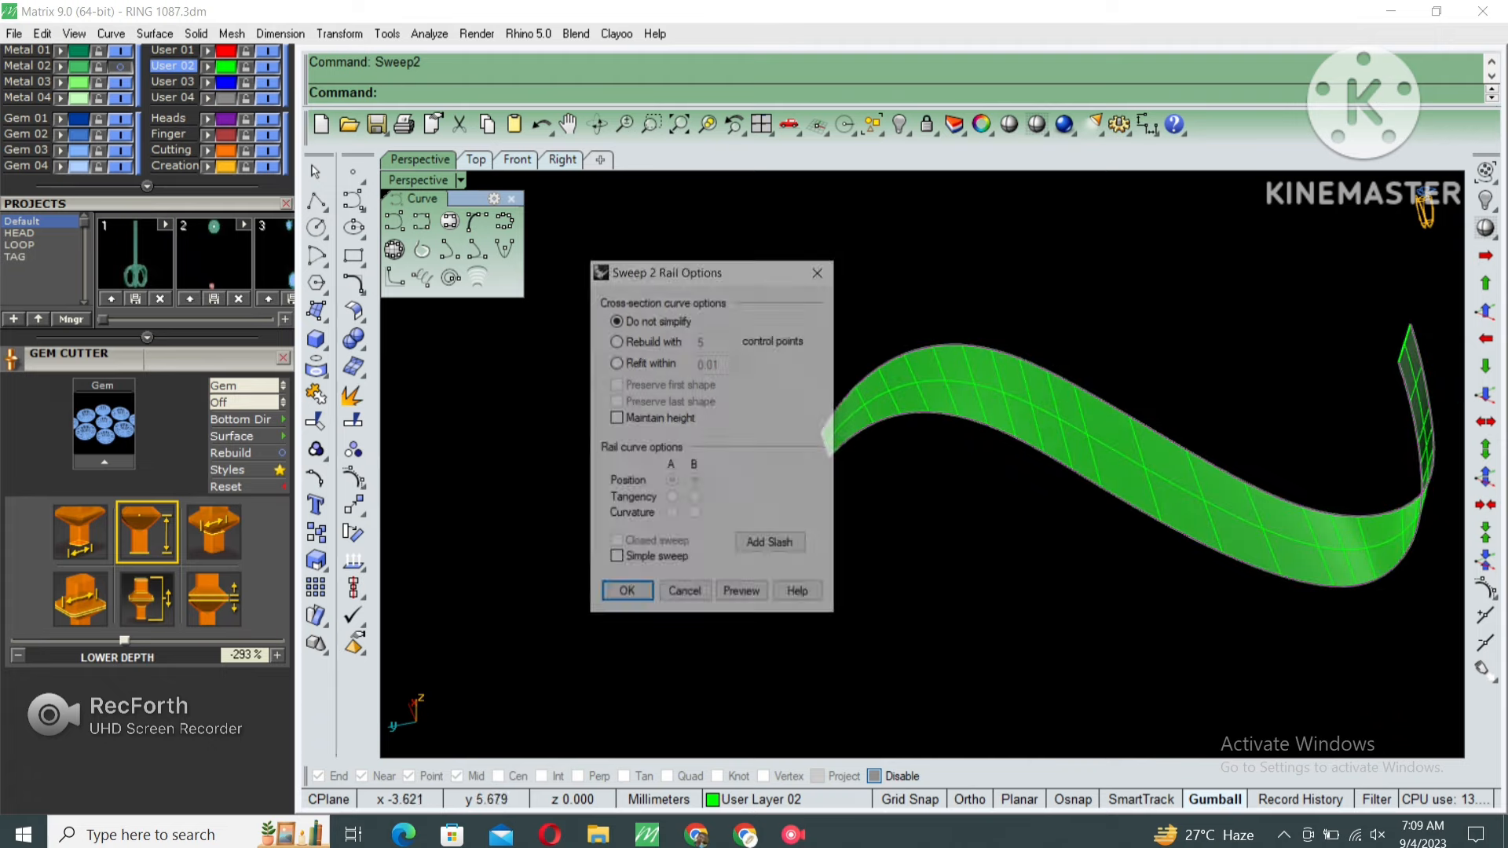
Add two slashes between the rails of the two-rail sweep to align its cross-sections, and complete the curved band surface.
left_click(772, 544)
left_click(1260, 491)
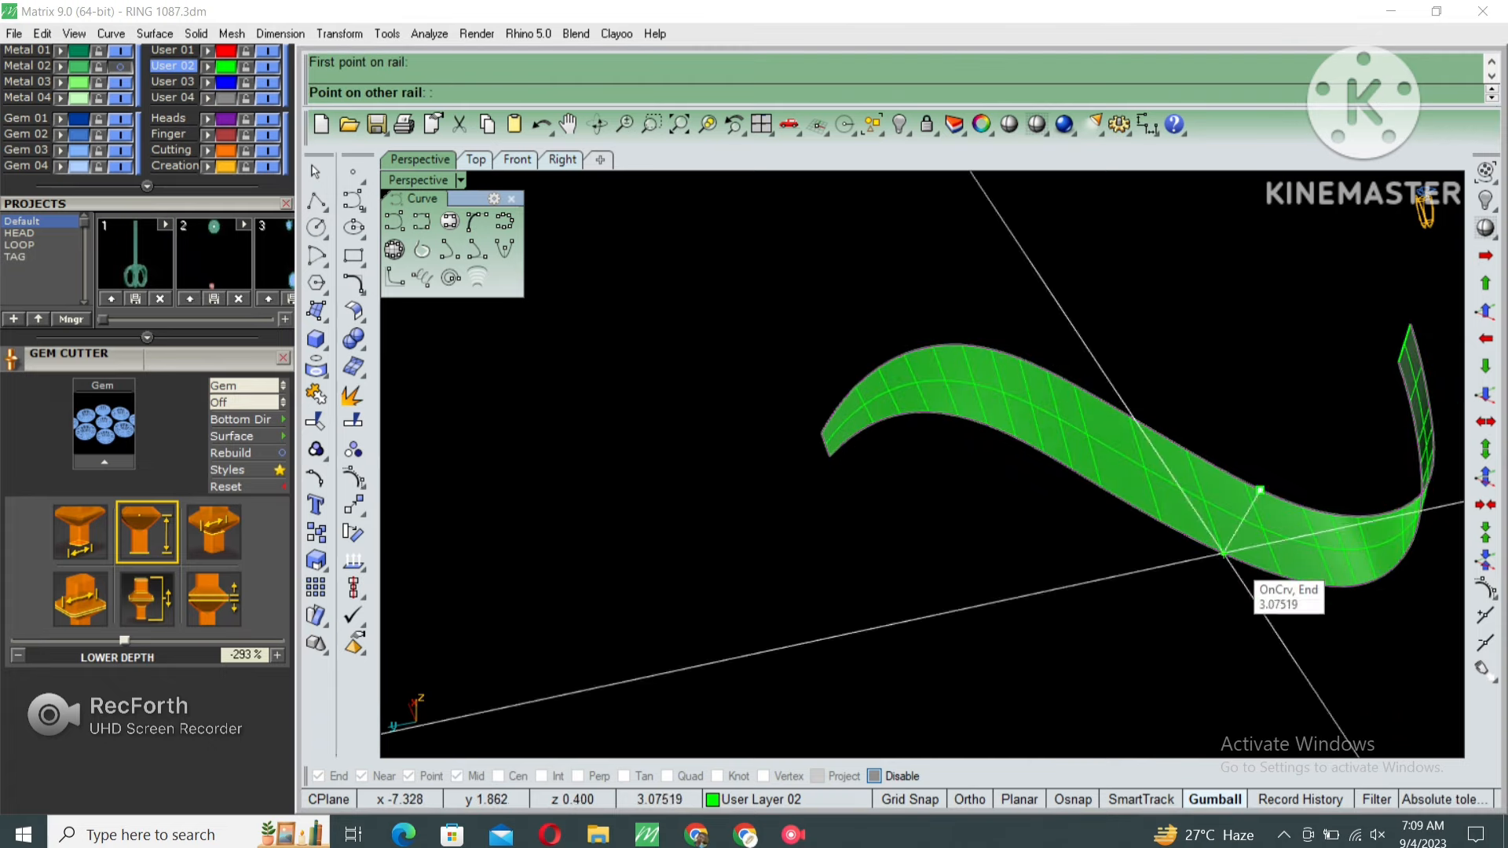
left_click(1236, 556)
scroll(948, 387, "down", 4)
right_click_drag(1186, 450, 1099, 455)
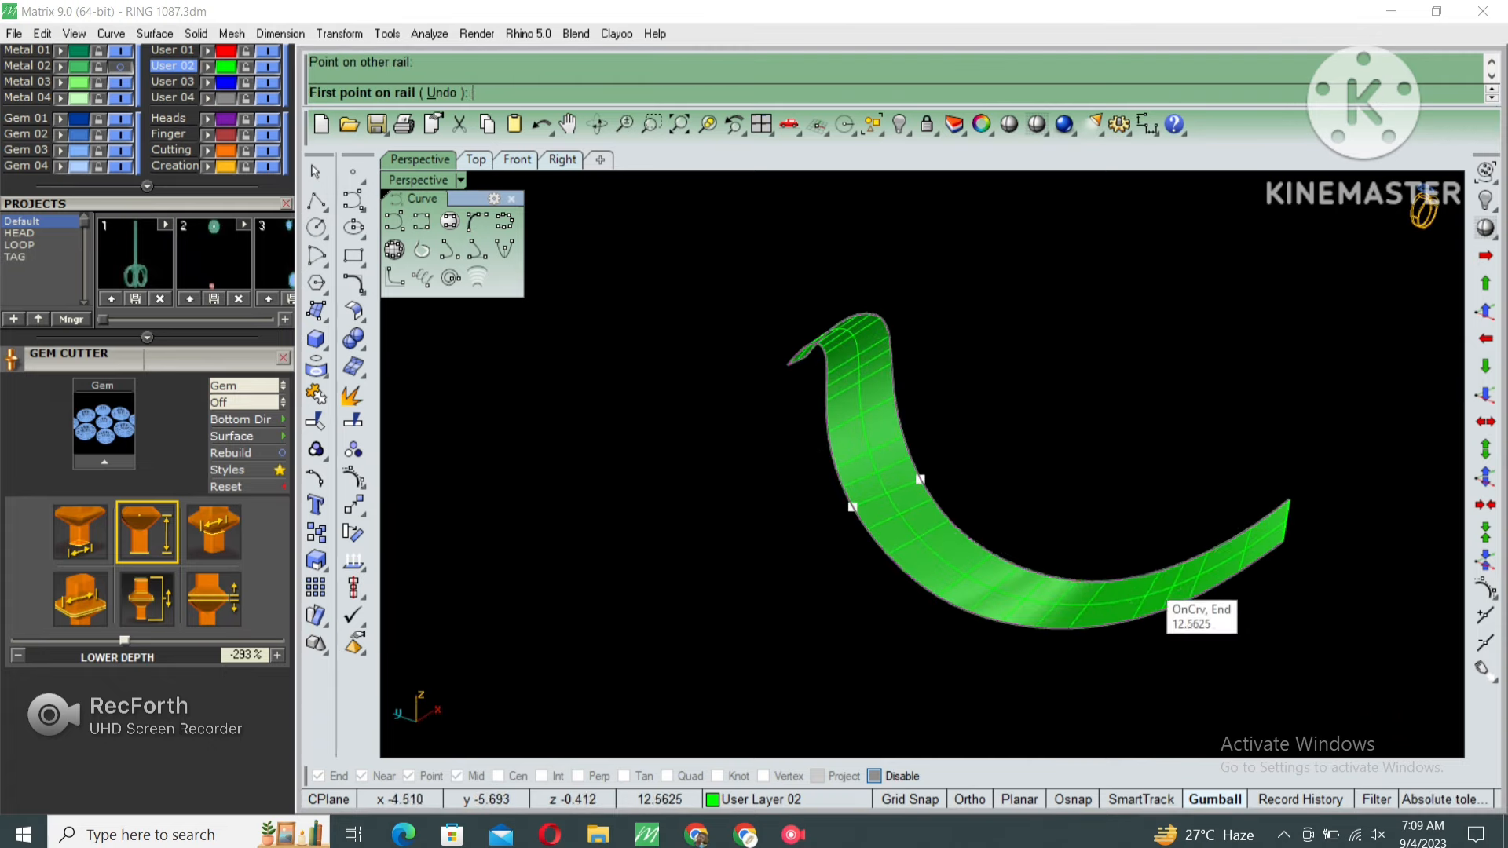
left_click(1149, 582)
left_click(1154, 606)
right_click(1155, 606)
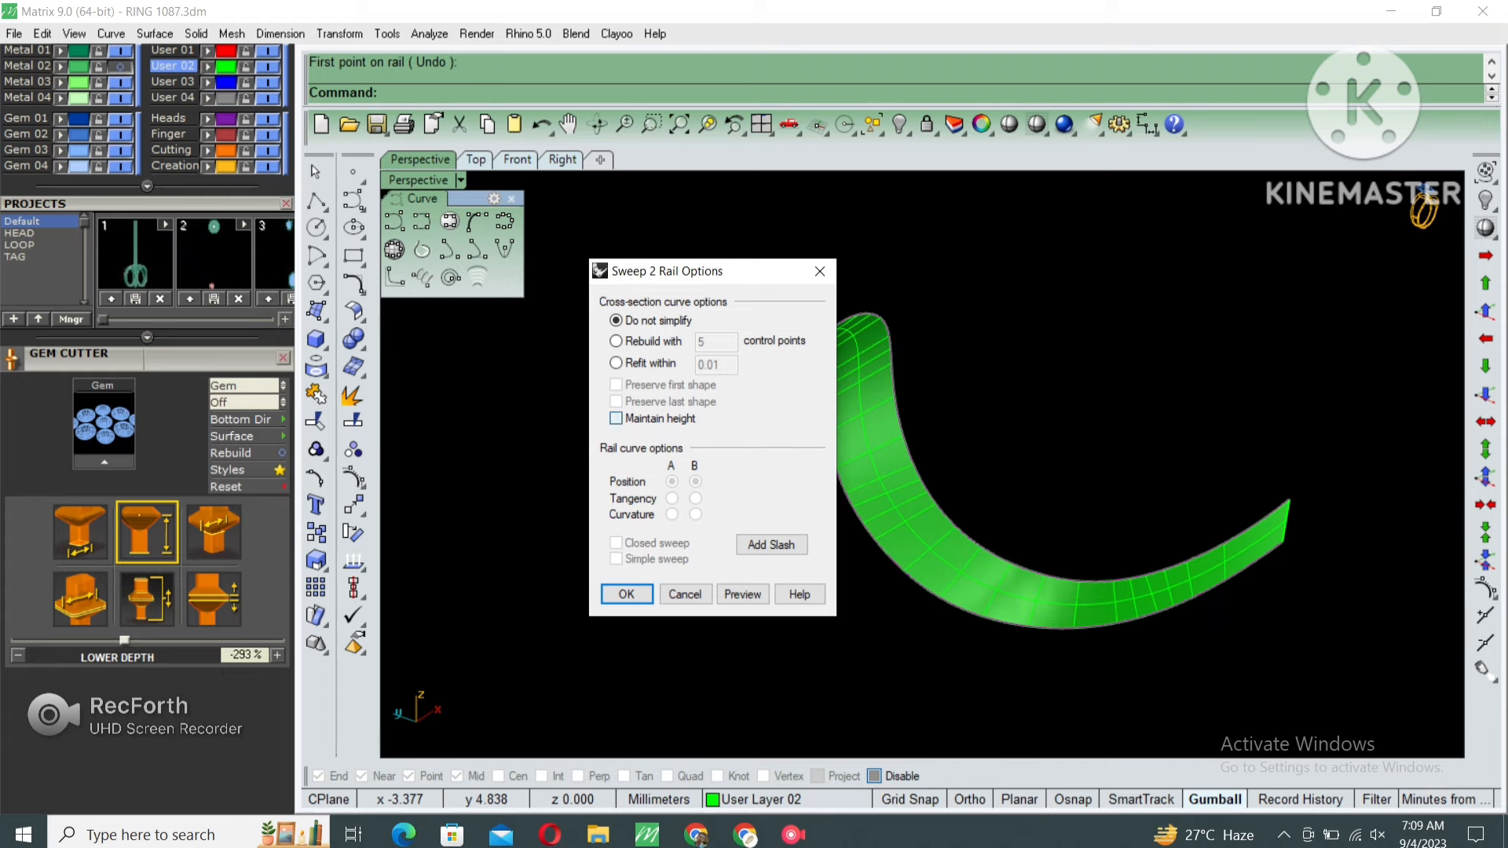
left_click(627, 595)
Offset the swept band surface into a solid, with the offset direction flipped towards the inside of the curve.
left_click(927, 534)
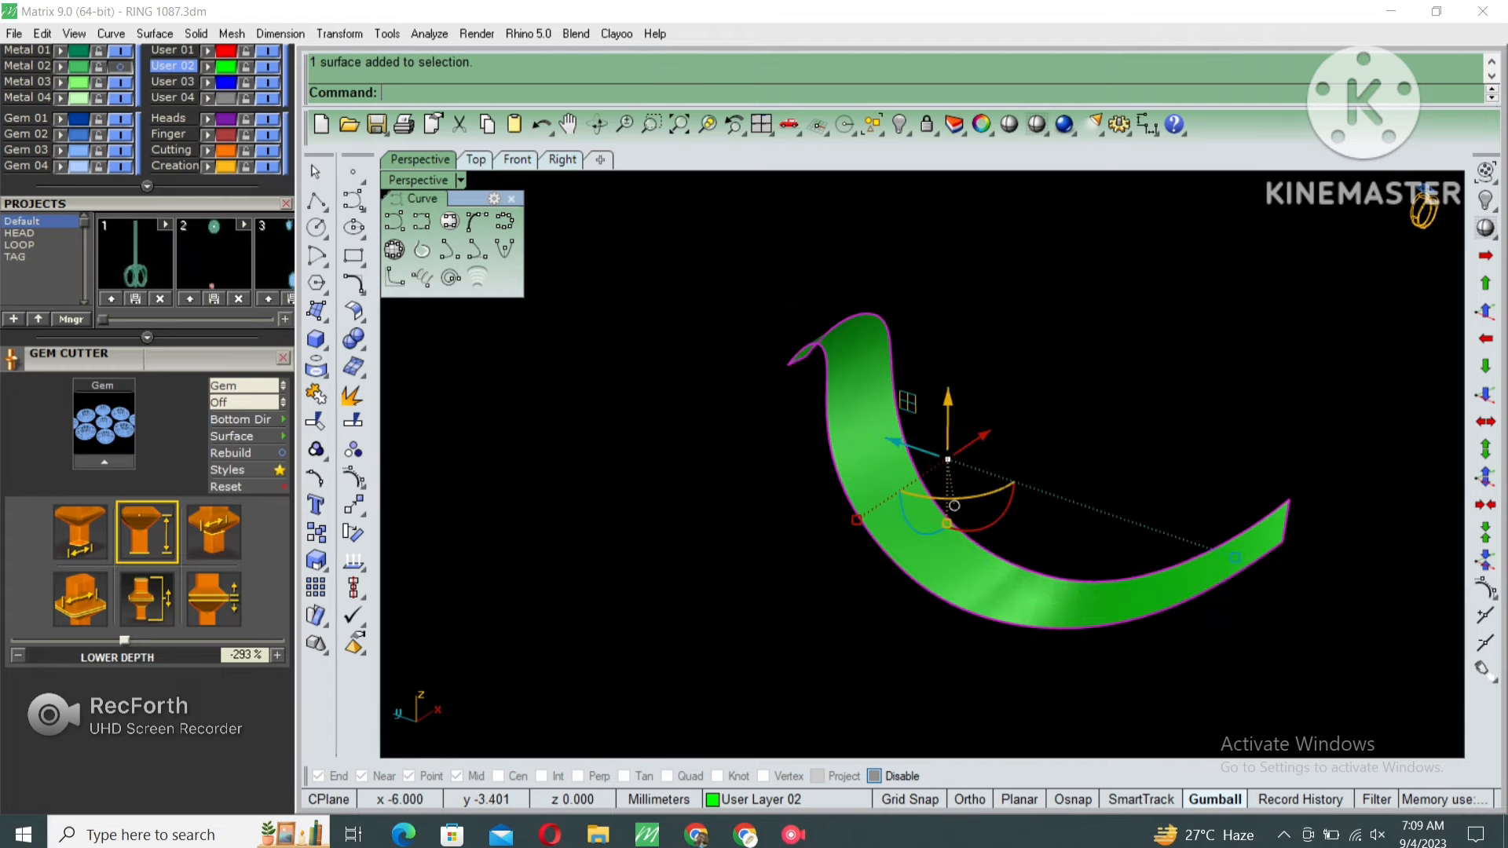
right_click_drag(943, 526, 848, 512)
type("offsetsrf")
key("Return")
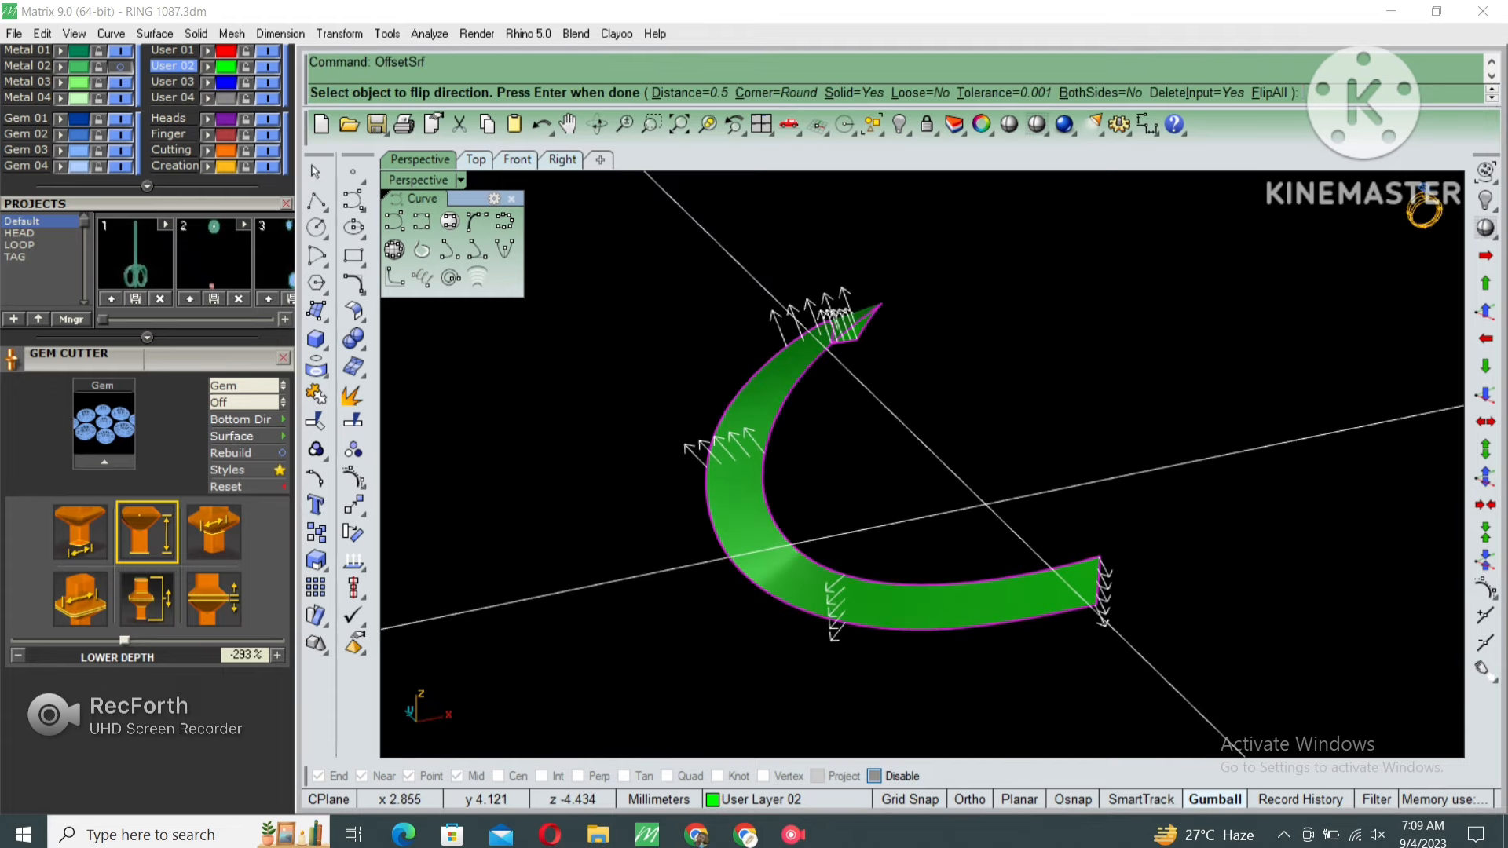
type("f")
key("Return")
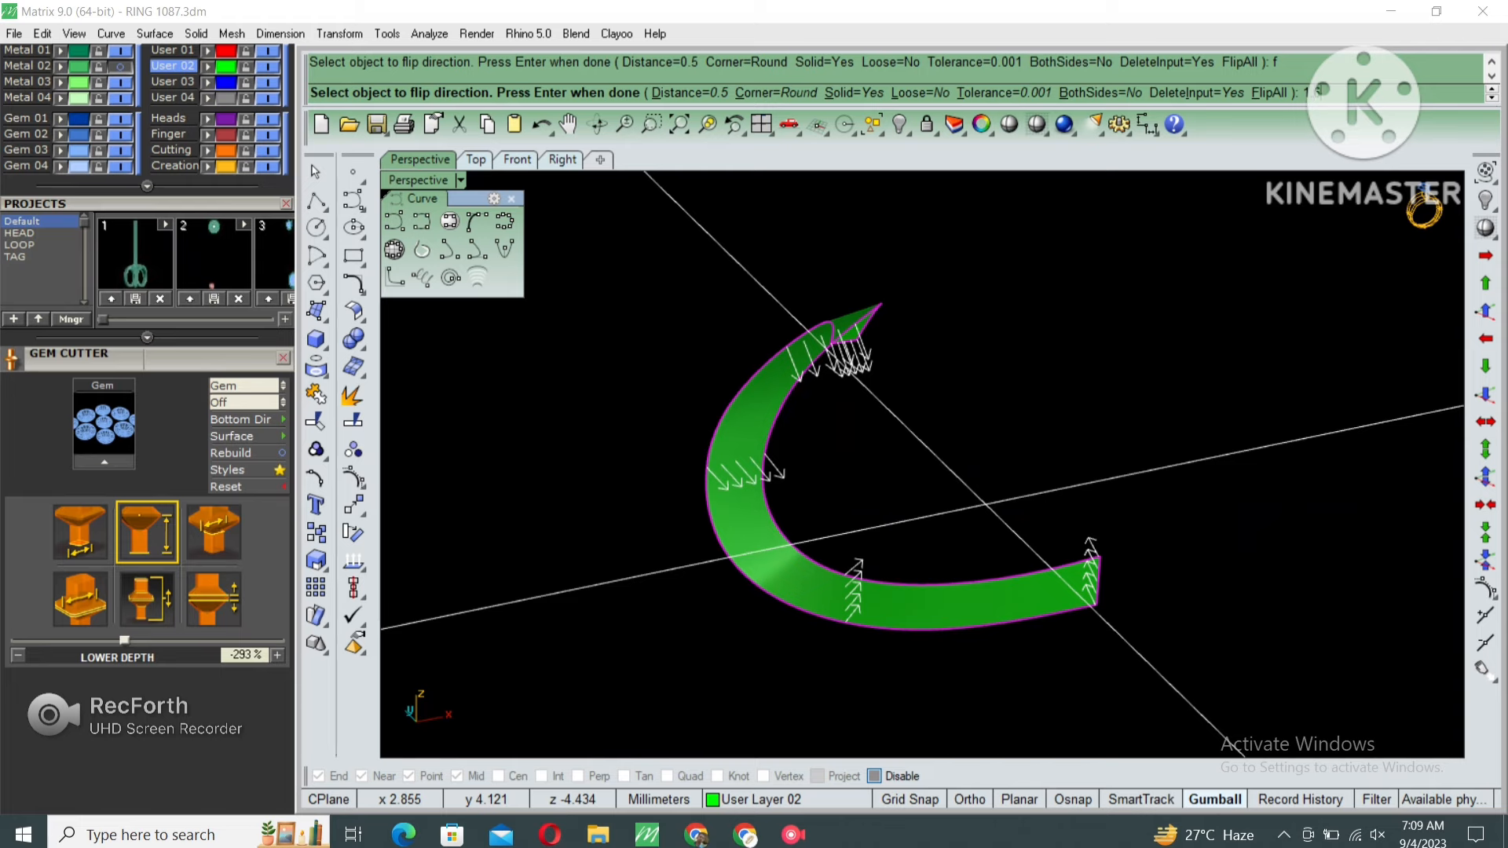
key("Return")
Examine the offset solid's shape and thickness from the top and in perspective.
right_click_drag(903, 416, 931, 581)
double_click(403, 180)
double_click(402, 181)
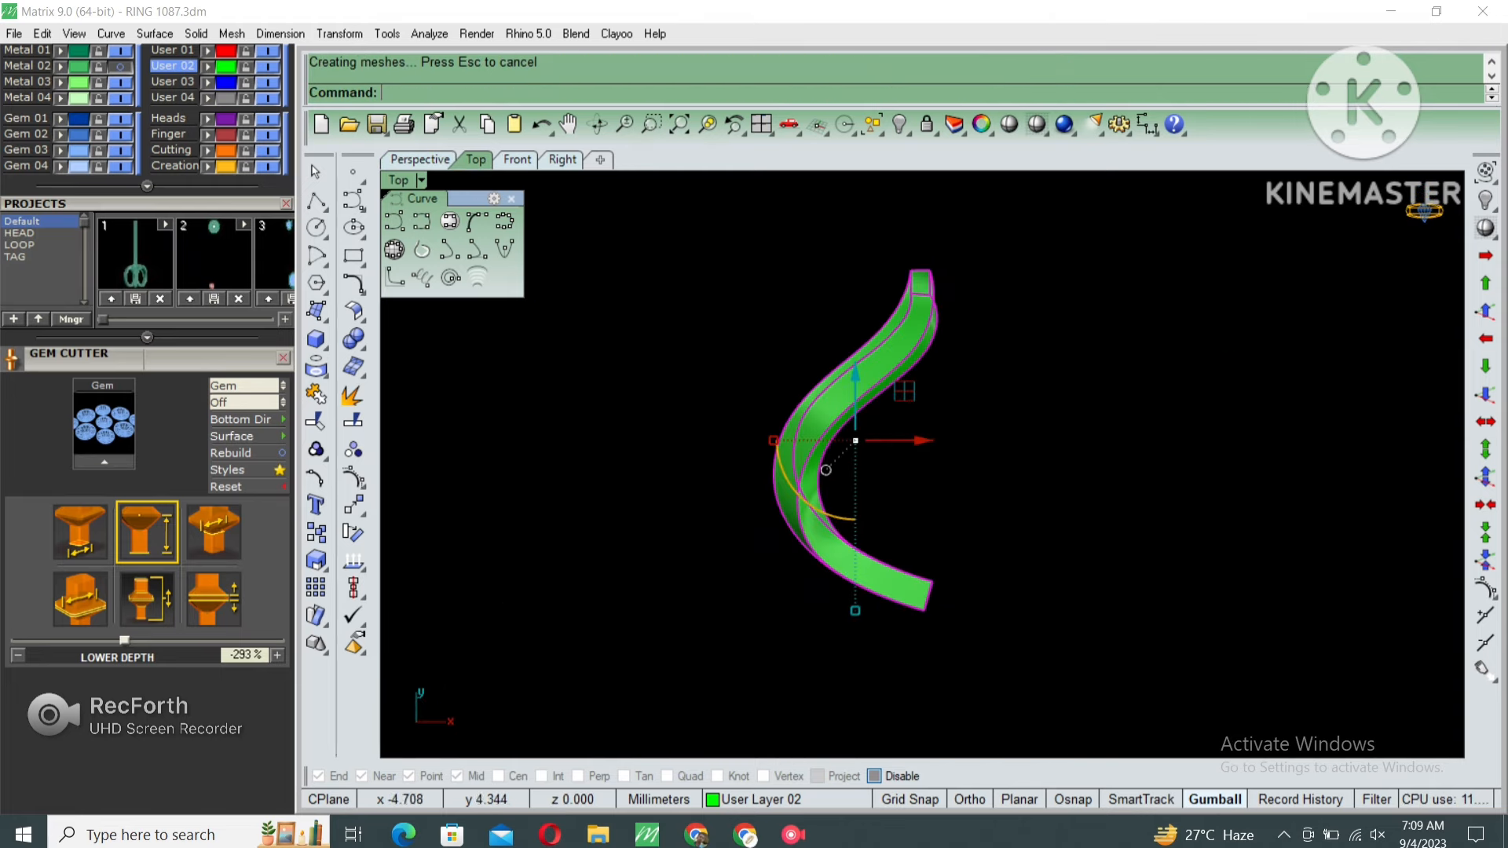
right_click_drag(833, 377, 832, 344)
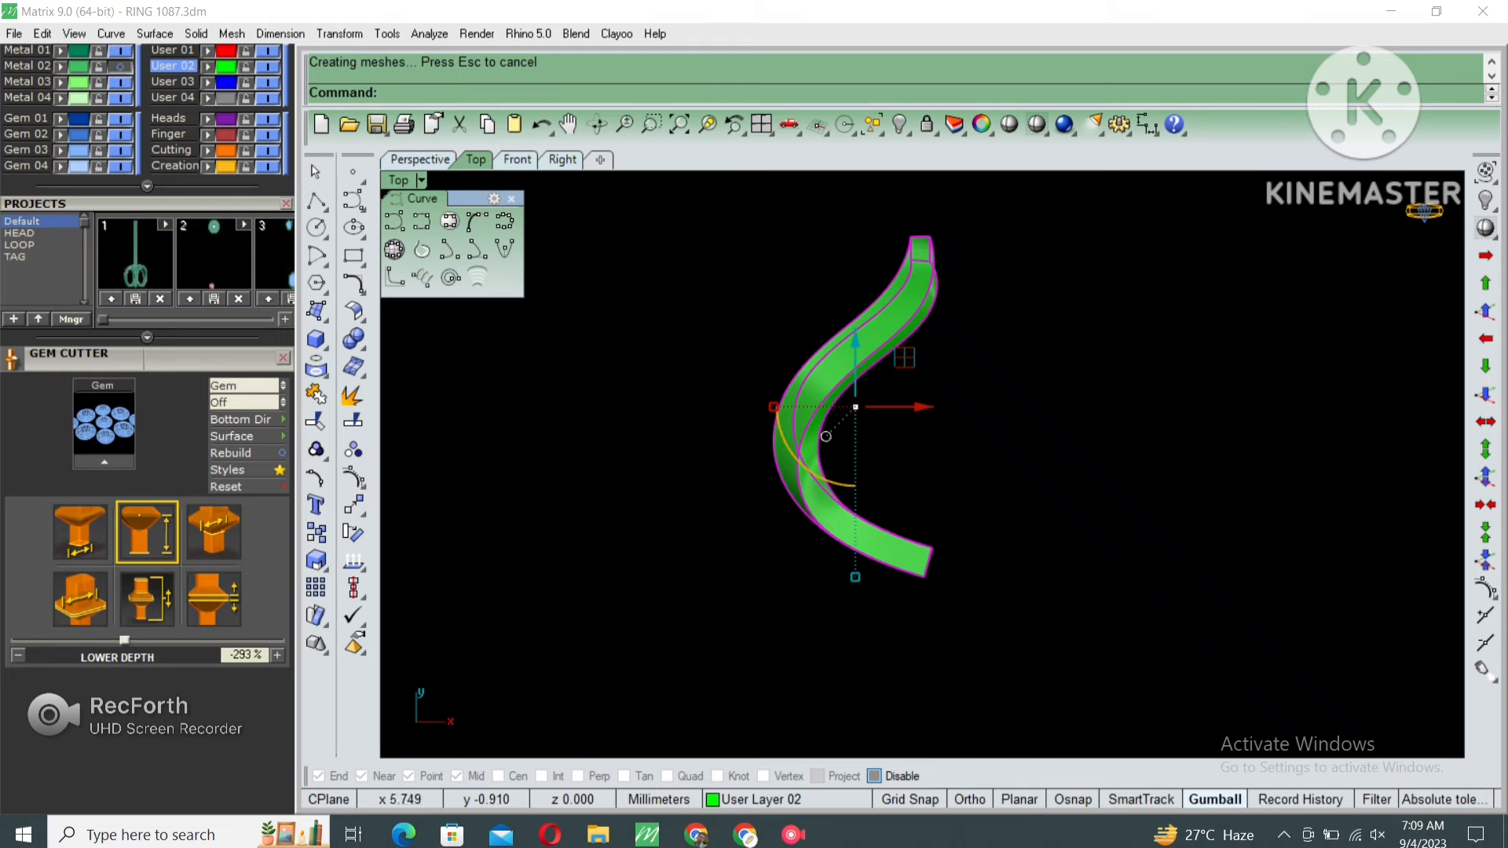
left_click(1014, 513)
scroll(855, 527, "up", 6)
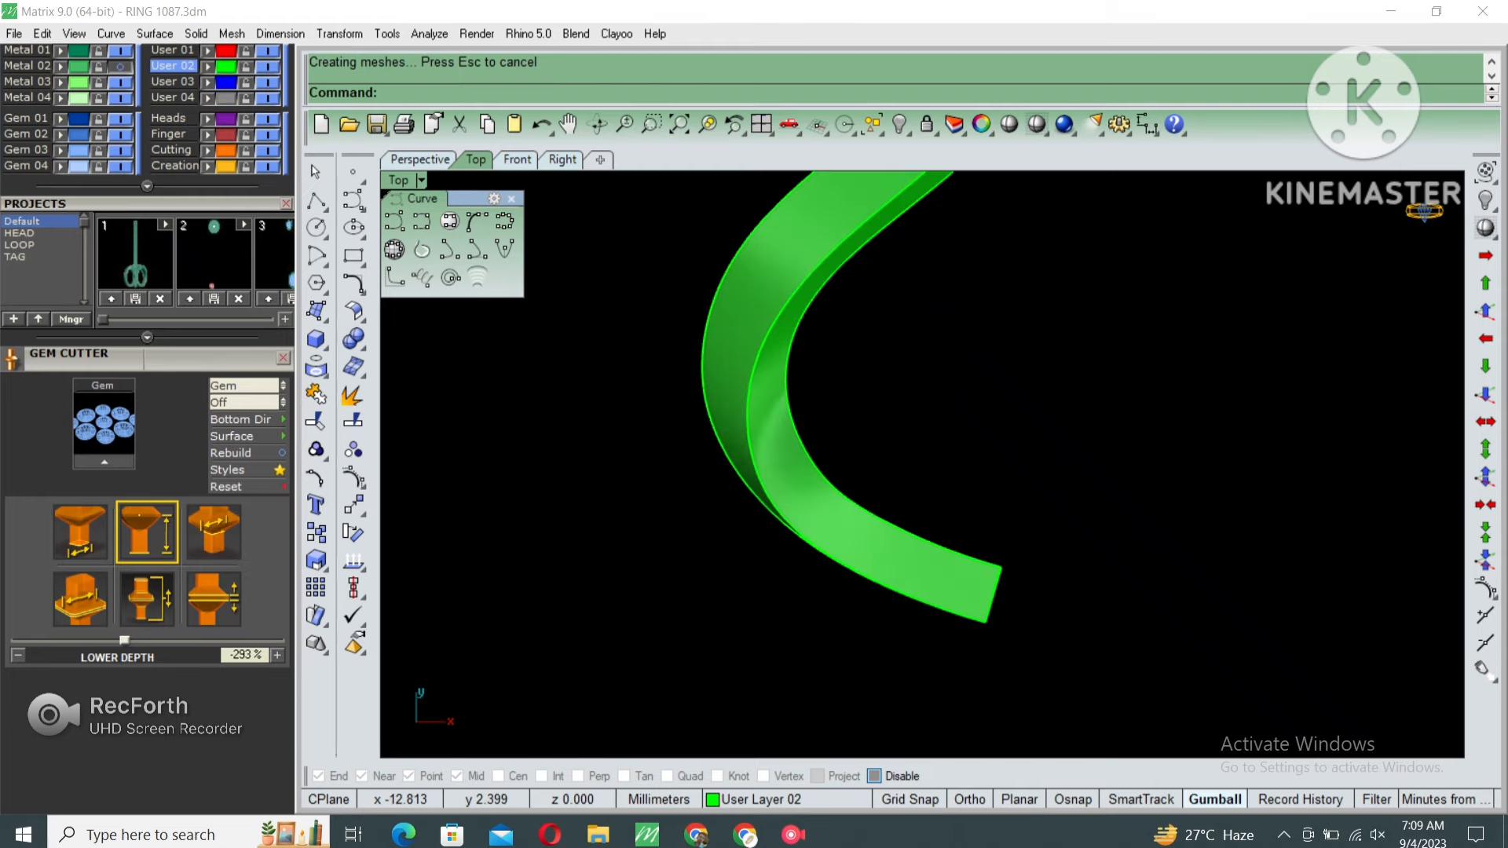
double_click(400, 181)
double_click(963, 180)
right_click_drag(1045, 534, 878, 432)
scroll(878, 432, "up", 5)
Duplicate the two long inner edges of the offset solid as curves on the current layer.
right_click_drag(1424, 211, 1424, 212)
key("Return")
left_click(848, 459)
right_click_drag(848, 460, 727, 457)
key("Return")
key("Escape")
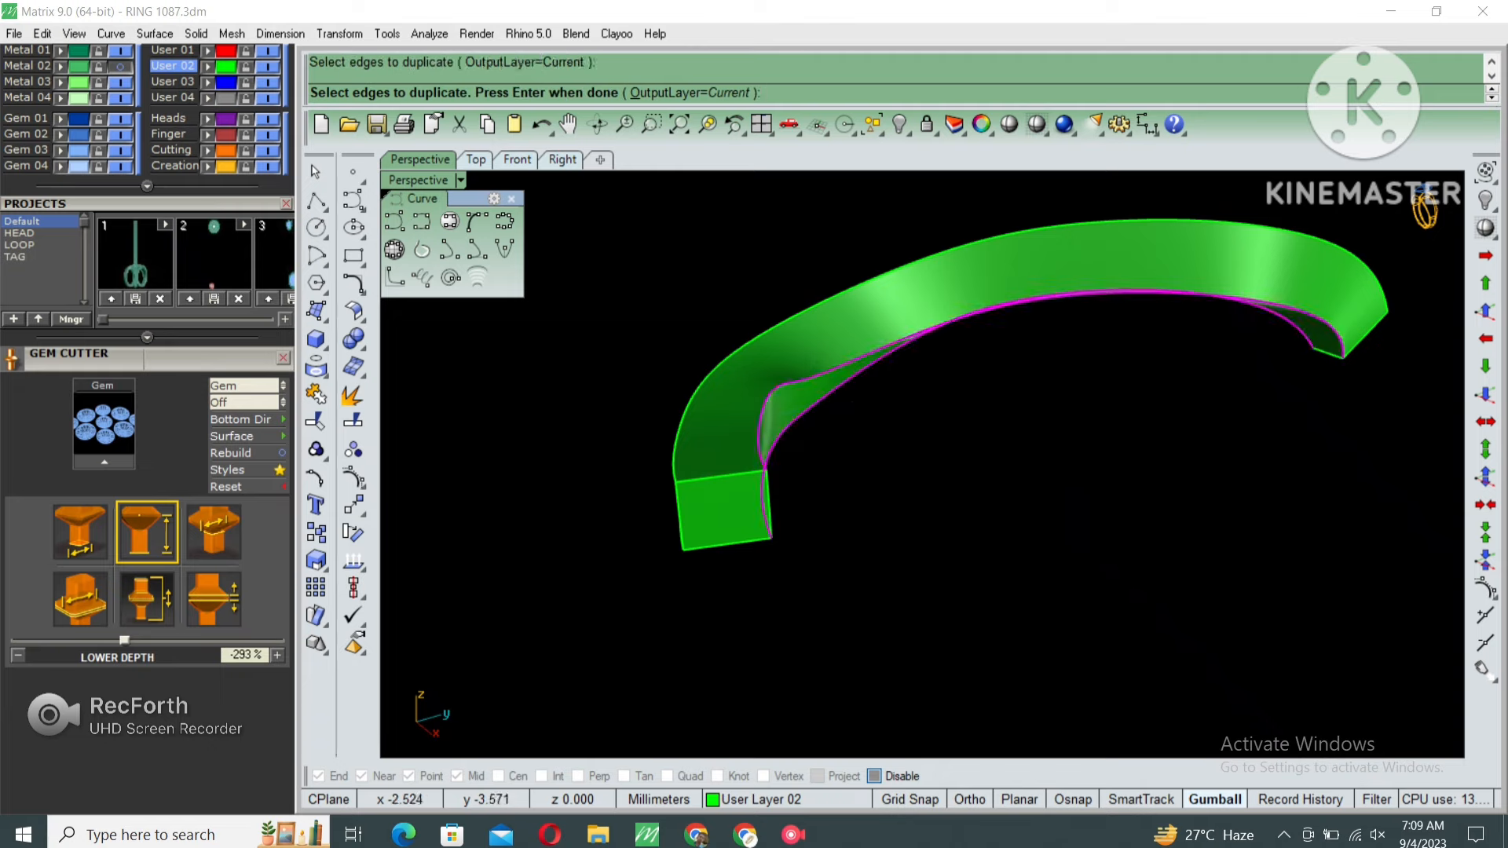
key("Return")
Delete the unneeded faces of the offset solid, keeping its outer band surface and the two duplicated edge curves.
left_click(848, 337)
right_click_drag(848, 337, 777, 334)
key("Delete")
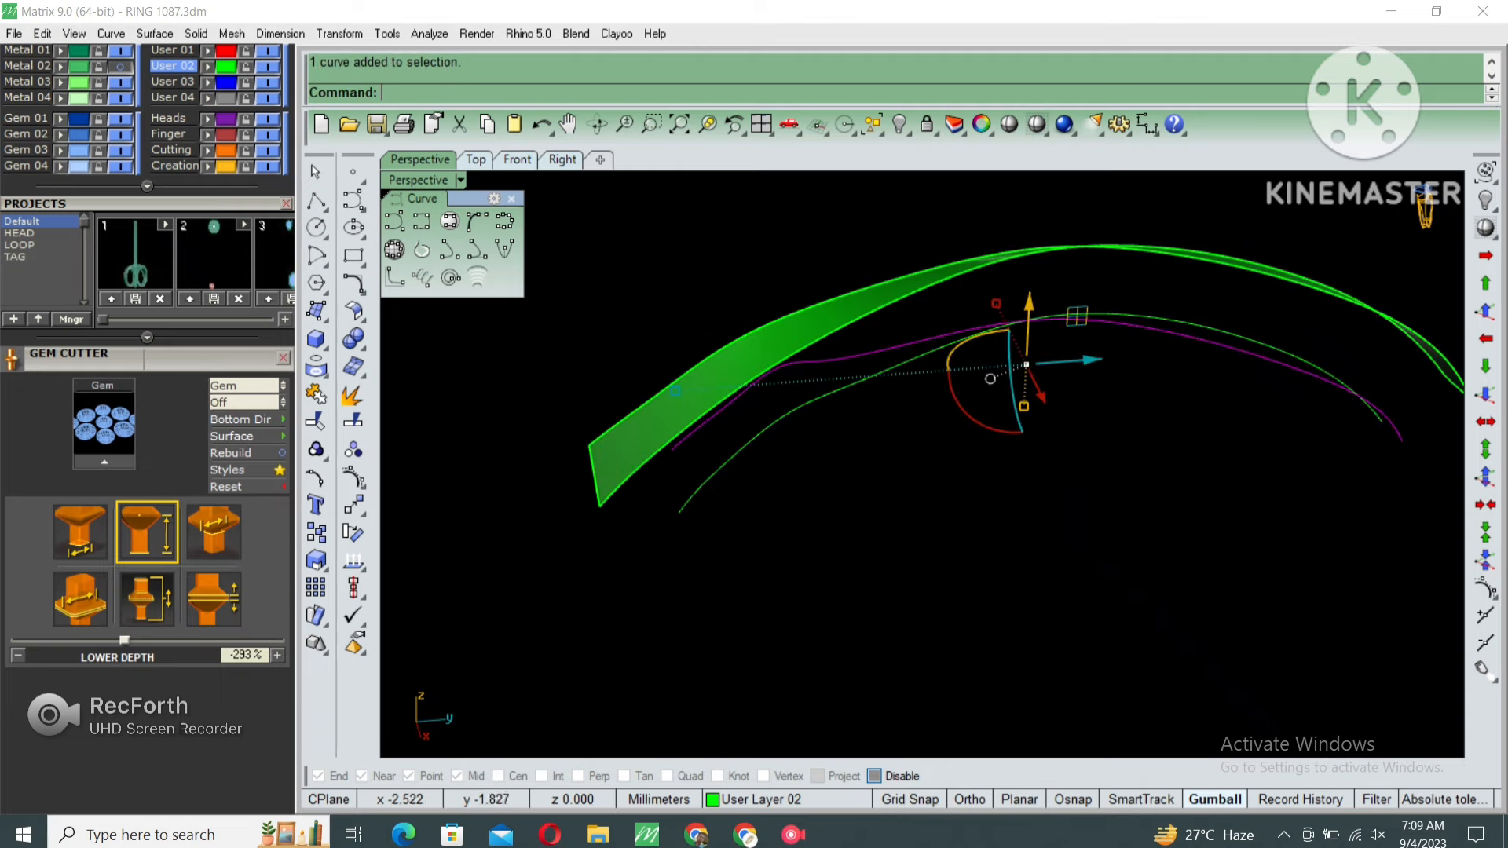
Rebuild the two duplicated edge curves with 10 points and degree 3, deleting the input.
right_click_drag(1425, 211, 1426, 210)
type("rebuild")
key("Return")
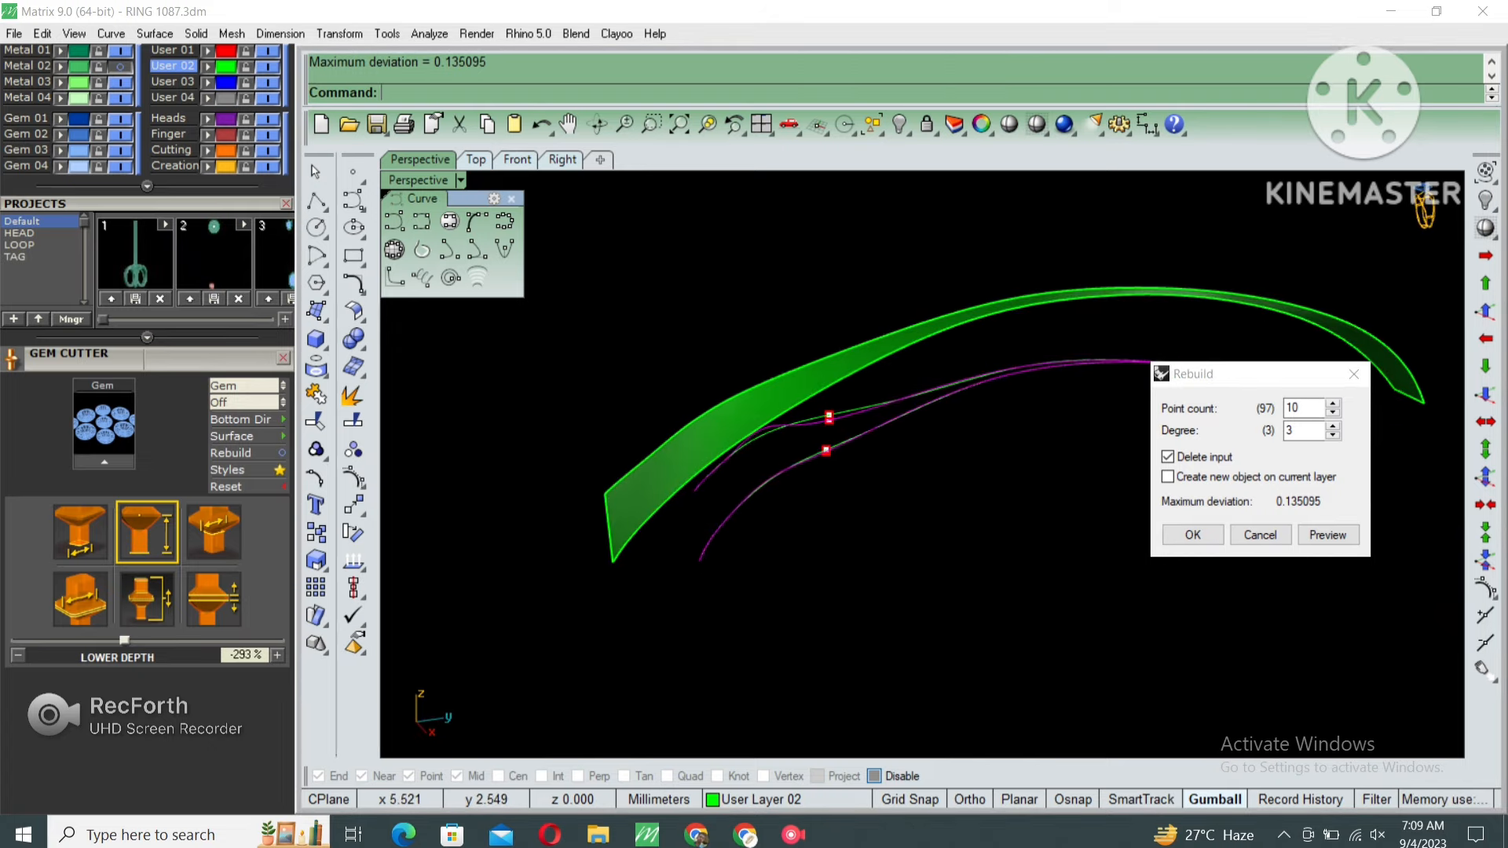
left_click(1194, 535)
Turn on the control points of both rebuilt edge curves.
right_click_drag(1045, 503, 1288, 515)
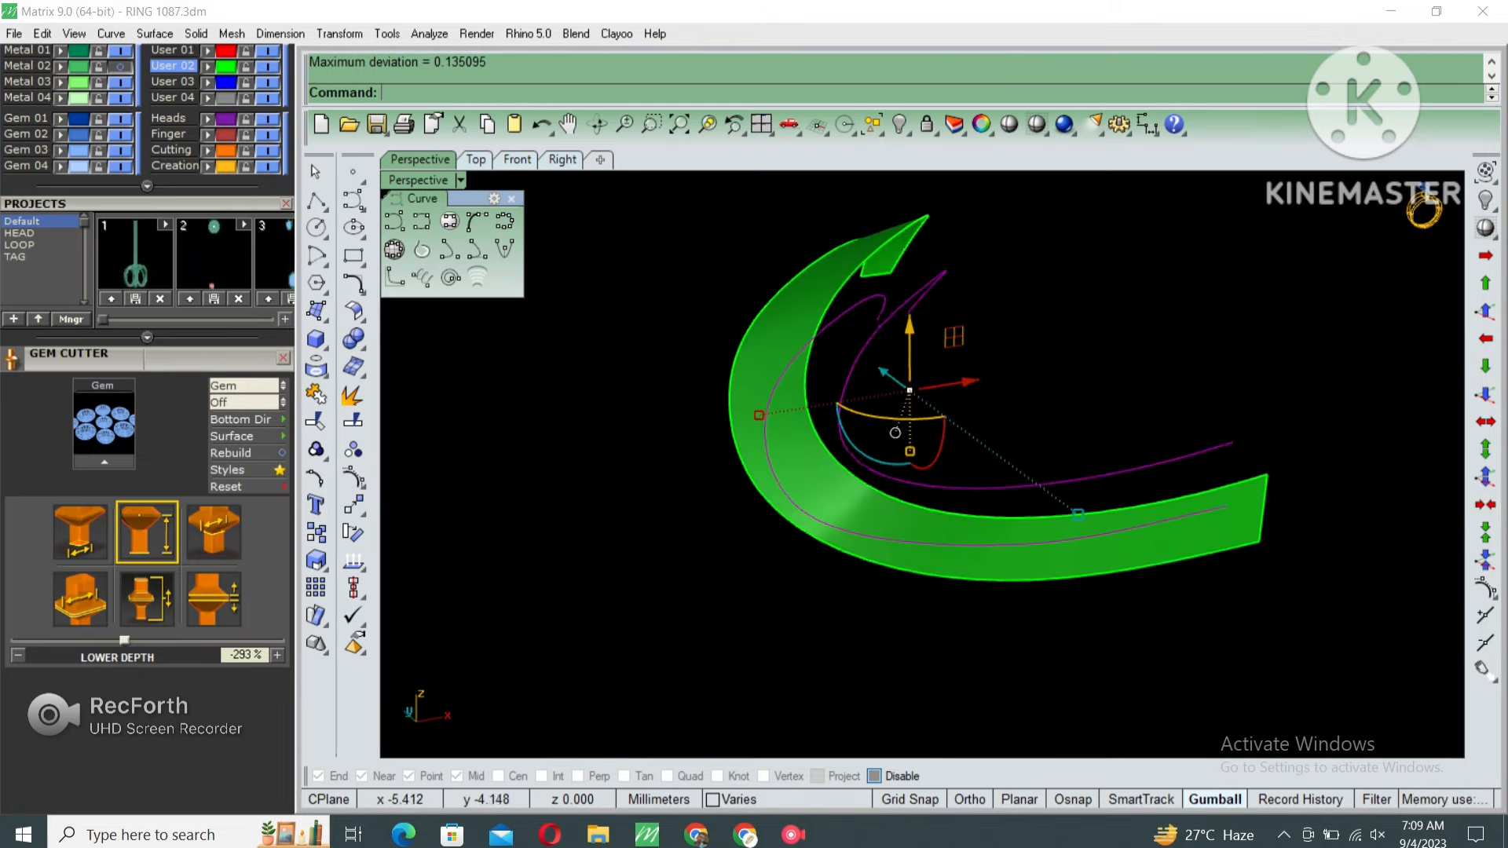
right_click_drag(1424, 209, 1425, 209)
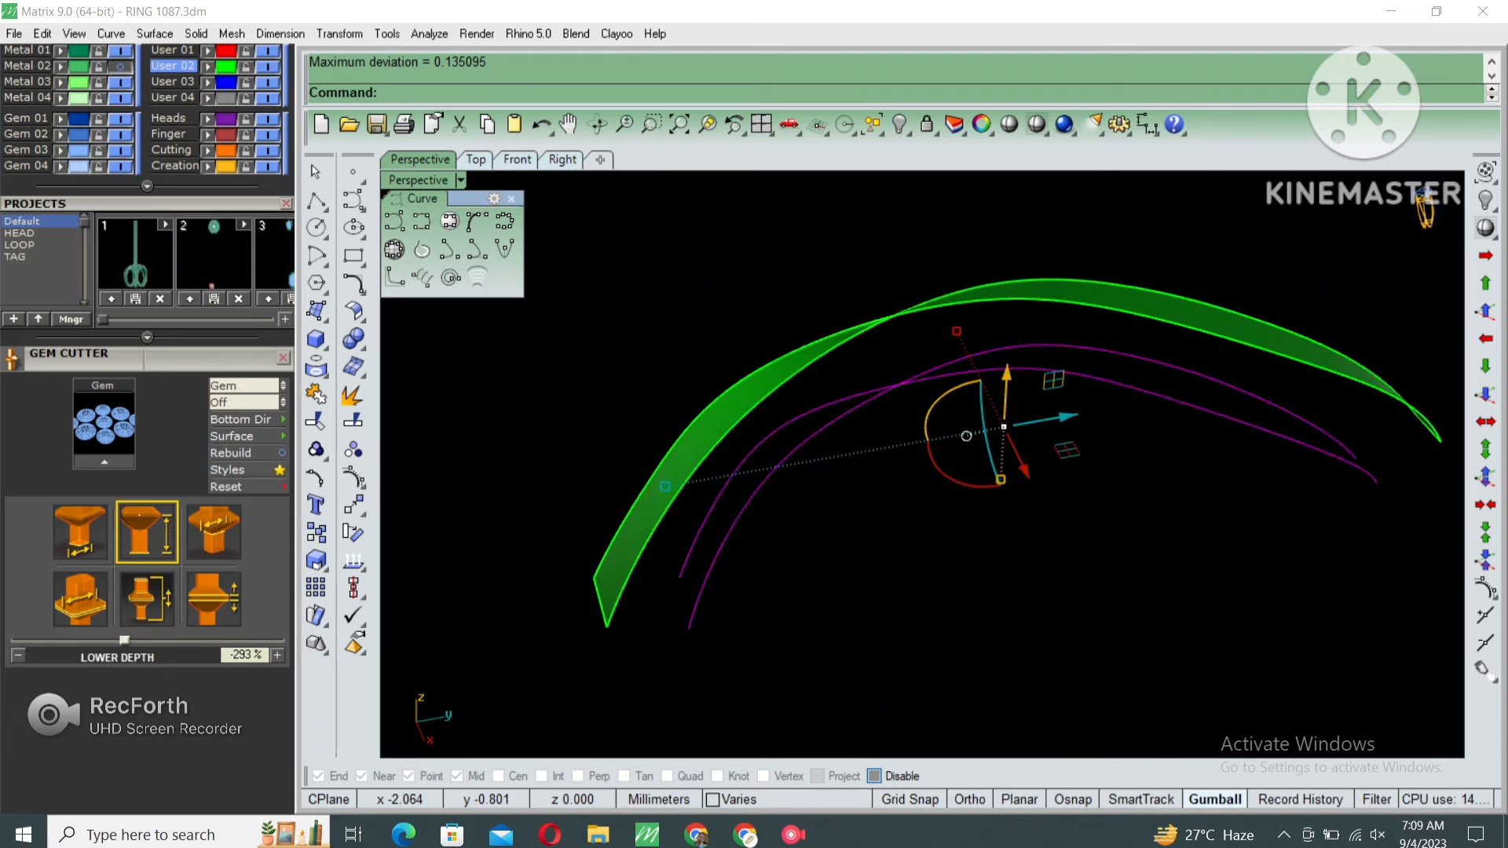
right_click_drag(974, 397, 927, 395)
key("F10")
scroll(926, 394, "up", 6)
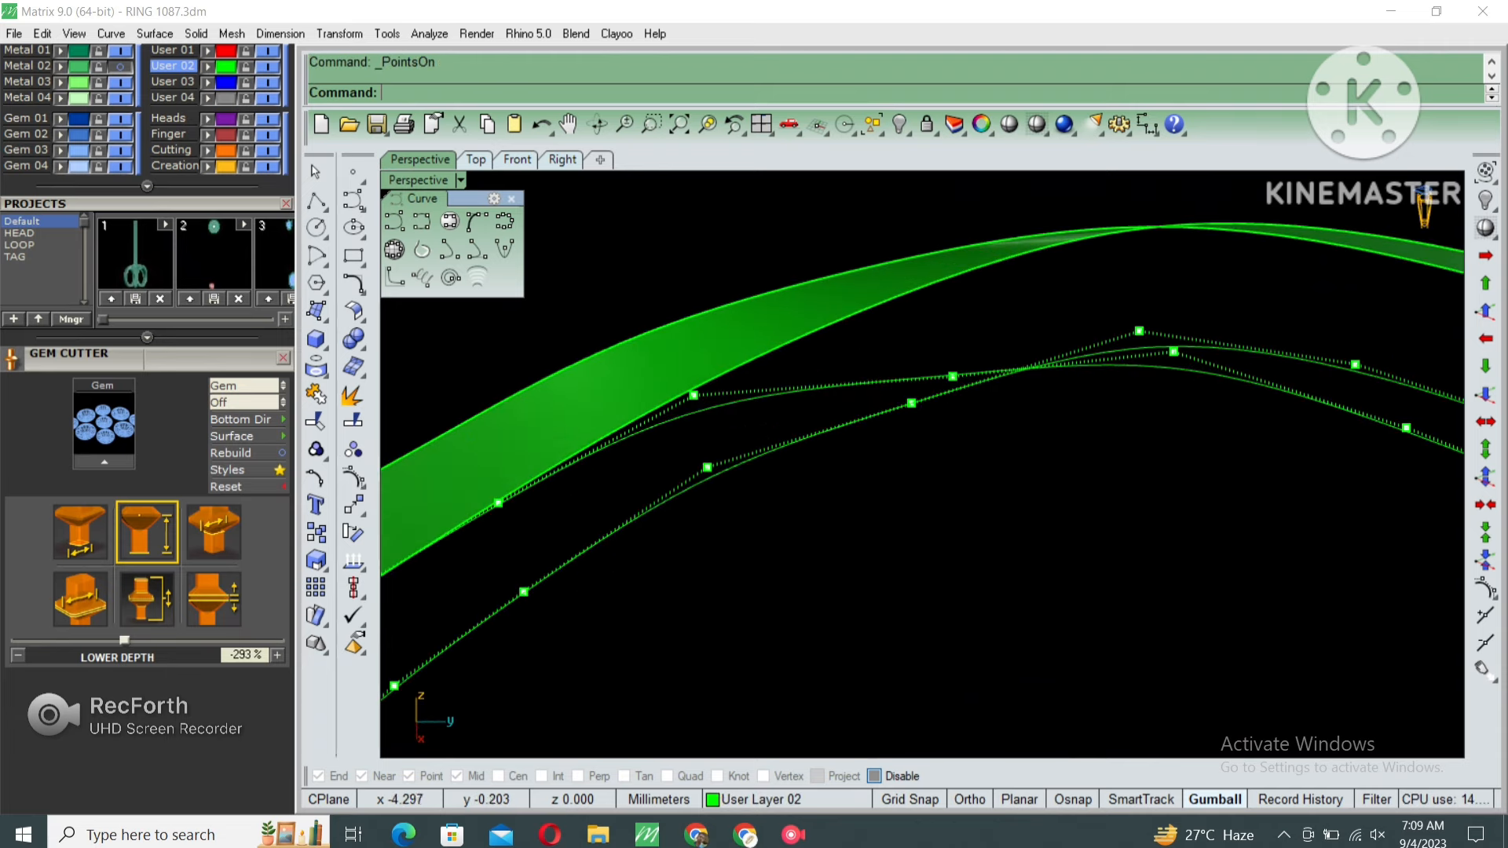
Nudge middle control points of the lower rebuilt curve vertically to smooth its flow.
scroll(927, 385, "down", 6)
right_click_drag(904, 385, 891, 416)
scroll(890, 424, "up", 4)
left_click_drag(872, 530, 914, 465)
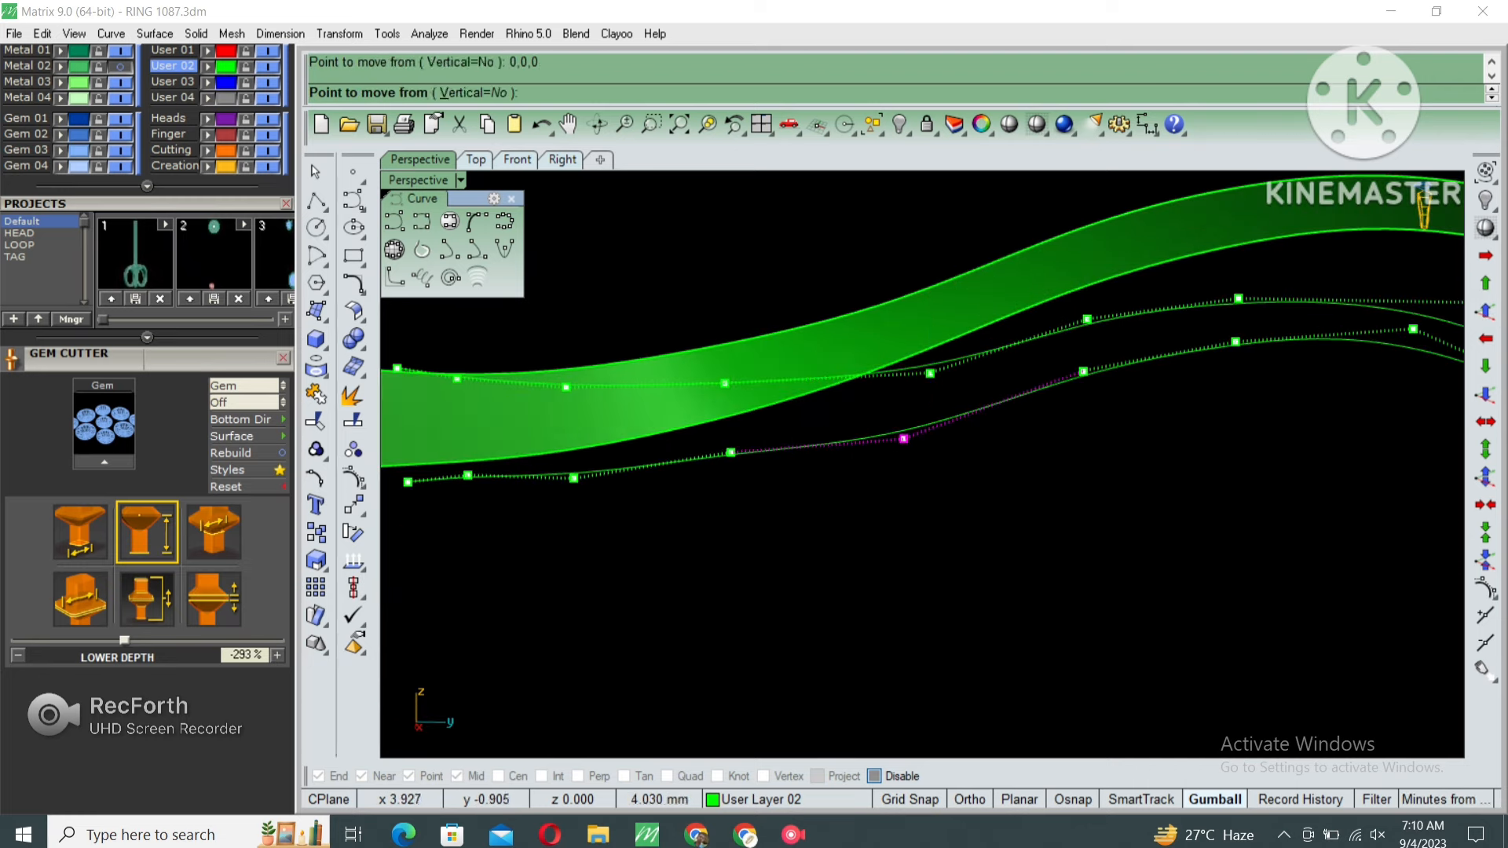
left_click(1485, 394)
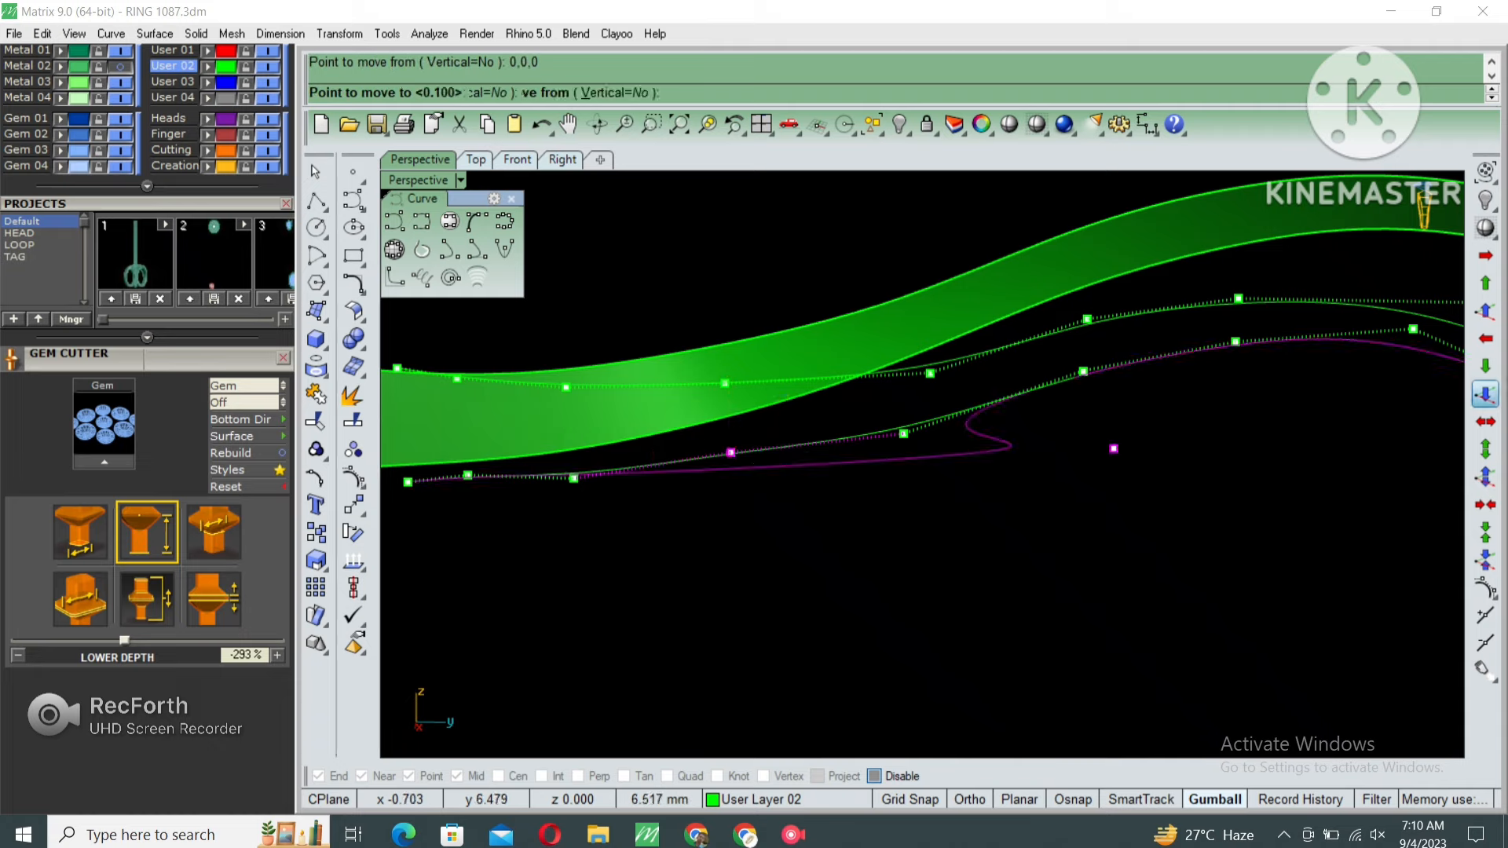
right_click_drag(982, 428, 919, 448)
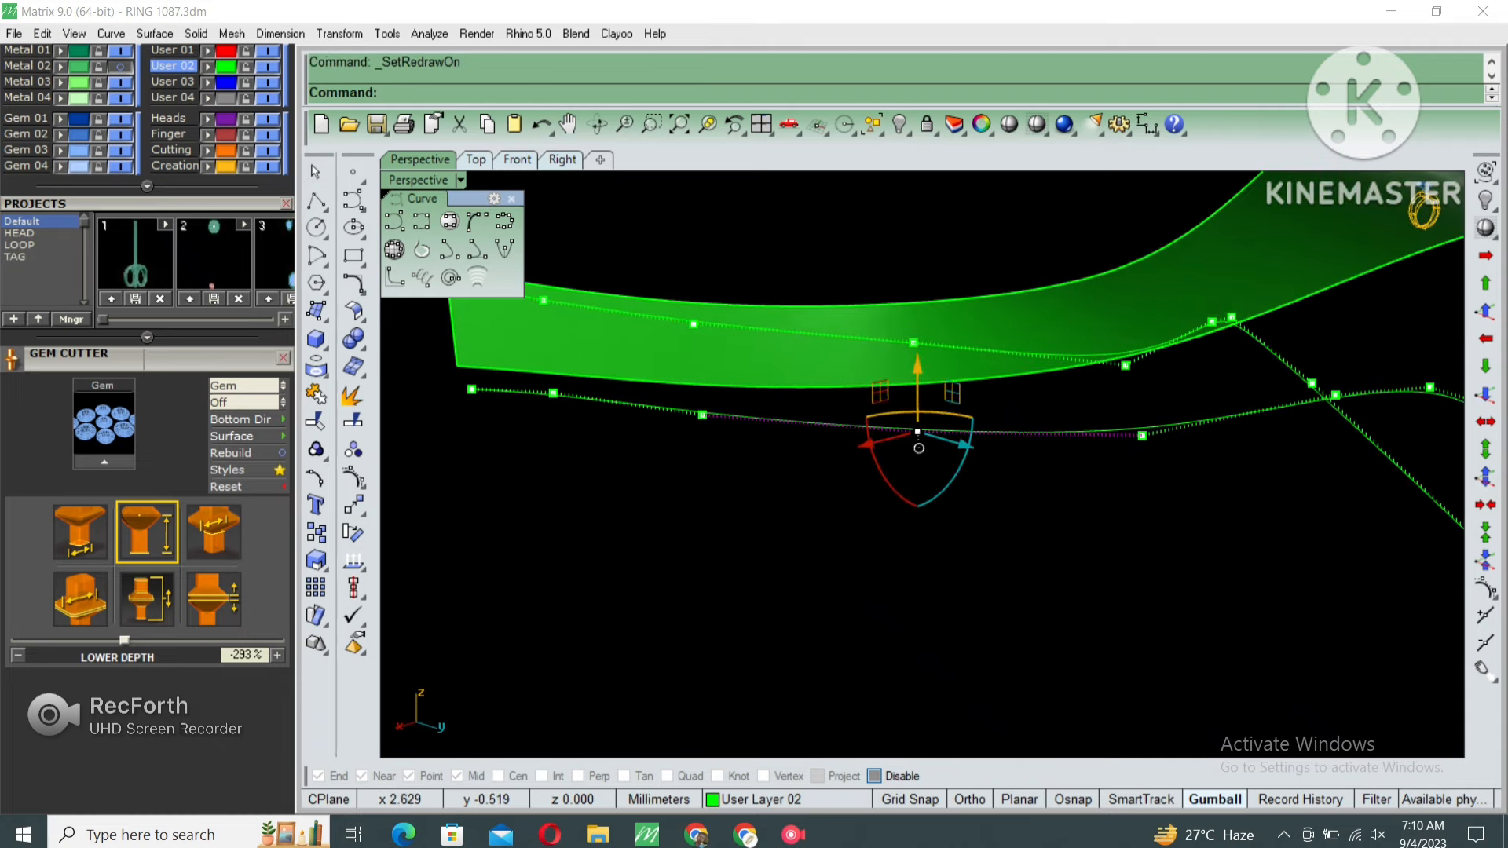
Reposition the lower curve's end control point and another curve control point, and turn the control points off.
left_click_drag(467, 345, 466, 331)
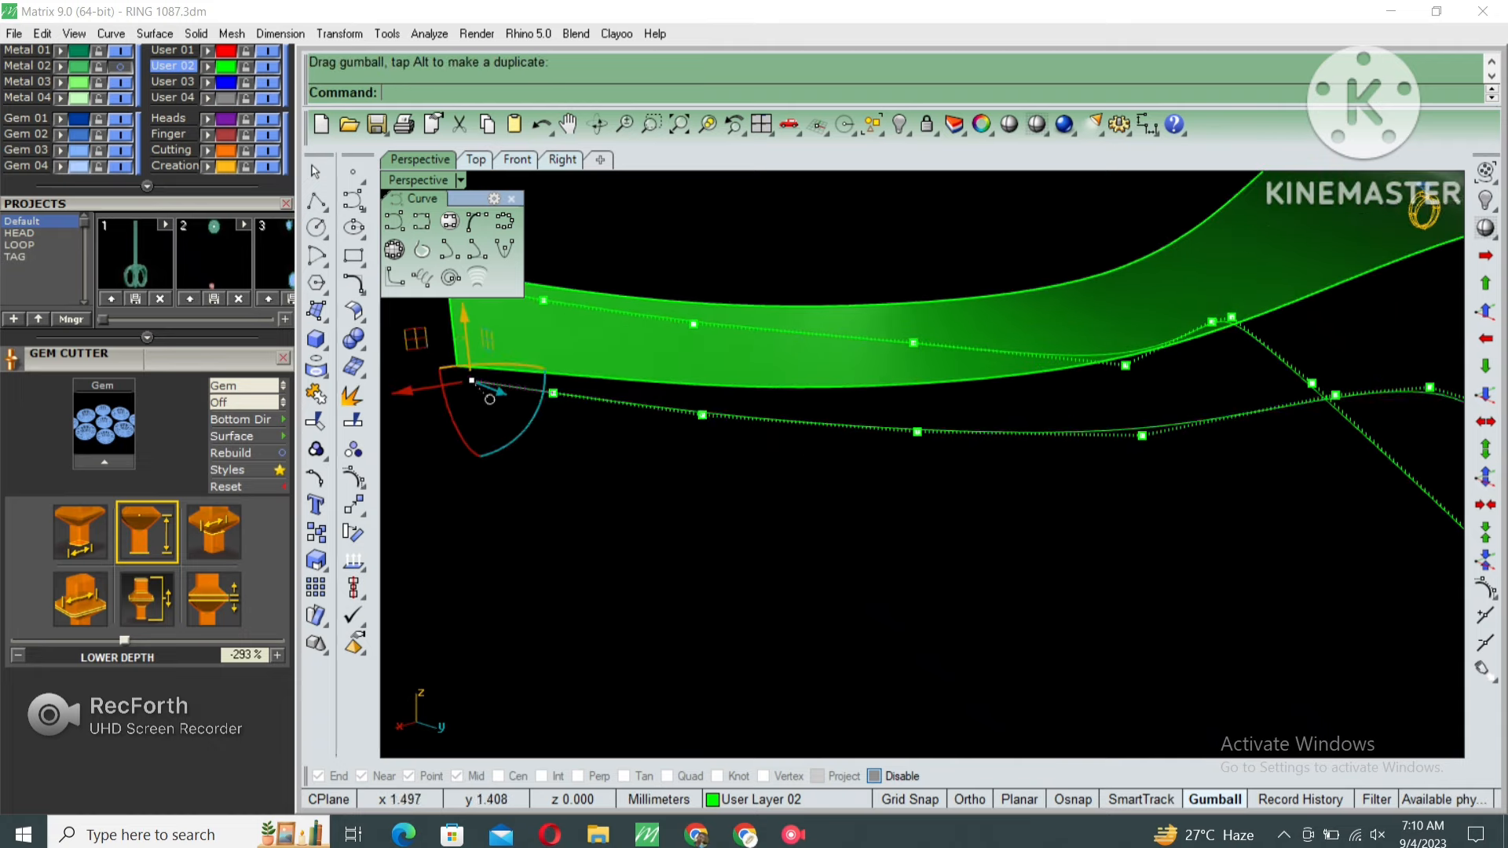
scroll(922, 439, "down", 2)
right_click_drag(922, 354, 886, 310)
left_click(885, 296)
left_click_drag(931, 324, 932, 343)
scroll(915, 369, "down", 4)
right_click_drag(915, 369, 954, 408)
key("Escape")
key("Escape")
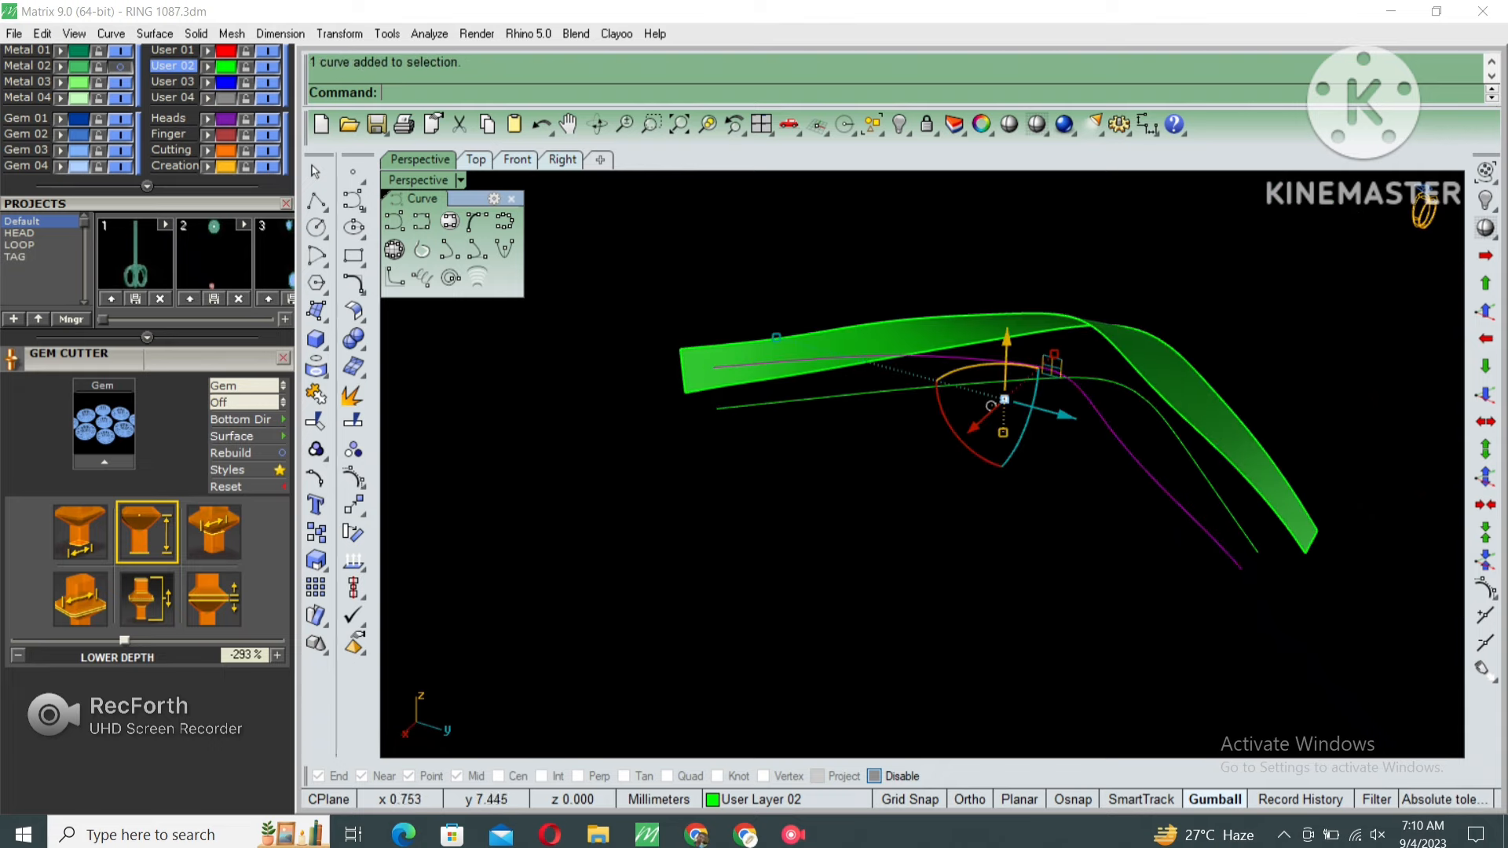
Draw a straight line joining the neighbouring ends of the two rebuilt curves, snapped to their end points.
key("Return")
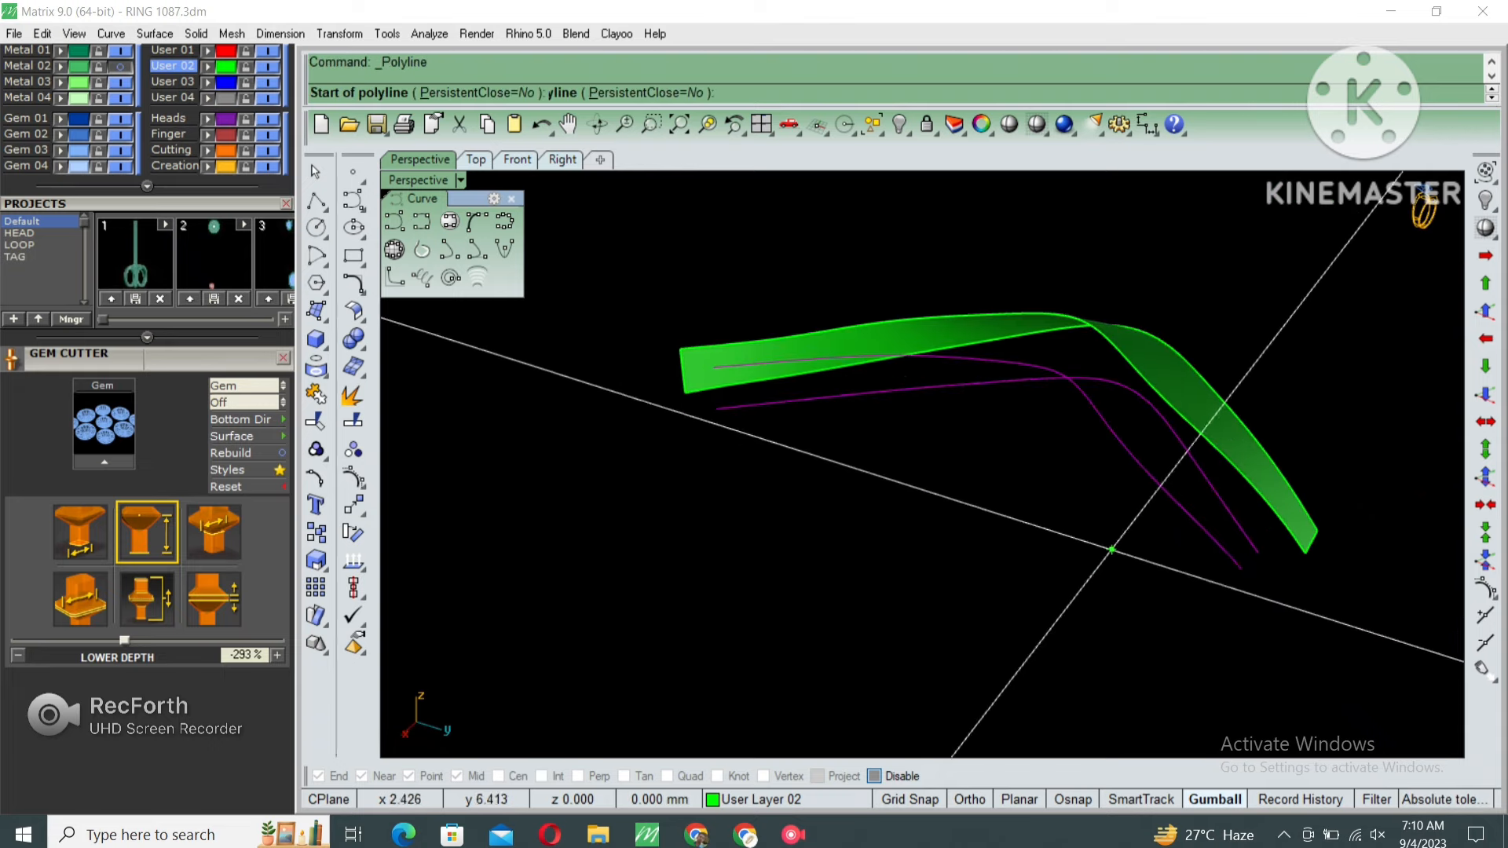
left_click(1242, 569)
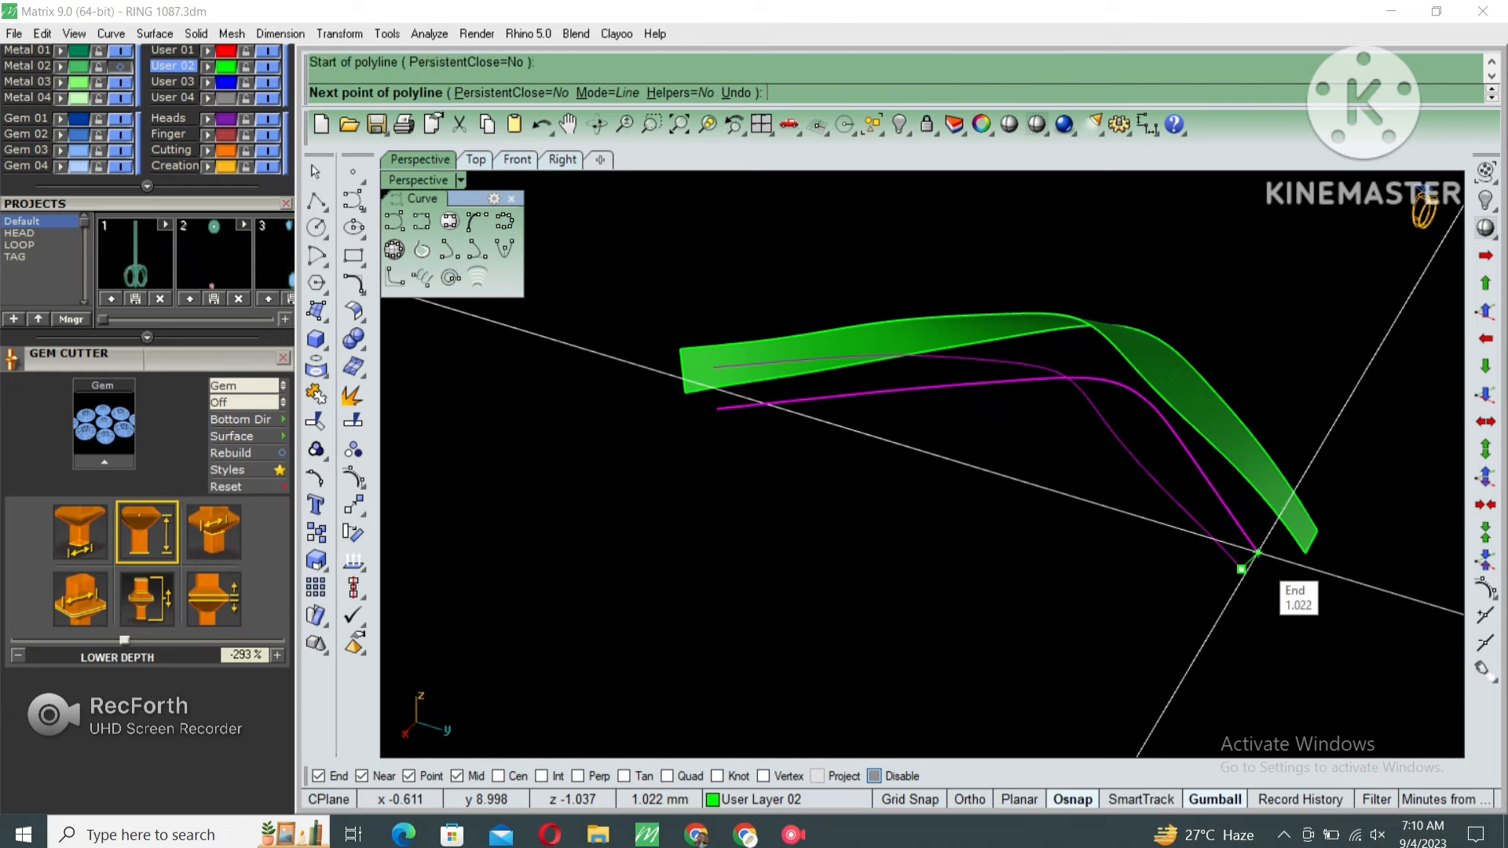
left_click(1258, 553)
right_click(1256, 557)
Sweep the connecting line along the two rebuilt curves as rails, adding one slash between them, to create the inner band surface.
left_click_drag(1184, 585, 1297, 501)
key("Return")
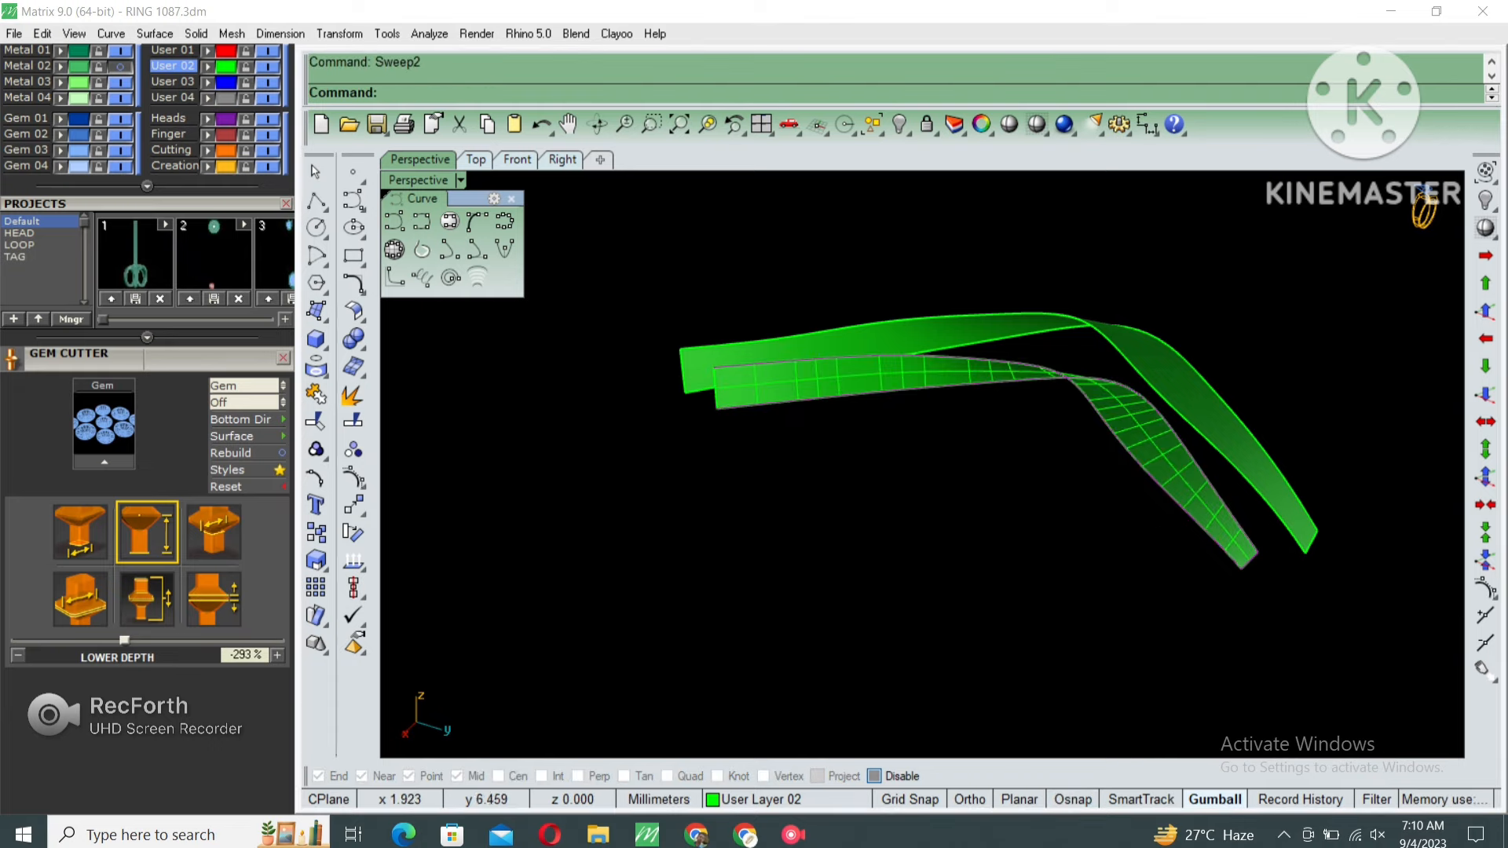
left_click(772, 545)
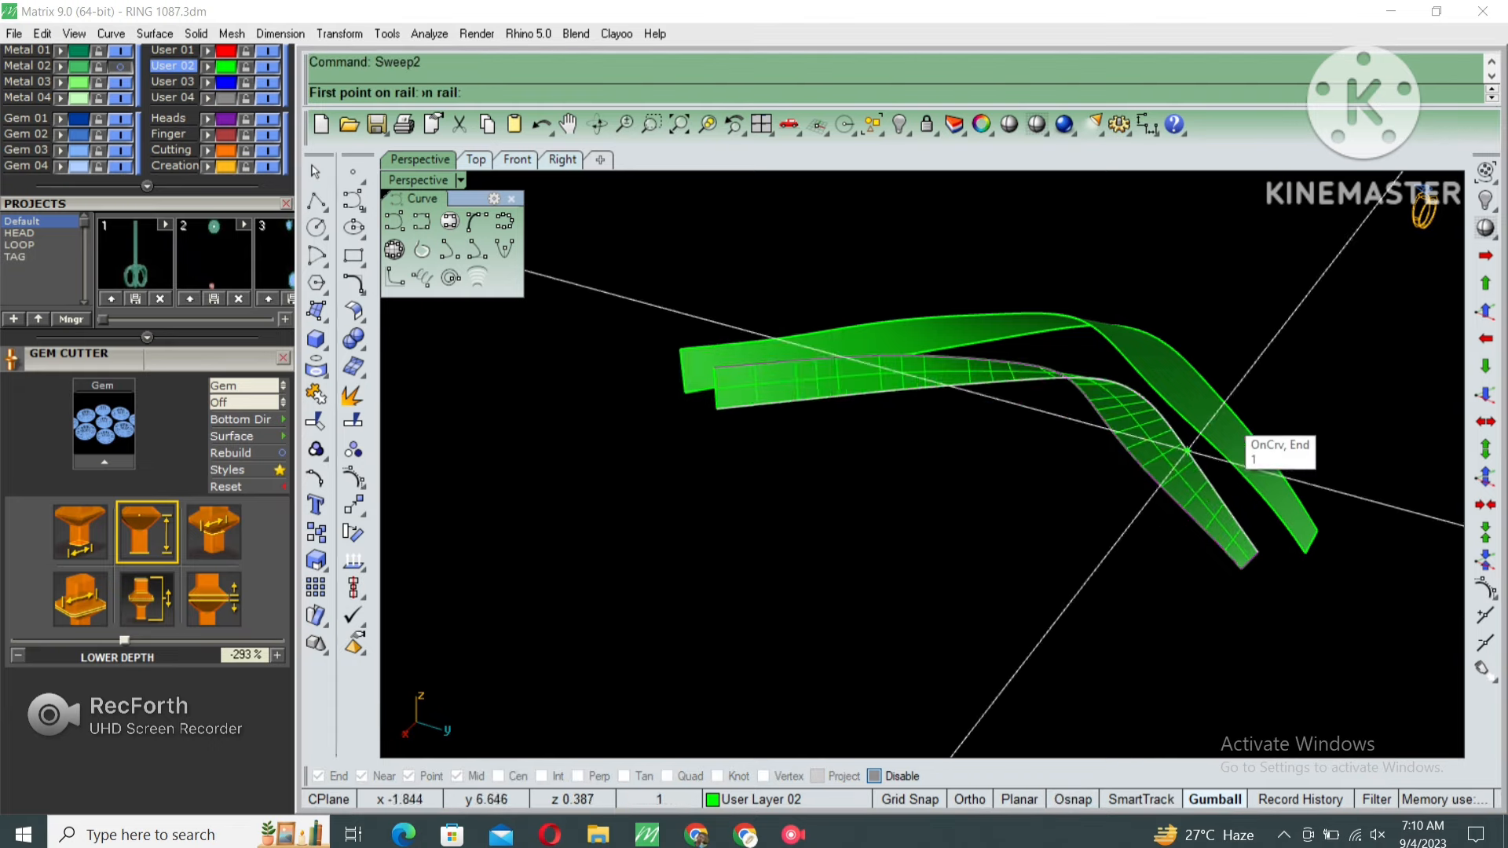
right_click_drag(1213, 424, 1107, 405)
scroll(1123, 403, "up", 4)
left_click(1073, 414)
left_click(1145, 374)
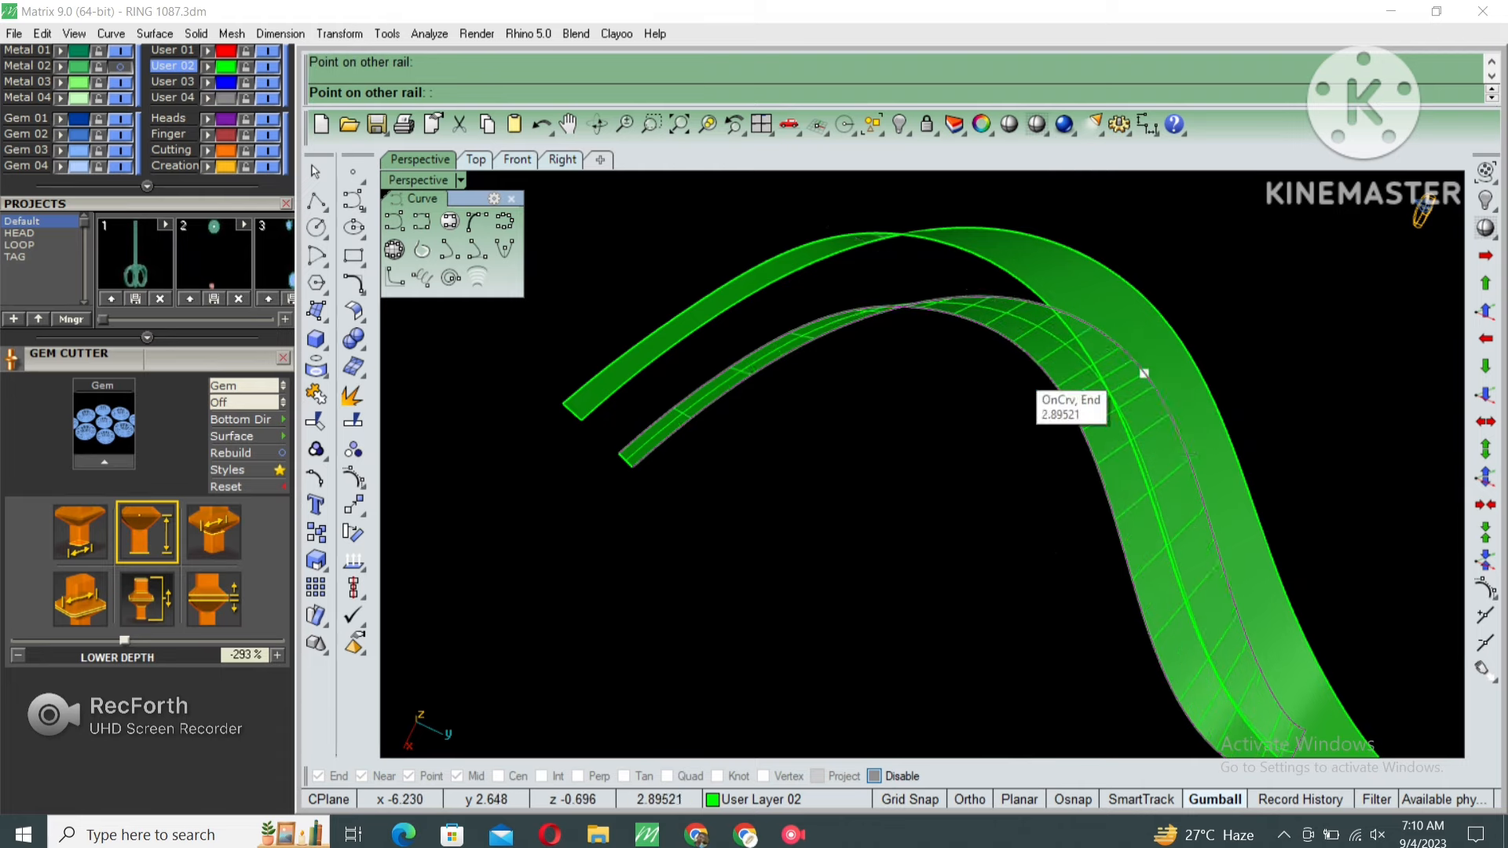
key("Return")
key("Return")
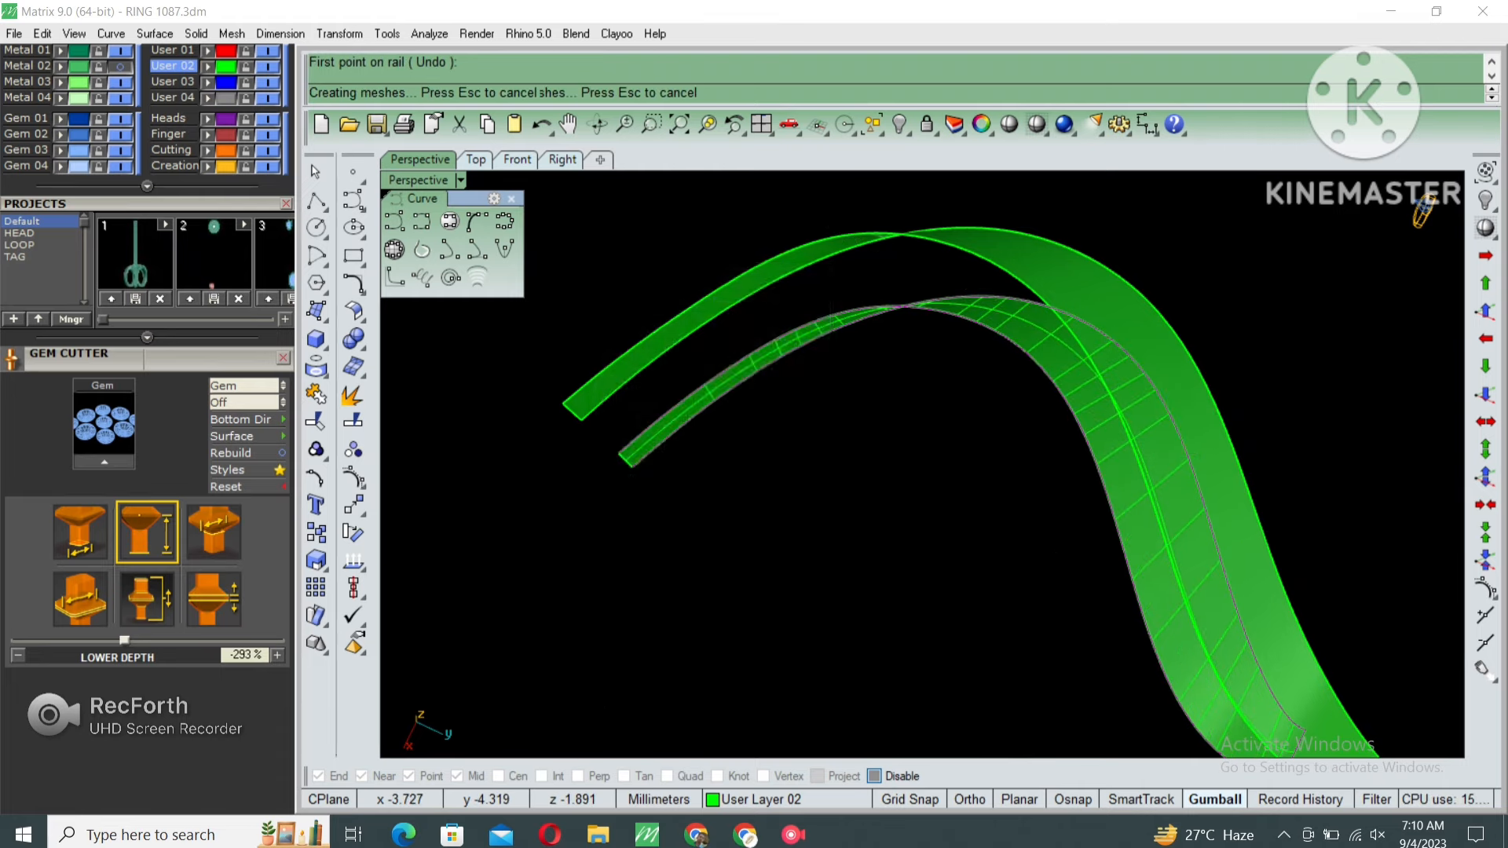
Select matching edge curves of the outer and inner bands and draw a line joining their corners at one end.
scroll(998, 440, "down", 4)
right_click_drag(1021, 455, 1249, 393)
key("Escape")
scroll(1253, 390, "up", 4)
left_click(1264, 383)
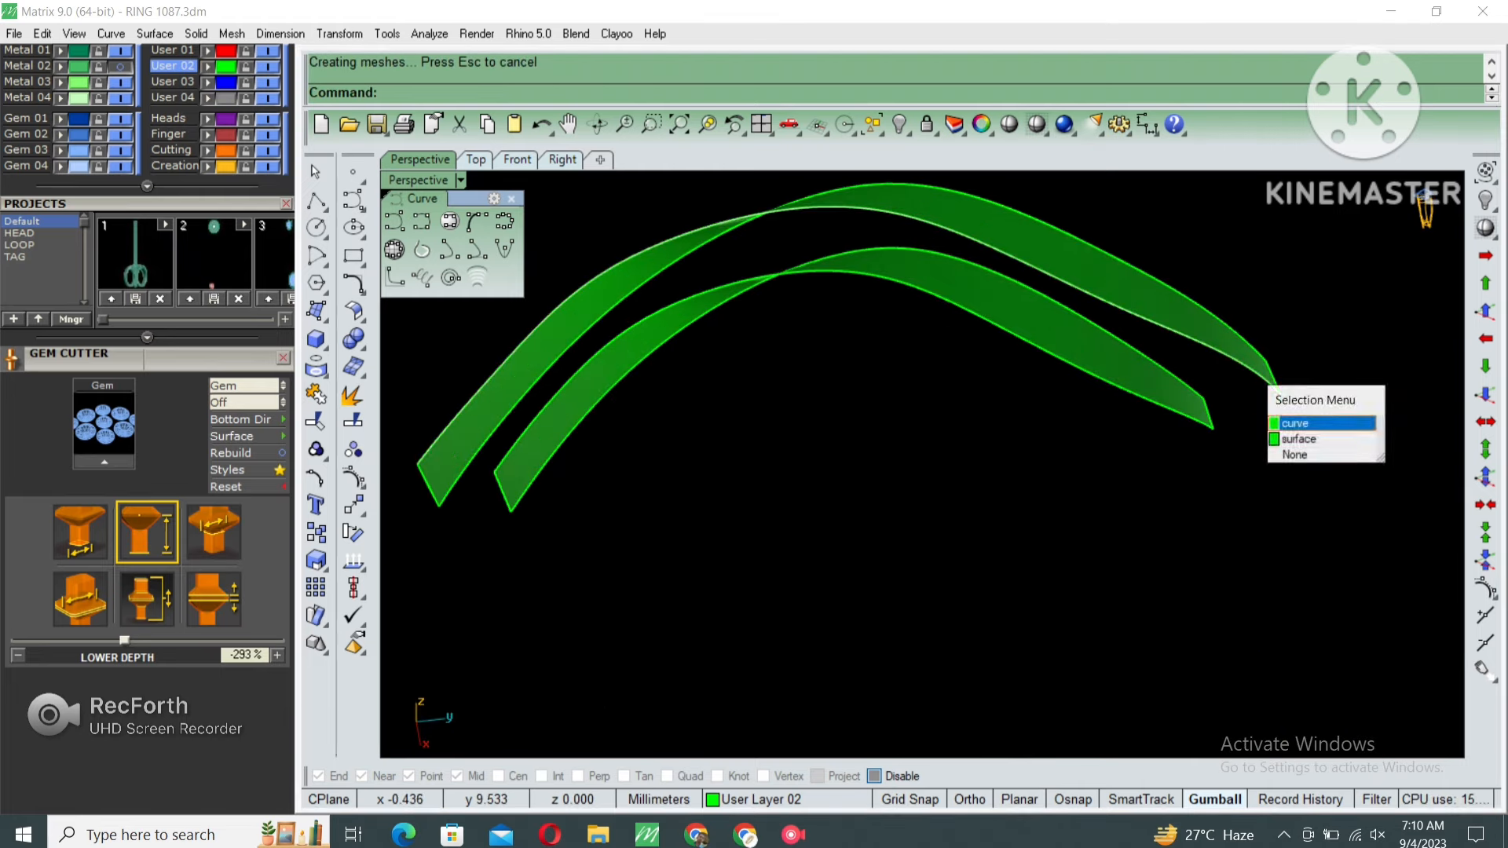
left_click(1296, 423)
left_click(1212, 428, "shift")
left_click(1245, 468)
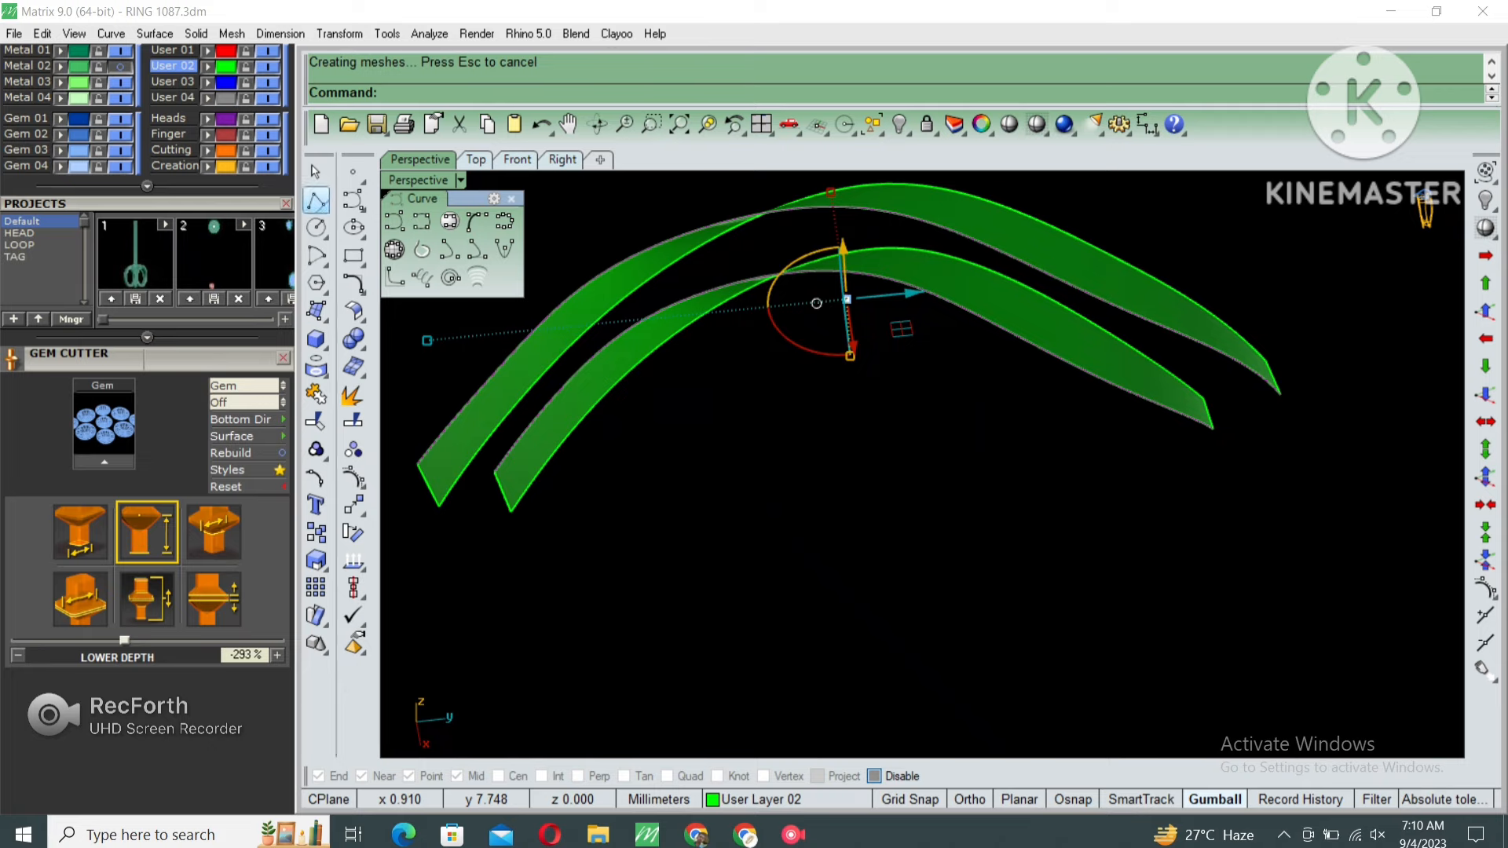
left_click(316, 200)
scroll(1242, 499, "up", 4)
key("F3")
left_click(1200, 394)
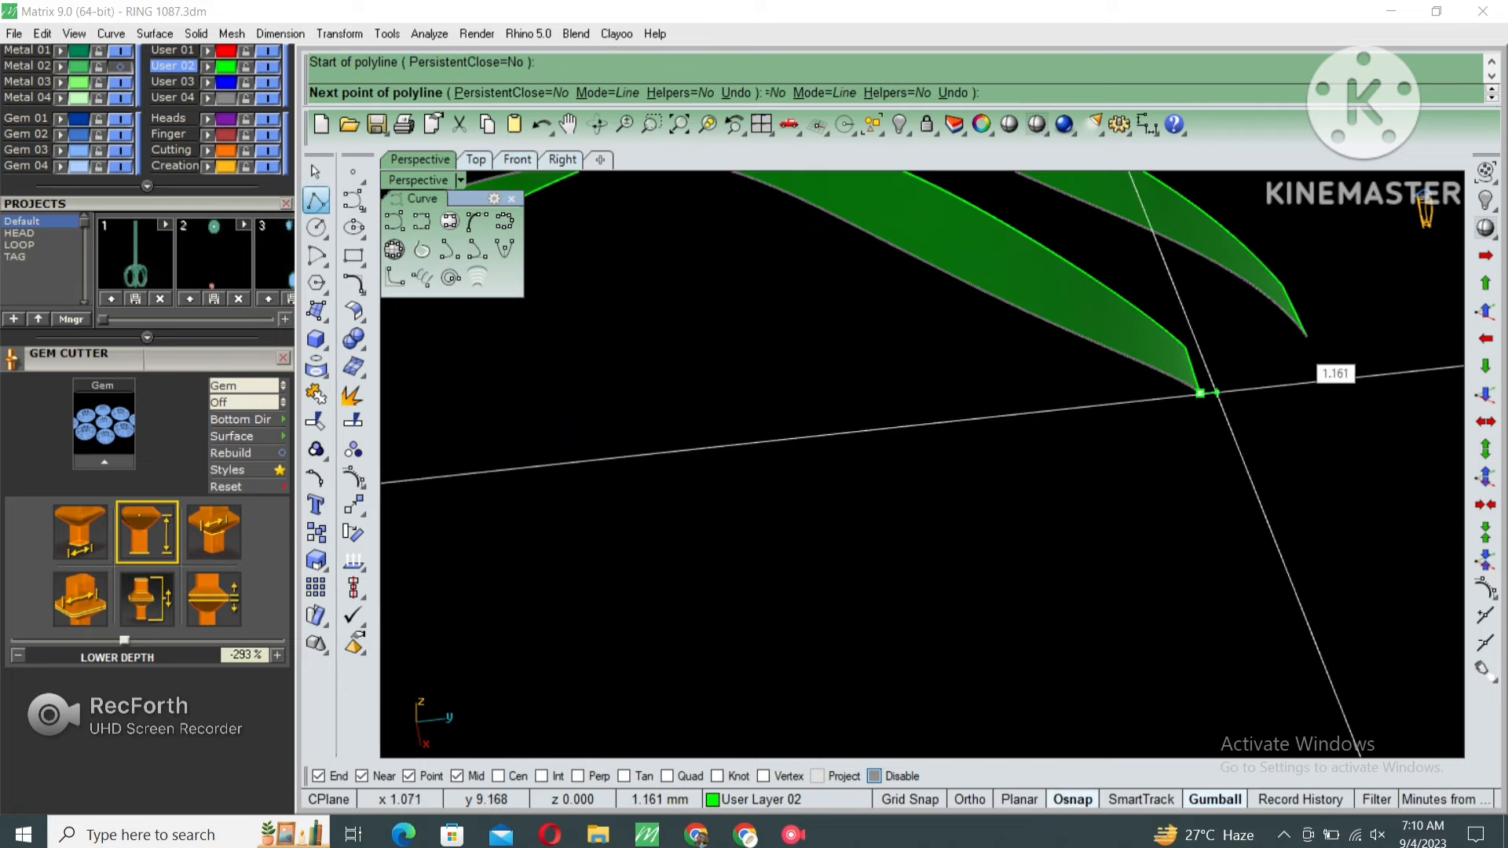
left_click(1303, 330)
key("Return")
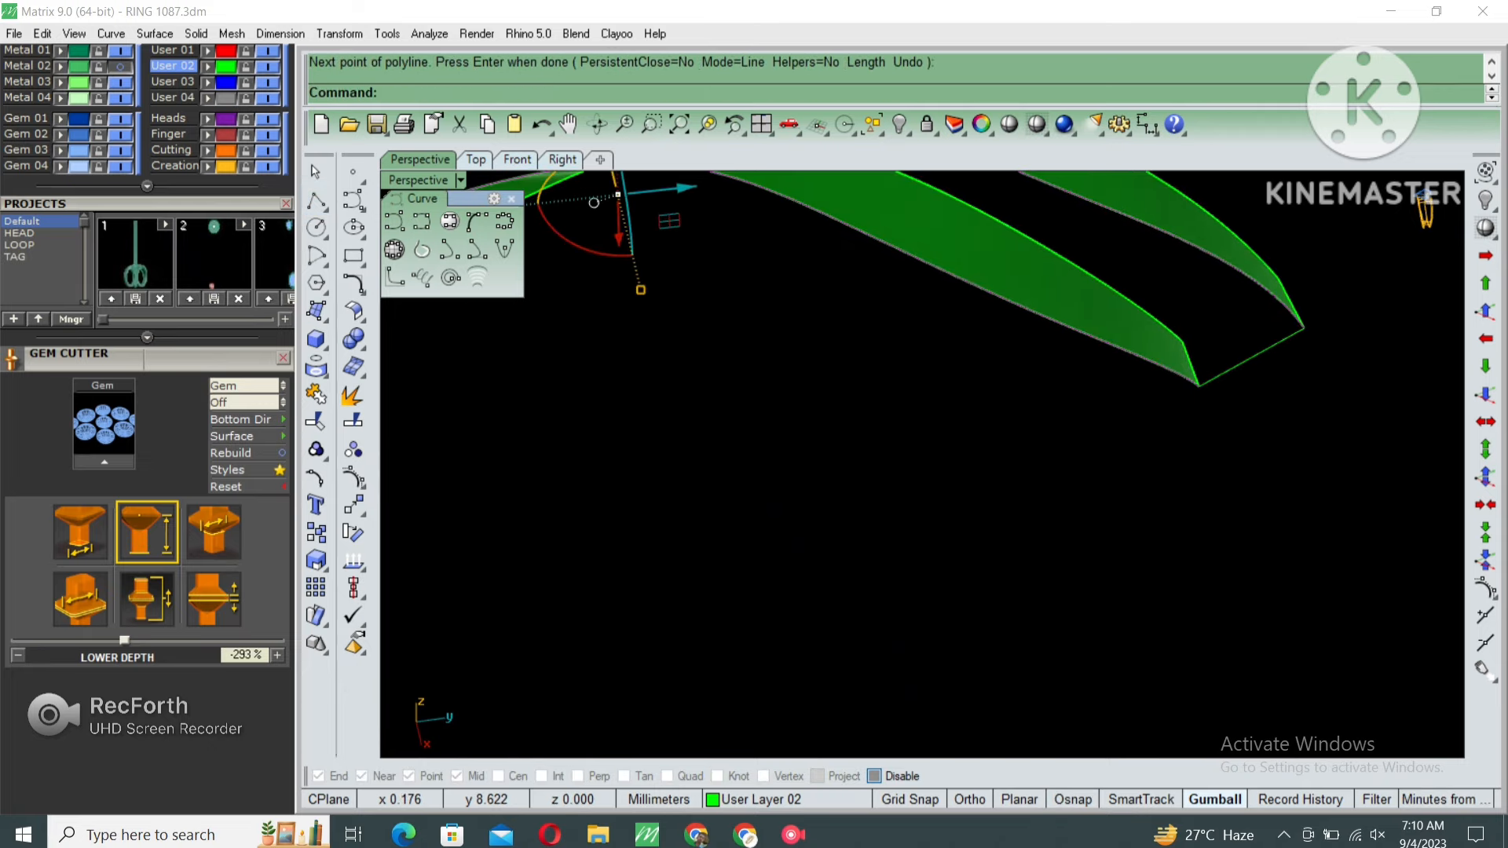
Draw a second line joining the other pair of end corners and sweep the side wall between the bands with Maintain height.
key("Return")
left_click(1182, 343)
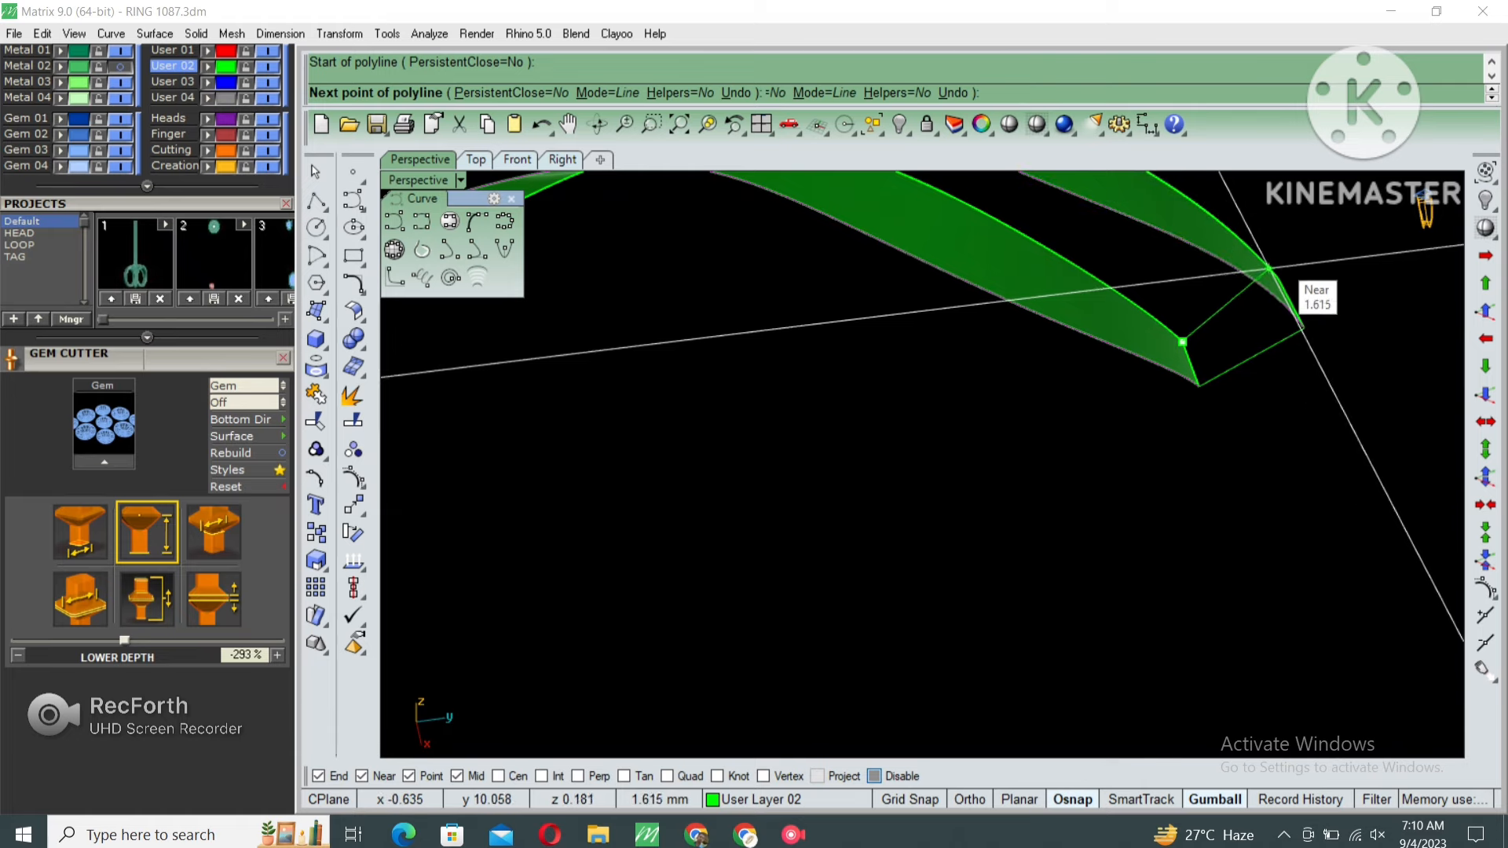
left_click(1302, 329)
key("Return")
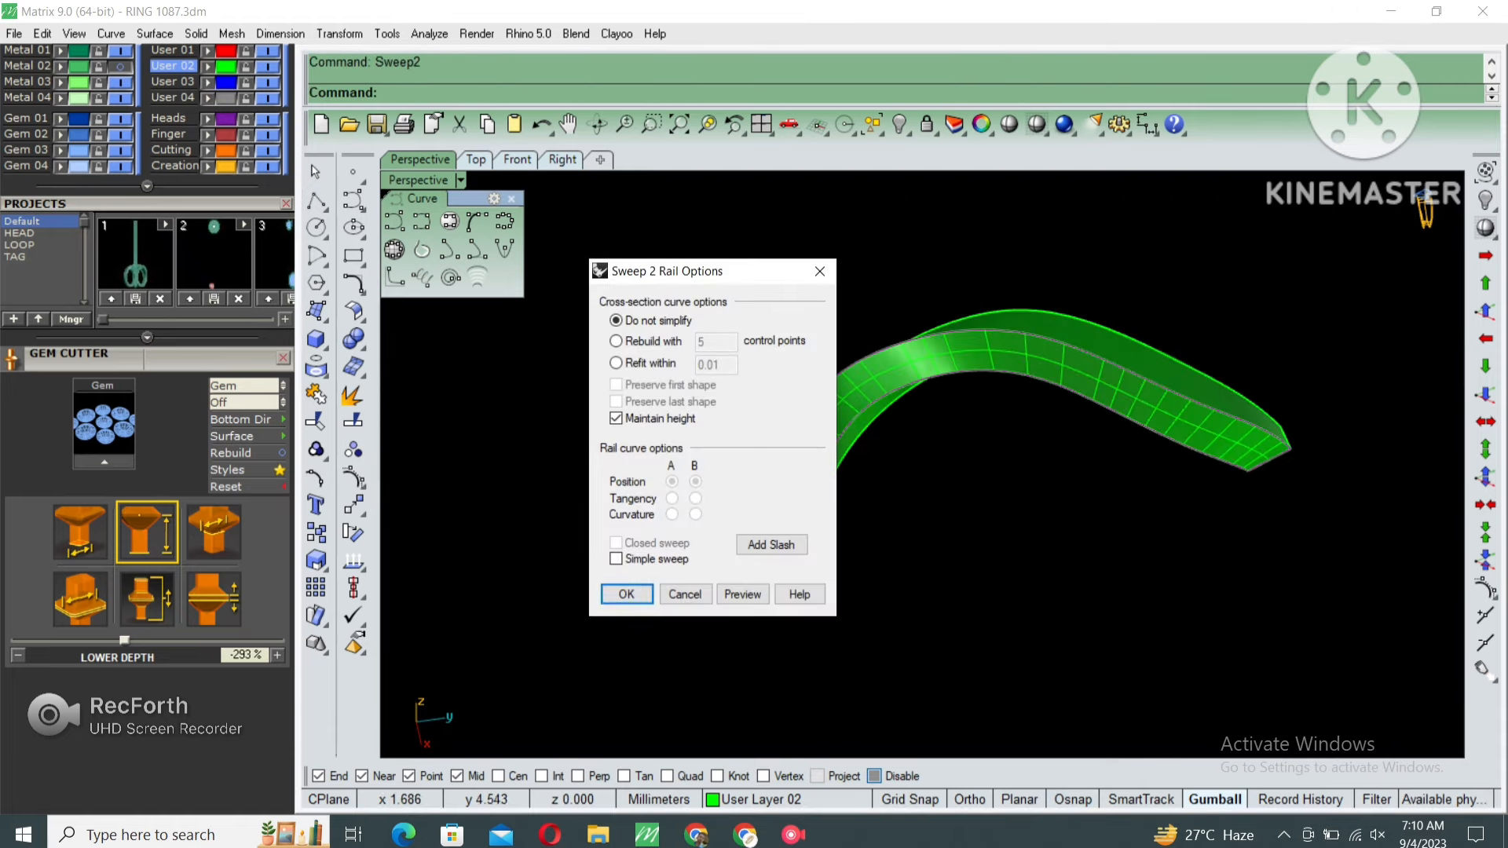
key("Return")
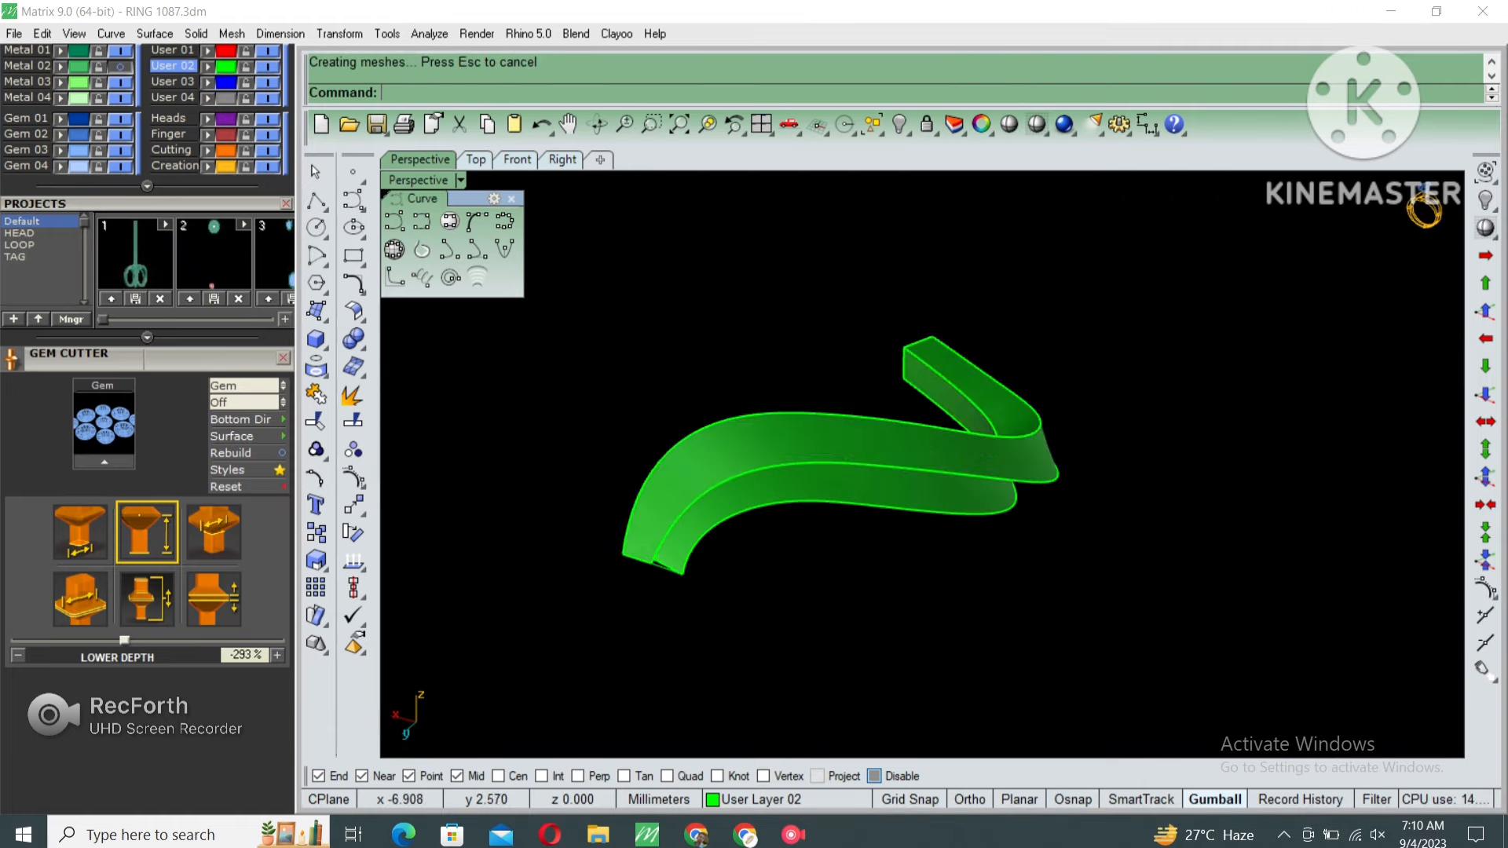
Sweep the second side wall between the outer and inner bands along their matching edge curves with Maintain height.
left_click(1025, 498)
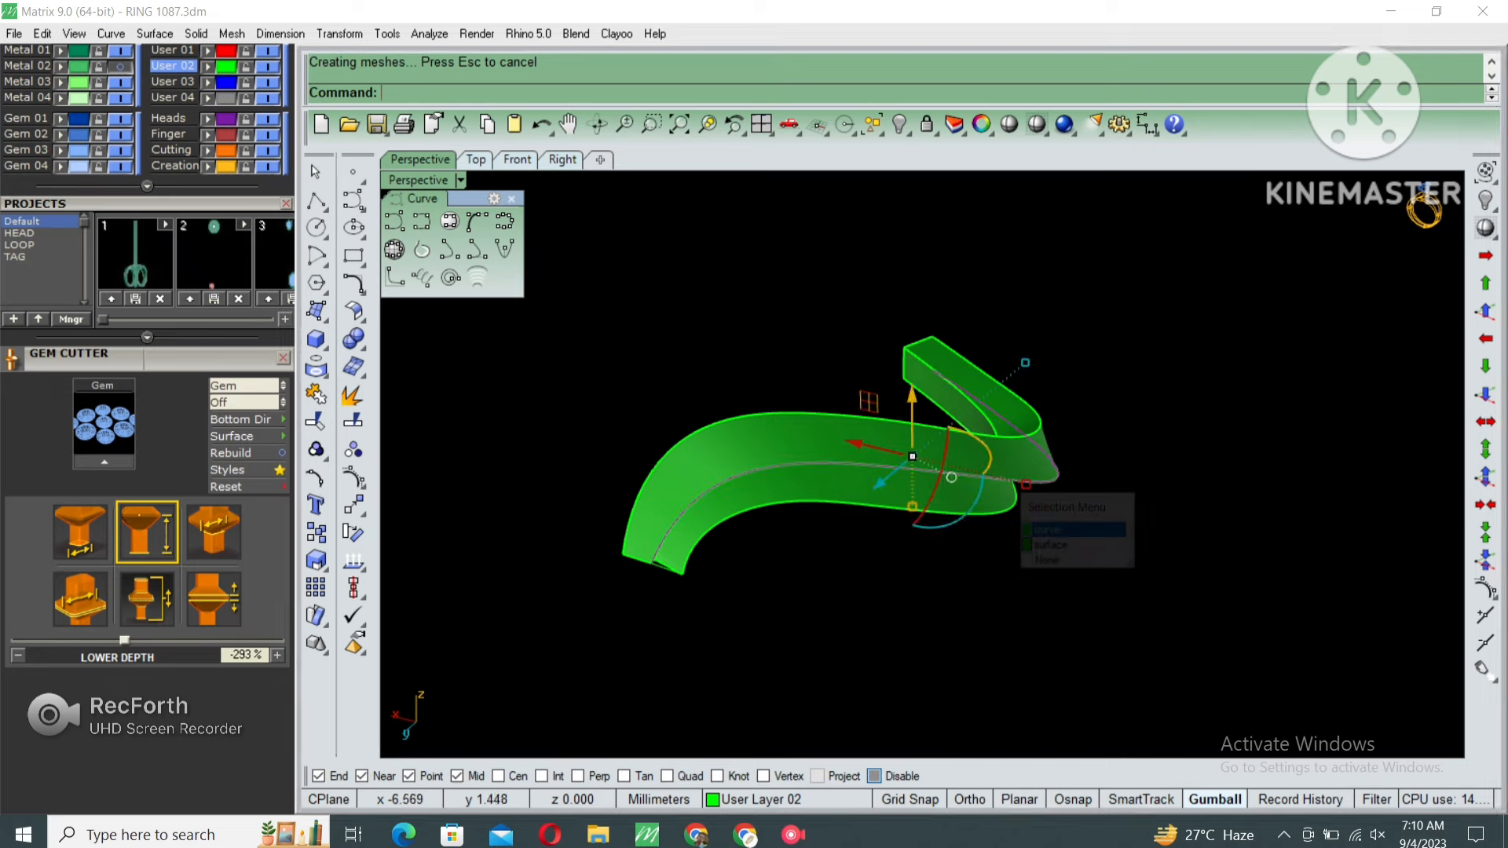
left_click(988, 514, "shift")
left_click(1055, 563)
key("Return")
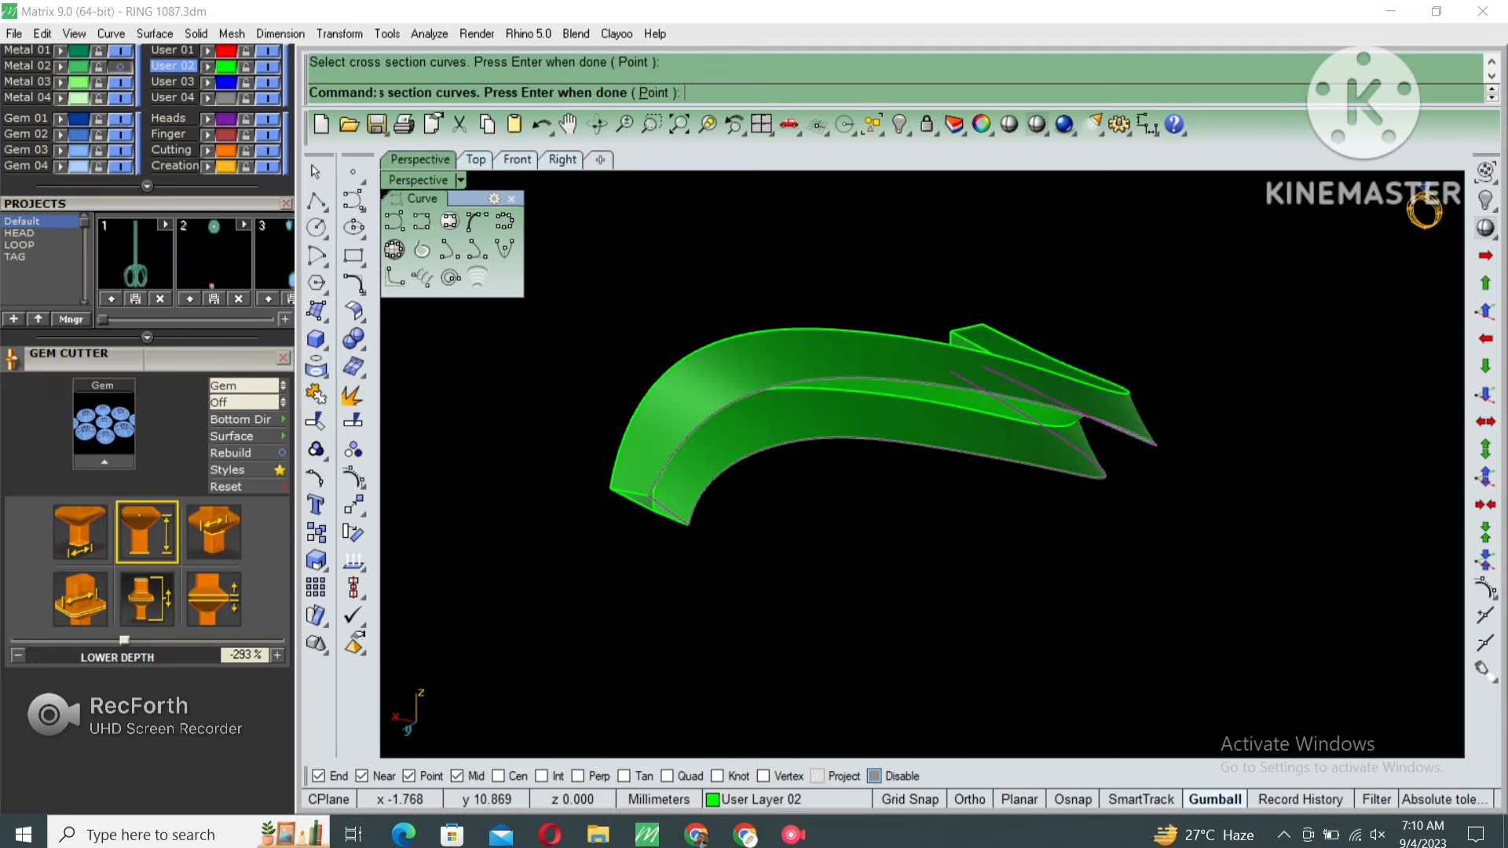
key("Return")
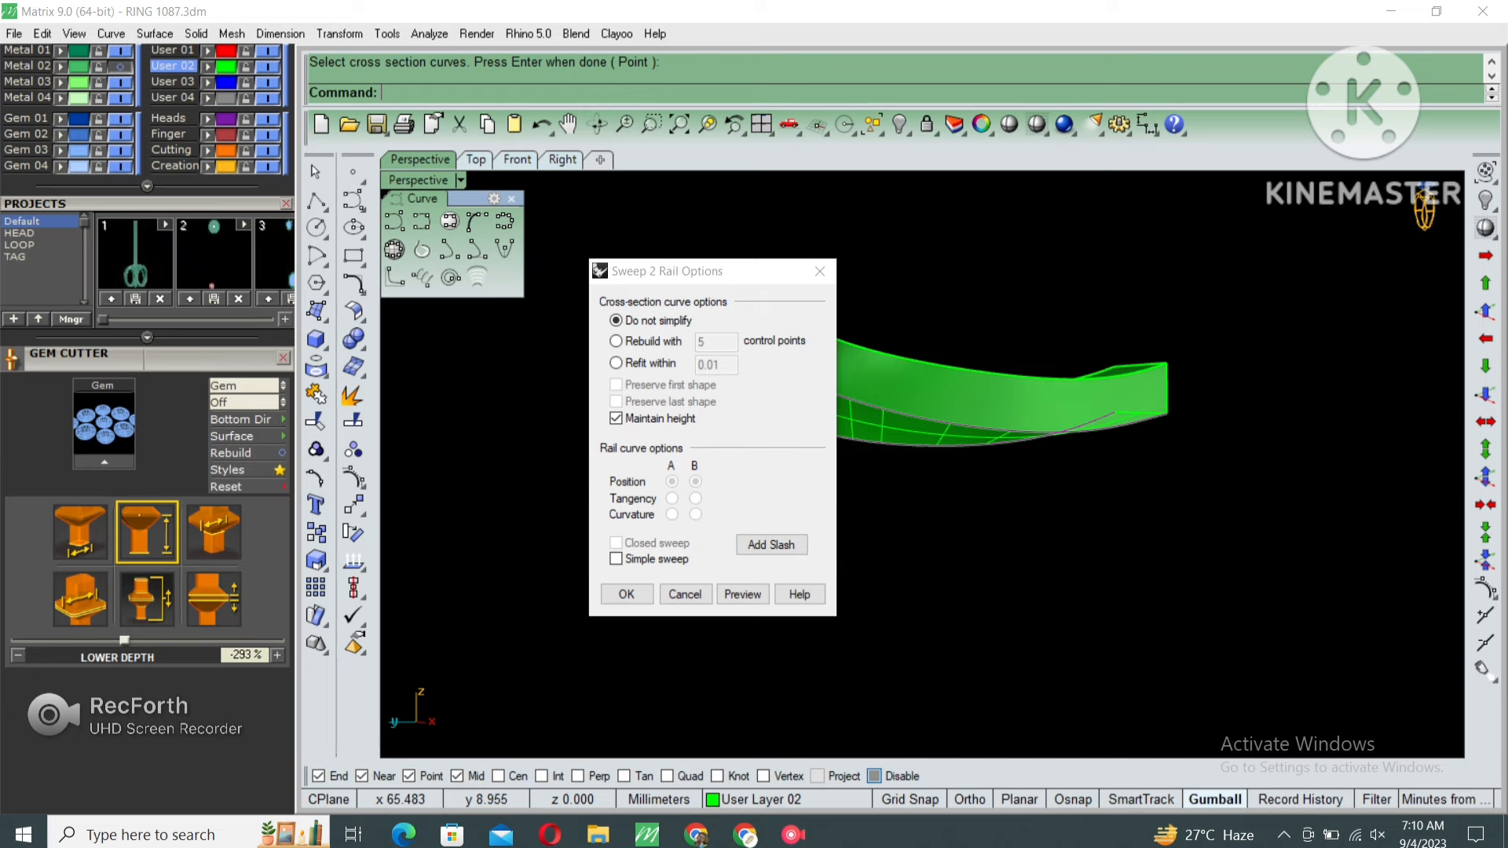
key("Return")
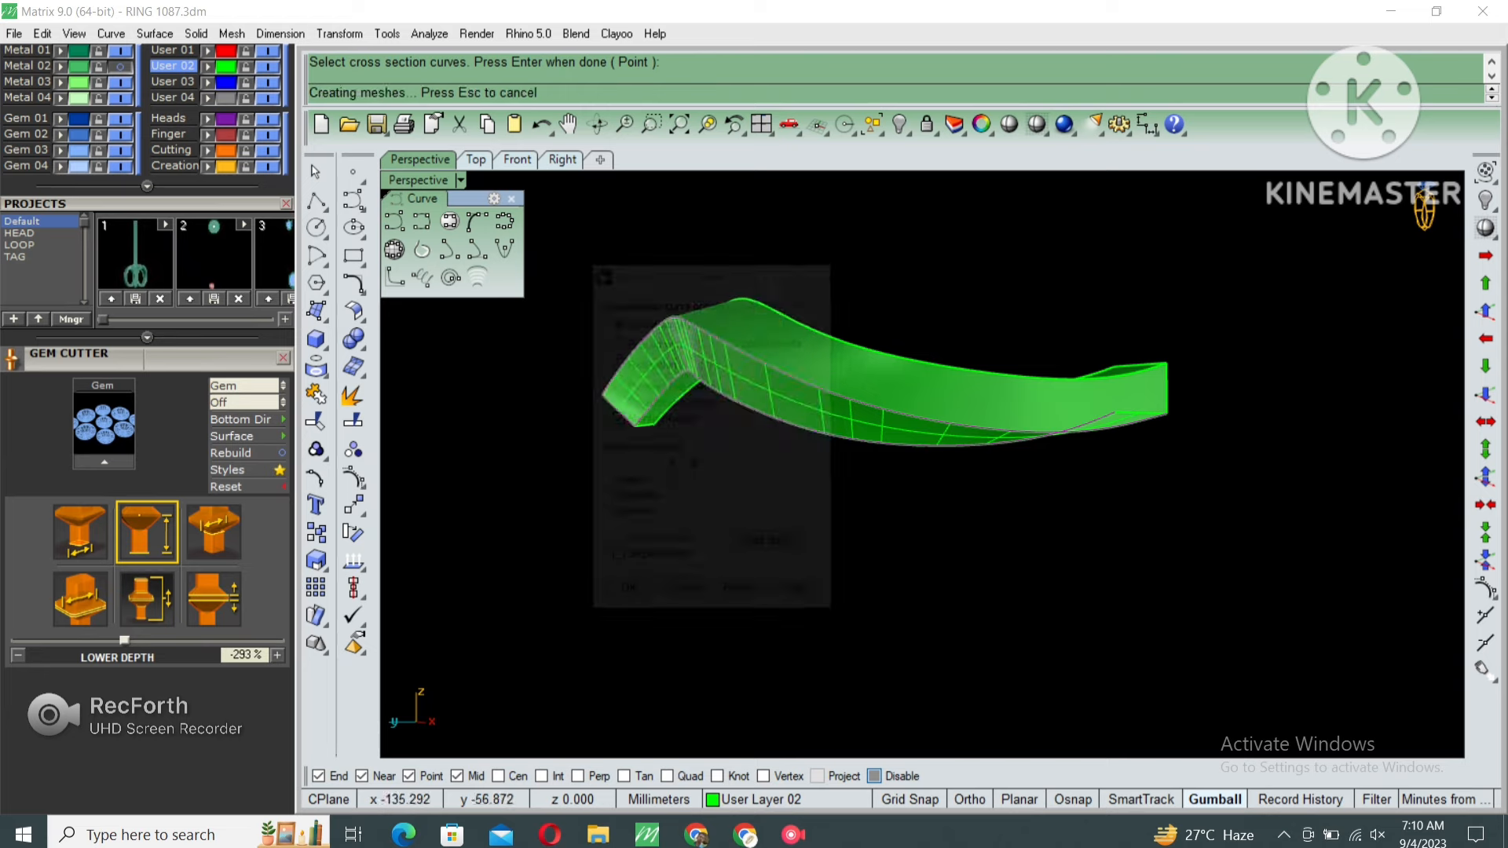
Select the band and its curves and rotate a copy around the origin to the opposite side in the Top view.
right_click_drag(982, 369, 911, 542)
scroll(911, 542, "down", 7)
left_click_drag(1087, 299, 852, 552)
mouse_move(851, 552)
right_mouse_down()
mouse_move(860, 629)
mouse_move(851, 554)
right_mouse_up()
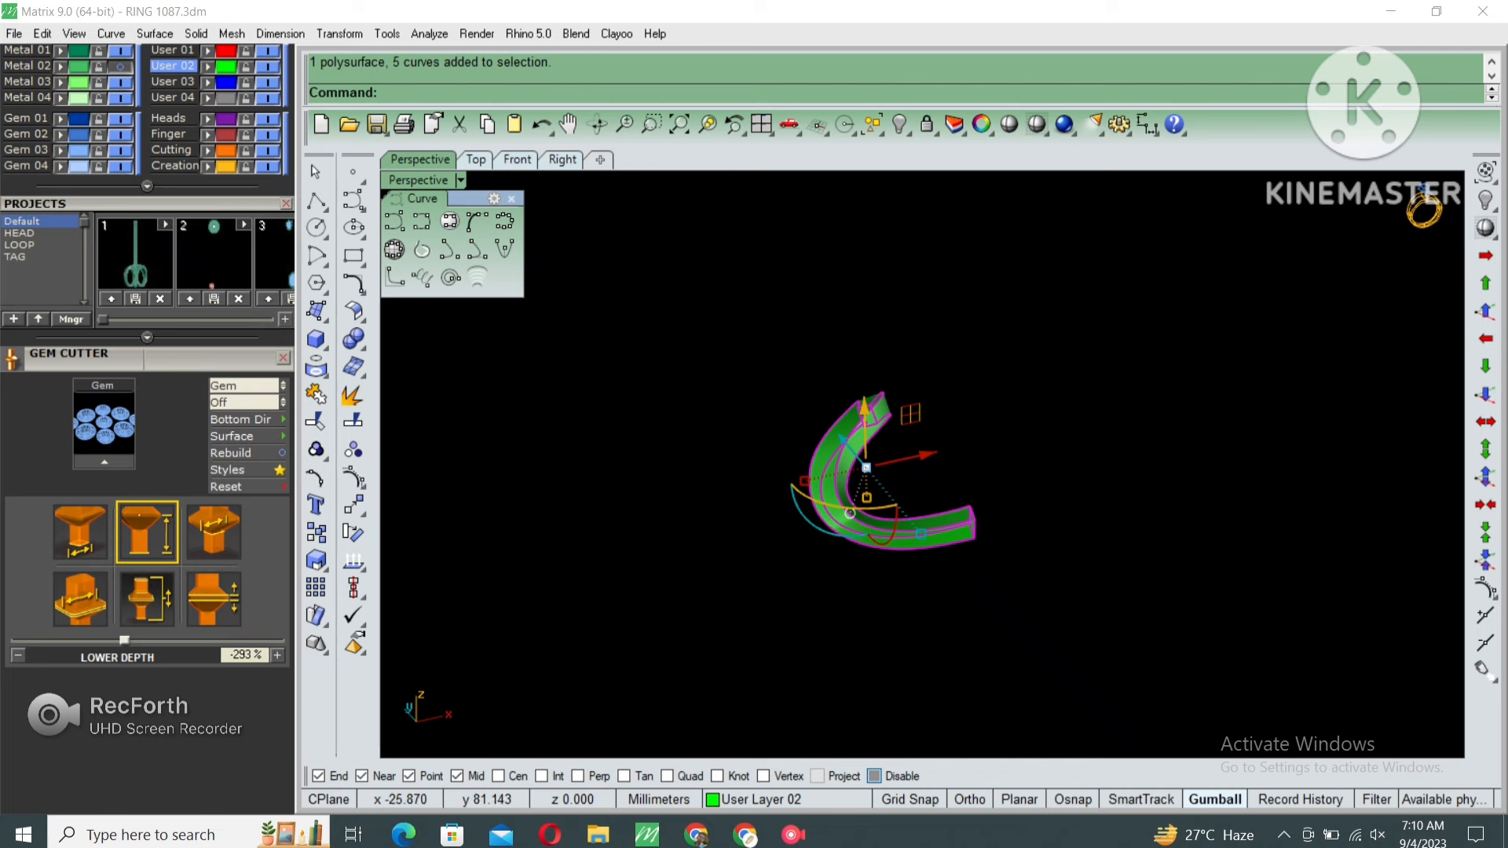
left_click(476, 159)
scroll(908, 393, "down", 4)
right_click_drag(908, 393, 861, 520)
type("ro")
key("Return")
type("0")
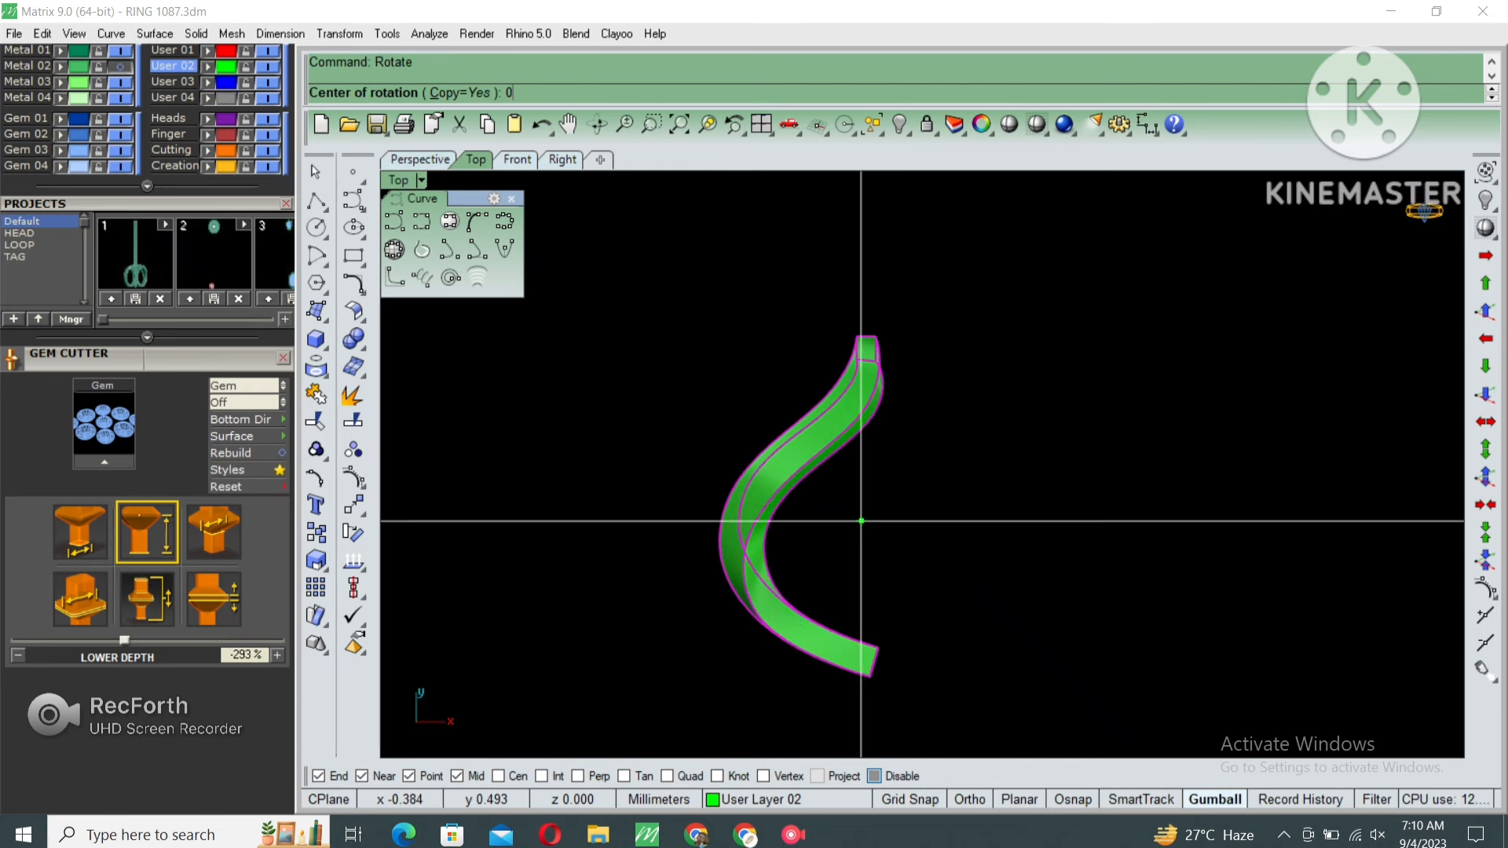
key("Return")
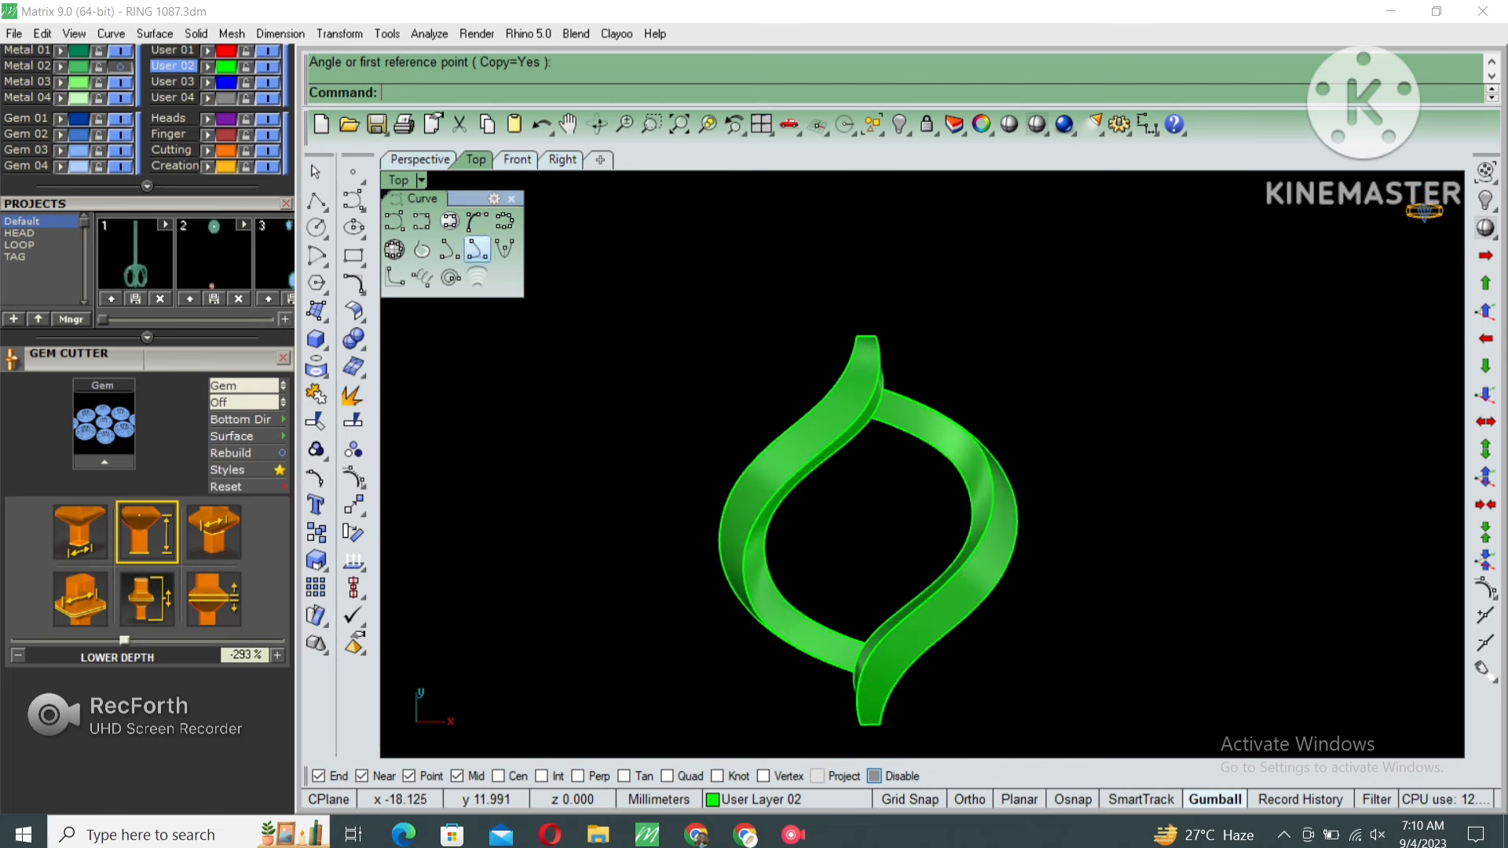
Return to the Perspective view and lock one of the two band halves together with its curves.
double_click(399, 181)
double_click(962, 180)
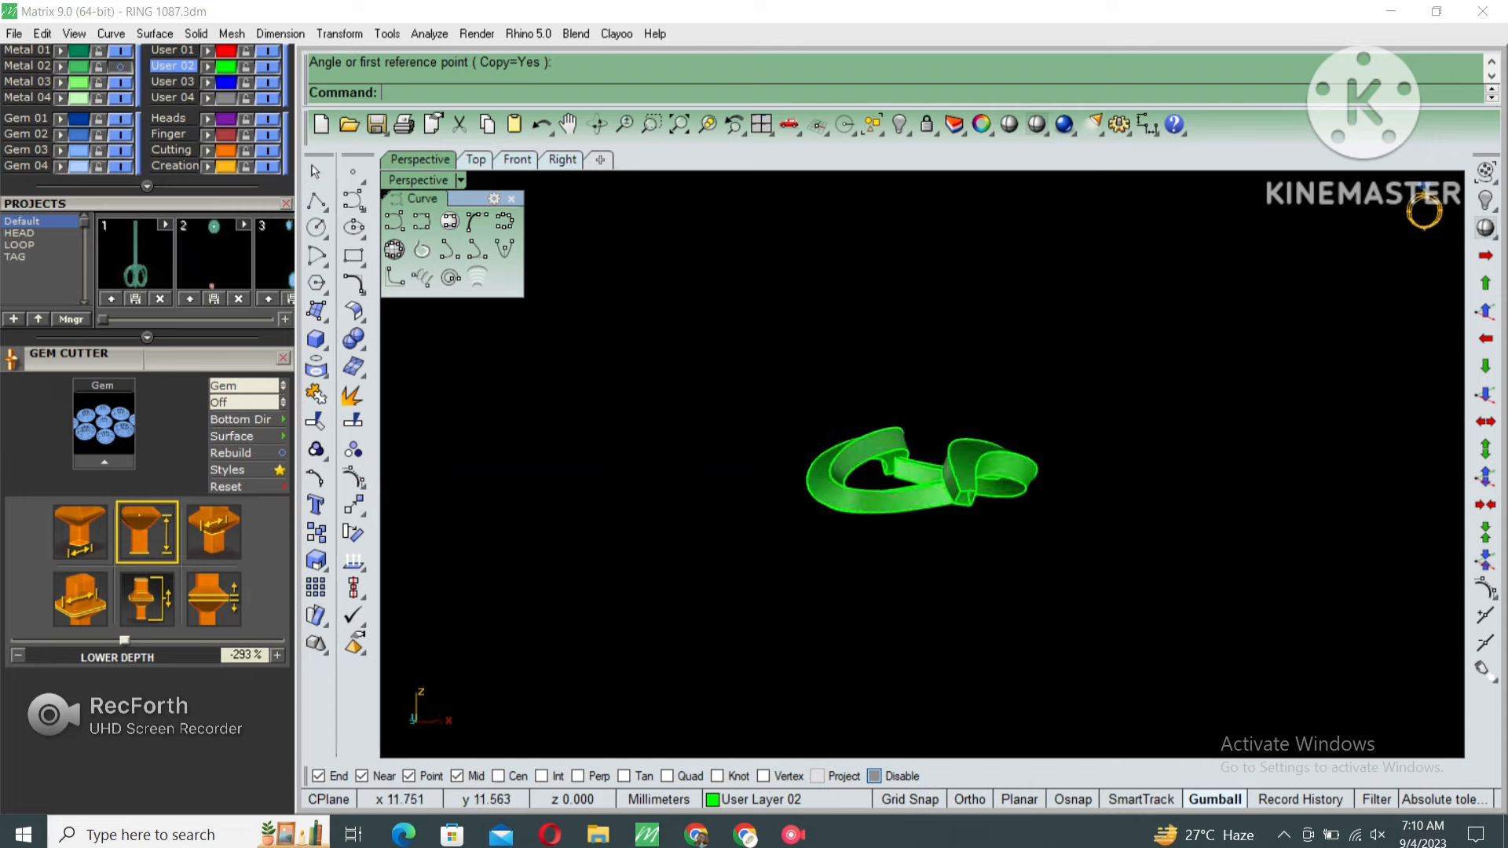
right_click_drag(848, 480, 1107, 481)
right_click_drag(974, 487, 707, 526)
left_click_drag(1135, 458, 1135, 458)
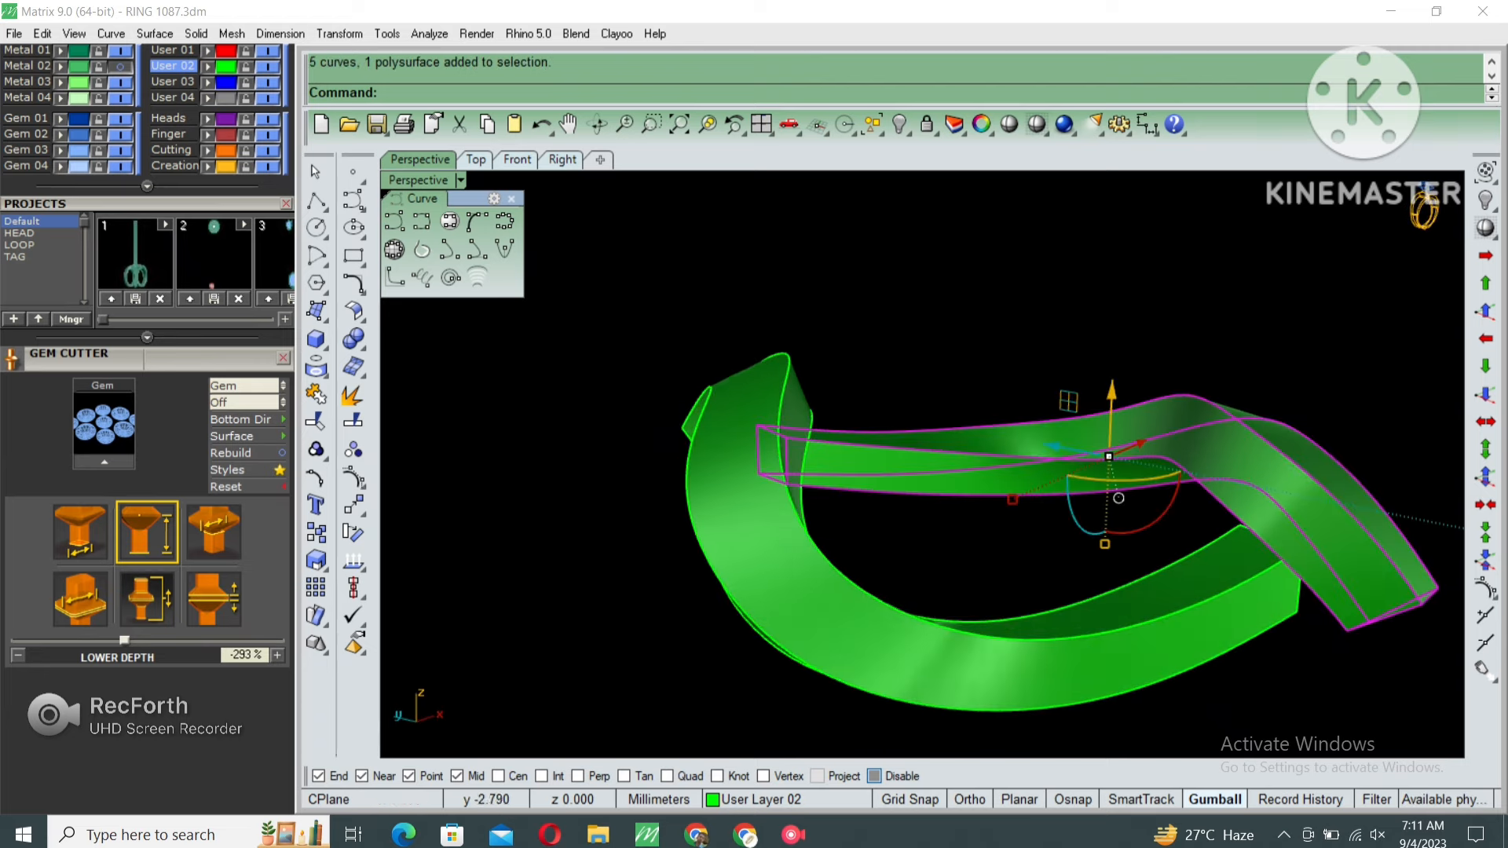
key("ctrl+l")
Ungroup the unlocked band half and delete its surfaces, keeping its edge and connecting curves.
left_click(1099, 660)
right_click_drag(1100, 660, 1081, 614, "shift")
type("gg")
key("Return")
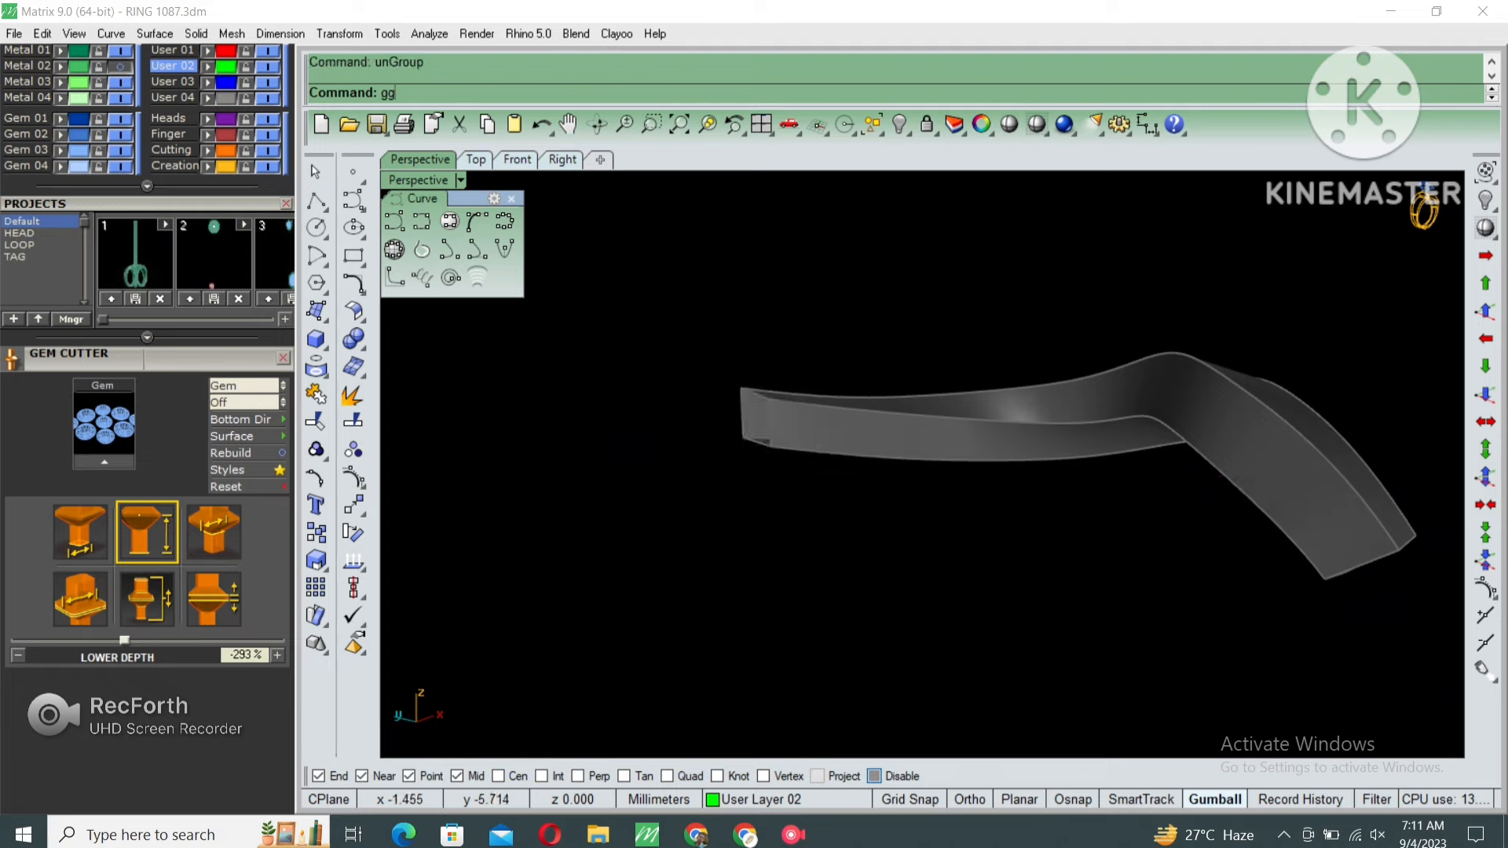
key("Return")
key("Delete")
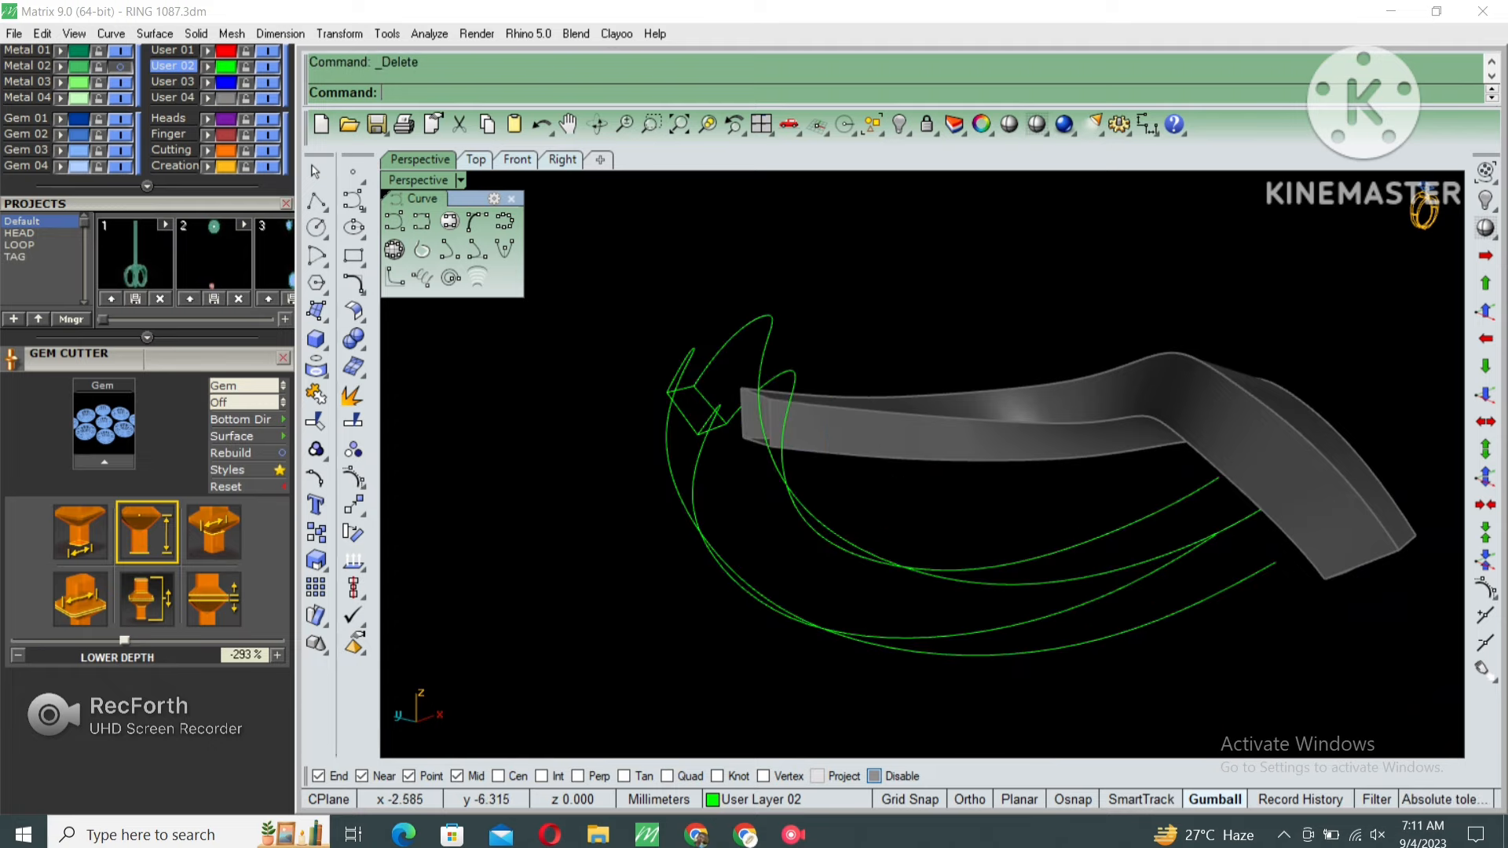
Turn on the curves' control points and nudge the eight points at one end upward beside the locked band.
right_click_drag(966, 526, 927, 495)
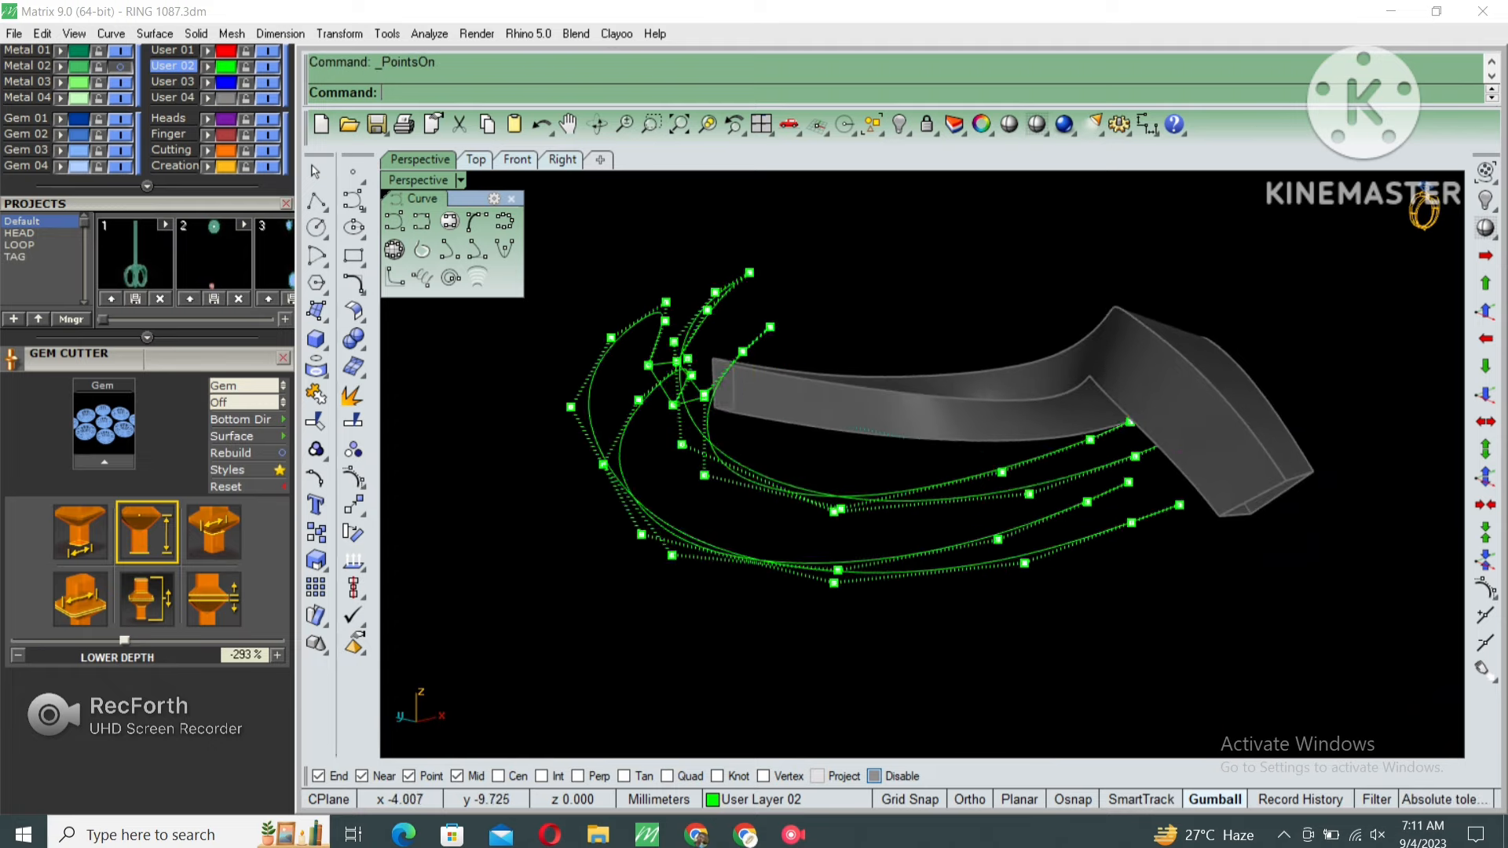
right_click_drag(1029, 534, 987, 538)
scroll(986, 538, "up", 2)
left_click_drag(1008, 395, 1179, 607)
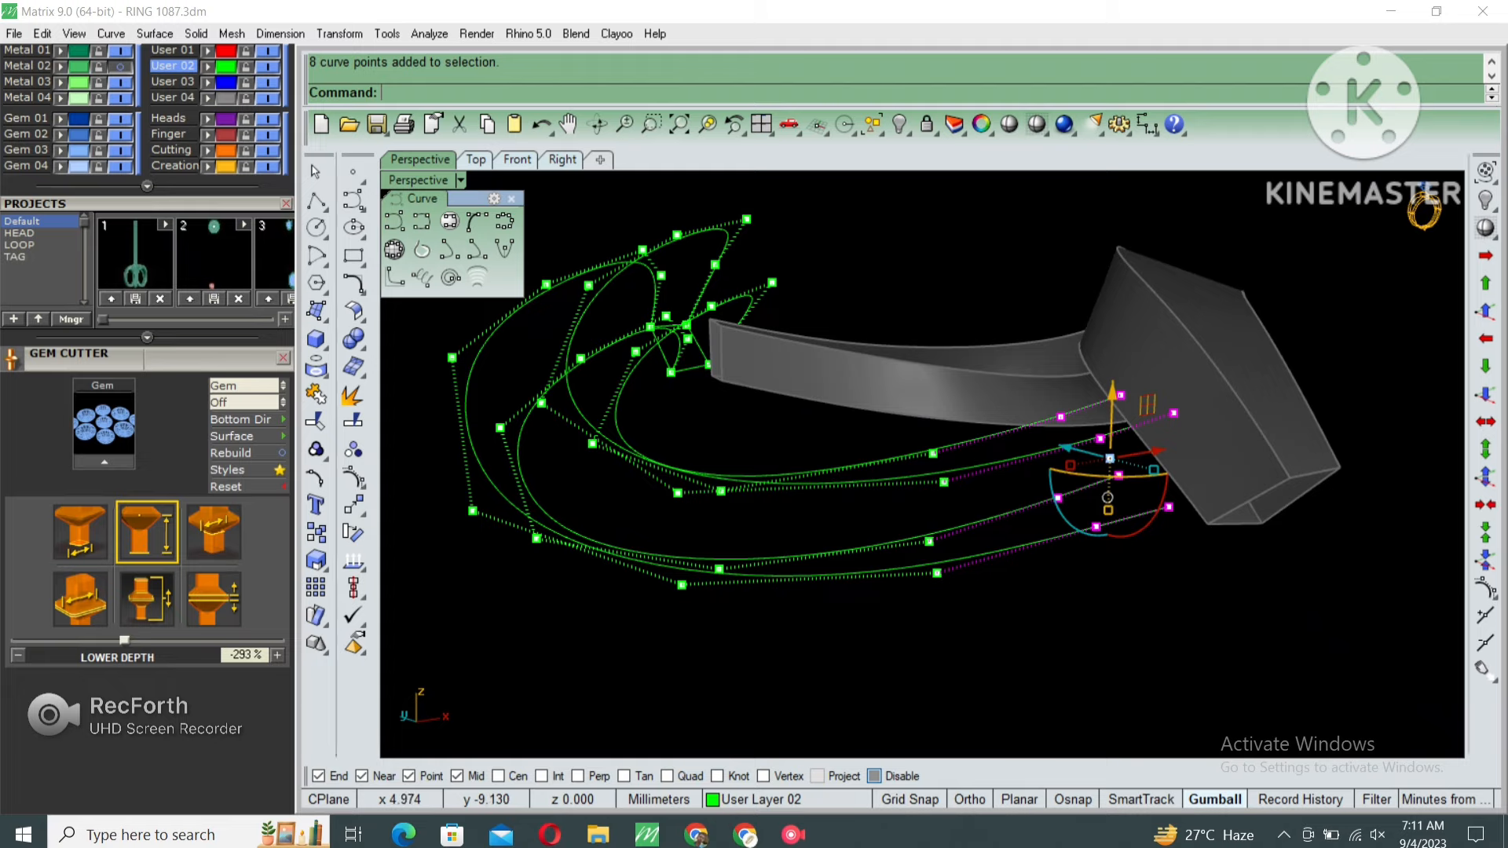
right_click_drag(1029, 542, 1205, 465)
key("Page_Up")
key("Page_Up")
key("Page_Up")
key("Page_Up")
key("Page_Up")
right_click_drag(1072, 486, 809, 451)
key("Page_Up")
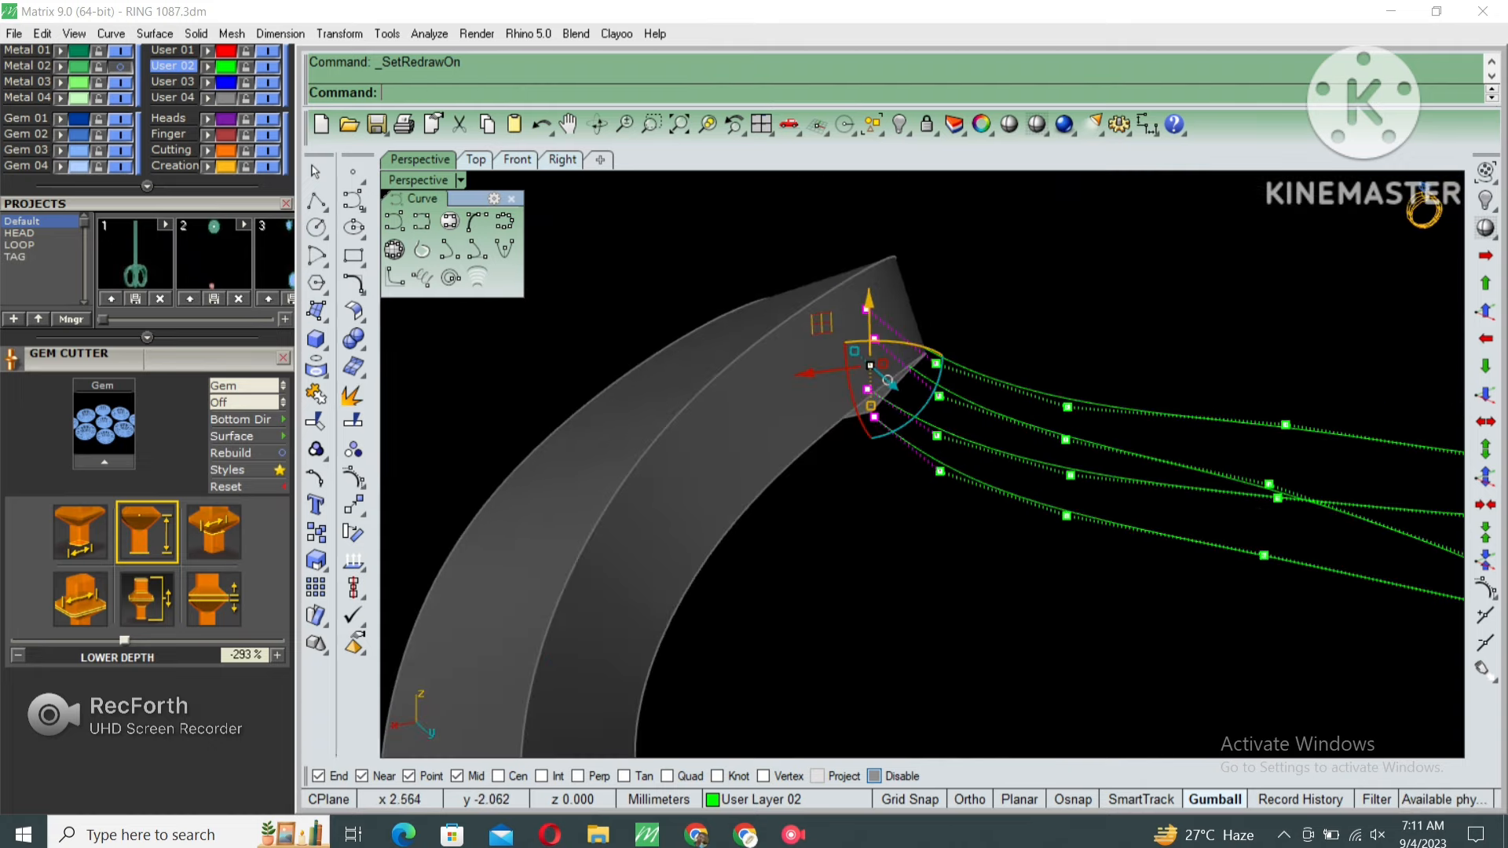
right_click_drag(911, 456, 605, 460)
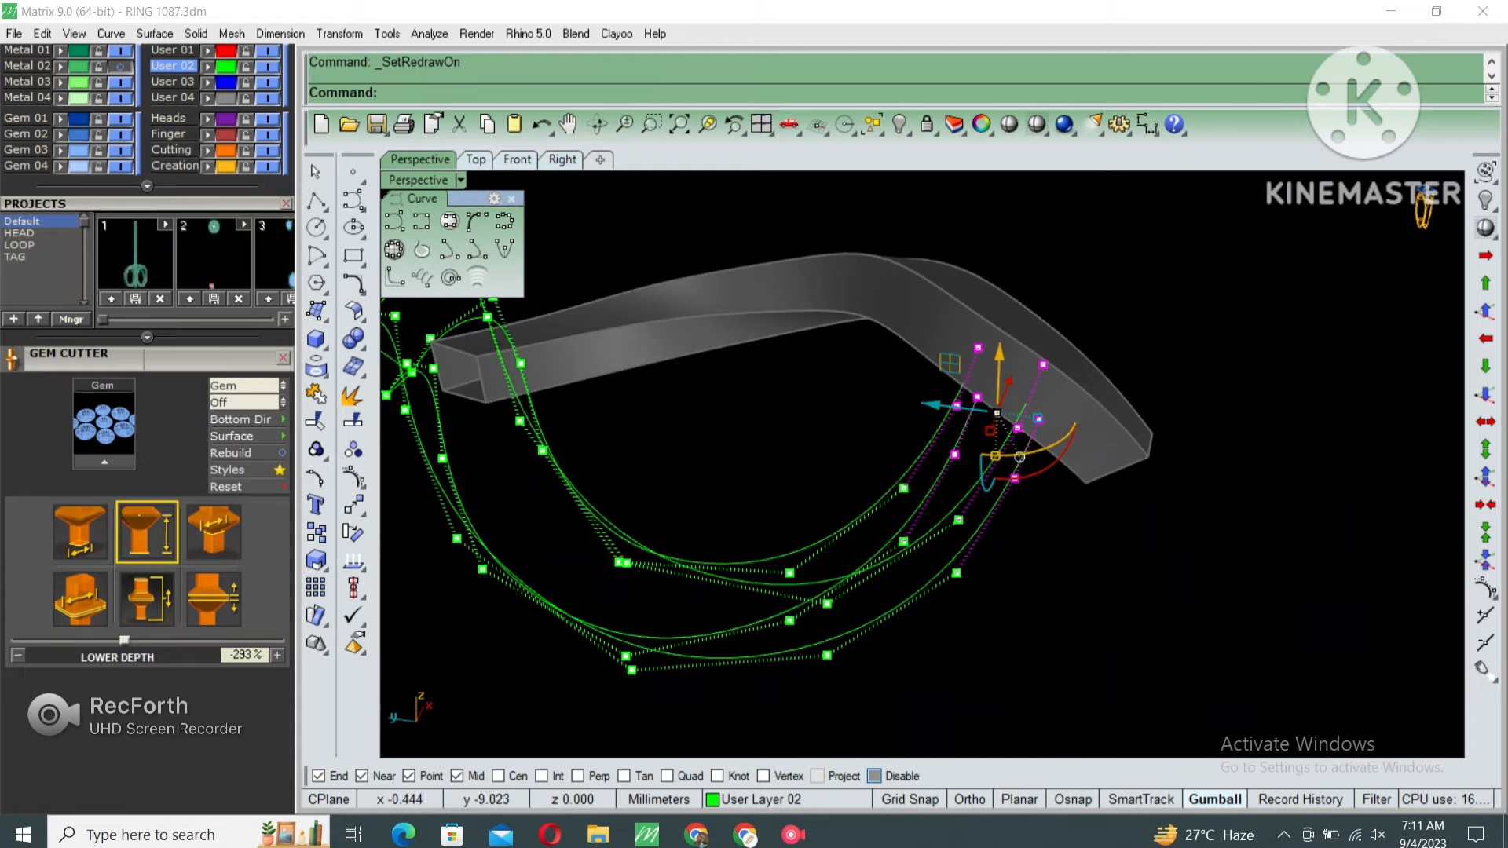
scroll(985, 421, "down", 2)
right_click_drag(997, 464, 1006, 402)
scroll(985, 420, "up", 5)
scroll(1006, 425, "down", 4)
key("Escape")
key("Escape")
Sweep the short connecting line along the two upper curves as rails to recreate the first band surface.
scroll(1029, 432, "down", 3)
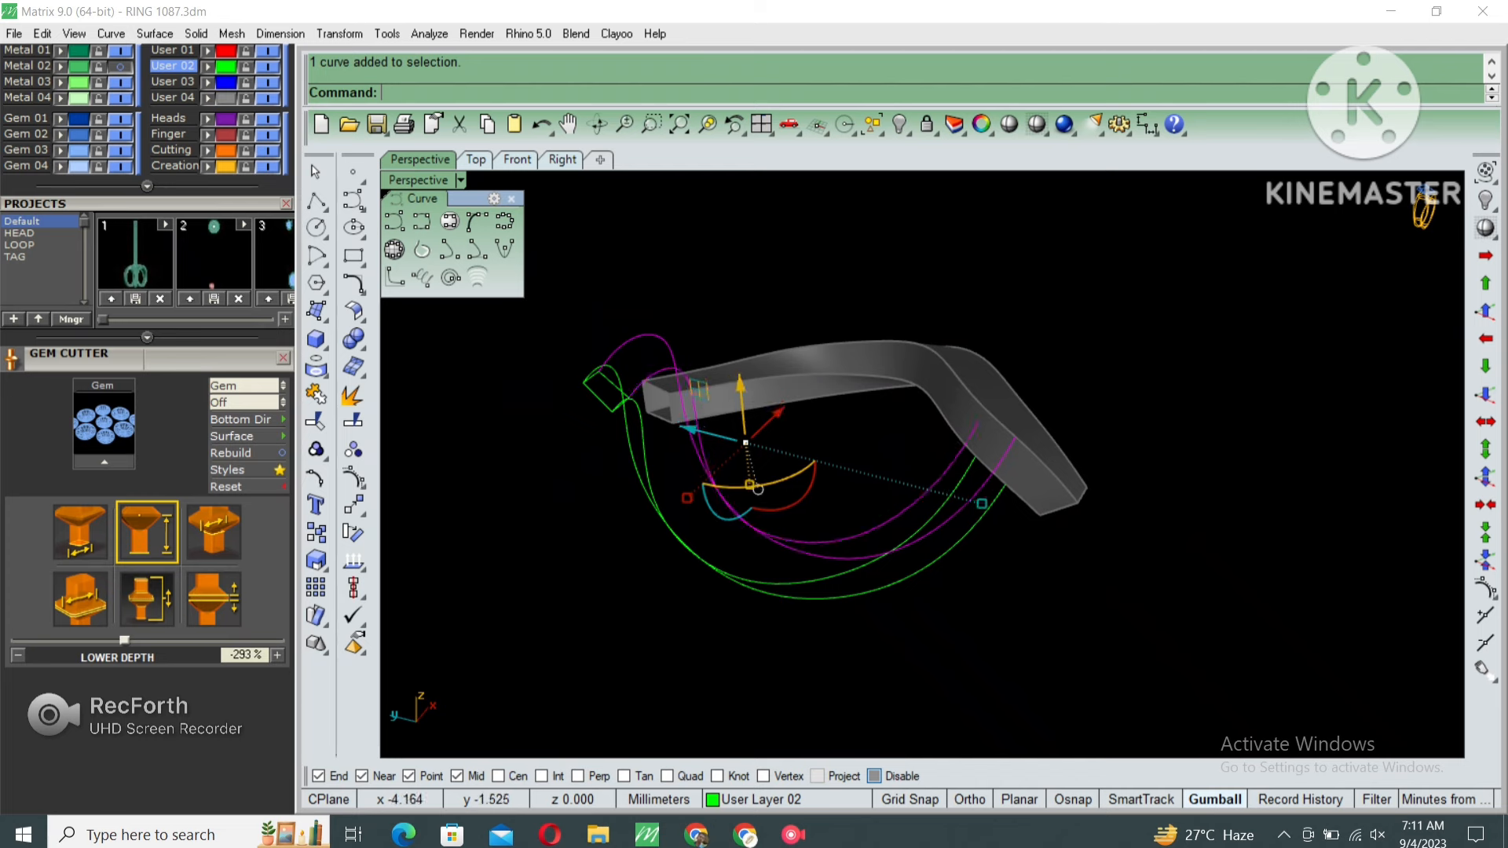
right_click_drag(903, 472, 955, 455)
right_click_drag(471, 469, 510, 471)
scroll(511, 472, "up", 4)
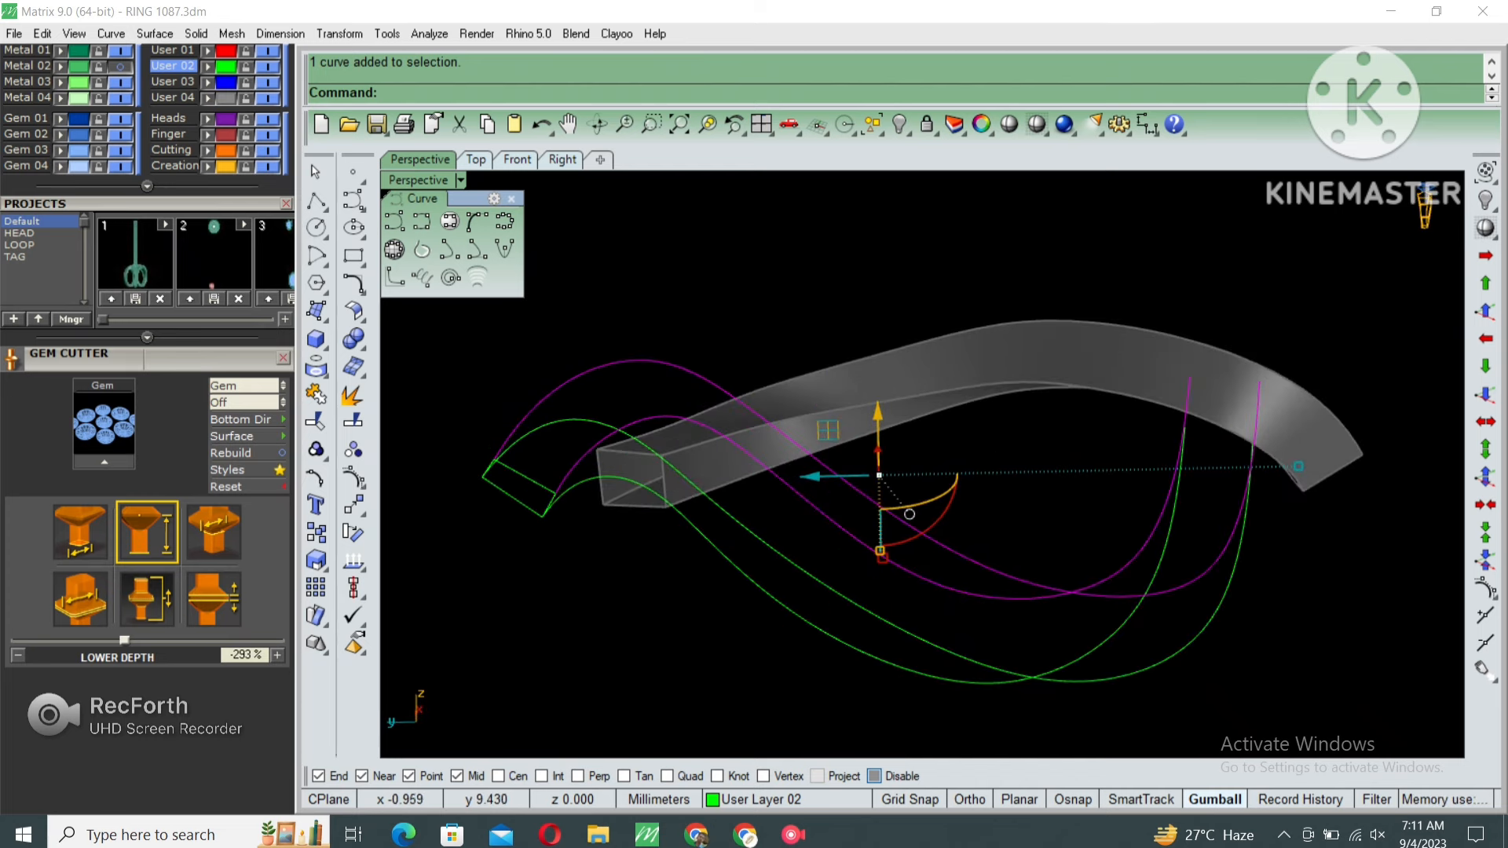
left_click(546, 525)
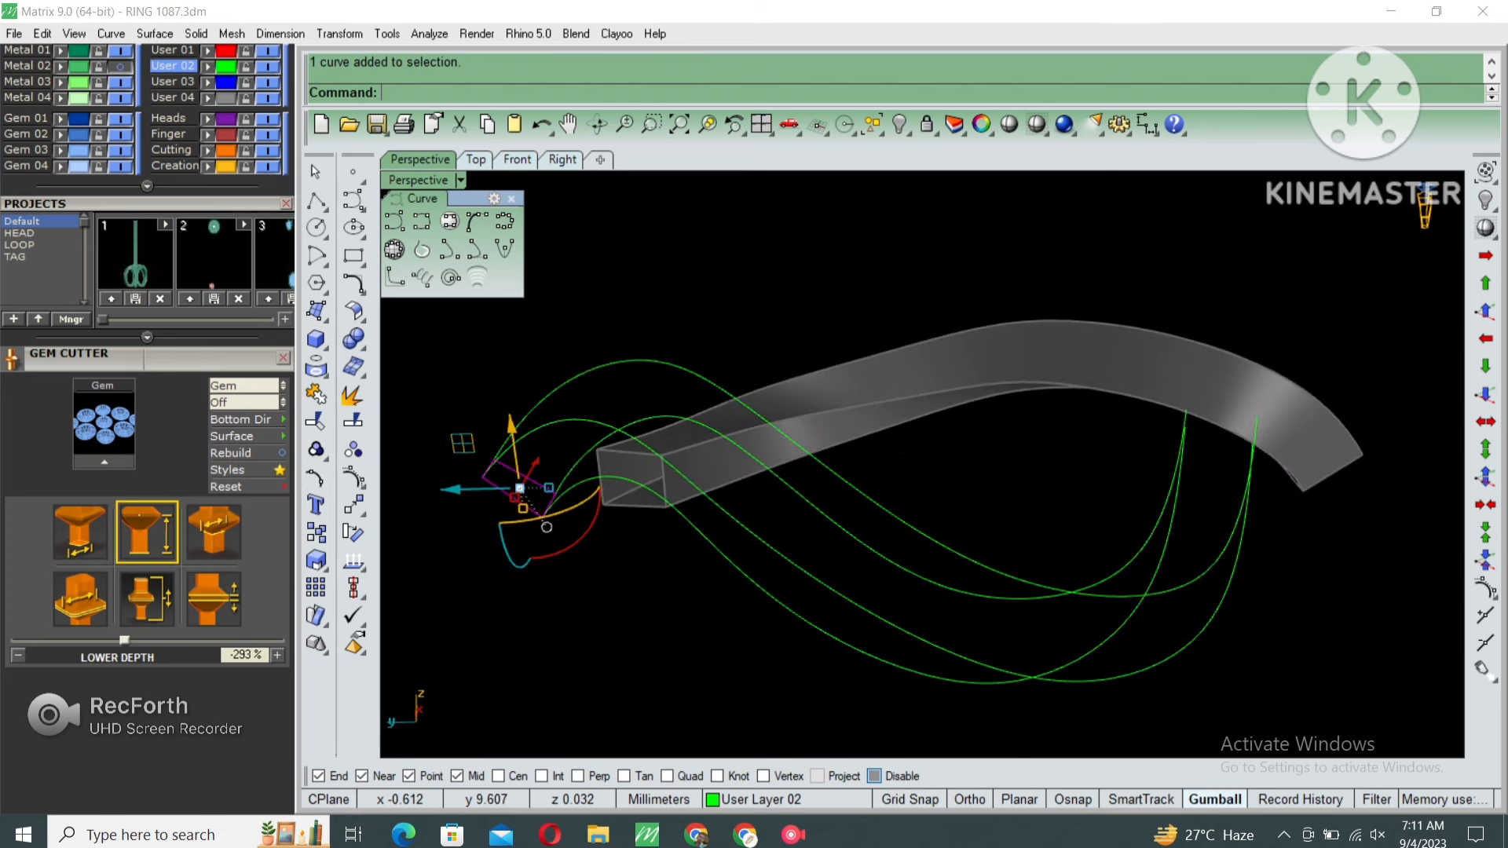
left_click(577, 460)
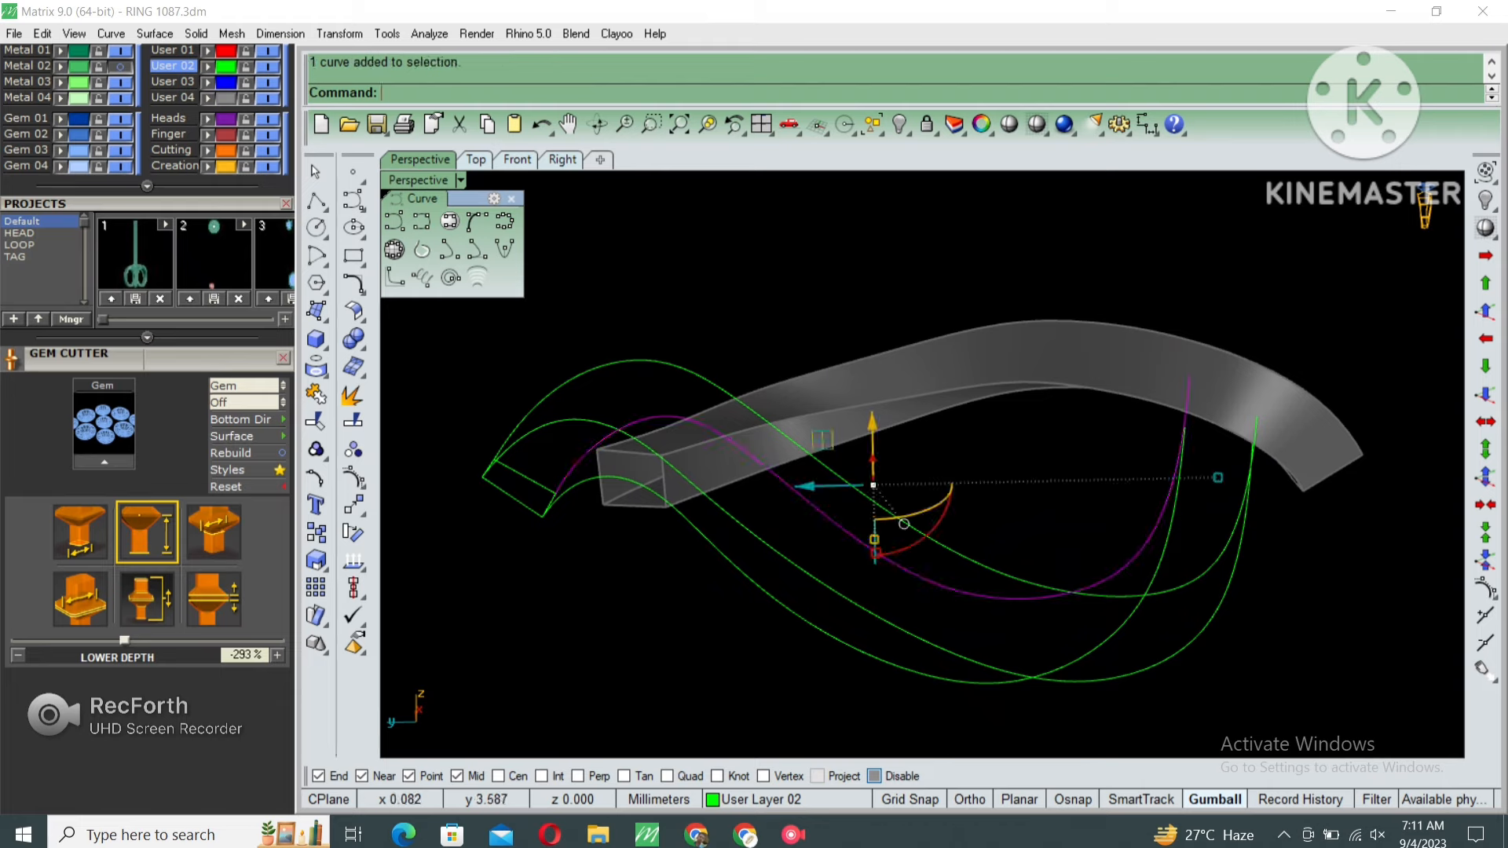
type("s2")
key("Return")
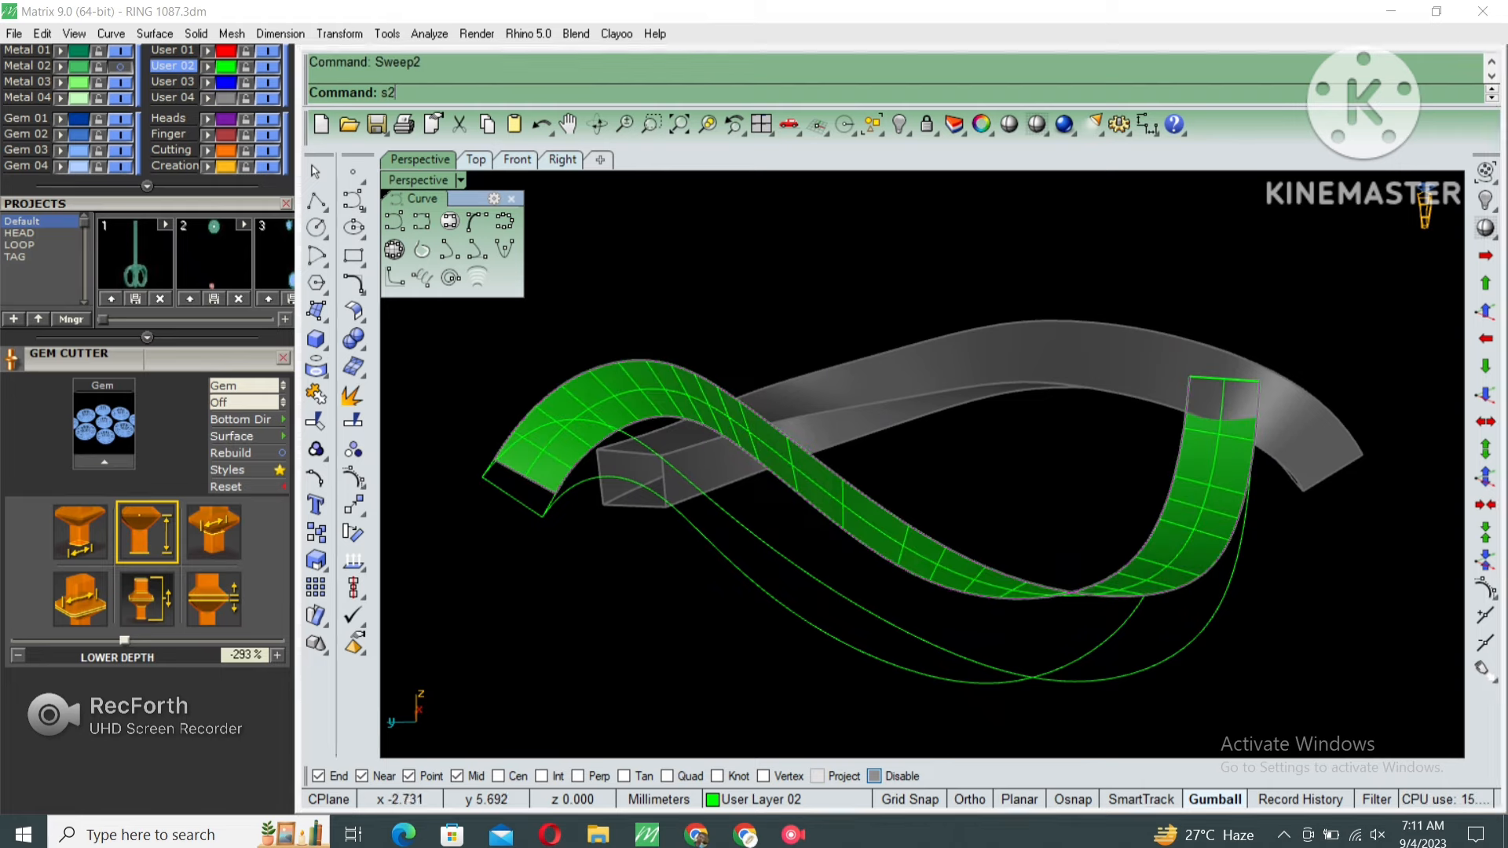
key("Return")
Sweep the matching connecting line along the two lower curves to create the opposite band surface.
left_click(789, 562)
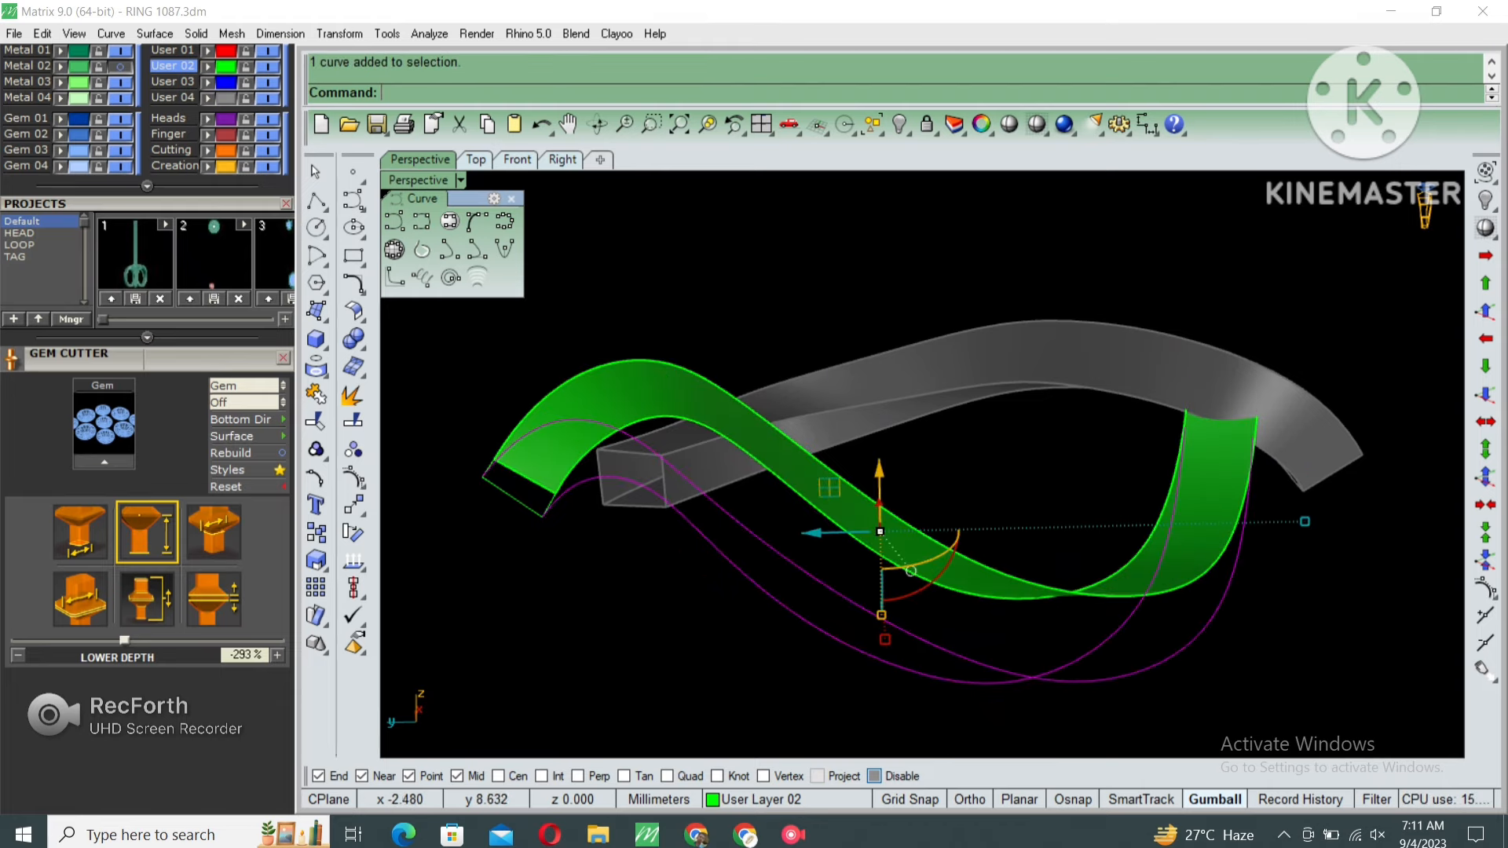
key("Return")
key("Return")
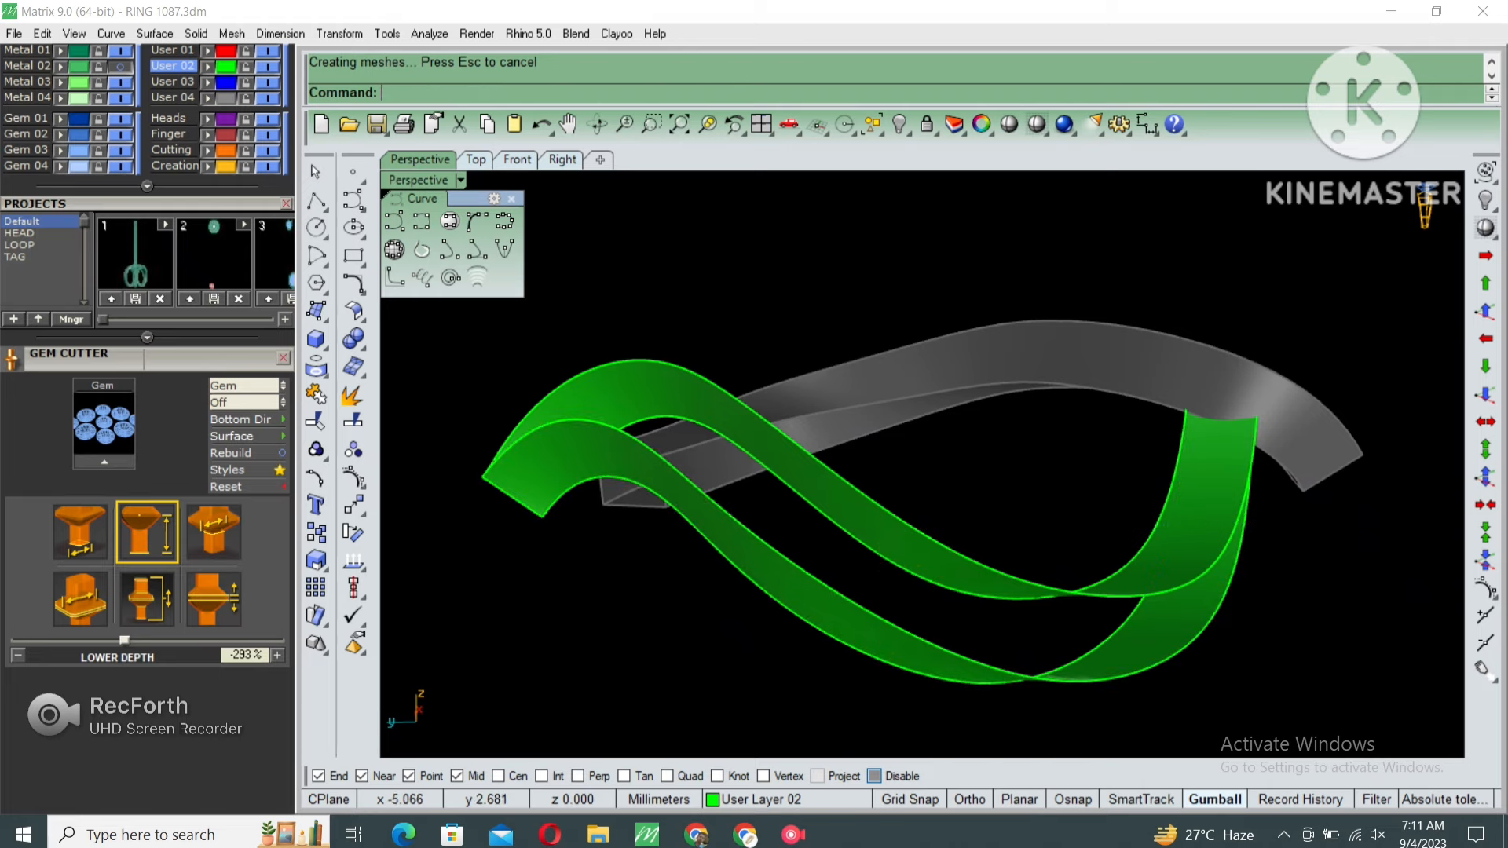
Sweep a side wall between the two band surfaces with Maintain height, adding one slash between the rail curves.
left_click(817, 582)
left_click(861, 619)
left_click(897, 542, "shift")
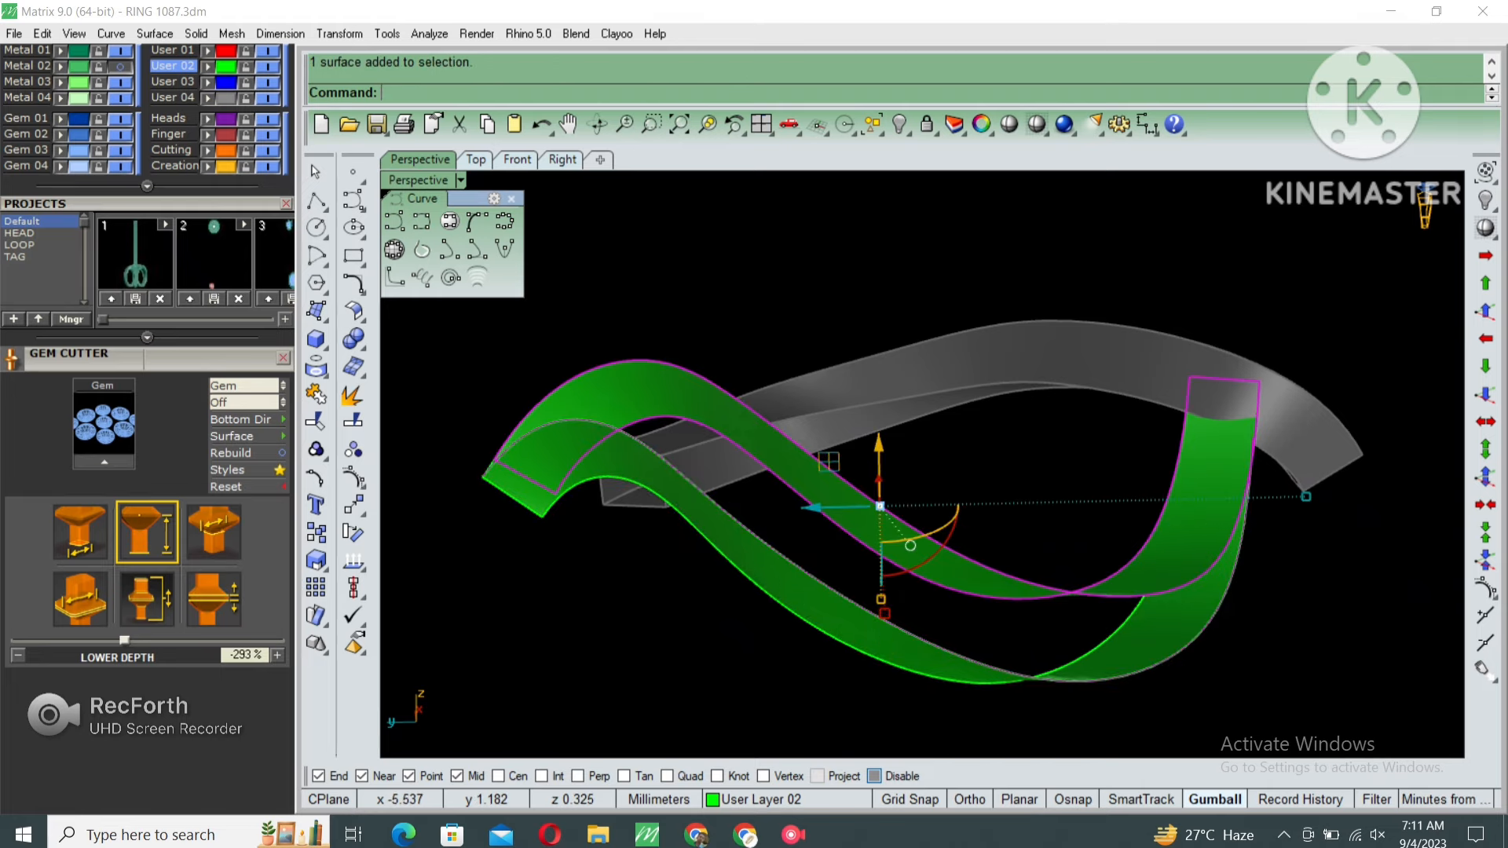
left_click(895, 543, "ctrl")
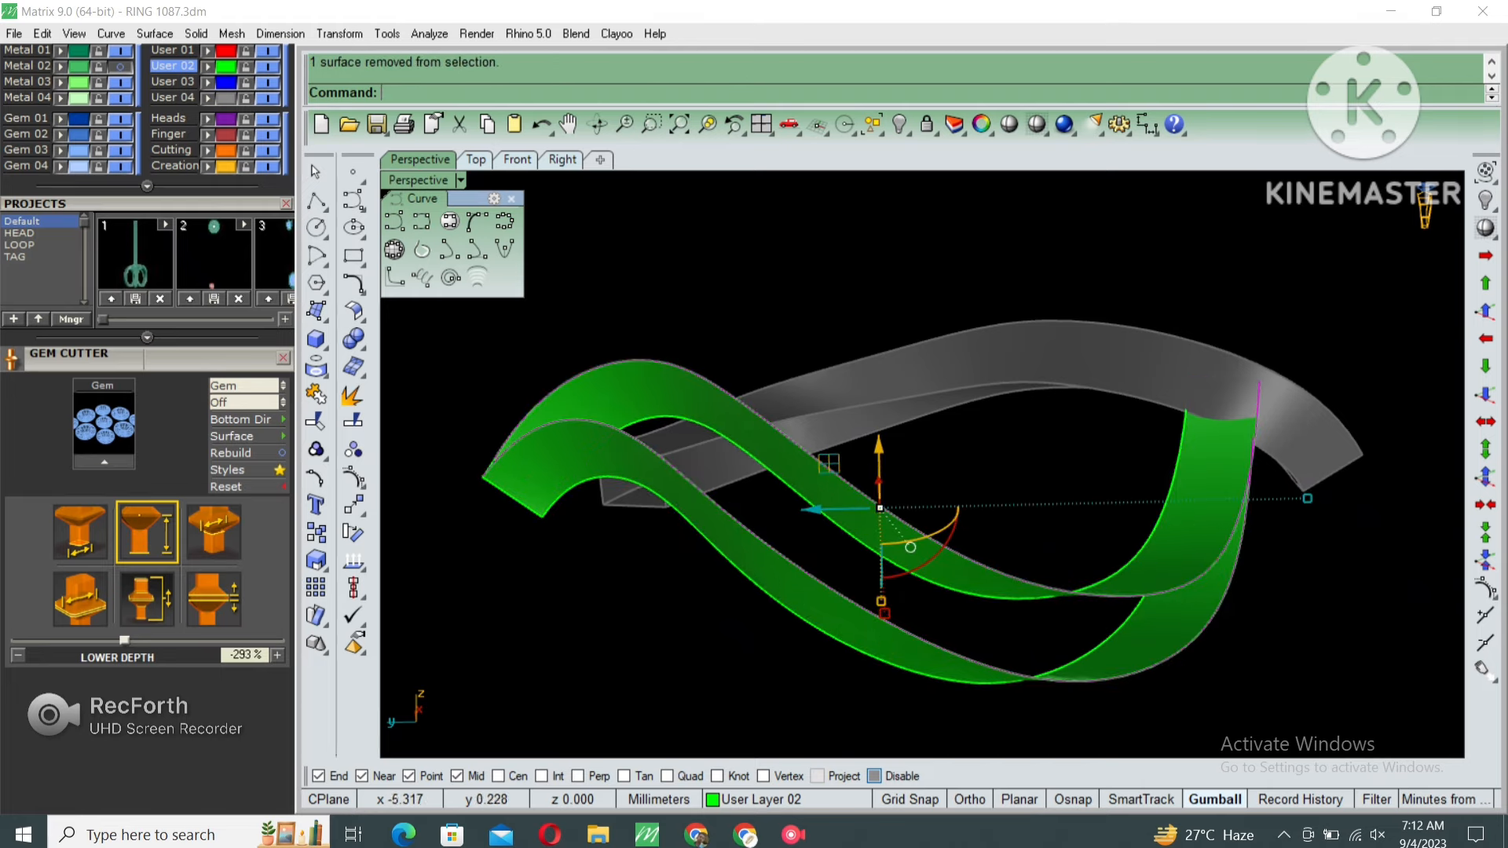
right_click_drag(896, 543, 907, 628)
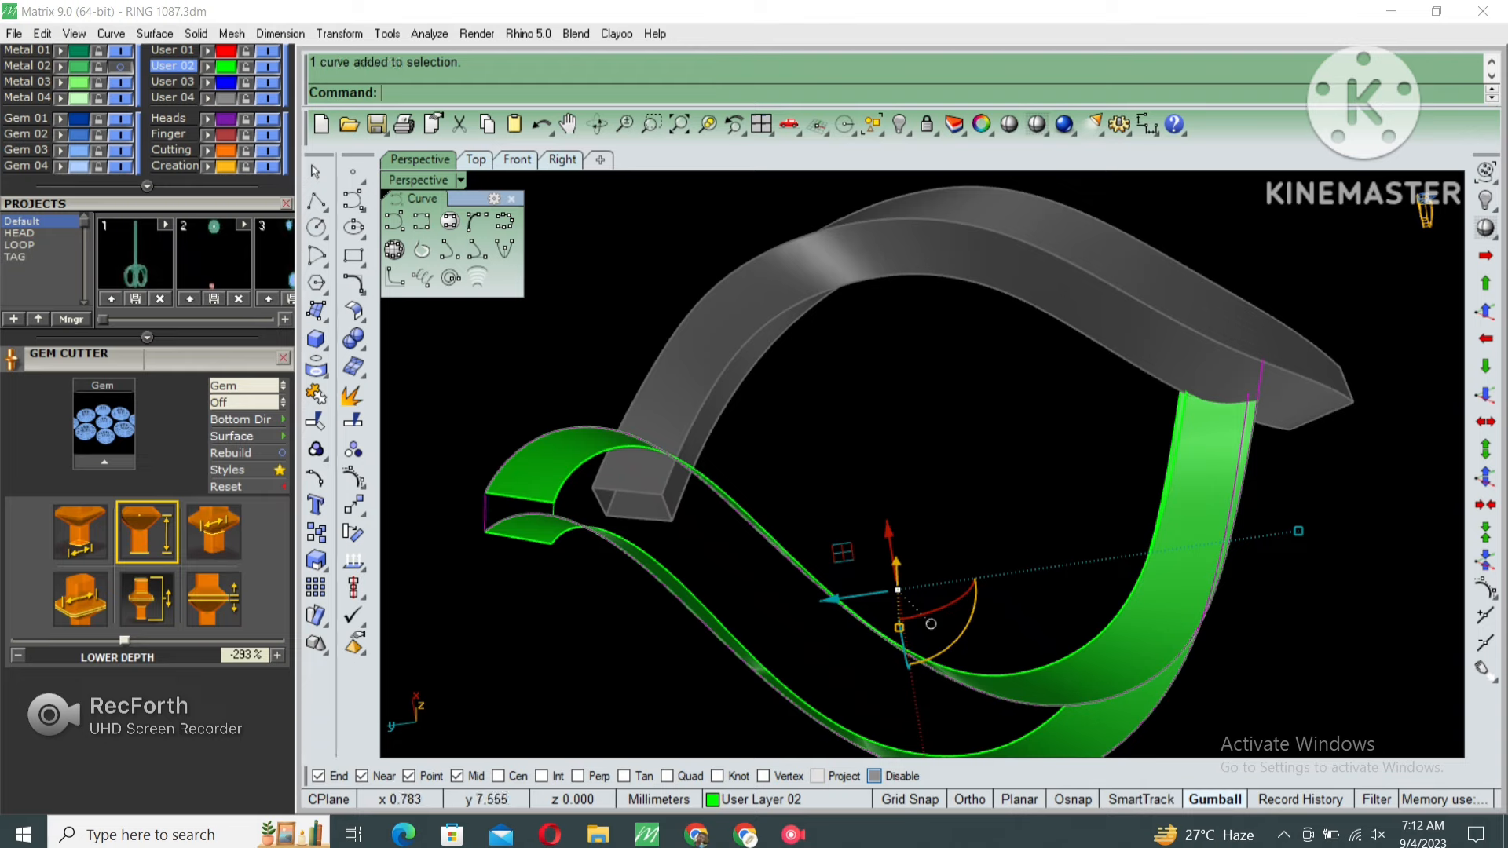
type("s2")
key("Return")
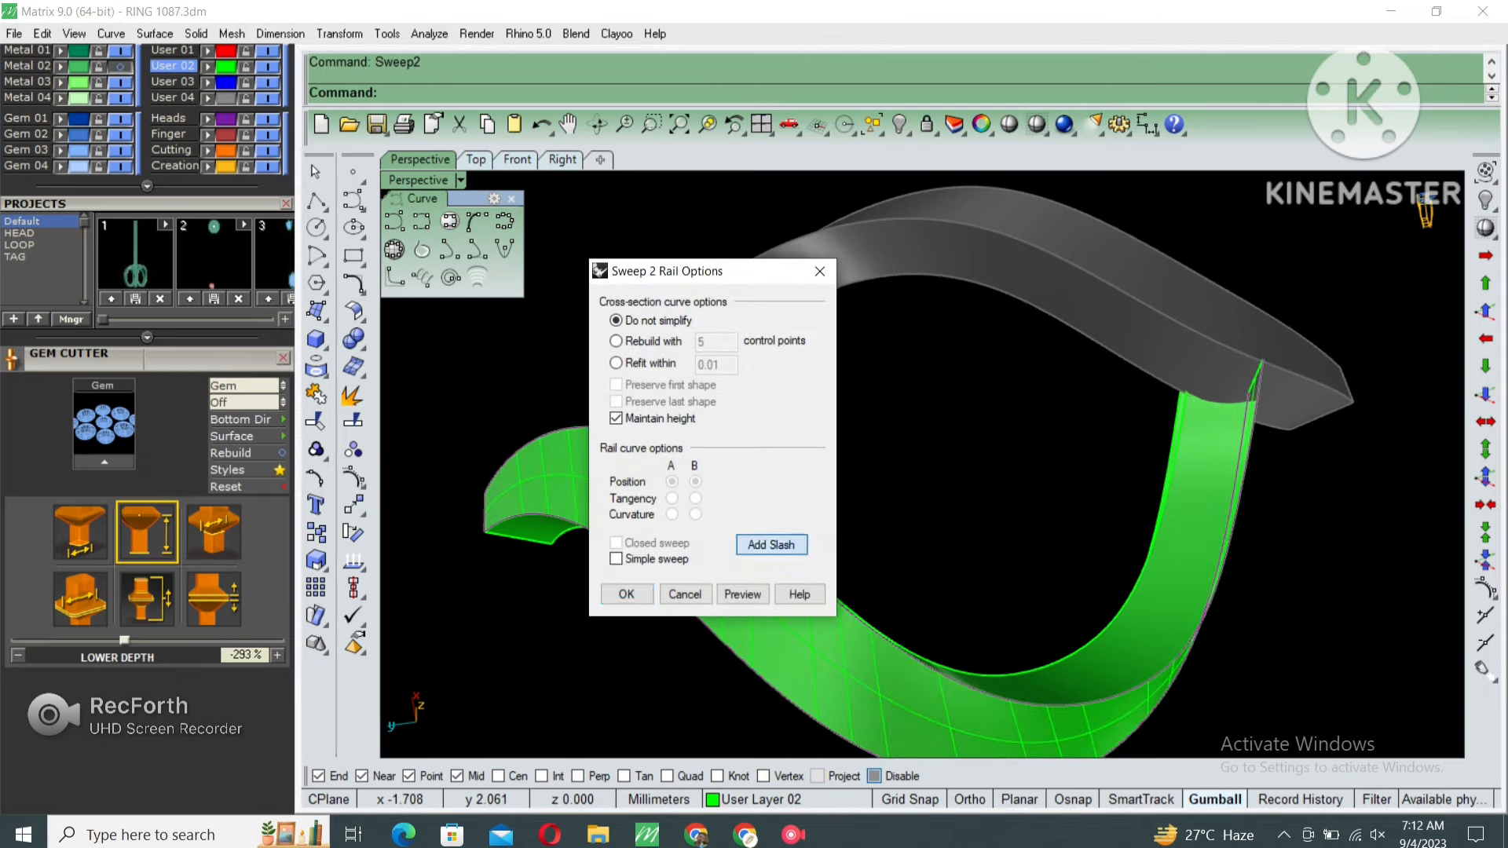
left_click(771, 545)
left_click(955, 684)
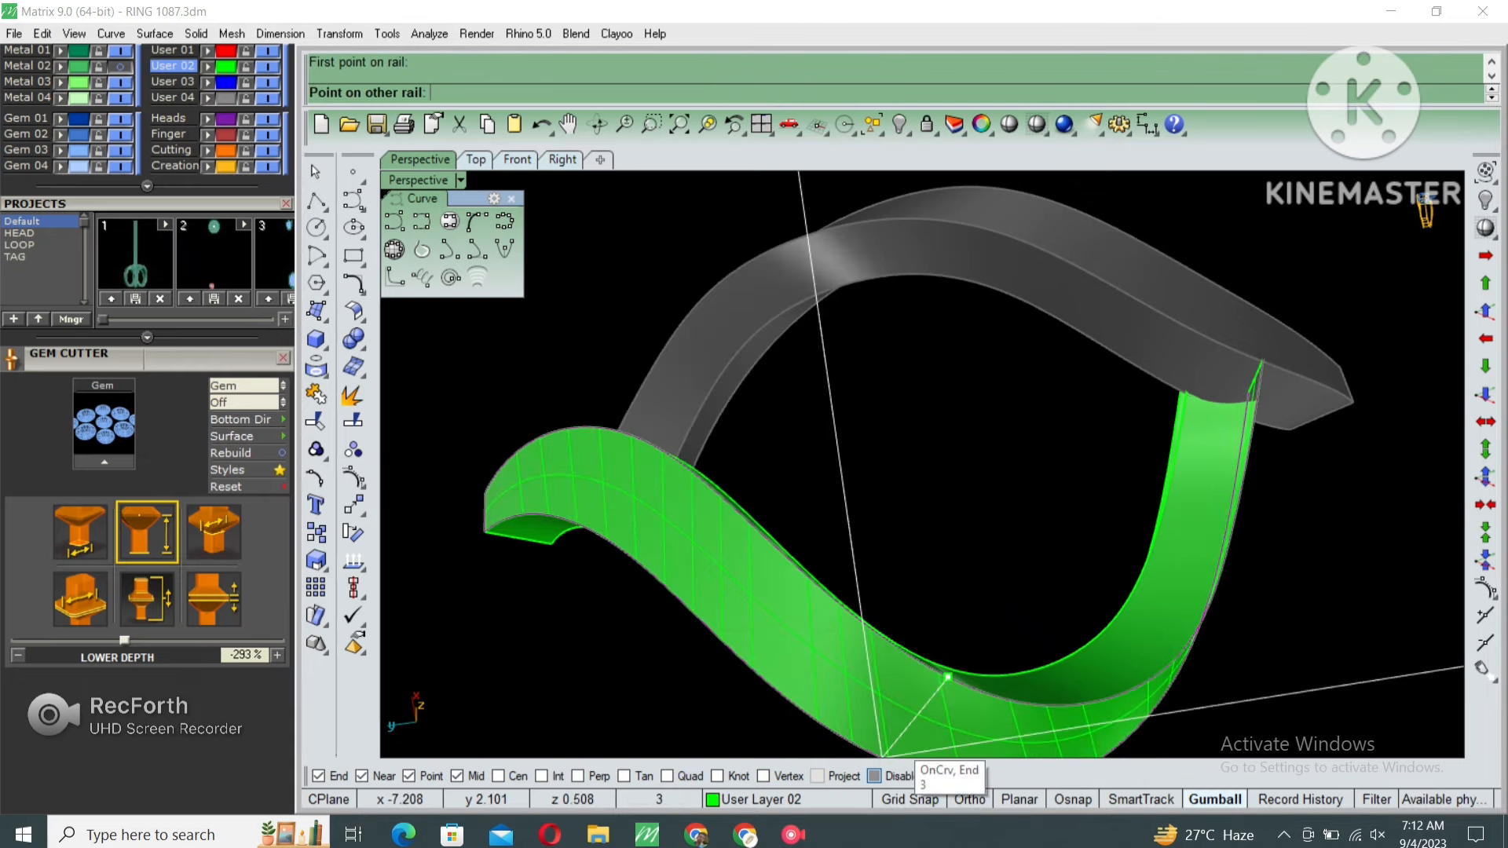
left_click(883, 757)
key("Return")
key("Return")
Sweep the remaining side wall between the two band surfaces, using the short end line as cross section.
right_click_drag(902, 739, 904, 361)
key("Escape")
left_click(786, 358)
left_click(831, 396)
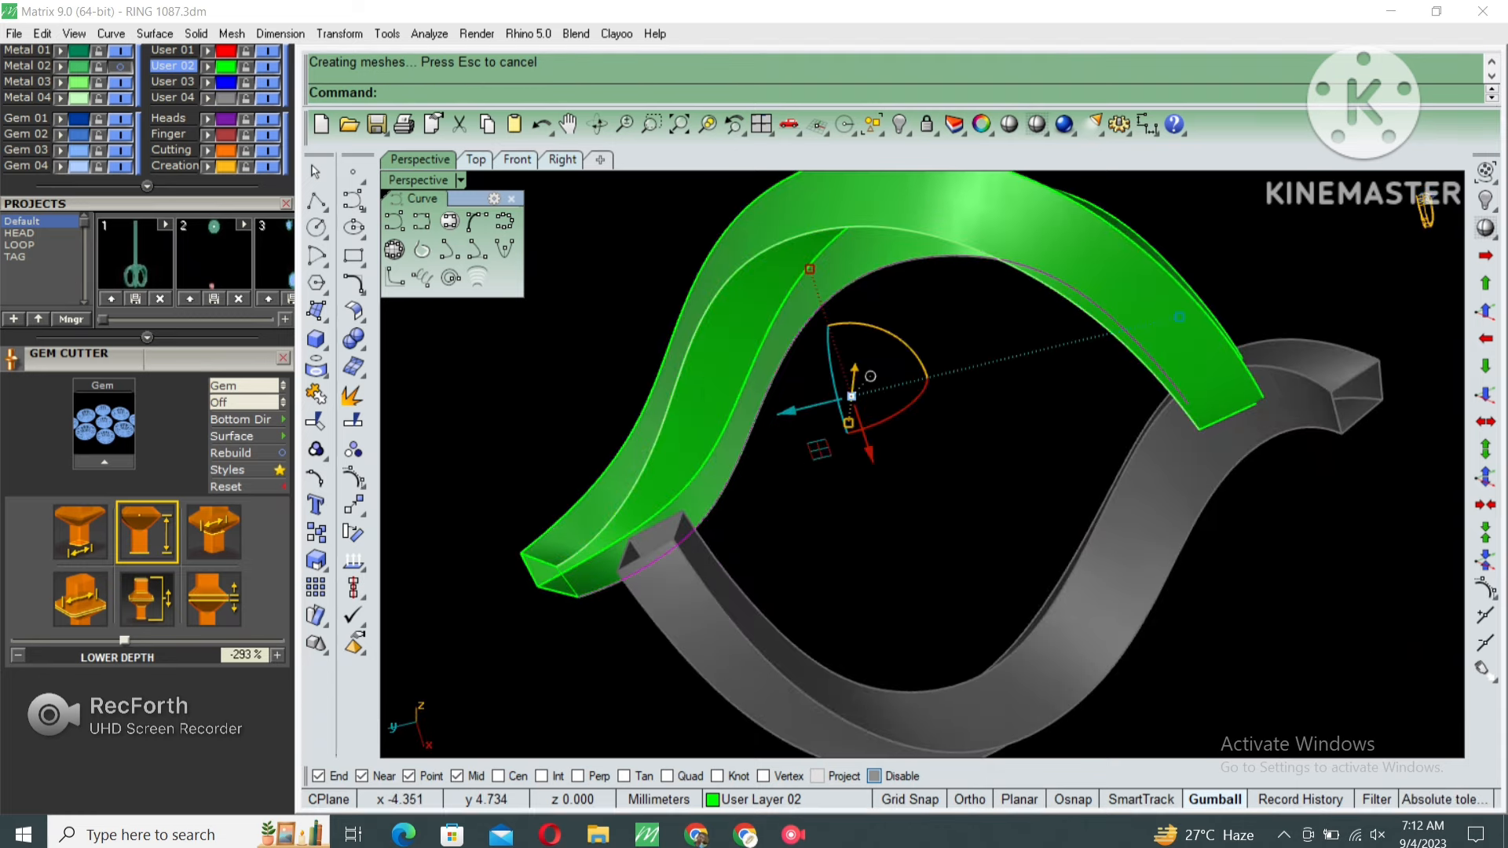
scroll(589, 582, "up", 3)
left_click(567, 582, "shift")
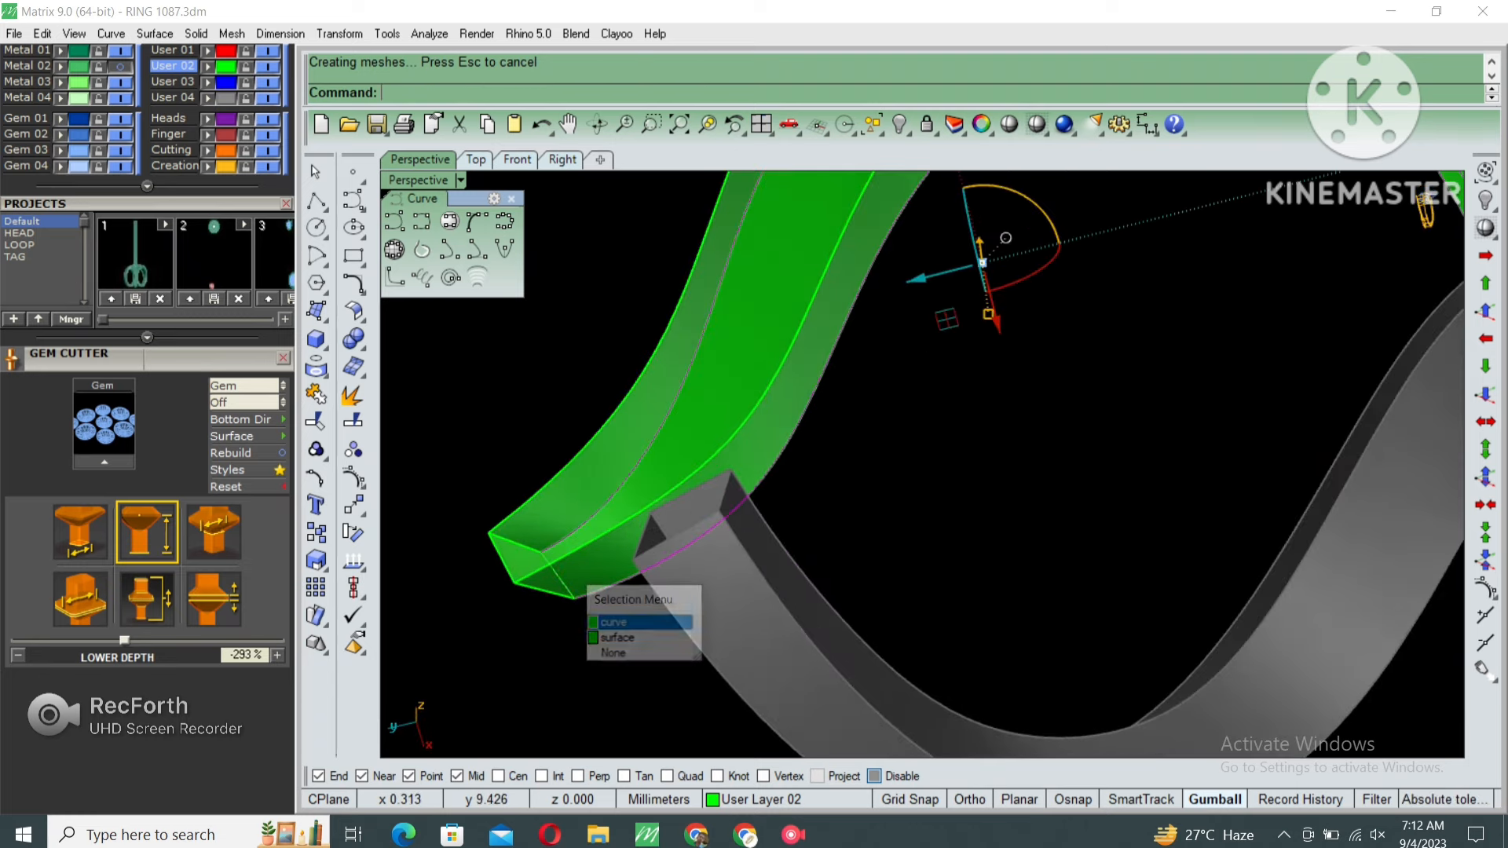
left_click(620, 619)
key("Return")
key("Return")
Unlock the locked band half and delete it, keeping the reshaped band.
scroll(801, 597, "down", 2)
right_click_drag(801, 550, 700, 675)
key("Escape")
scroll(927, 455, "down", 5)
right_click_drag(927, 456, 943, 561)
key("ctrl+alt+l")
key("Delete")
Try to cap the open ends of the reshaped band.
right_click_drag(1100, 393, 1217, 440)
left_click_drag(1225, 315, 888, 526)
right_click_drag(888, 526, 722, 428)
key("Escape")
scroll(786, 456, "up", 5)
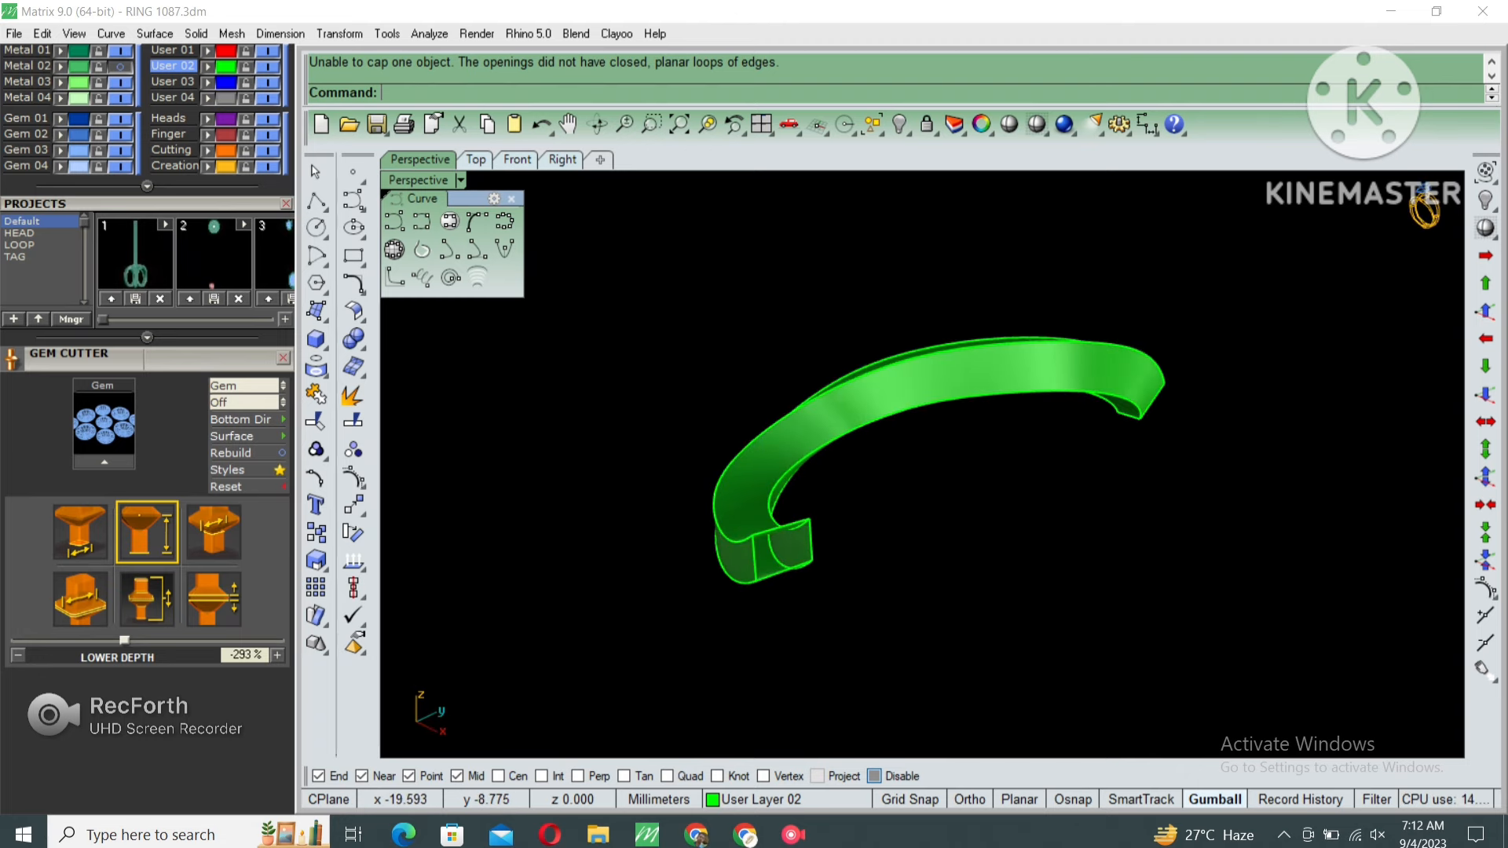
left_click(324, 319)
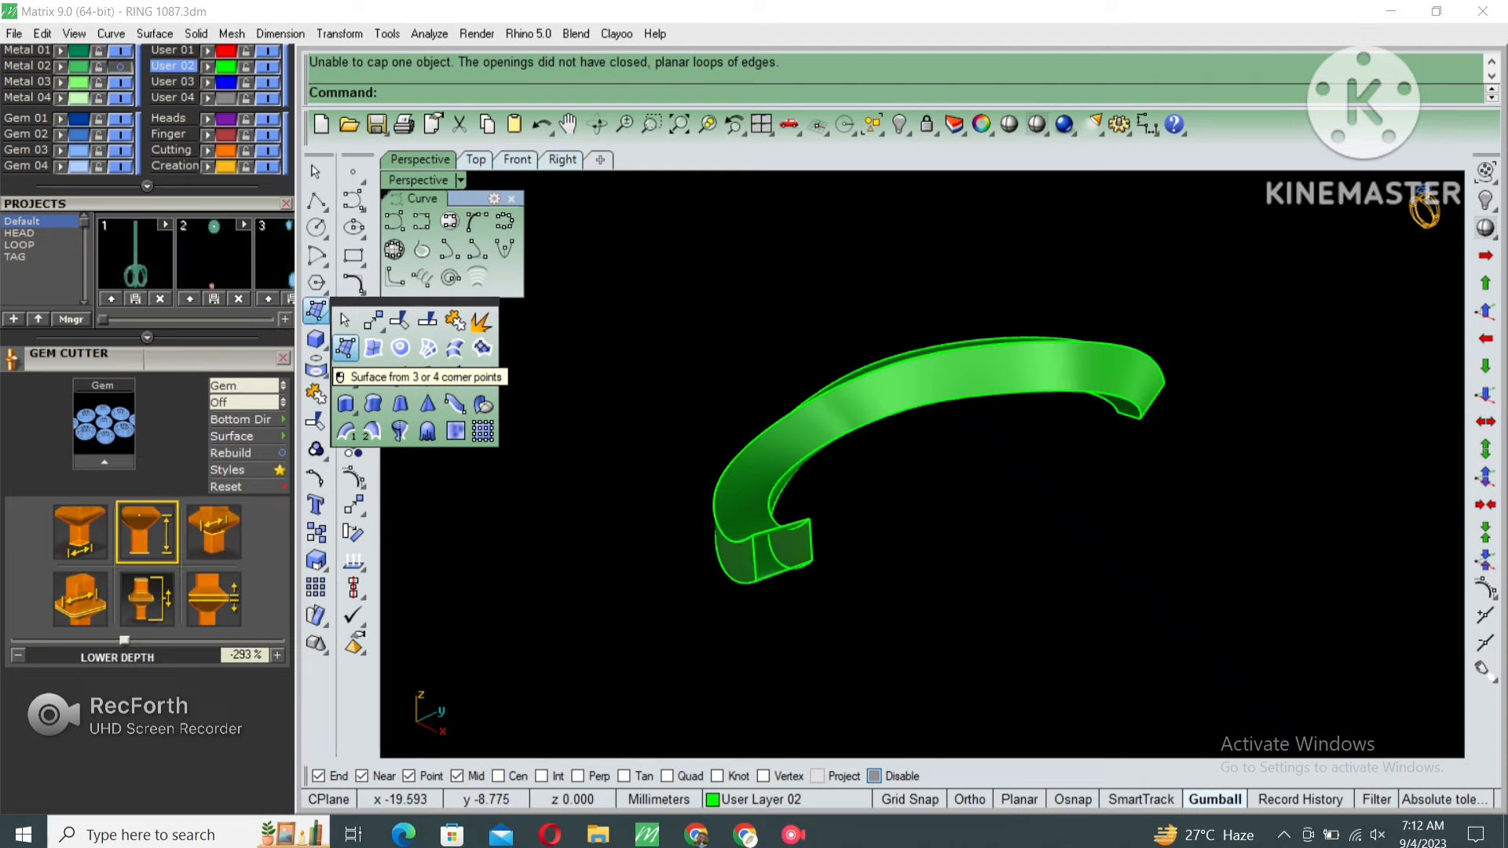
left_click(345, 347)
scroll(931, 456, "up", 1)
key("Escape")
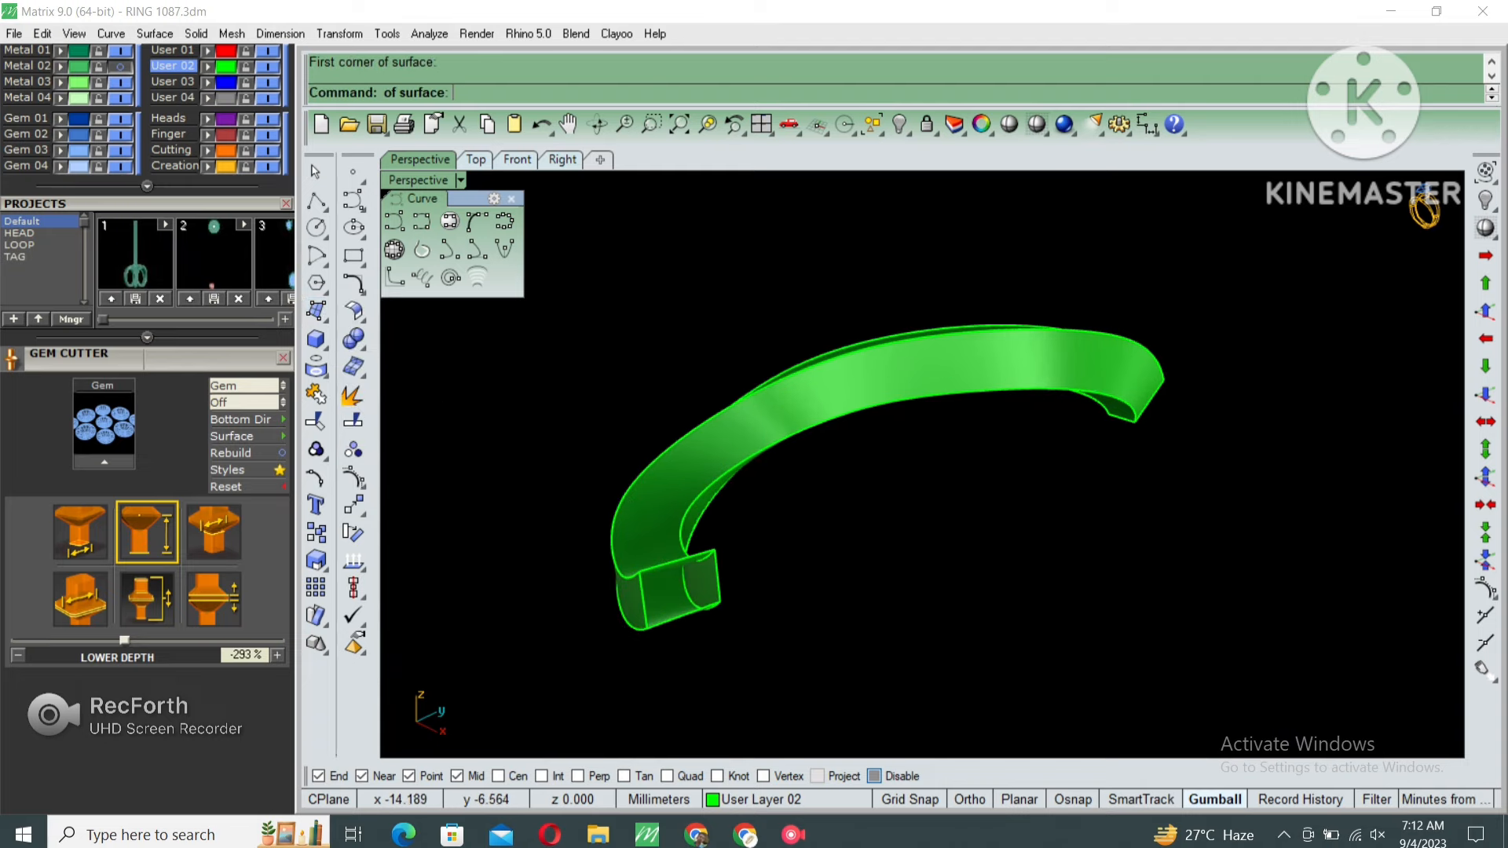
Close one open end of the band with a surface from its four edge curves.
left_click(317, 311)
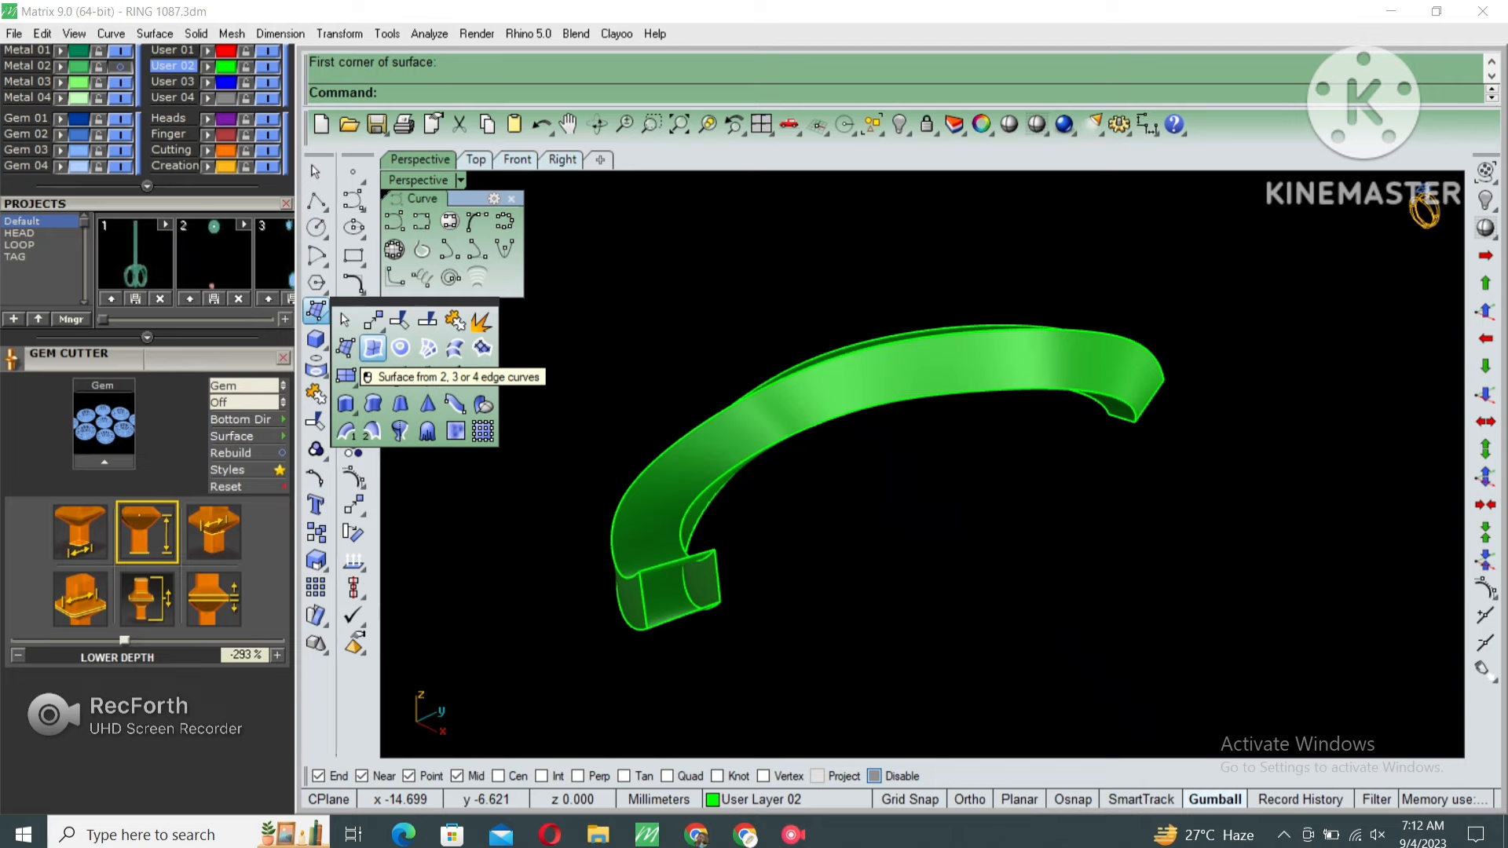
left_click(373, 348)
right_click_drag(597, 550, 538, 506)
scroll(538, 507, "up", 3)
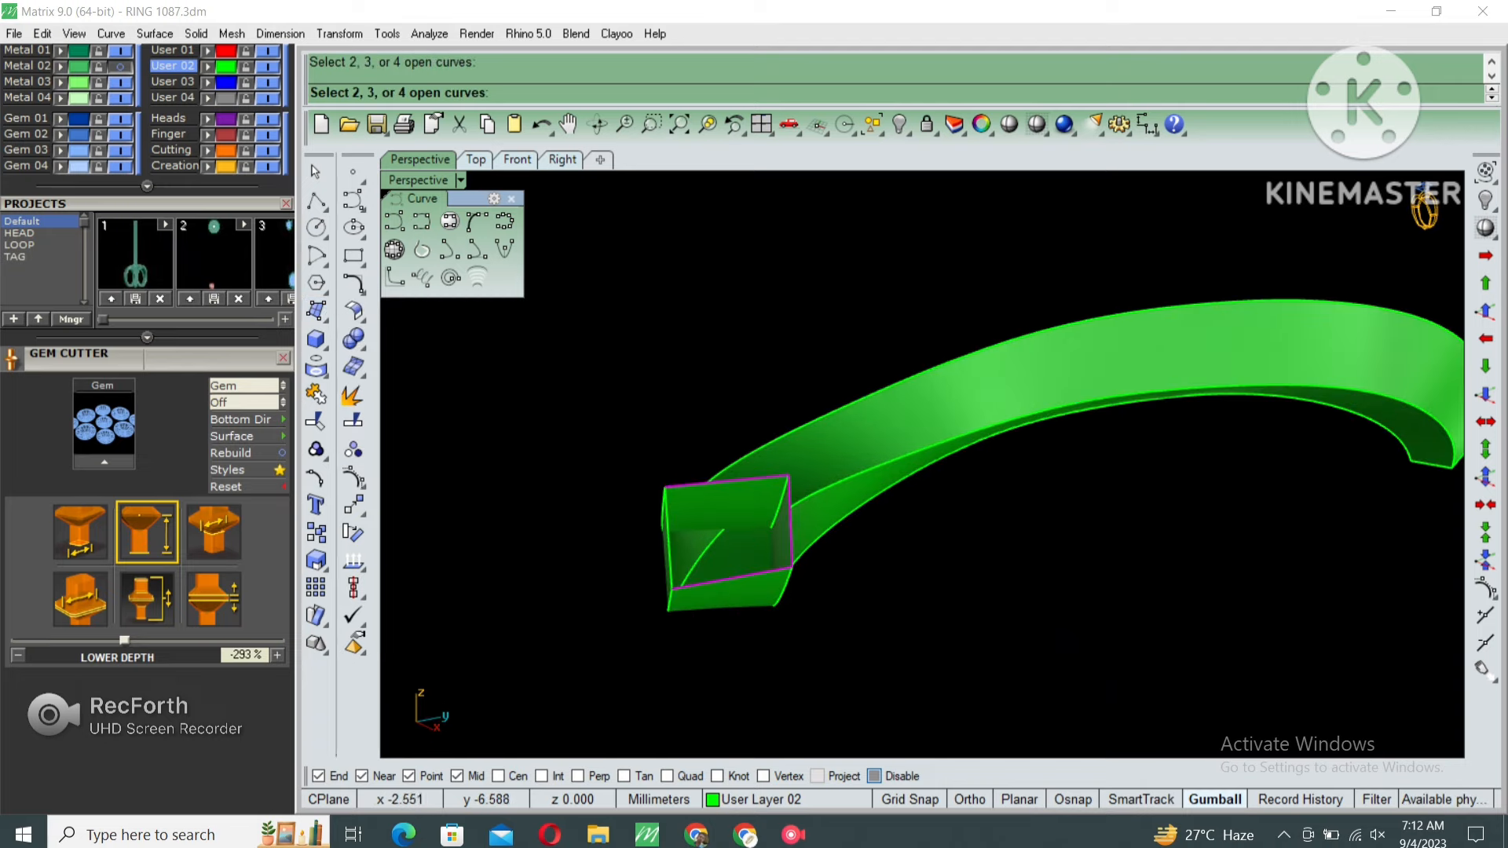
left_click(669, 539)
scroll(759, 542, "down", 6)
right_click_drag(759, 542, 519, 455)
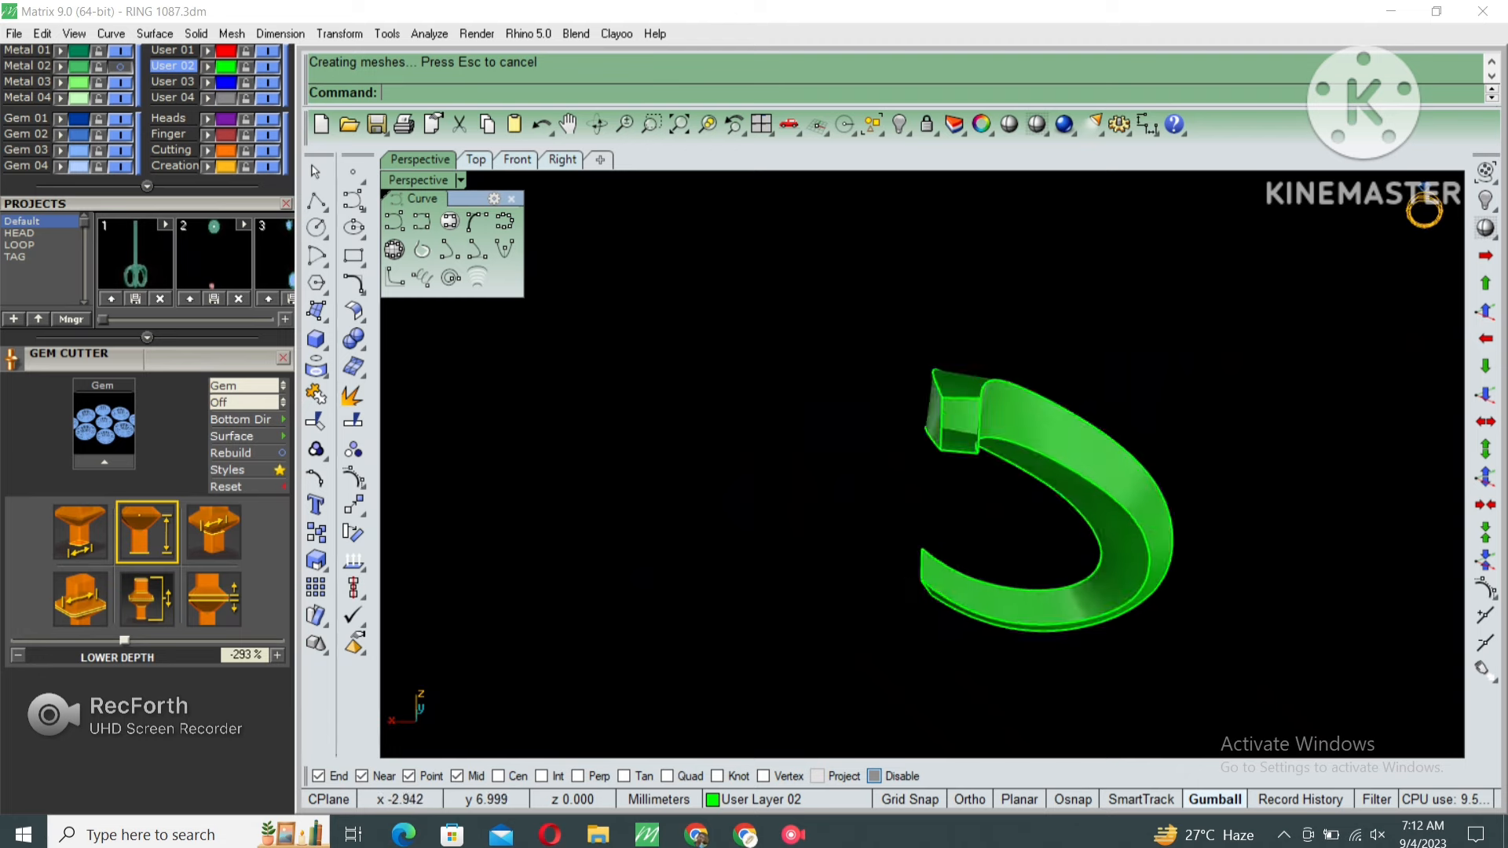
Close the band's remaining open end with a surface from its four edge curves, and join the band's surfaces.
scroll(1080, 463, "up", 2)
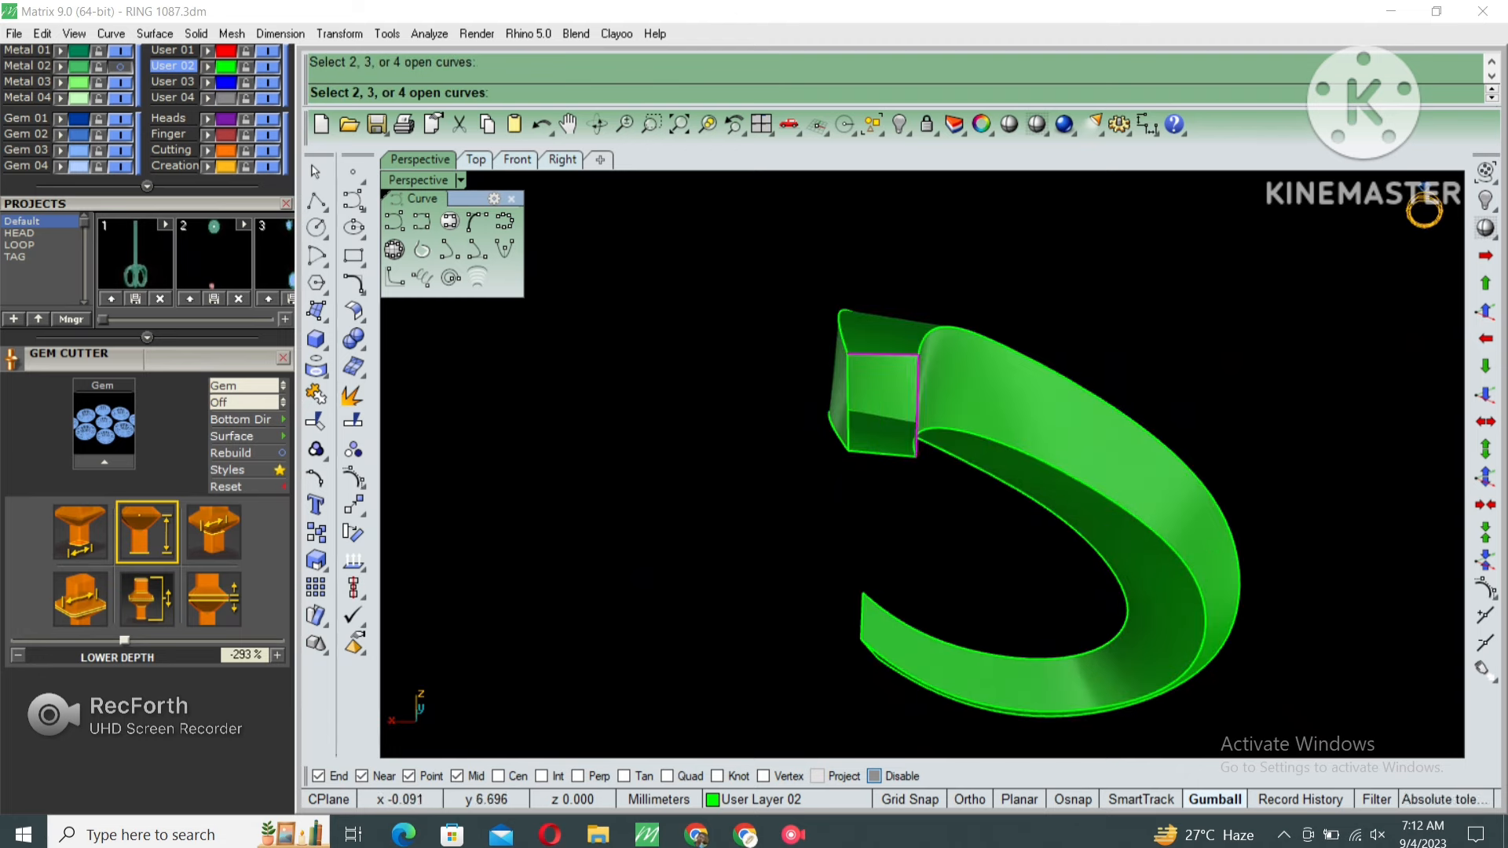
key("Escape")
right_click_drag(1080, 464, 981, 448)
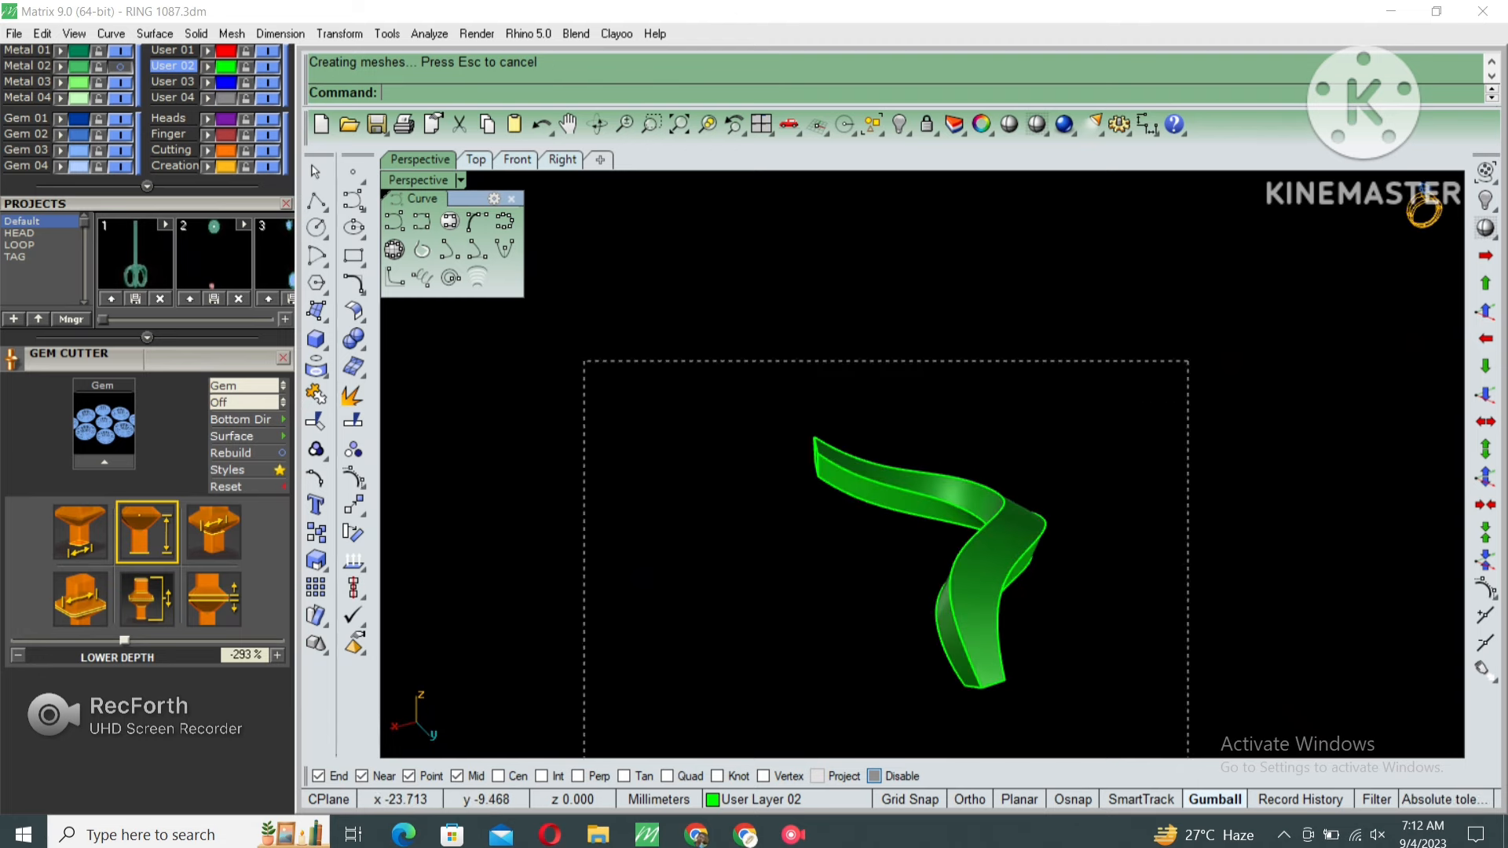
left_click_drag(1187, 361, 583, 755)
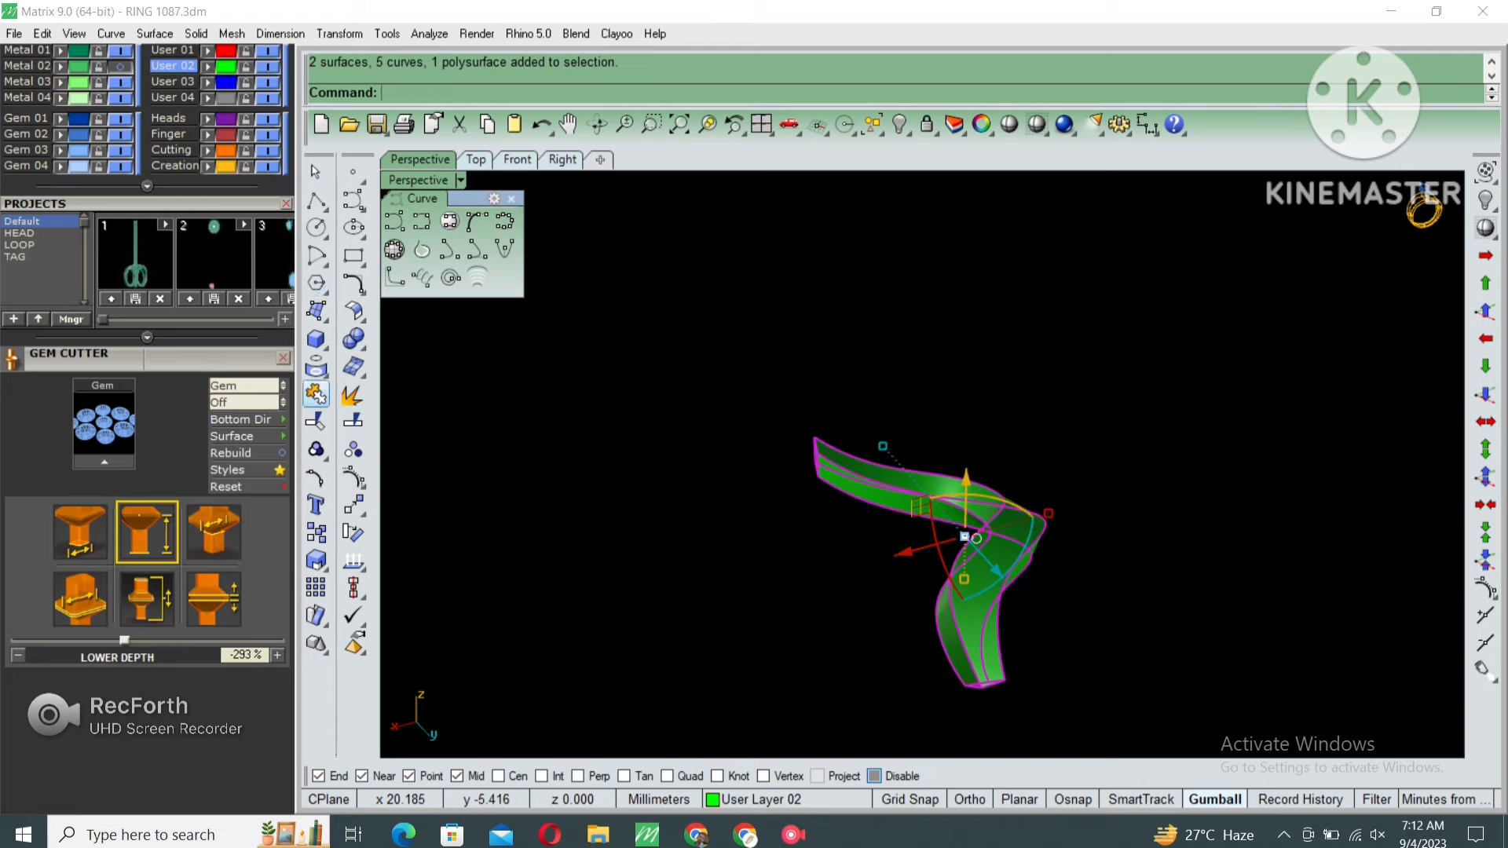
Rotate a copy of the closed band 180 degrees about the origin to form the opposite half.
right_click_drag(976, 539, 977, 497)
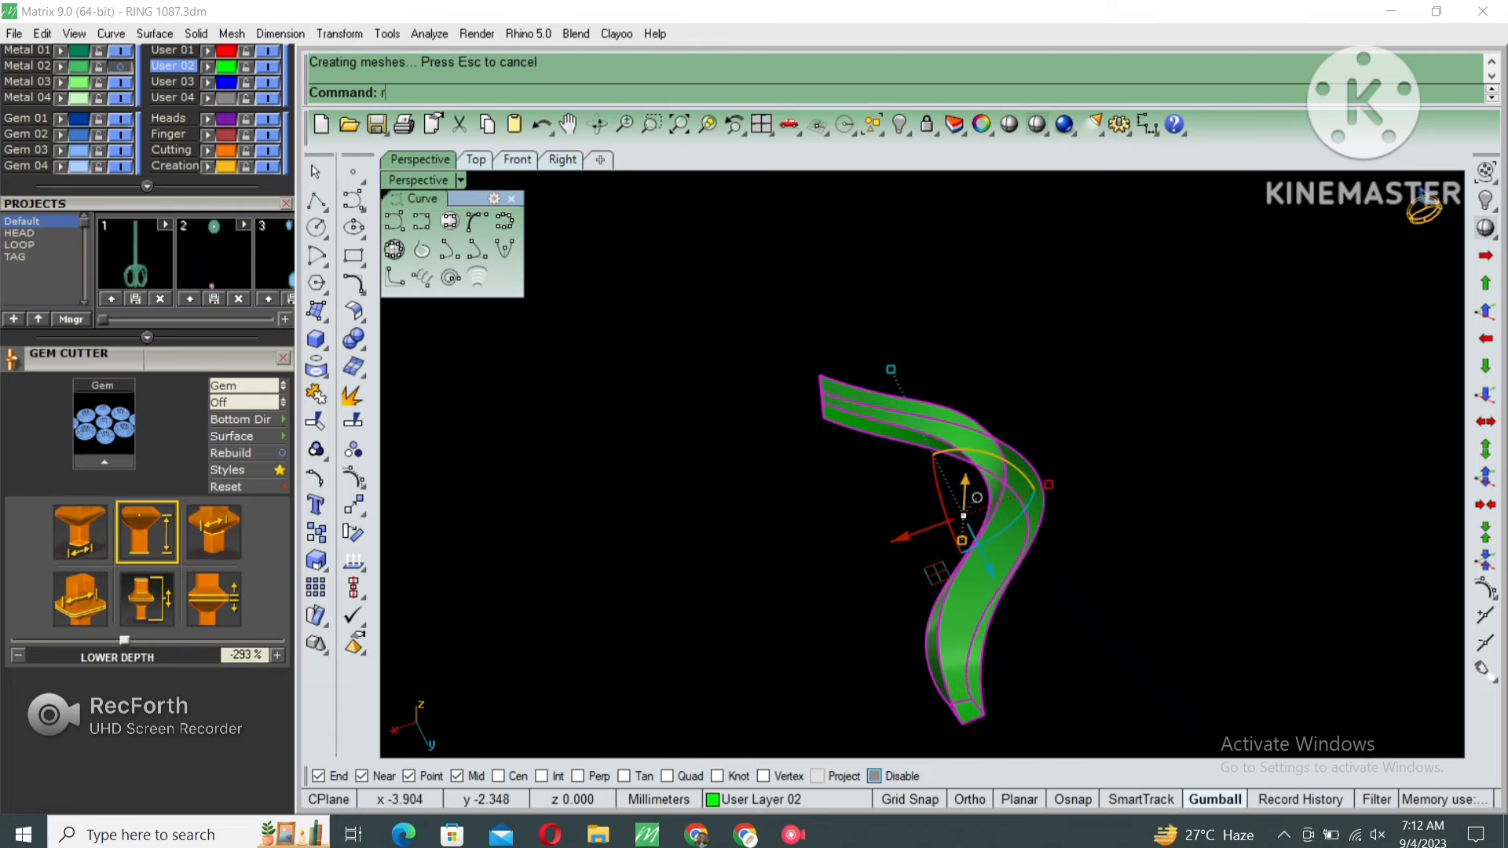
type("otate")
key("Return")
left_click(883, 522)
left_click(817, 550)
key("Return")
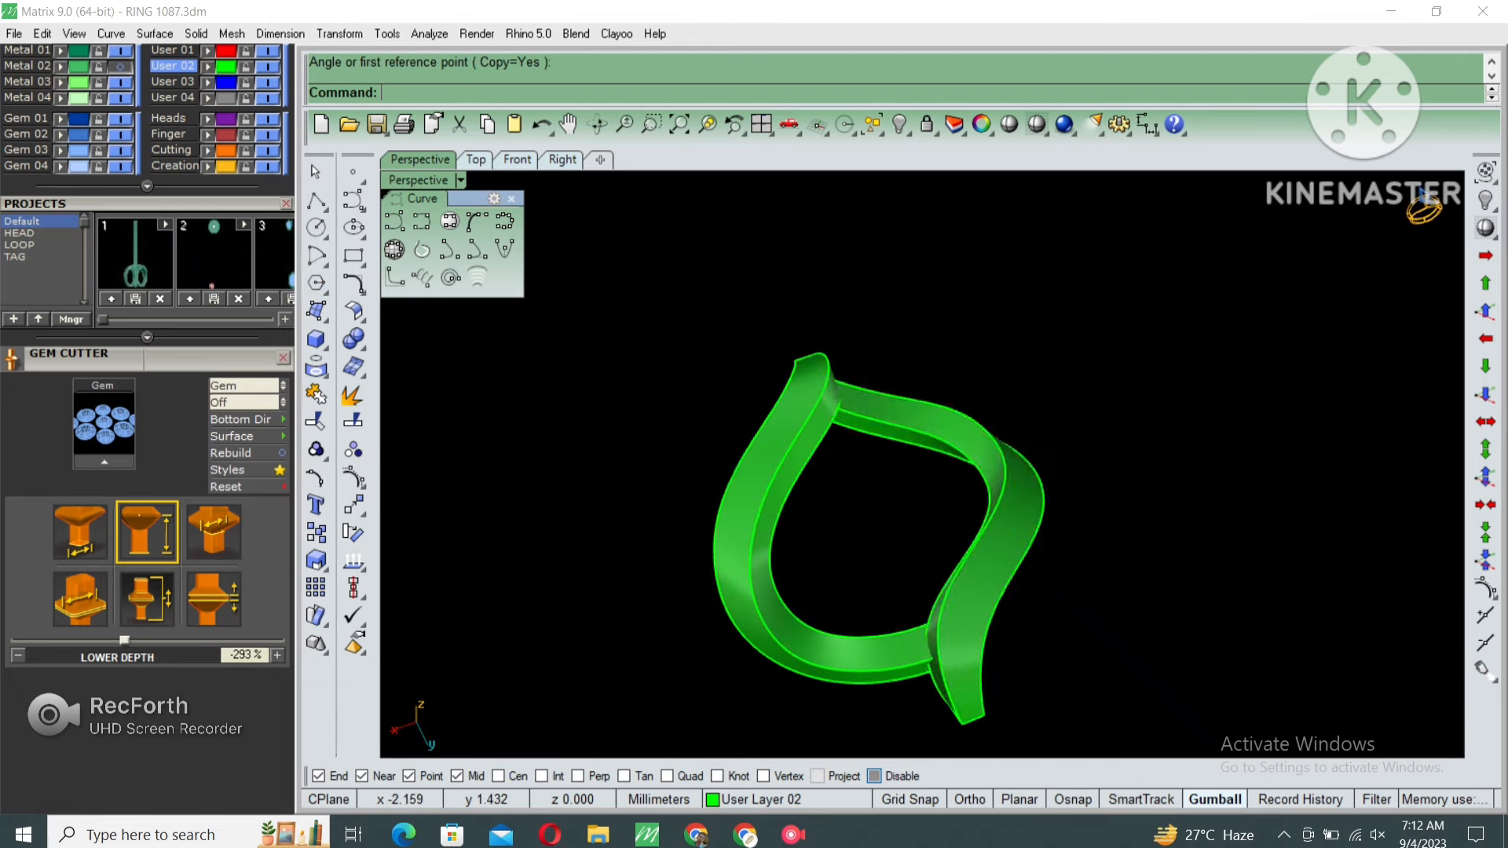
Set the Right view to shaded display and show the hidden gem-set marquise cluster with its prongs and base.
right_click_drag(832, 550, 880, 455)
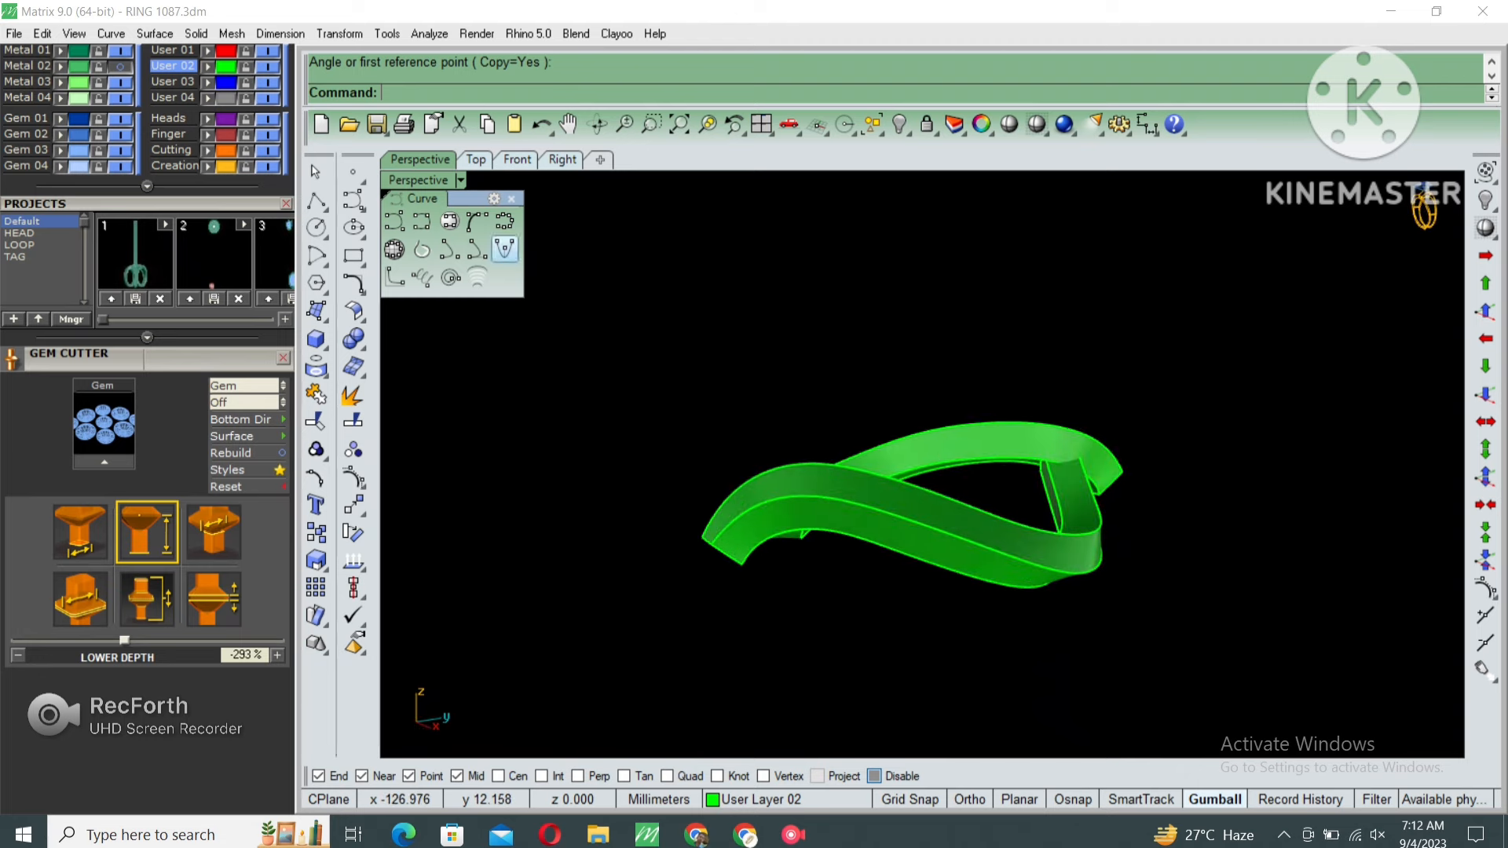
double_click(418, 181)
double_click(949, 476)
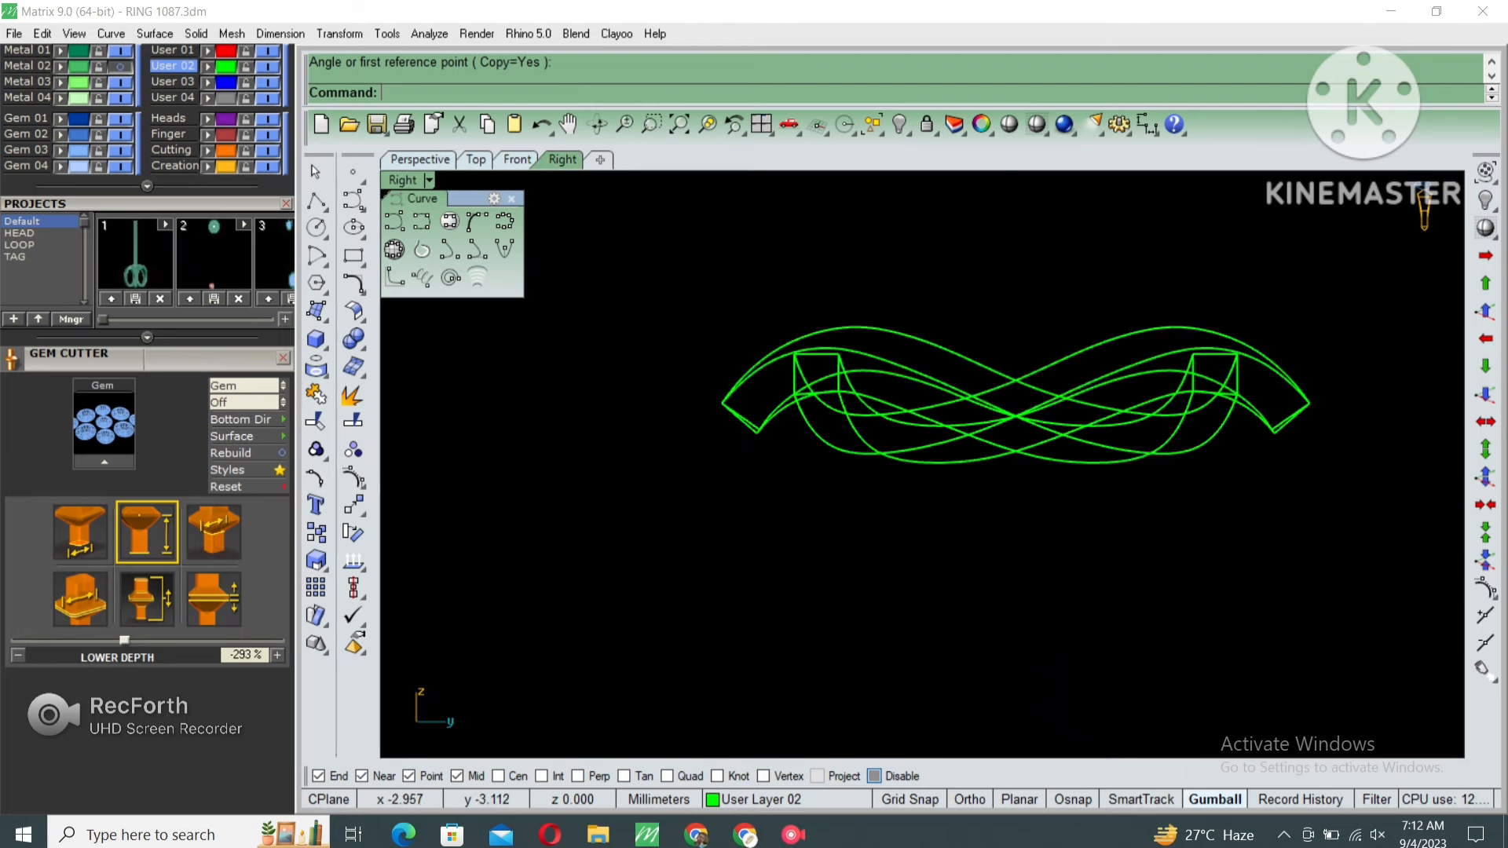
left_click(1036, 123)
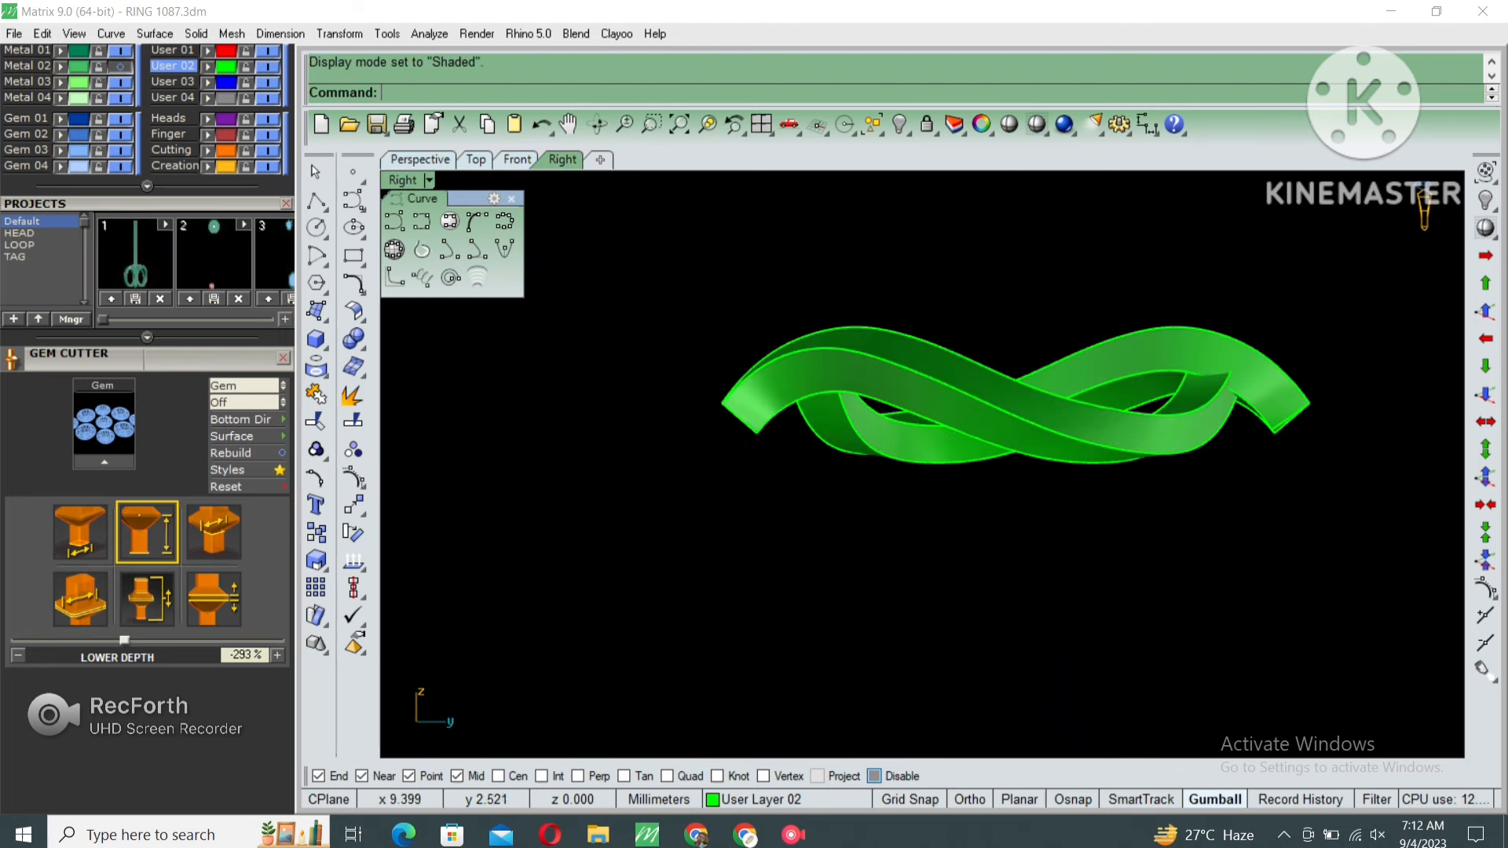
left_click_drag(1324, 313, 833, 539)
key("ctrl+shift+h")
scroll(1011, 402, "up", 4)
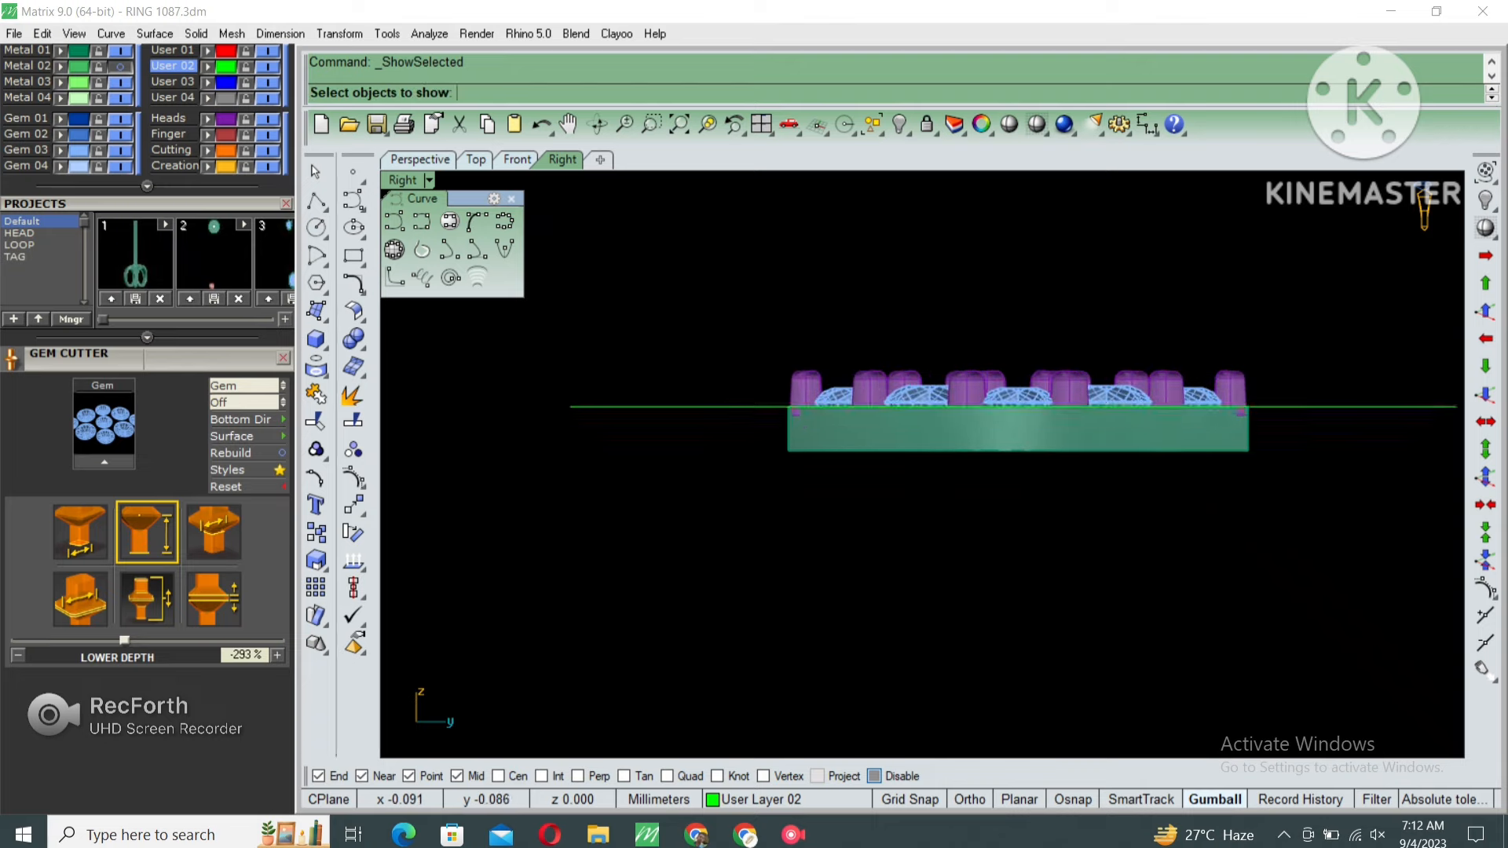
left_click(1011, 410)
left_click(1098, 513)
key("Return")
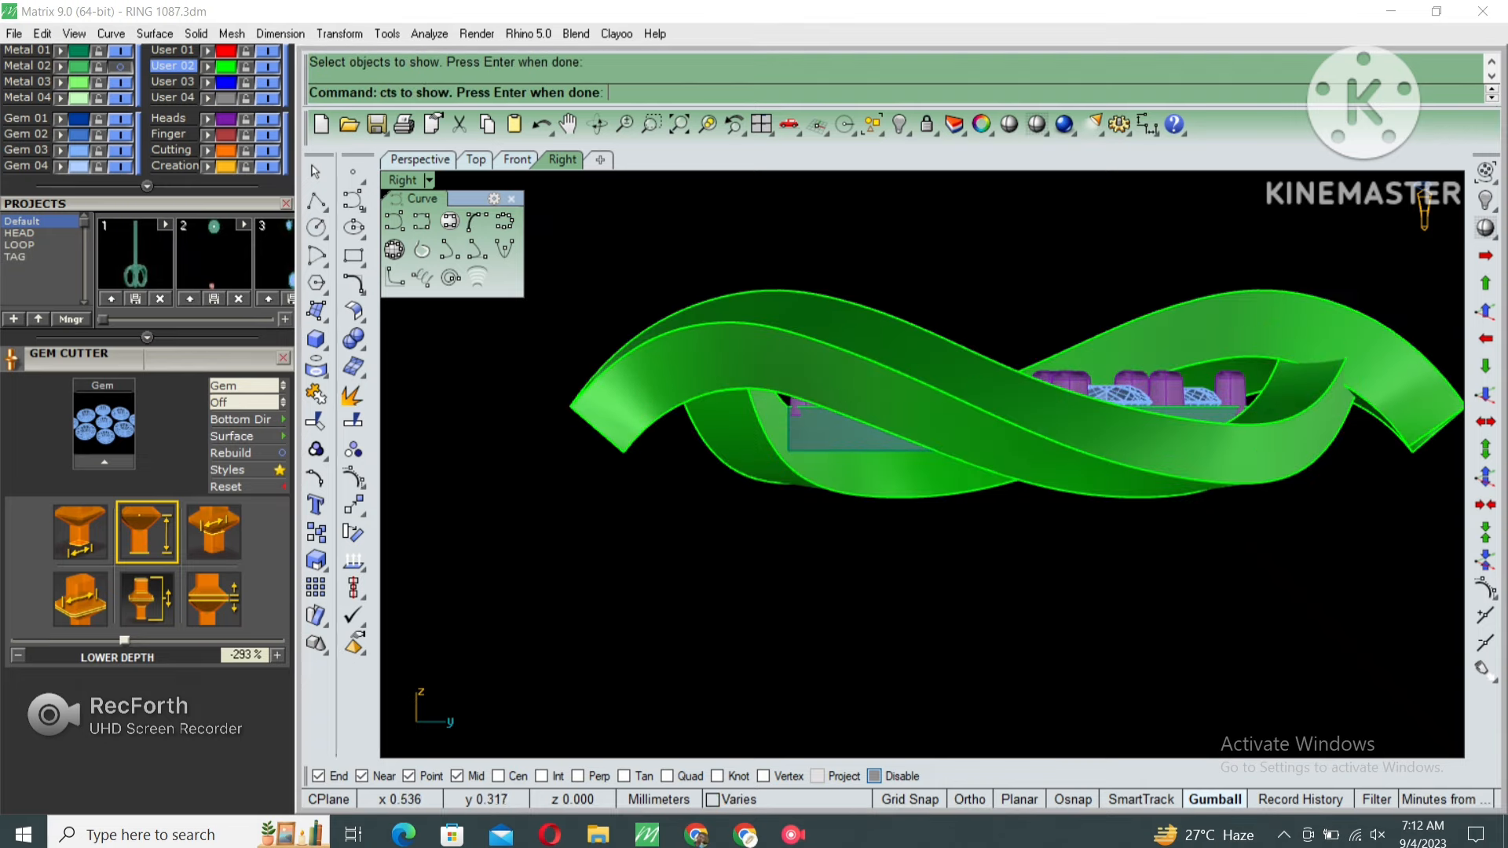
Move the gem cluster straight up between the two bands in the Right view.
left_click(1134, 377)
left_click_drag(1018, 411, 1018, 358)
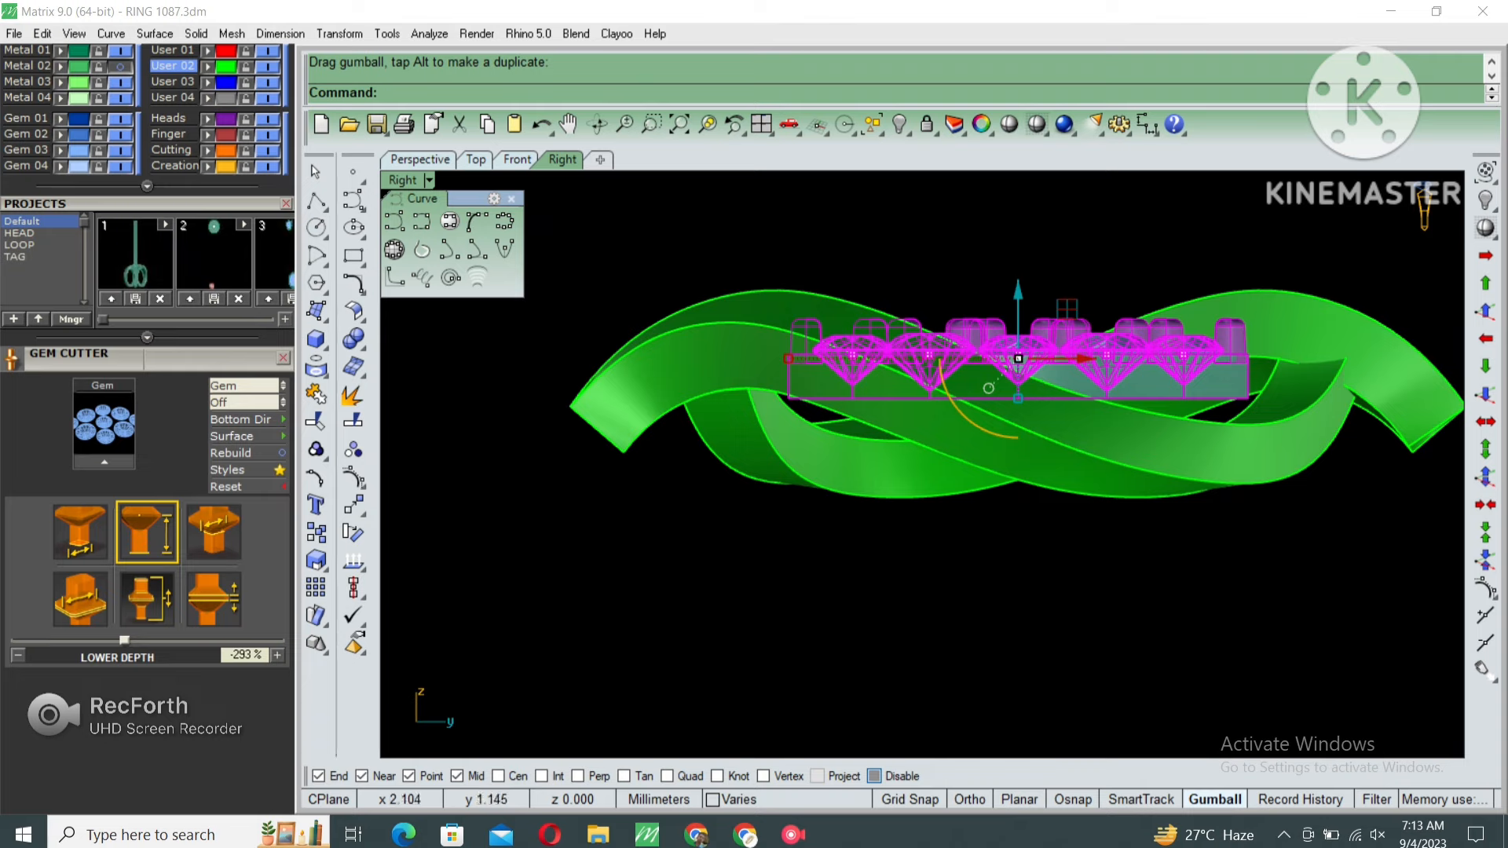
left_click_drag(1018, 293, 1018, 283)
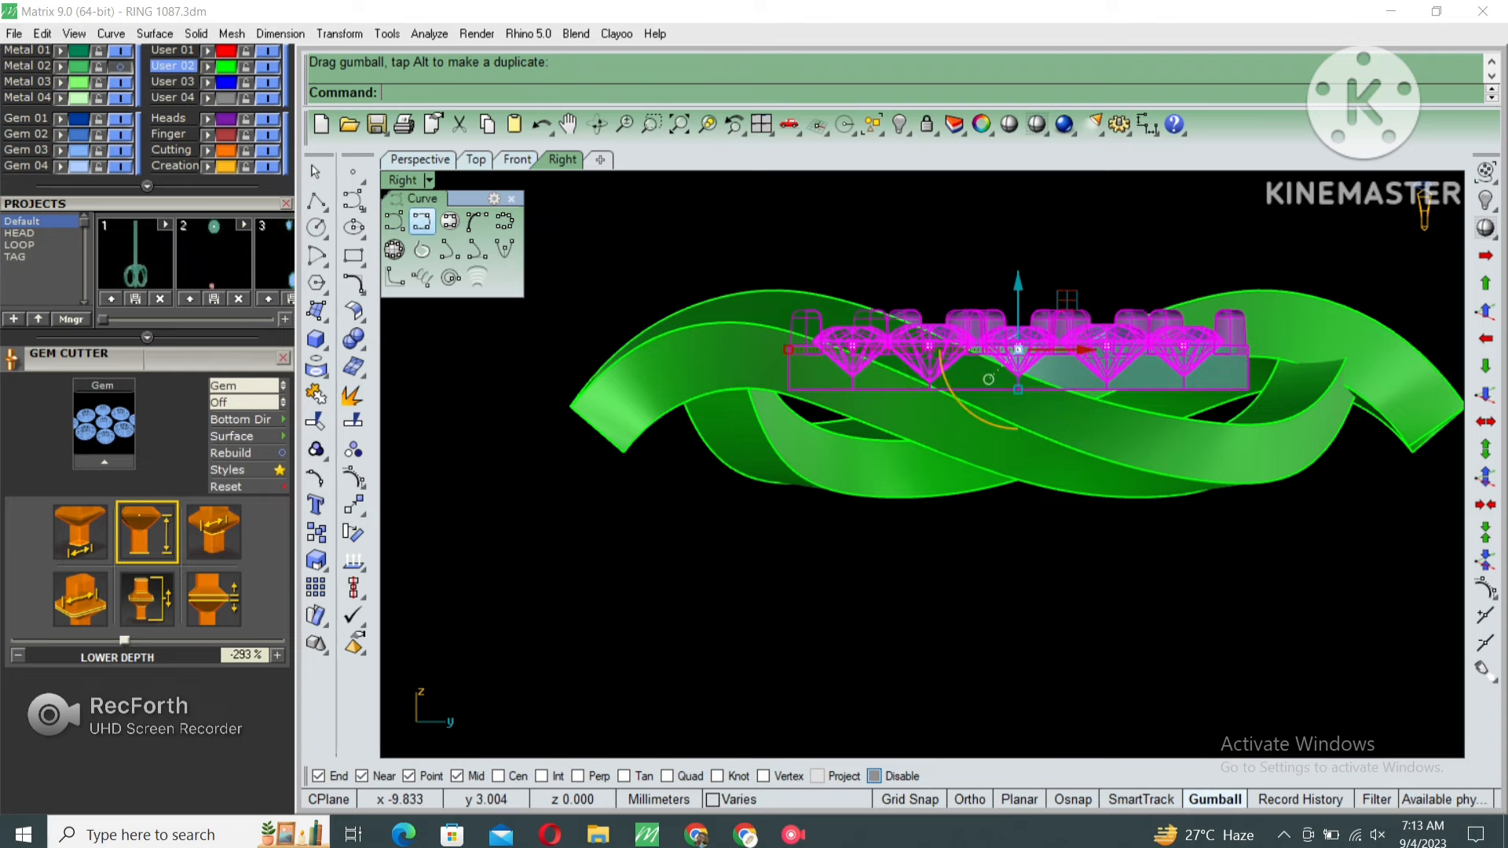
left_click(421, 221)
right_click_drag(1276, 455, 1019, 455)
scroll(972, 392, "up", 4)
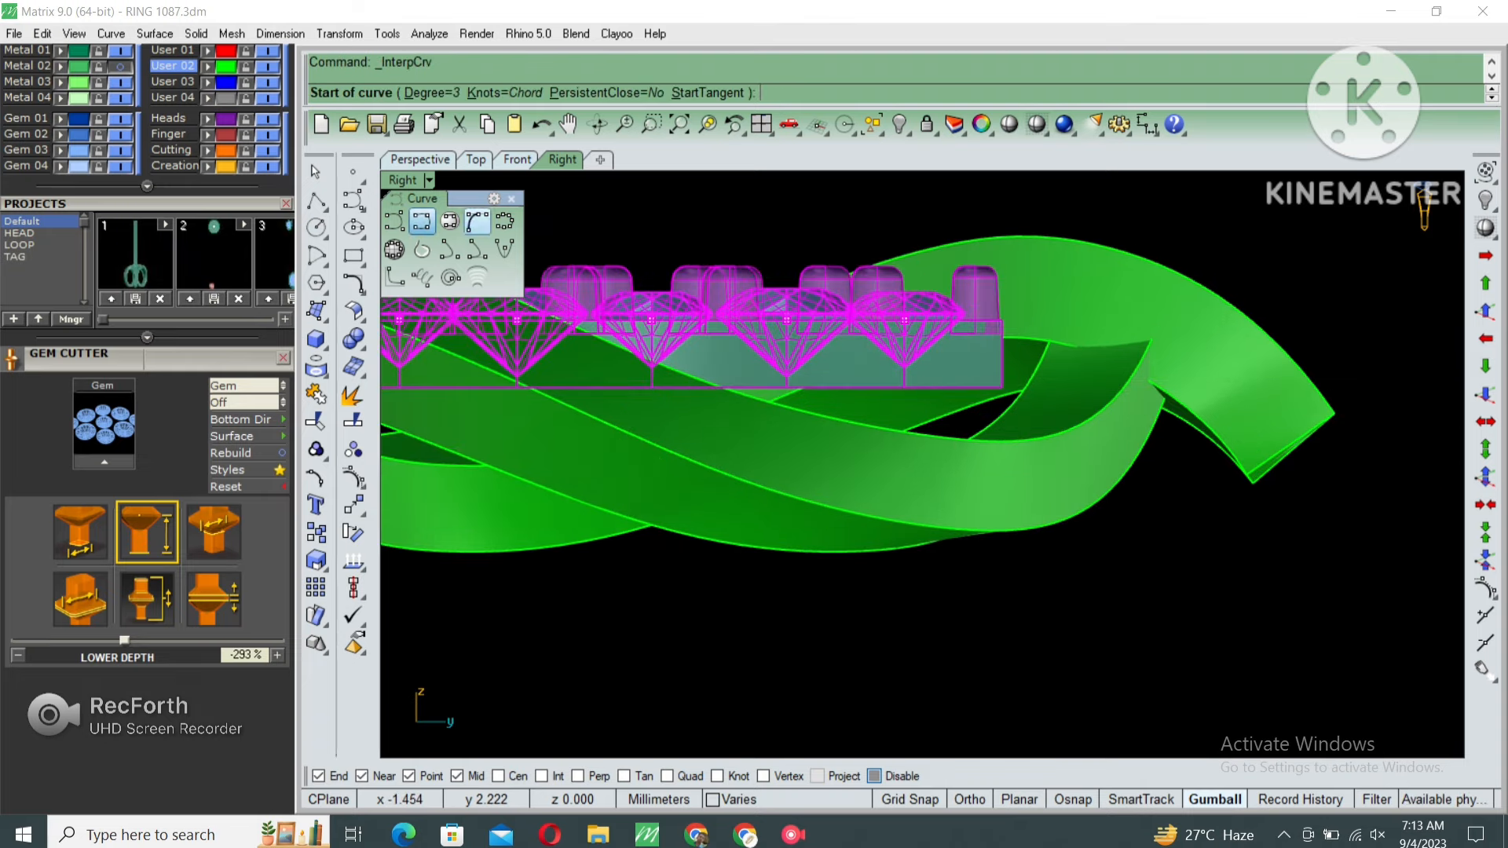
key("Escape")
double_click(402, 180)
double_click(399, 181)
key("Escape")
scroll(897, 495, "up", 3)
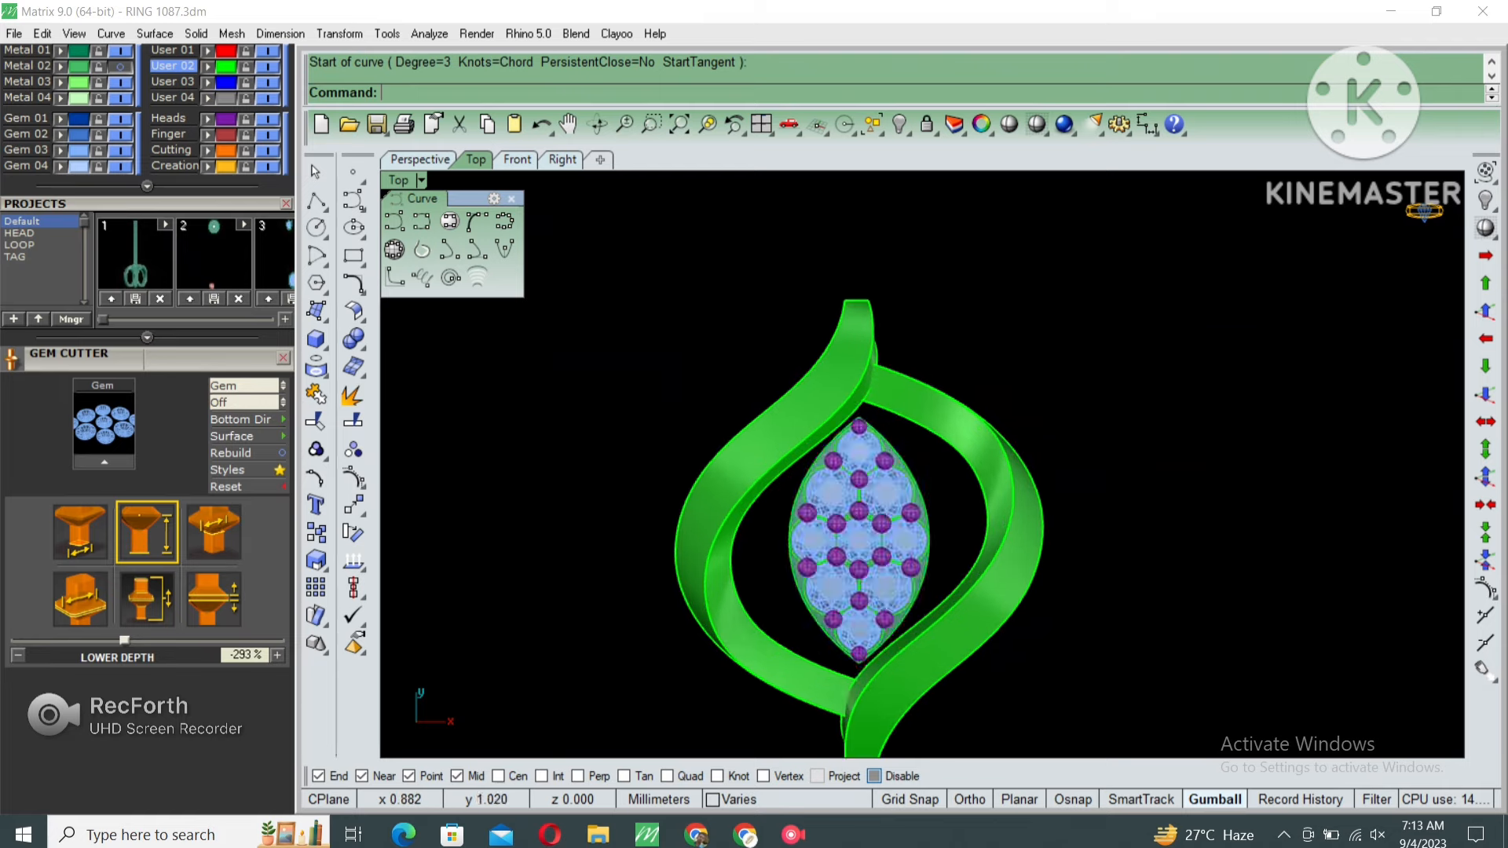
left_click(897, 495)
double_click(399, 180)
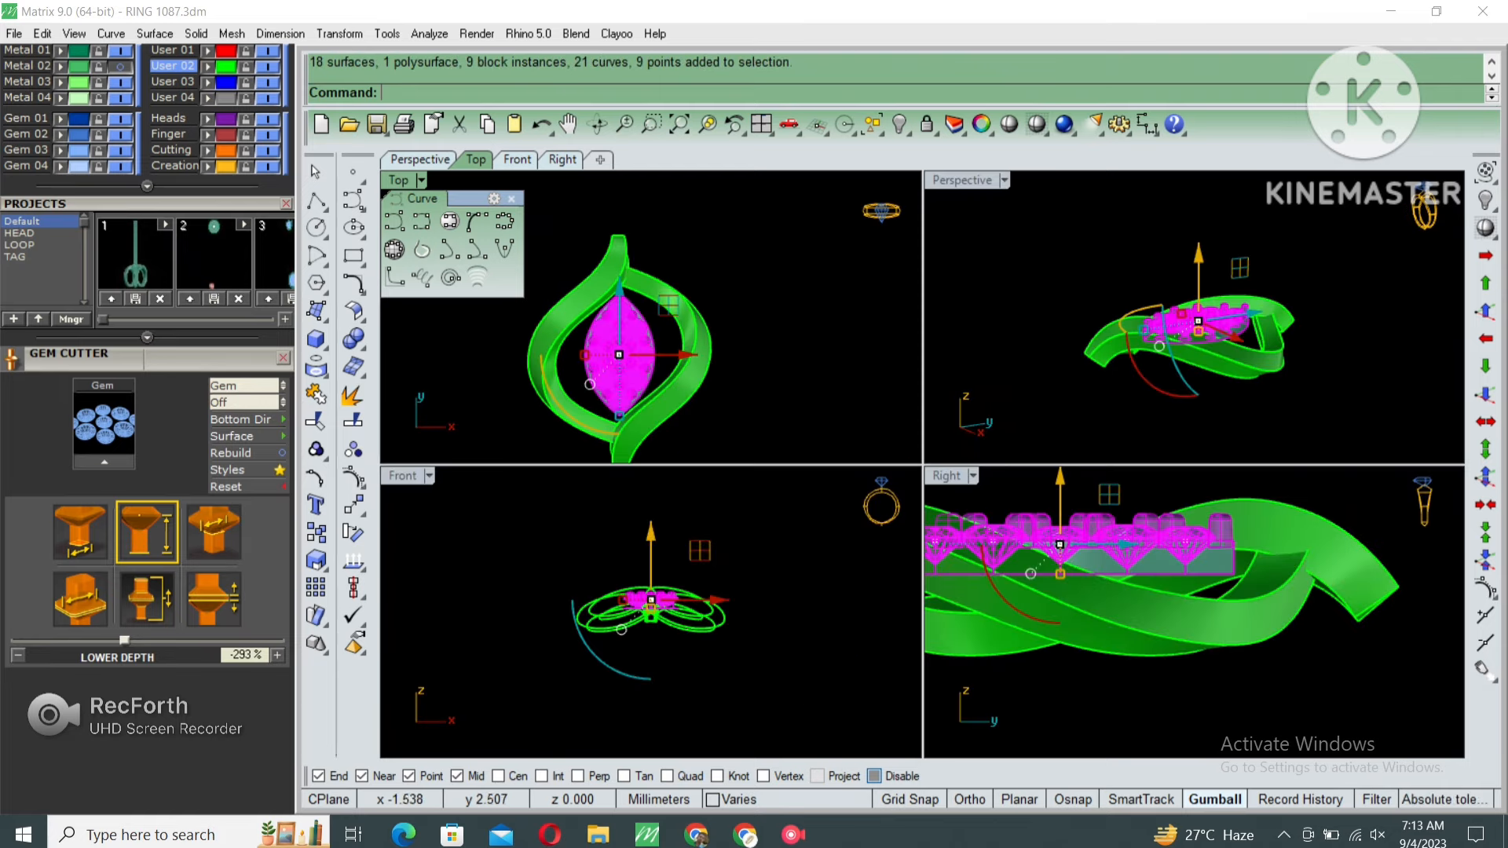
Draw an interpolated curve in the Right view from inside the cluster's base end, bending down and outward into the band.
double_click(946, 476)
left_click(422, 221)
right_click_drag(976, 410, 967, 440)
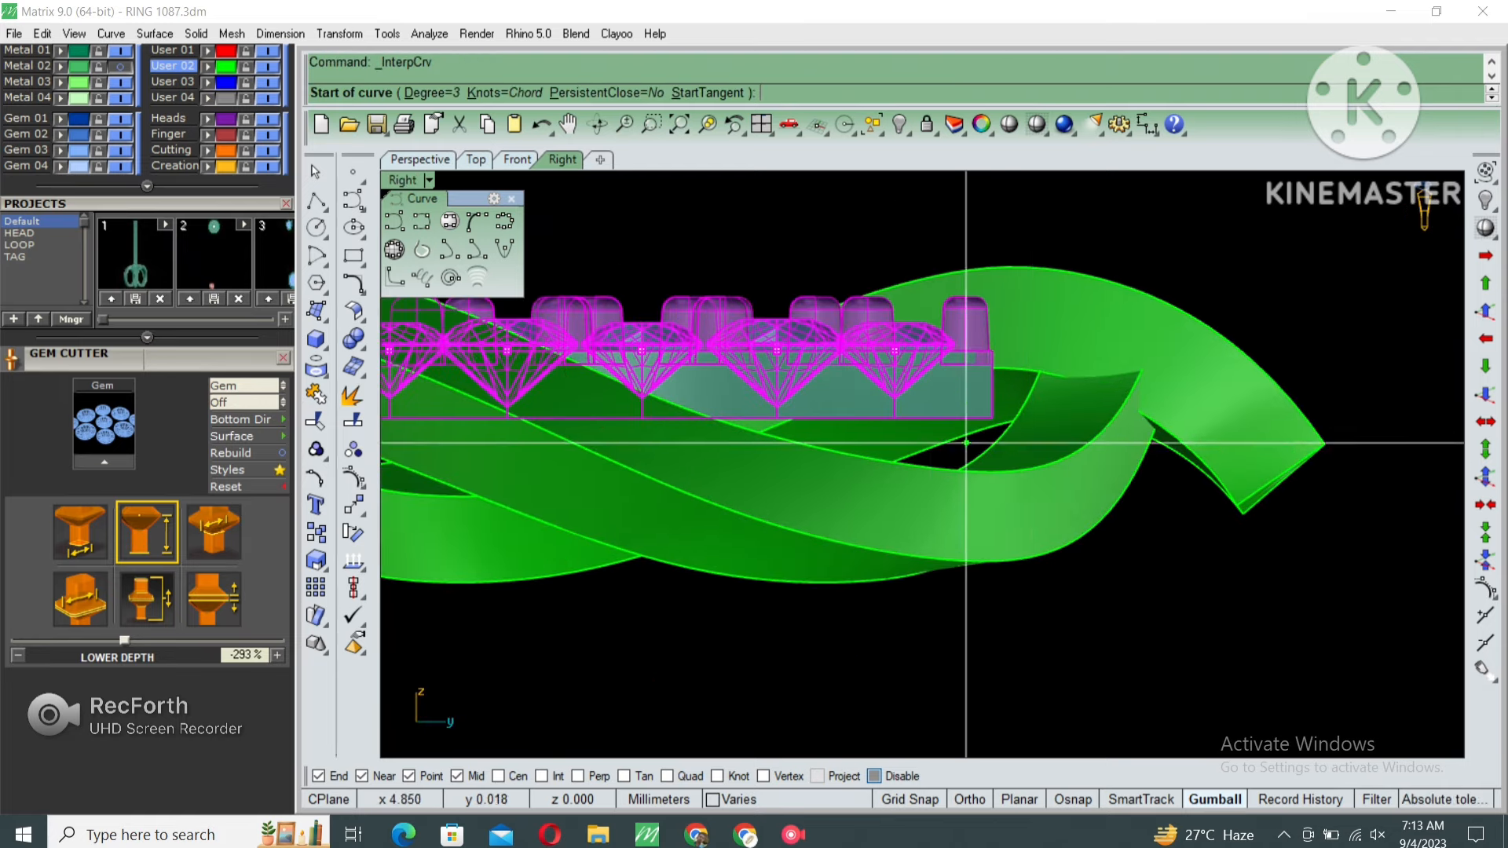
left_click(933, 392)
left_click(933, 415)
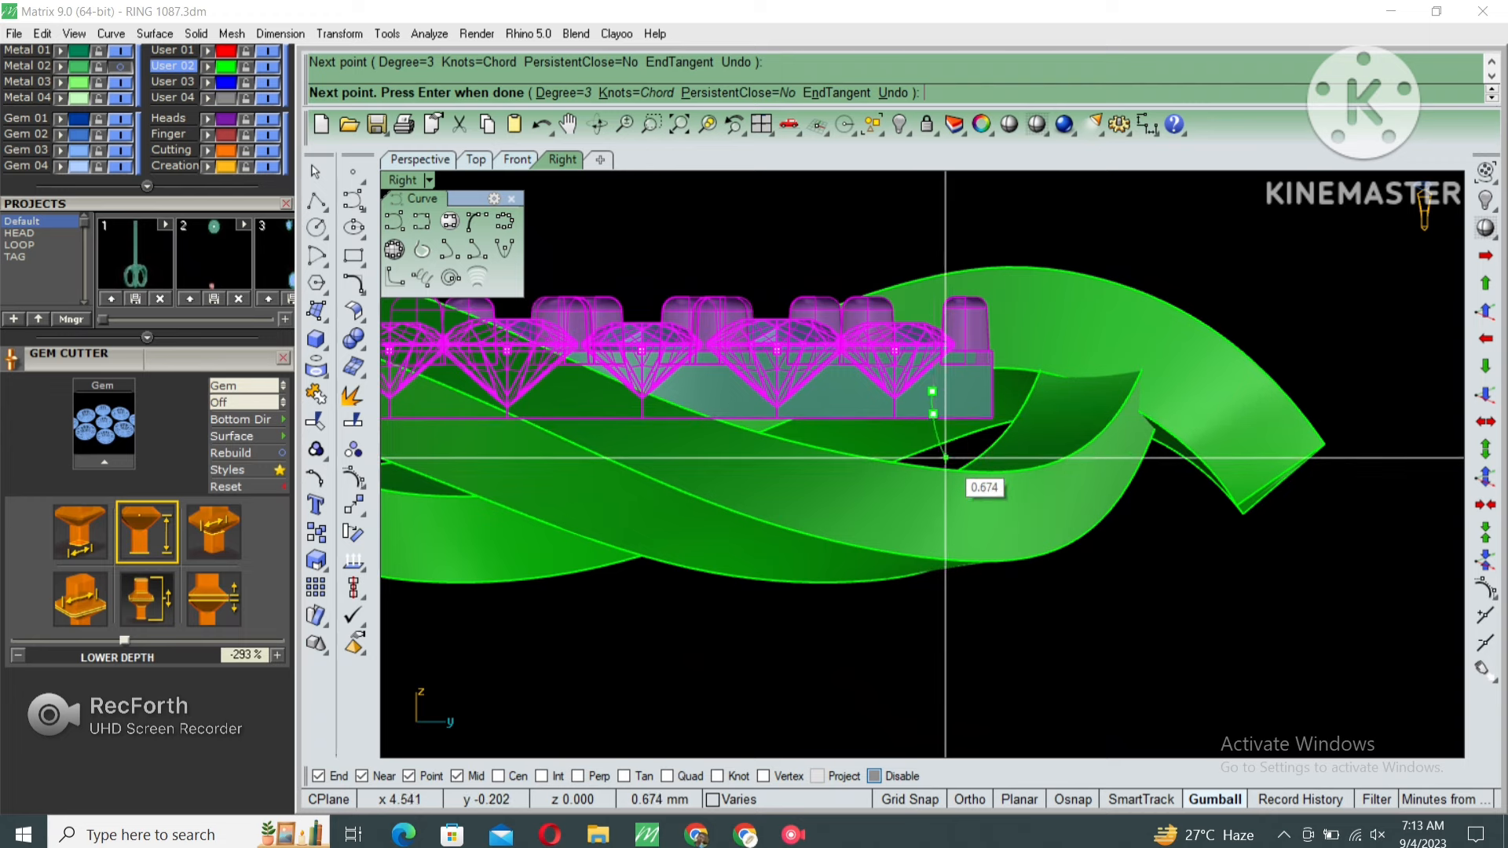
left_click(946, 457)
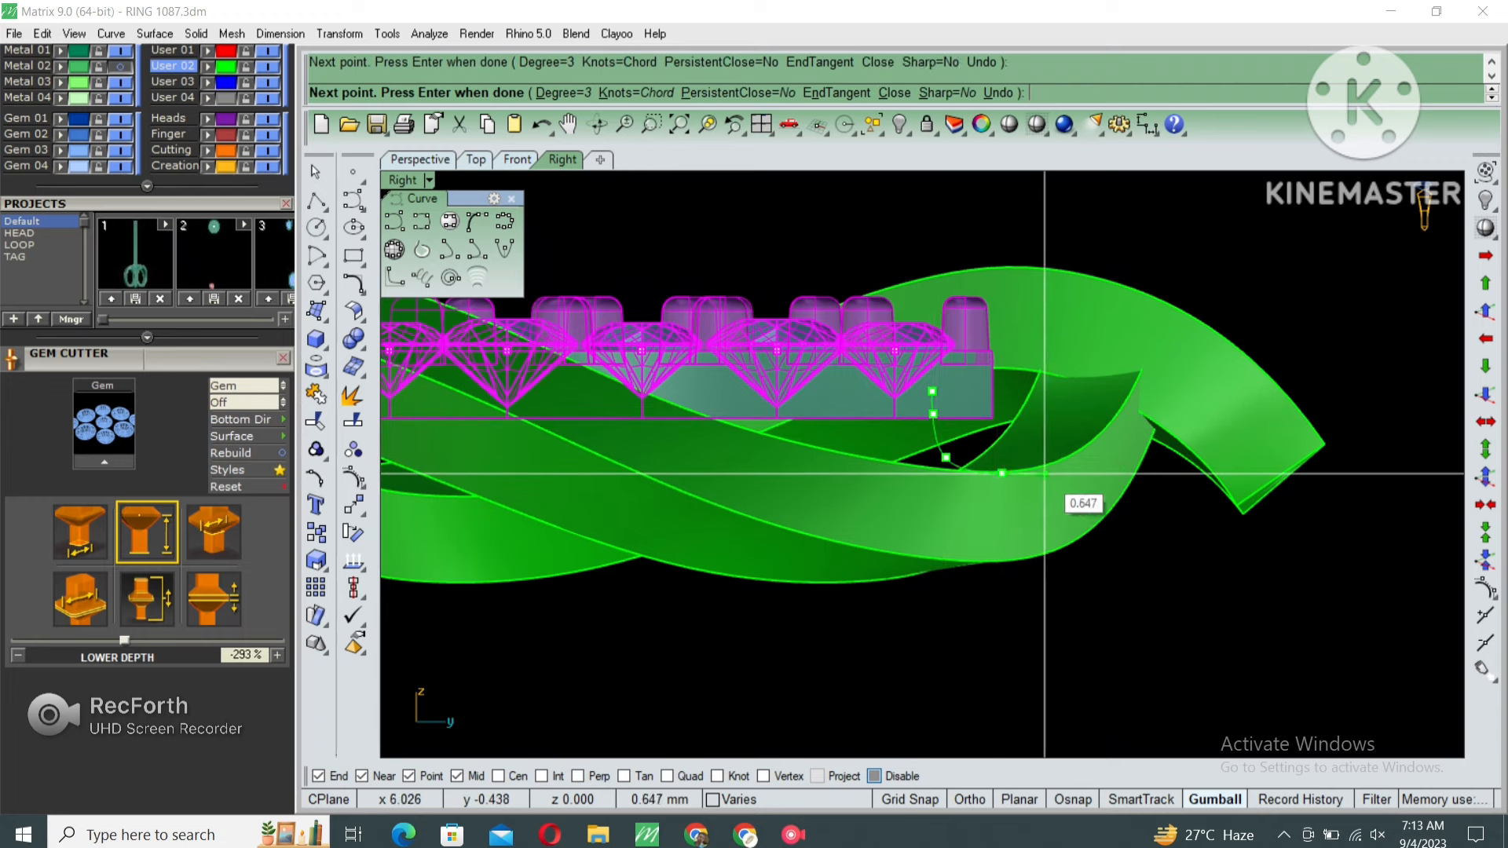
key("Return")
Create a pipe of 0.4 mm radius along the new connector curve and group it with the curve.
left_click(974, 463)
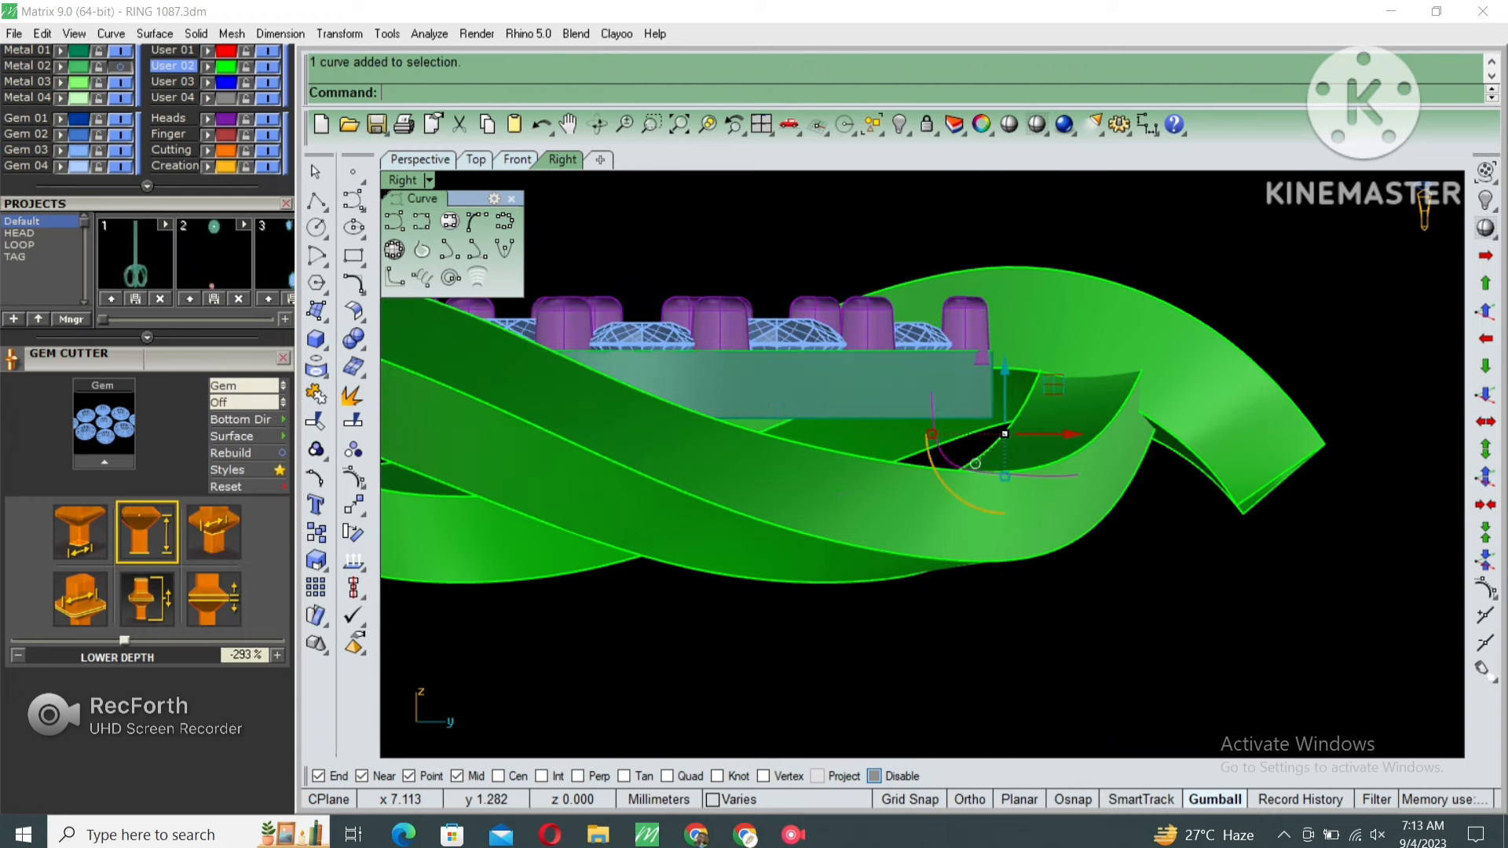
type("Pipe")
key("Return")
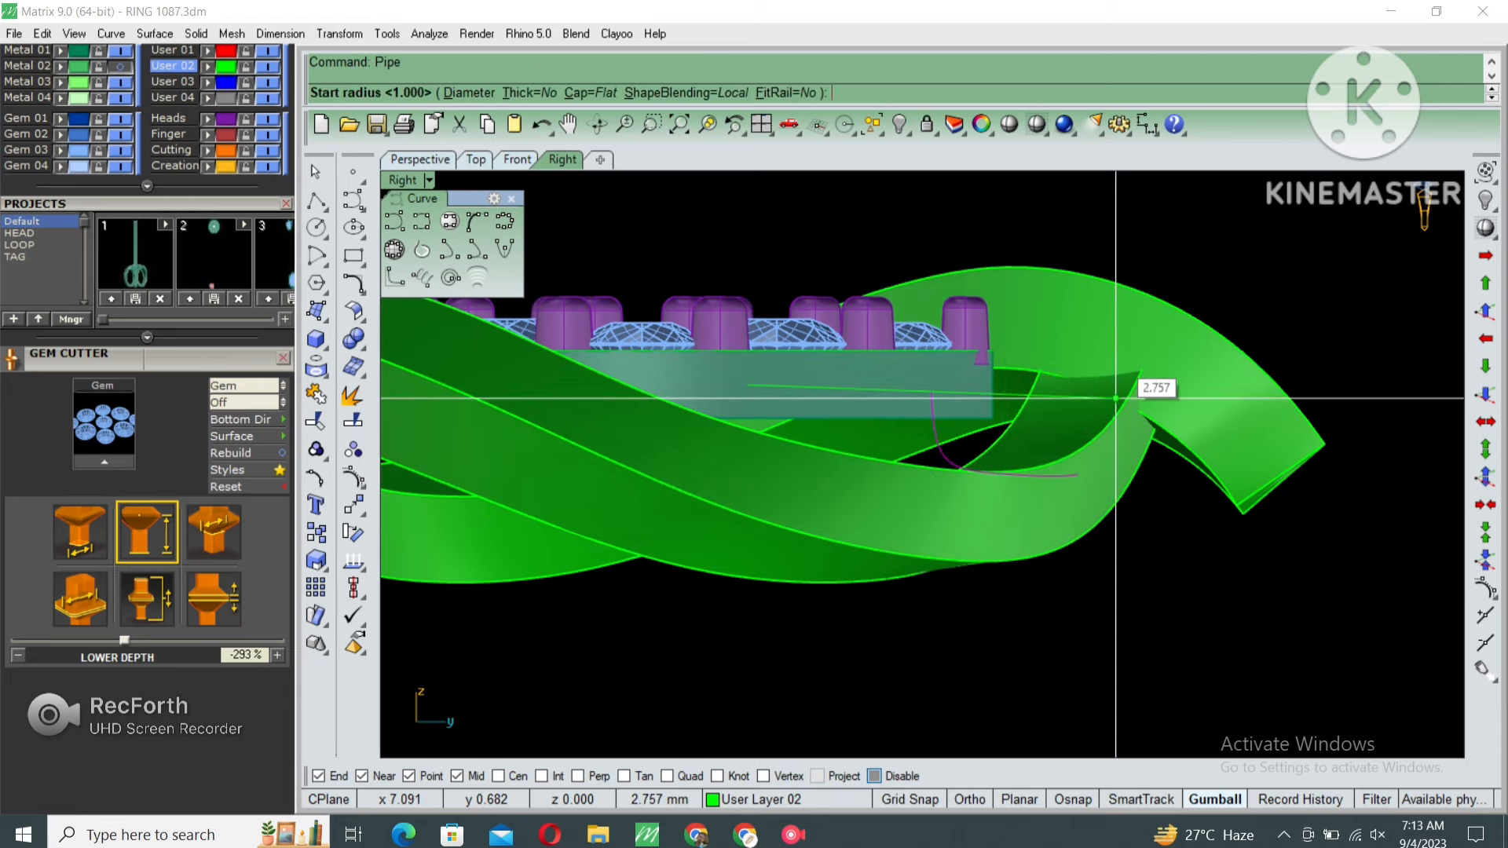
type(".4")
key("Return")
key("Return")
key("Return")
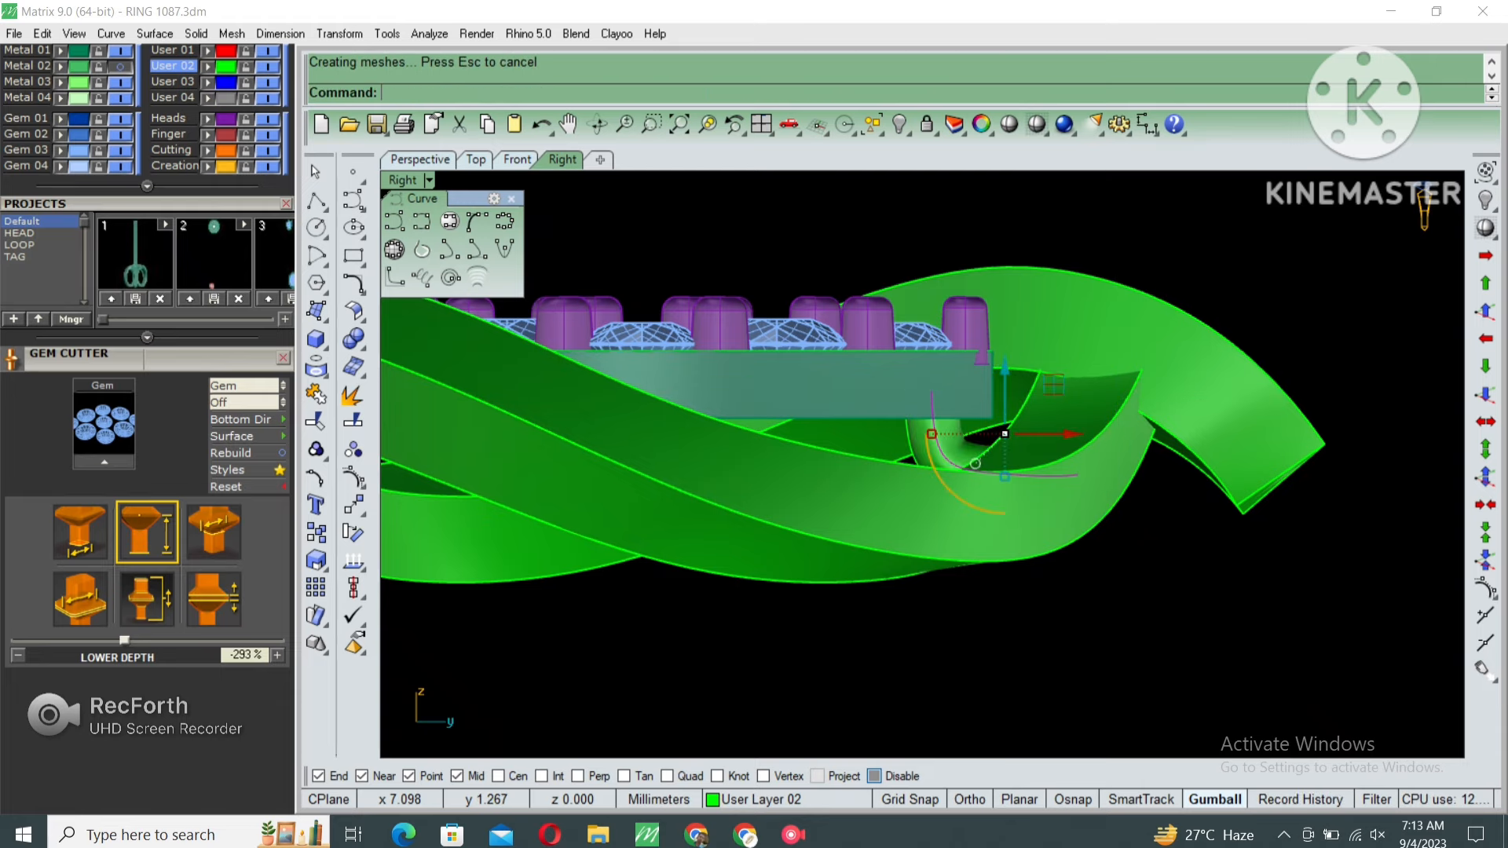
scroll(1083, 419, "down", 6)
left_click_drag(911, 585, 1120, 401)
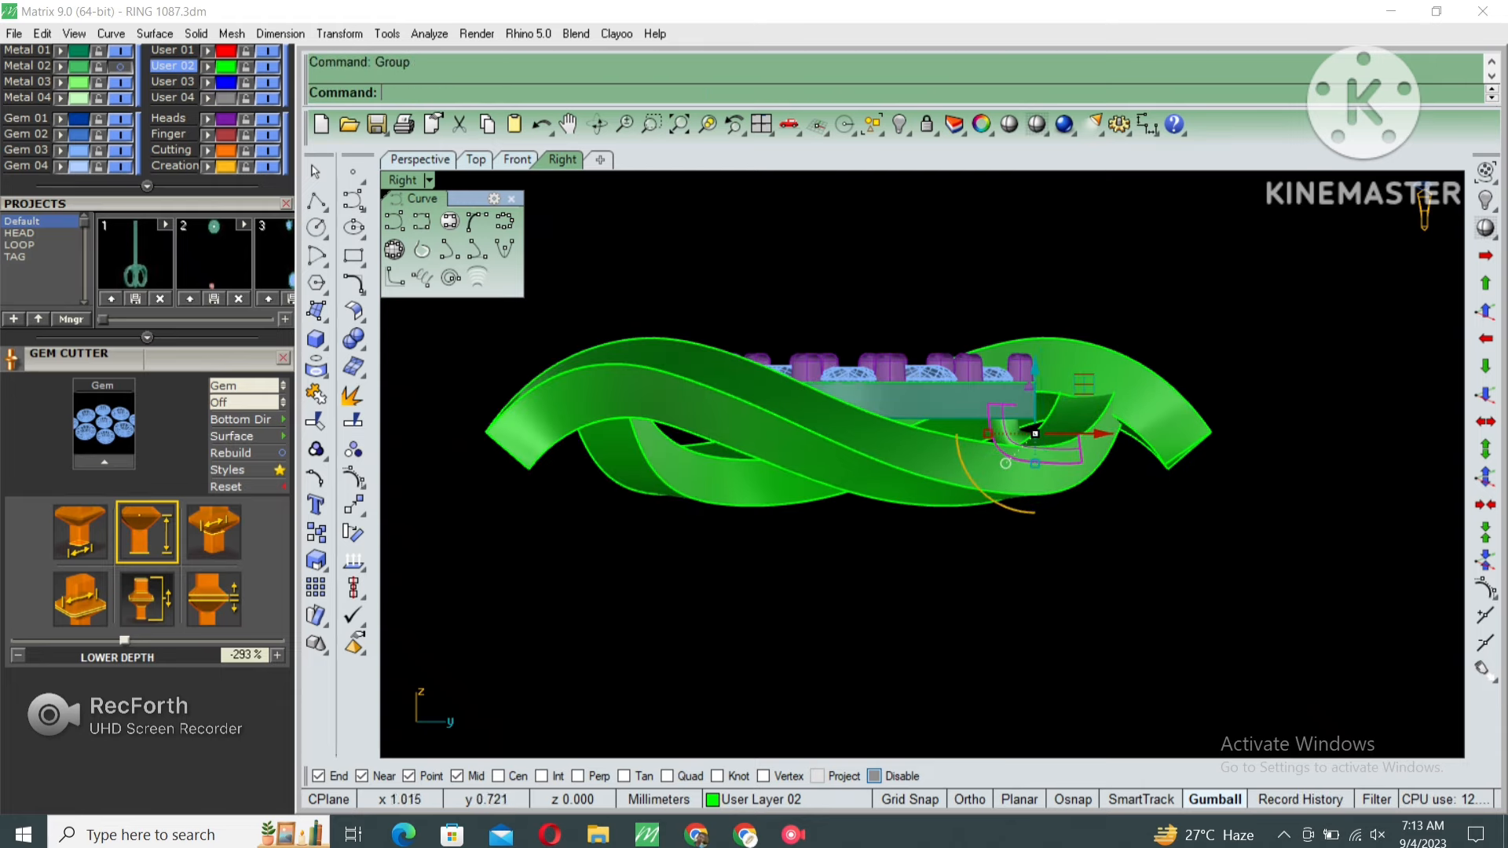
Rotate a copy of the gem cluster and pipe connector about the origin to about 330 degrees, and delete the unrotated originals.
key("ctrl+F1")
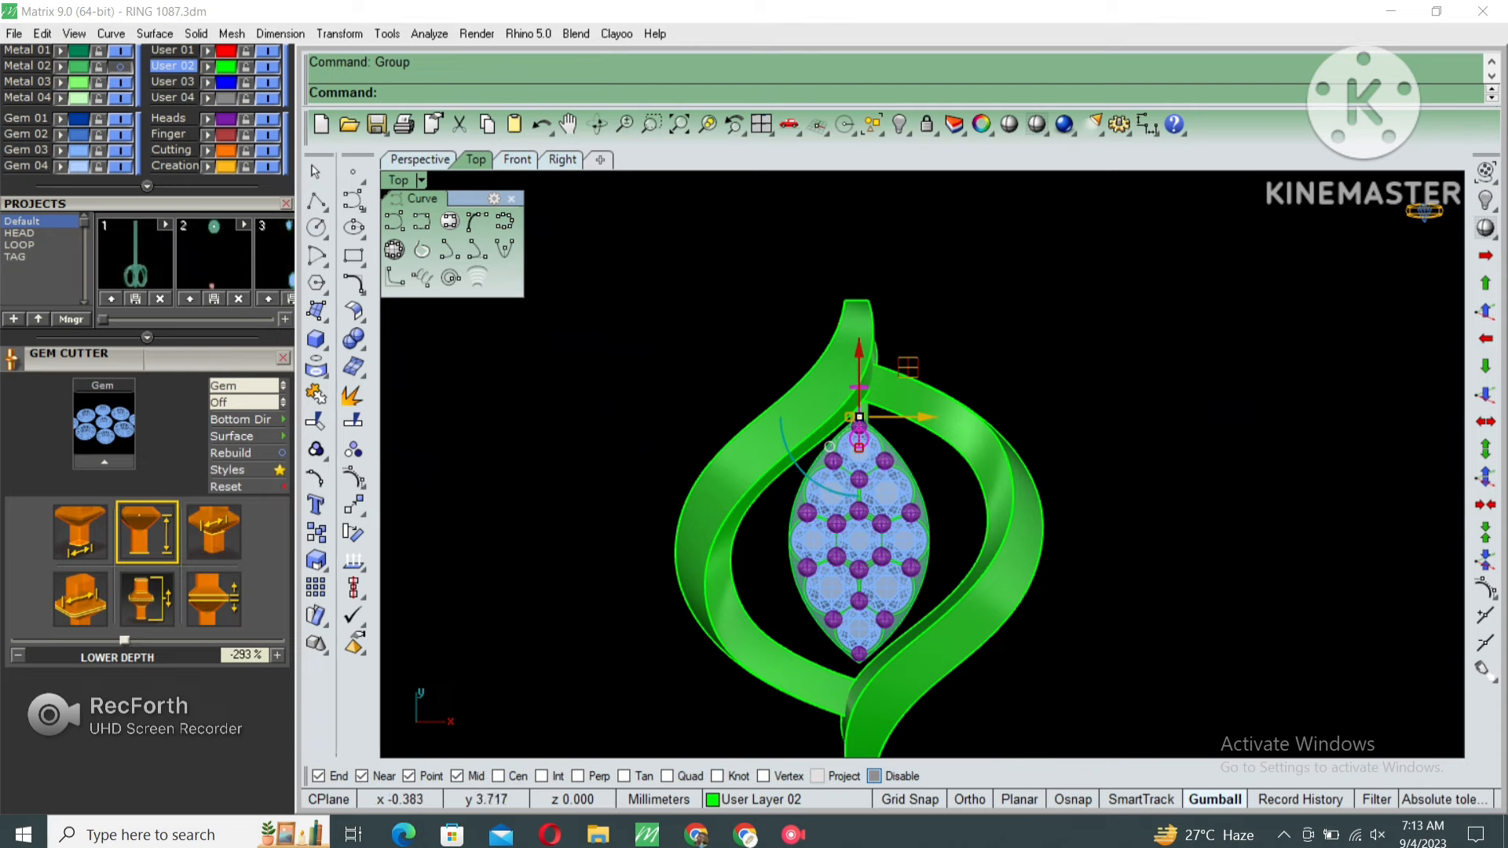
left_click(858, 464, "shift")
key("Return")
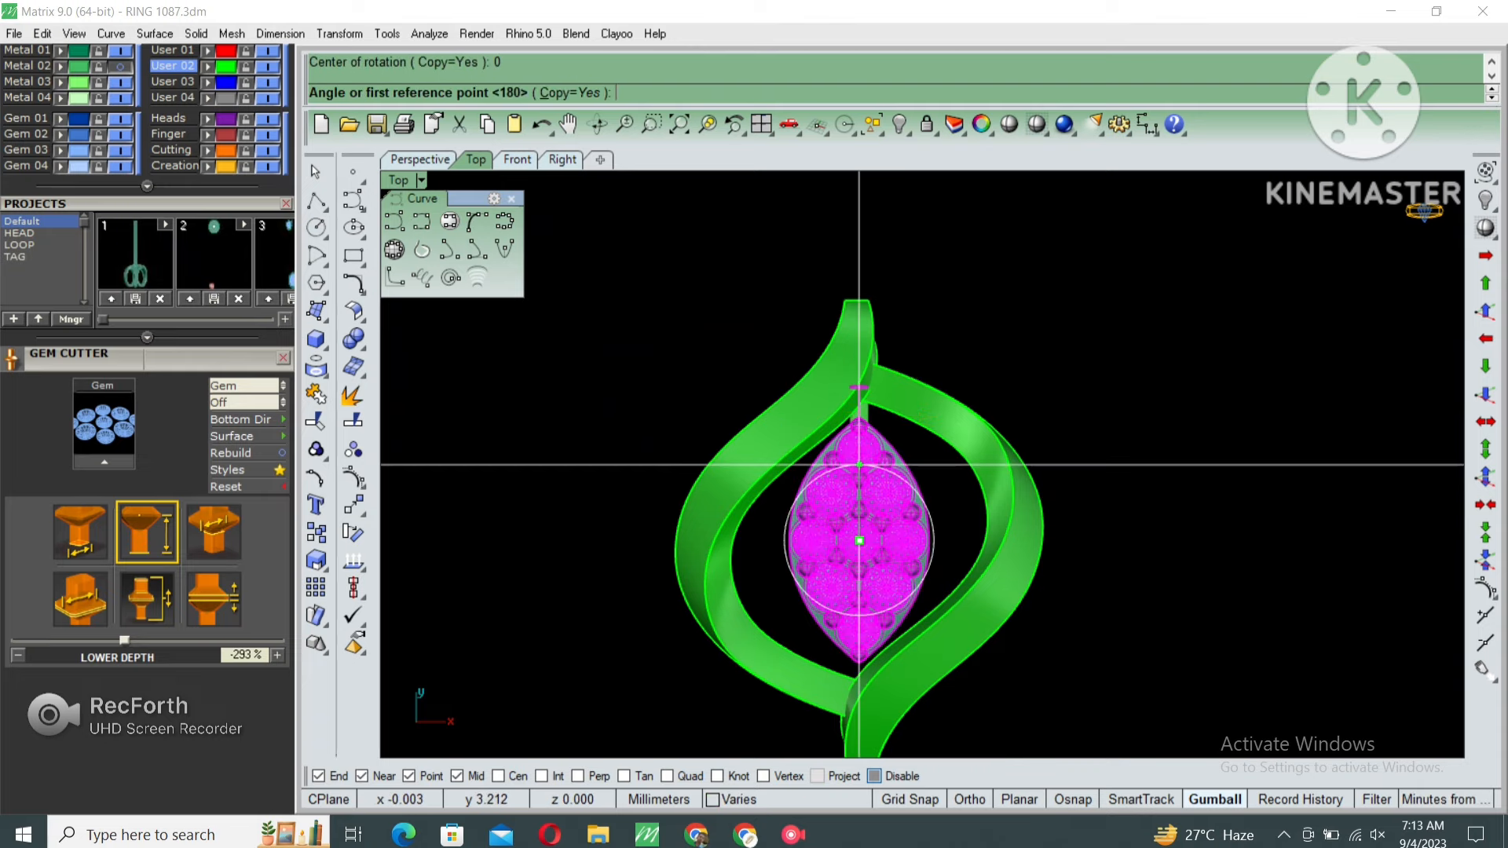
left_click(859, 541)
left_click(860, 362)
key("F8")
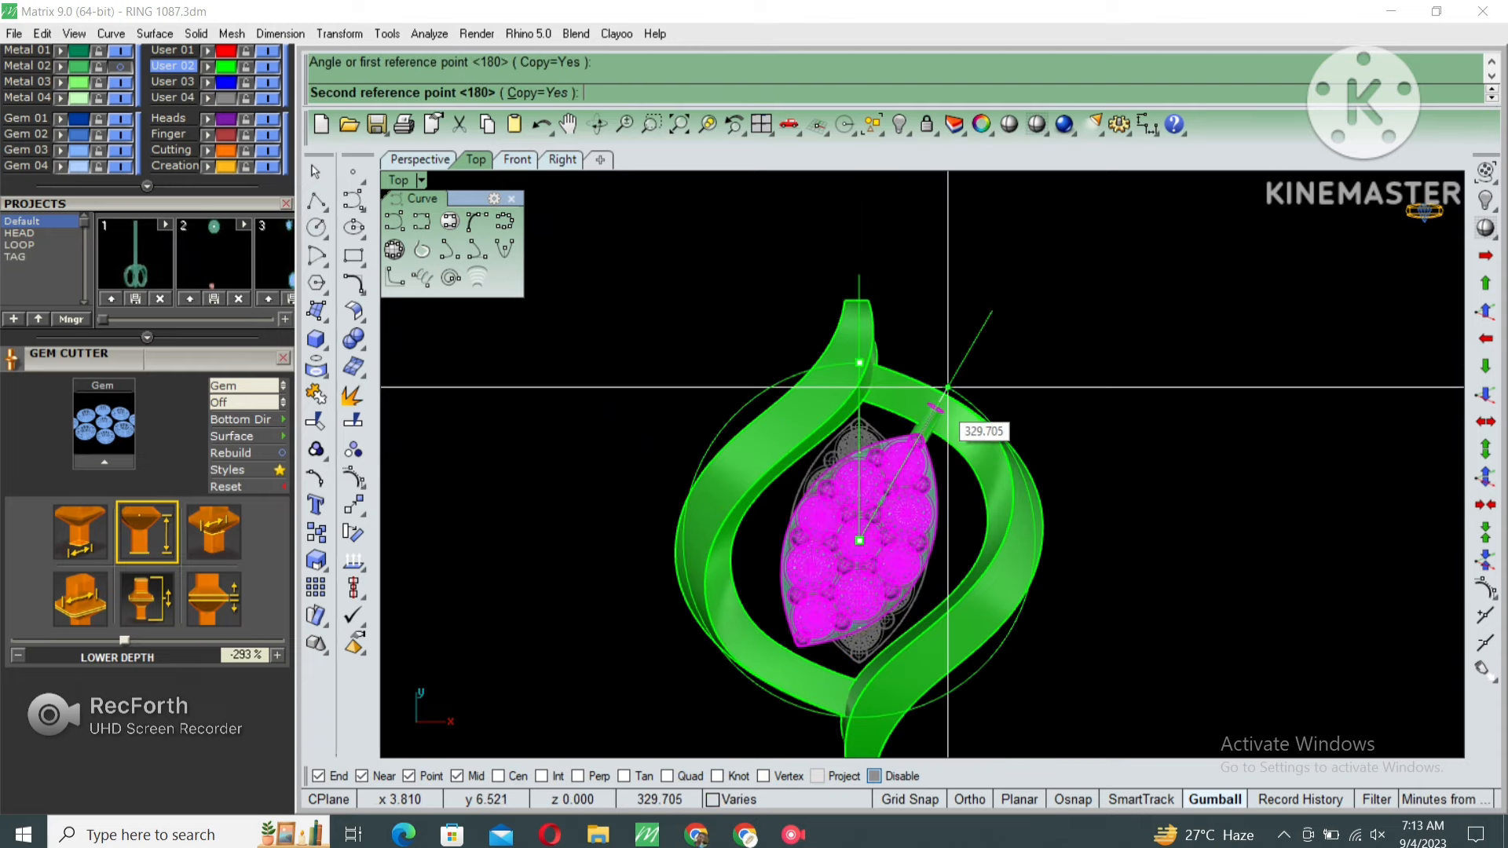
left_click(948, 387)
key("Return")
scroll(944, 424, "up", 9)
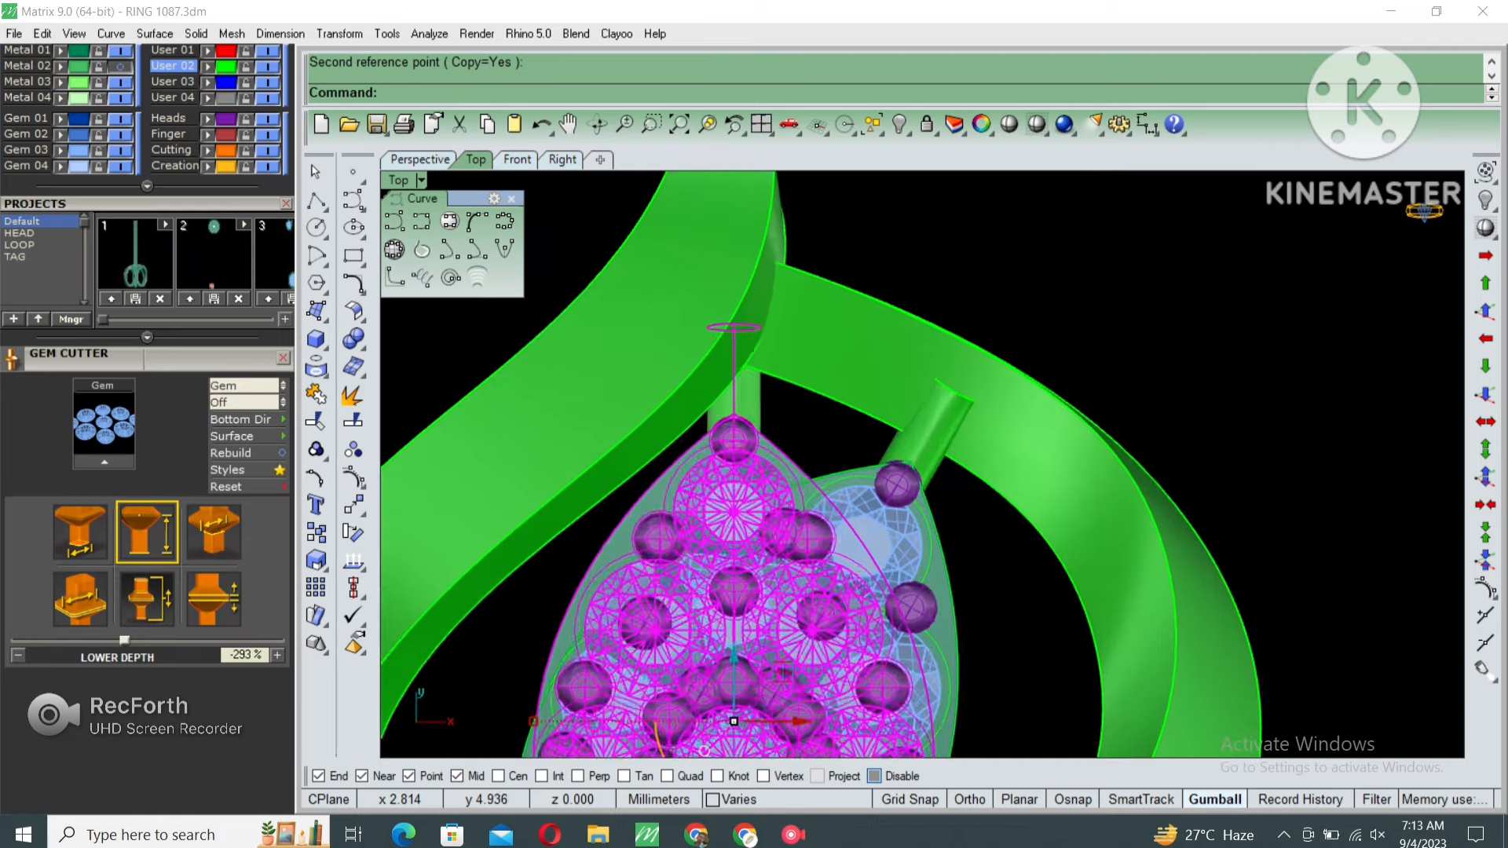
key("Delete")
Adjust the vertical position of the rotated pipe connector between the cluster's underside and the band.
left_click(888, 485)
double_click(399, 180)
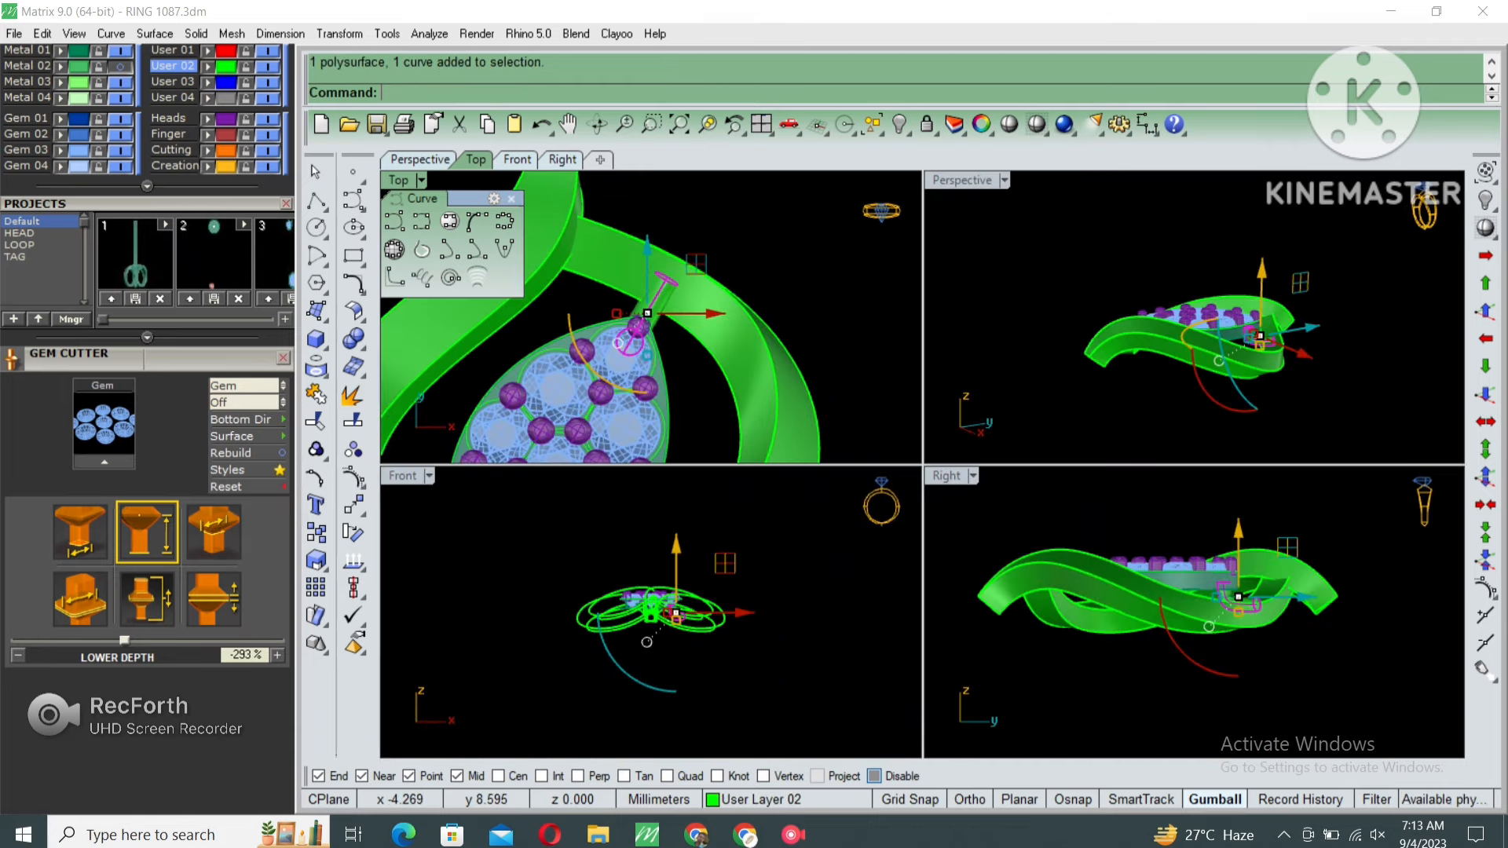
double_click(962, 181)
scroll(1022, 487, "up", 5)
right_click_drag(974, 439, 1014, 353)
scroll(1022, 479, "up", 5)
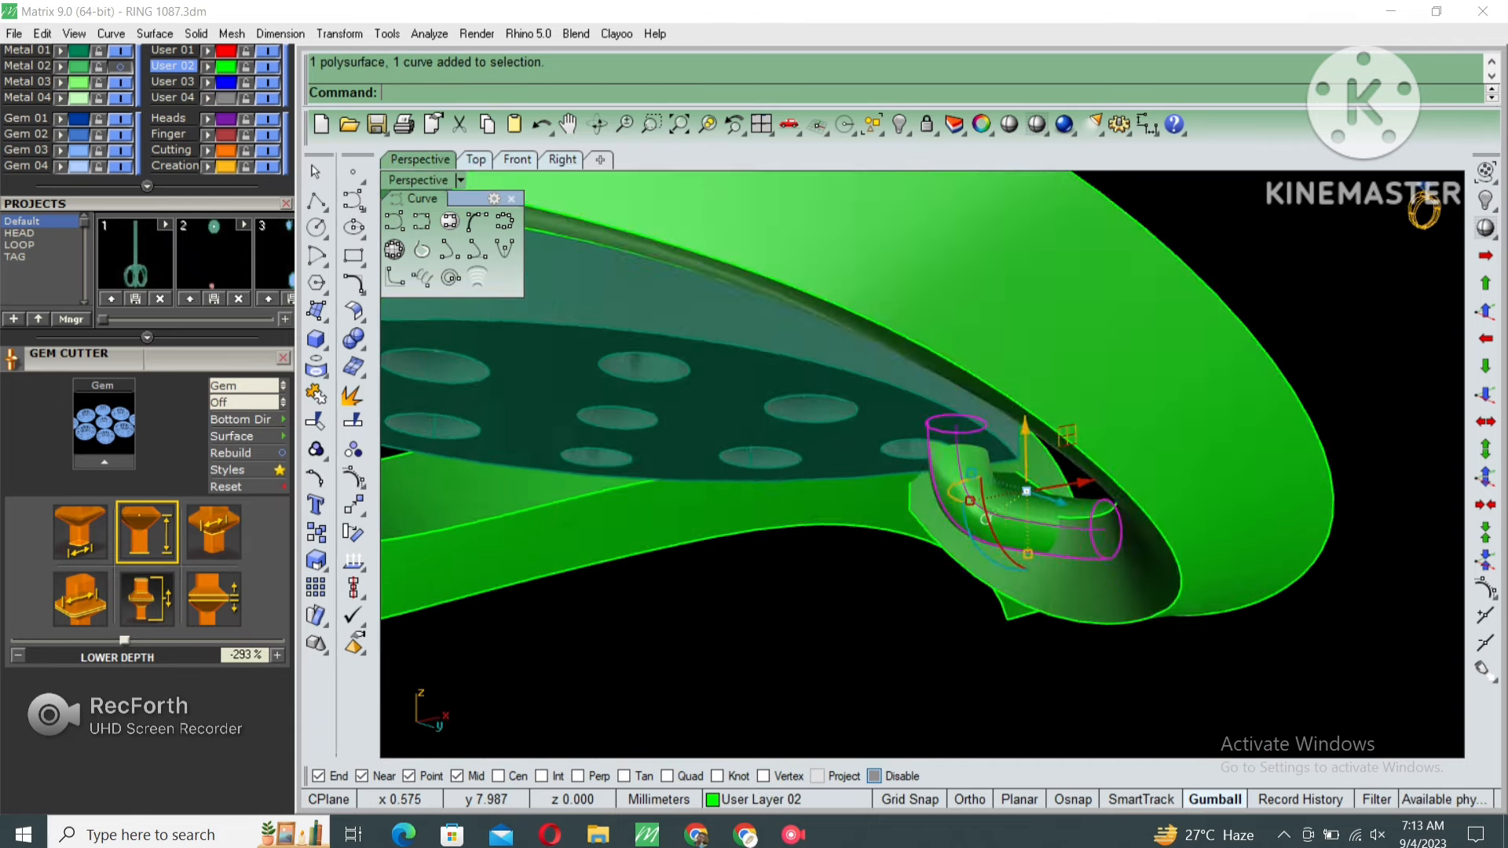
right_click_drag(1021, 479, 1026, 449)
left_click_drag(1026, 449, 1025, 471)
Rotate a copy of the pipe connector 180 degrees about the origin to support the cluster's opposite end.
right_click_drag(1026, 471, 927, 621)
scroll(1001, 495, "down", 5)
key("Return")
type("05> ( Copy=Yes ): 180")
key("Return")
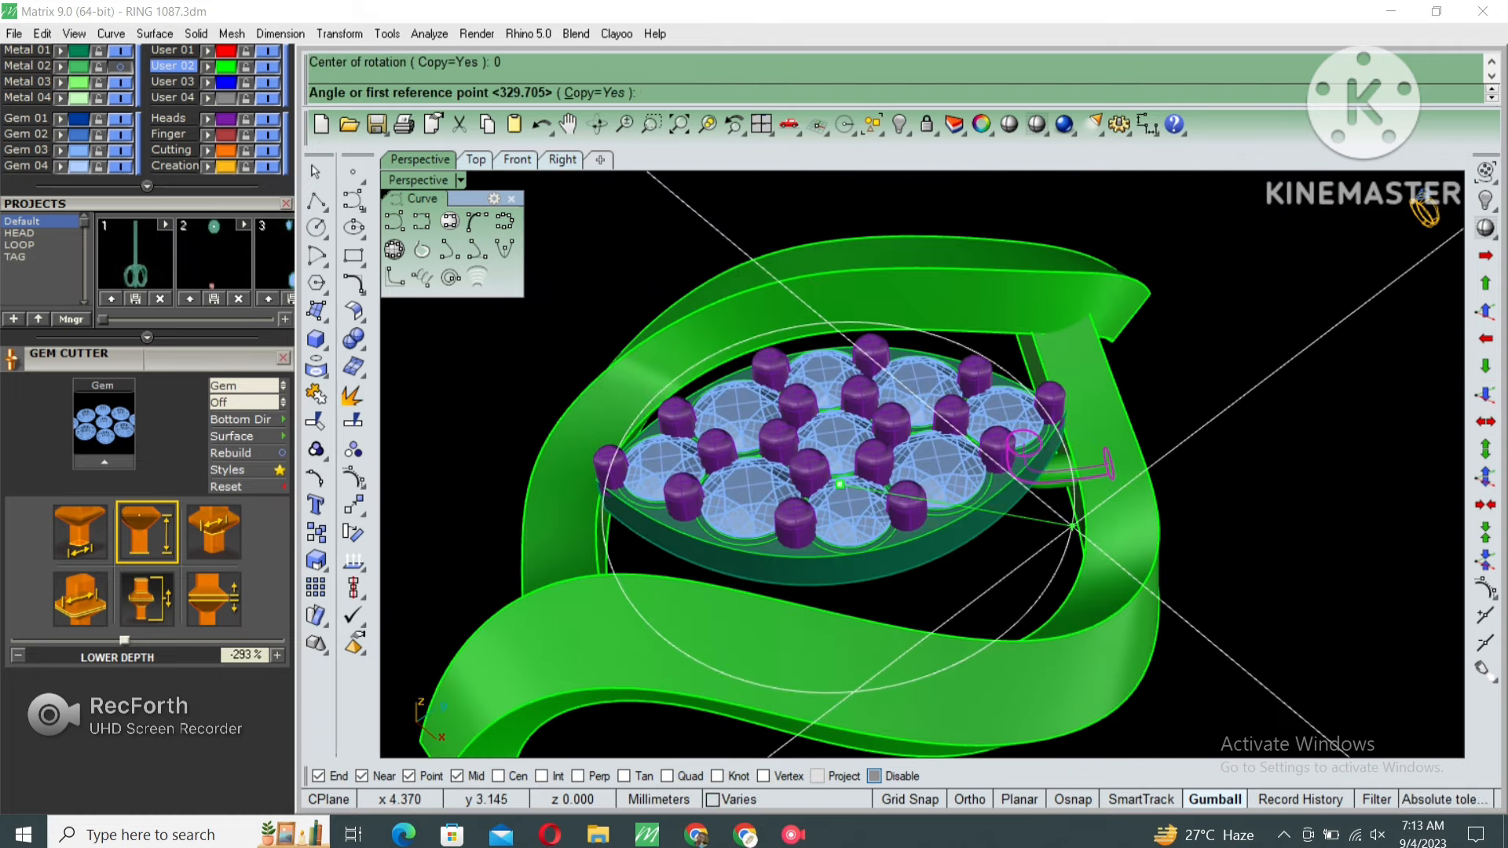
key("Return")
key("Return")
key("Escape")
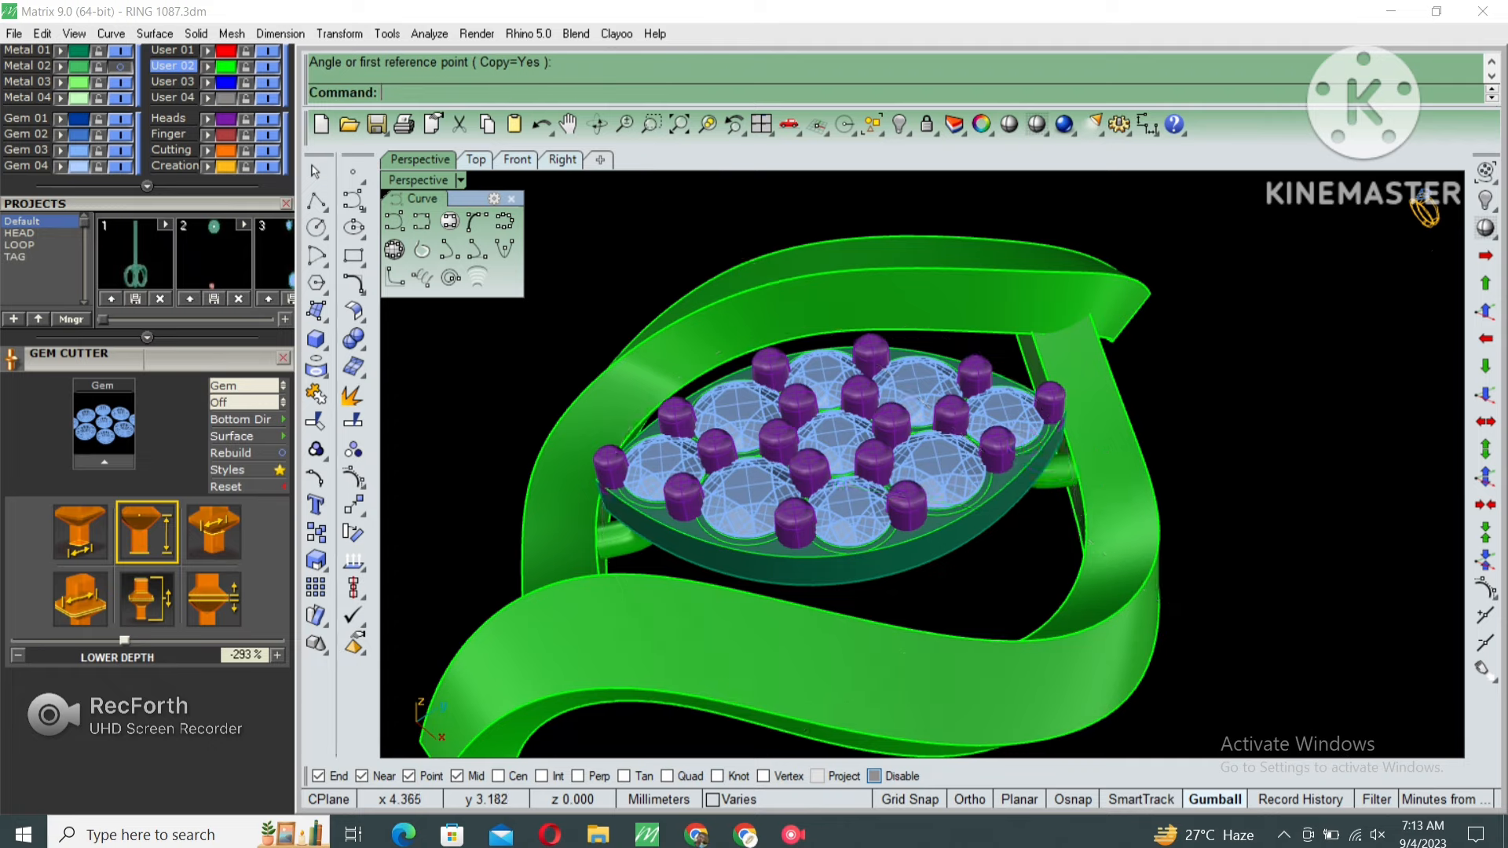
Select all visible bands, gems, prongs and connectors and group them together.
scroll(1073, 525, "down", 5)
right_click_drag(1073, 526, 1019, 597)
key("ctrl+a")
right_click_drag(1020, 597, 1017, 625)
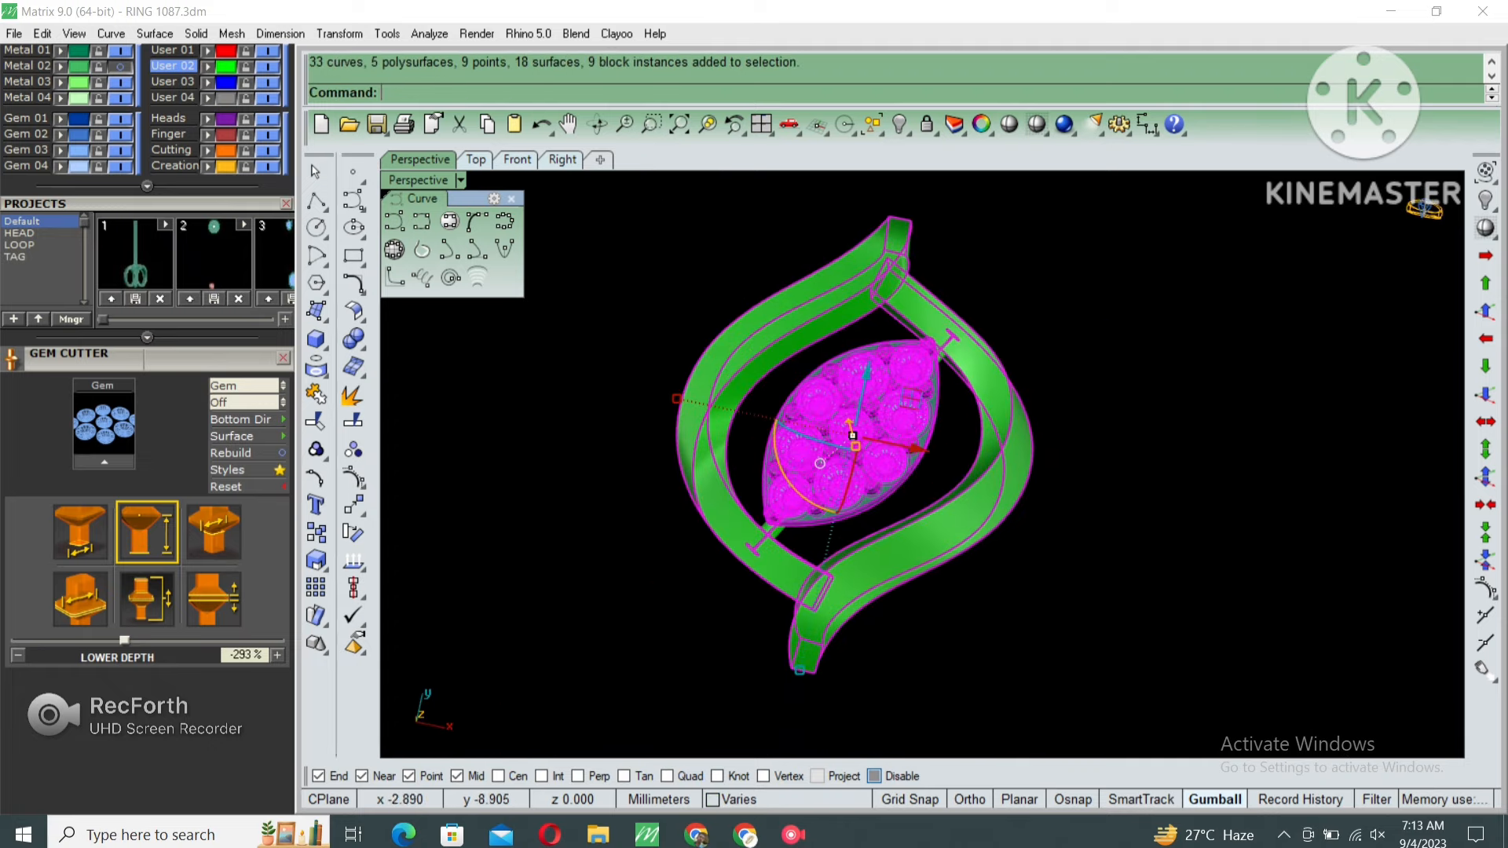
key("ctrl+g")
key("Escape")
right_click_drag(943, 511, 919, 562)
right_click_drag(918, 562, 942, 597)
key("ctrl+shift+h")
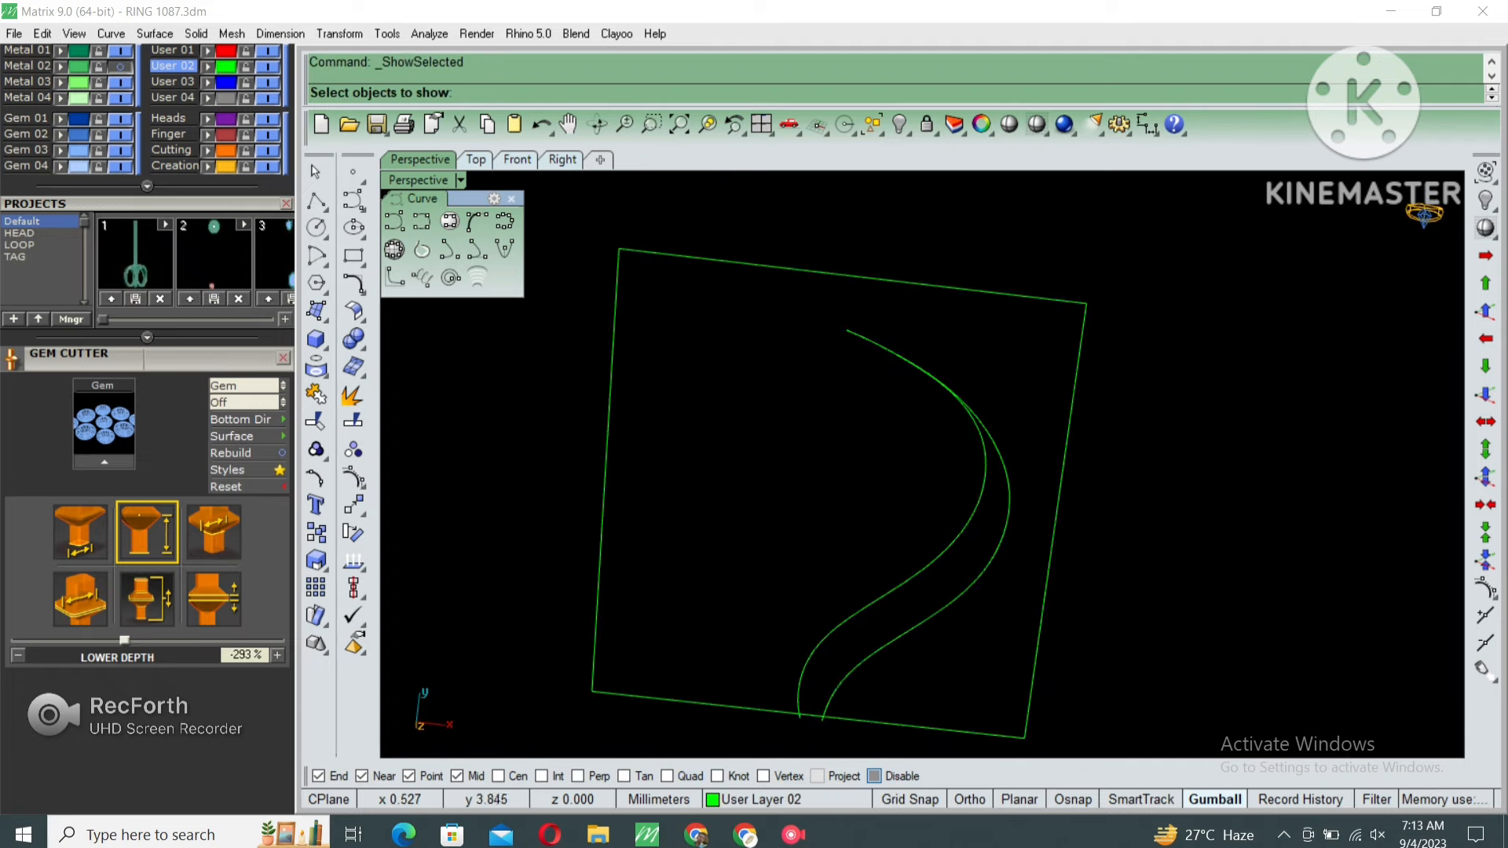
right_click_drag(974, 542, 972, 630, "shift")
key("Escape")
Compare the assembled model with the reference pendant picture in the Top view.
double_click(417, 181)
double_click(941, 181)
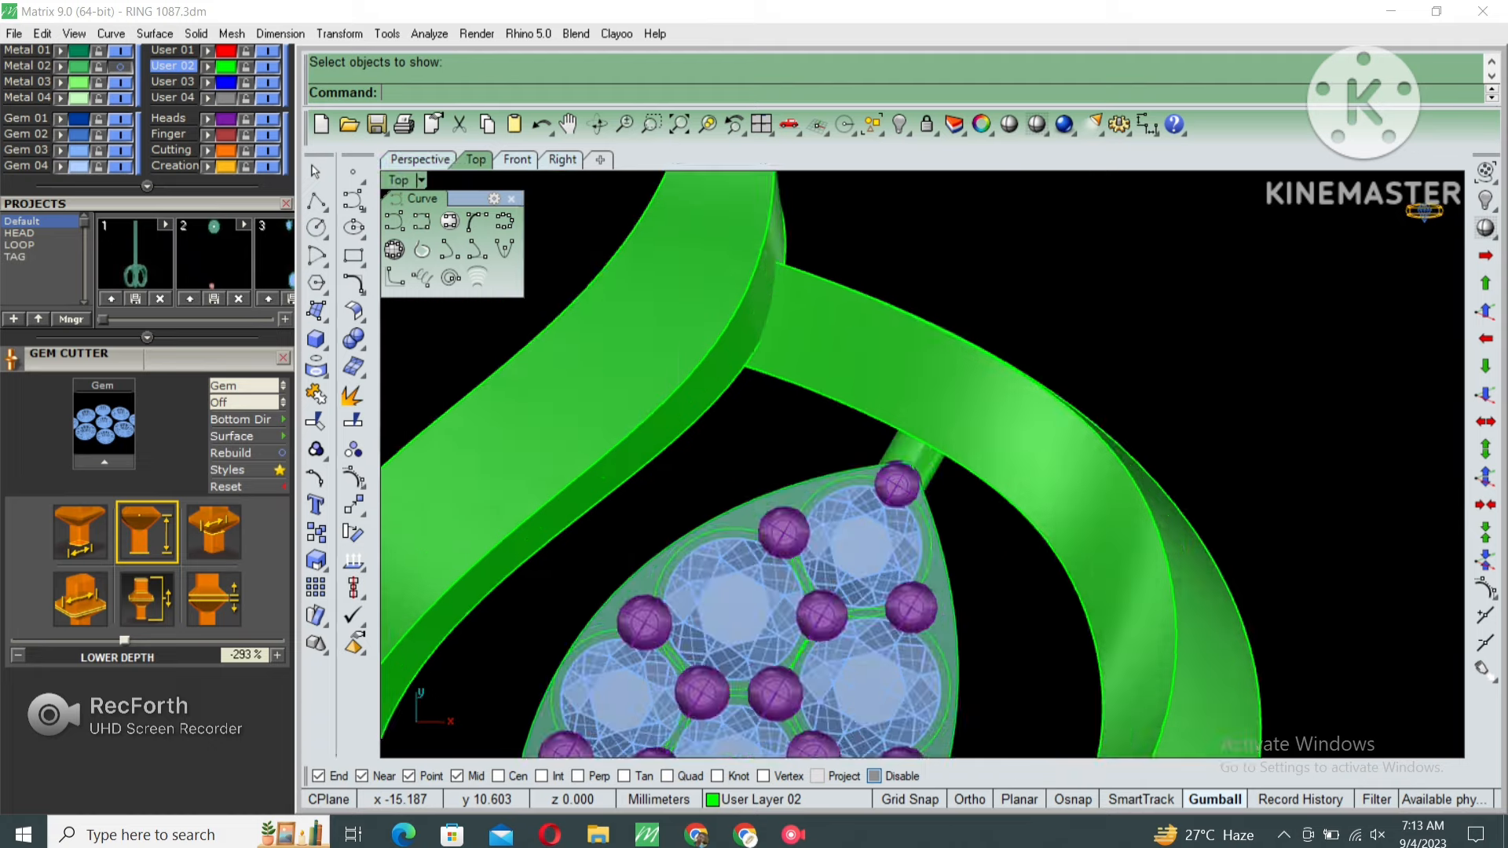
scroll(947, 371, "down", 6)
scroll(927, 429, "down", 5)
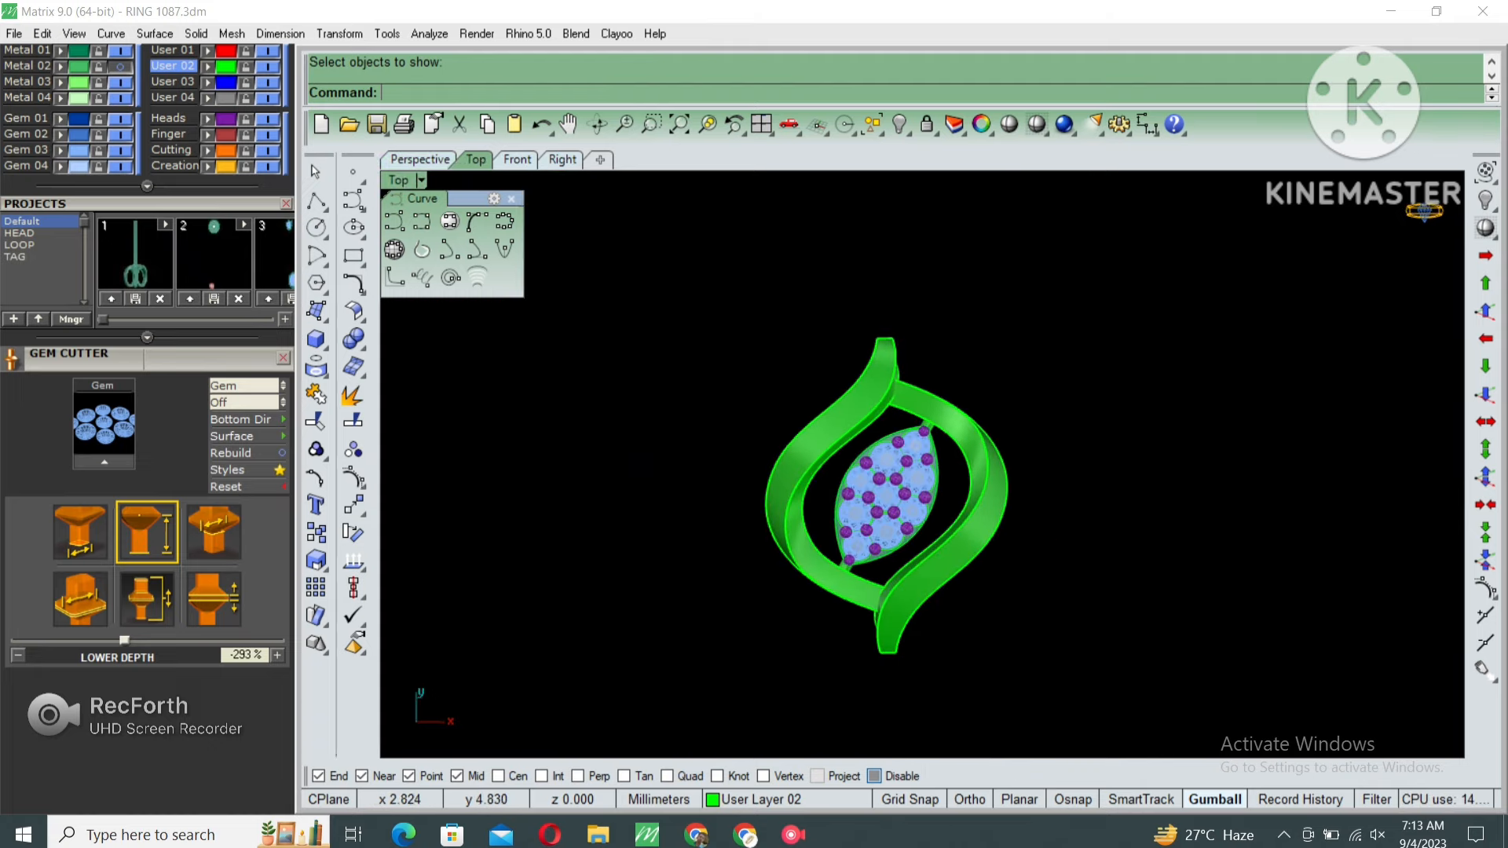
scroll(837, 495, "down", 4)
right_click_drag(837, 495, 812, 551)
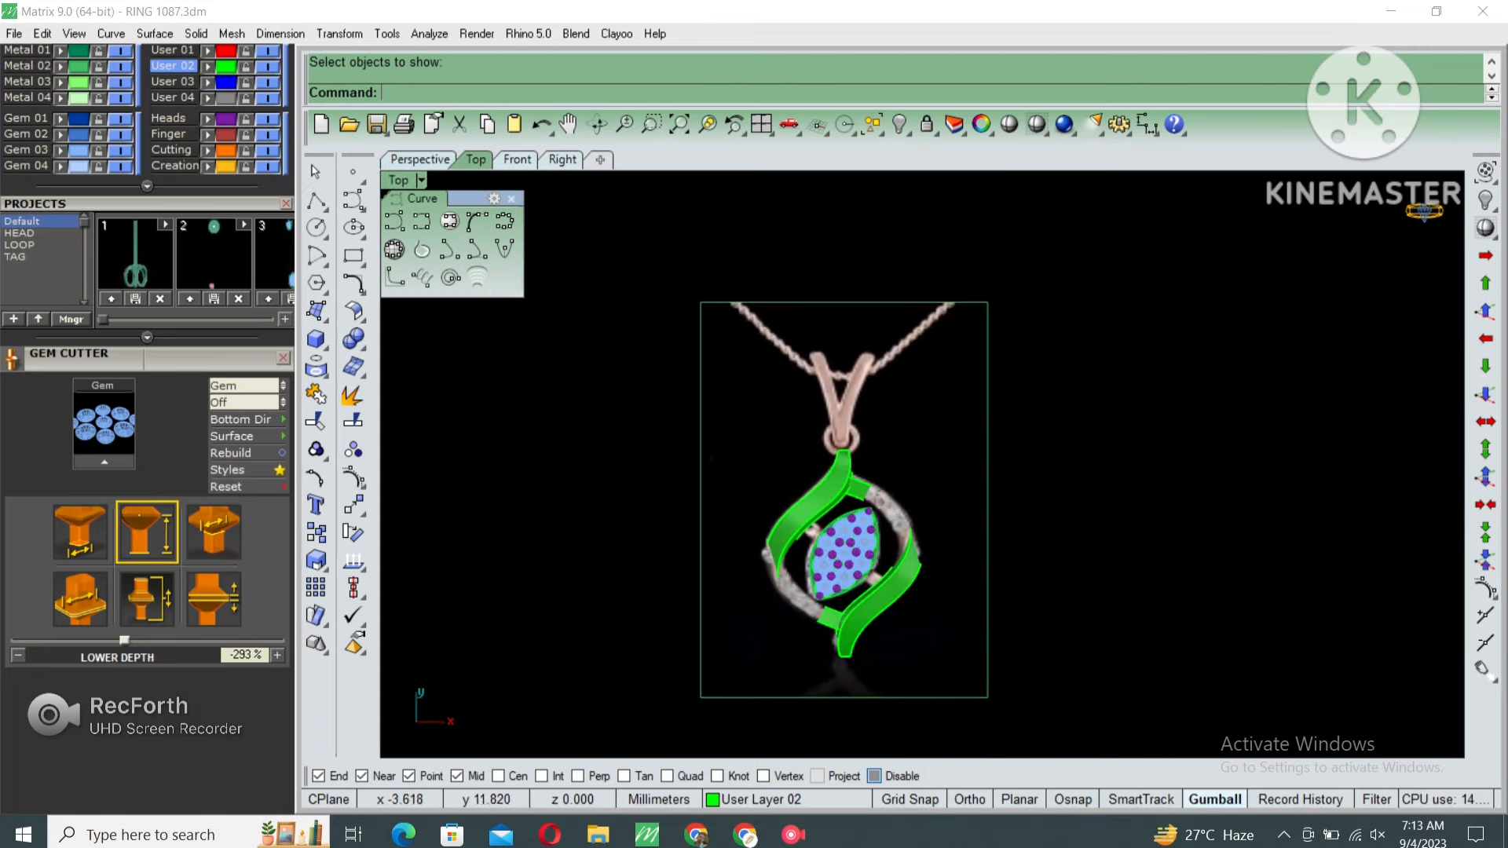
Select all the pendant geometry and measure the bail's height in the reference picture with an aligned dimension in the Top view.
right_click_drag(896, 473, 854, 541)
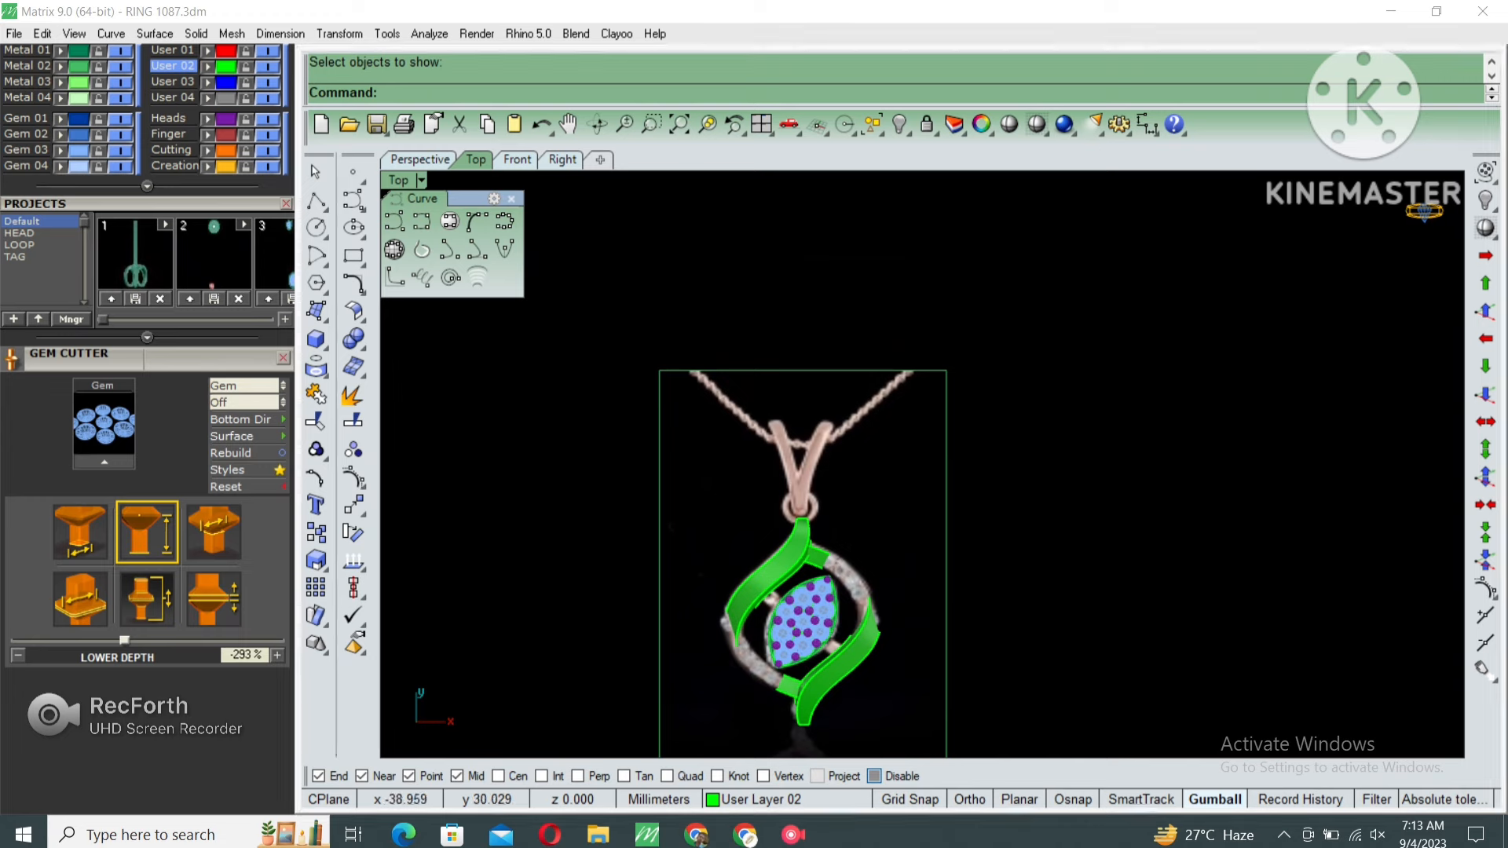
key("Escape")
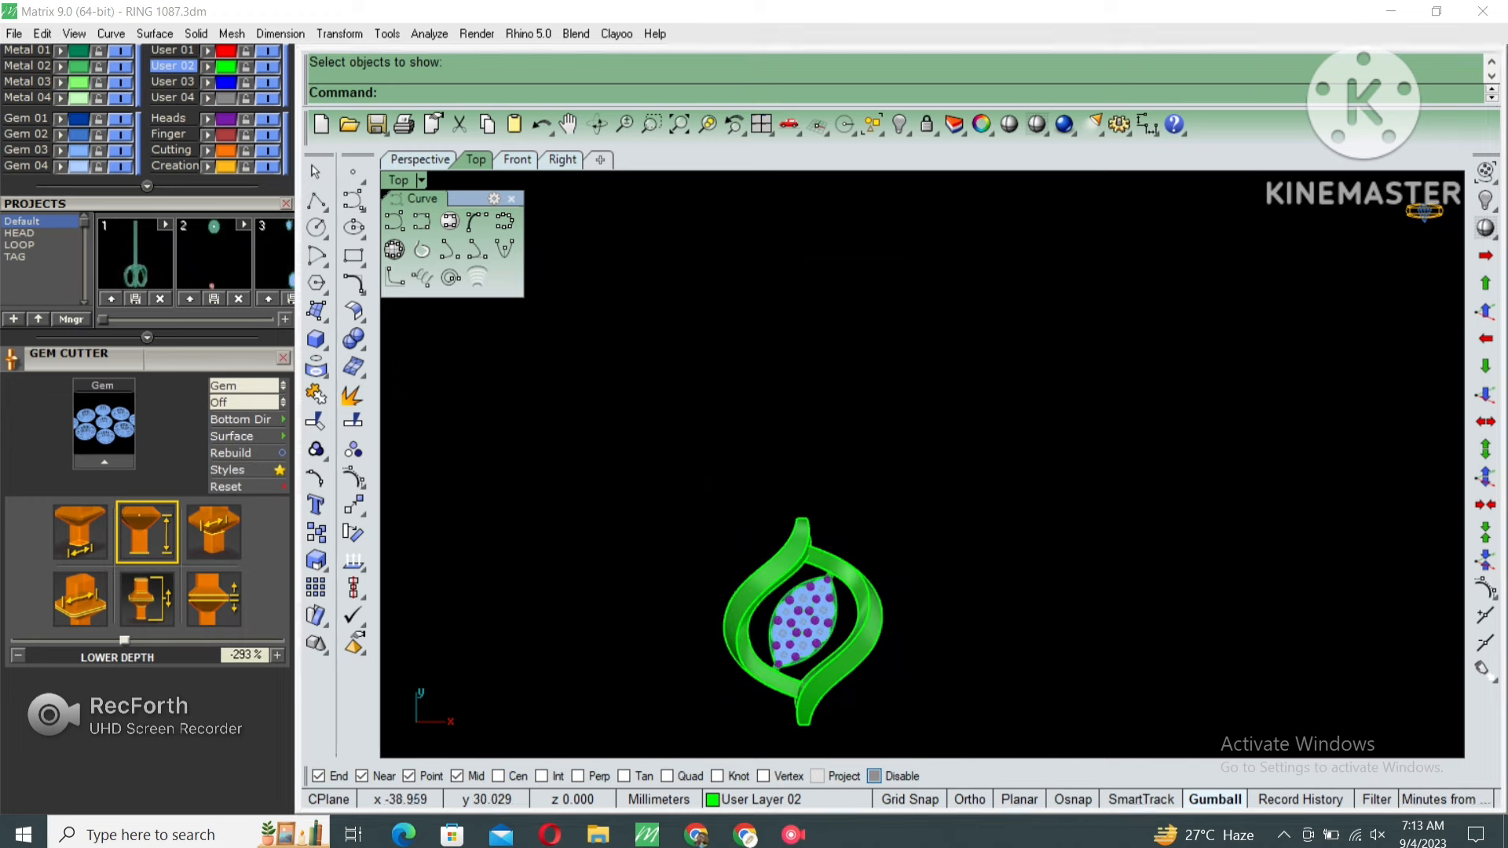
key("ctrl+a")
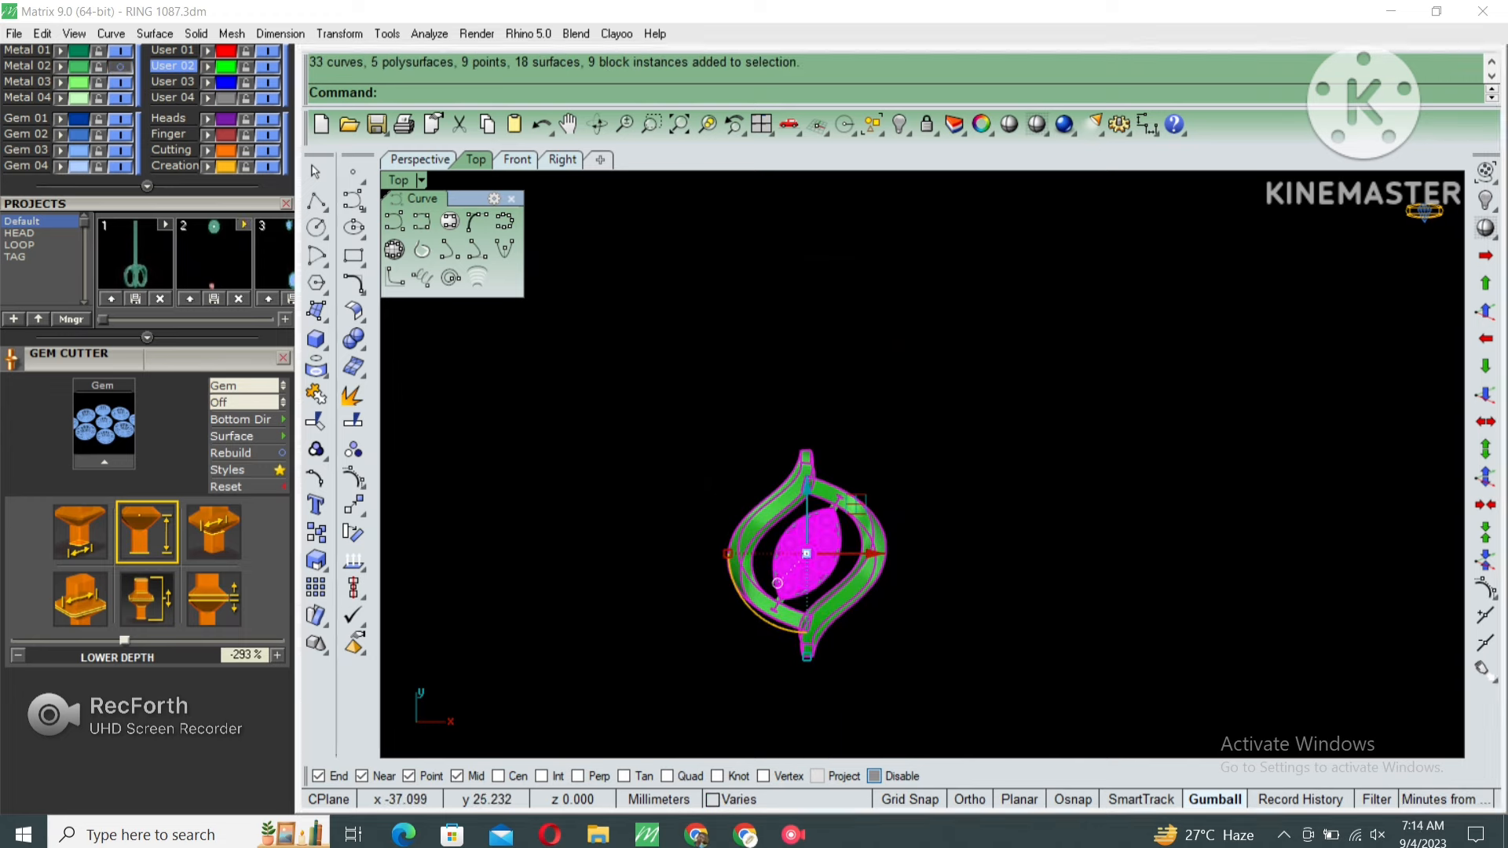
left_click(121, 67)
key("Return")
scroll(798, 429, "up", 5)
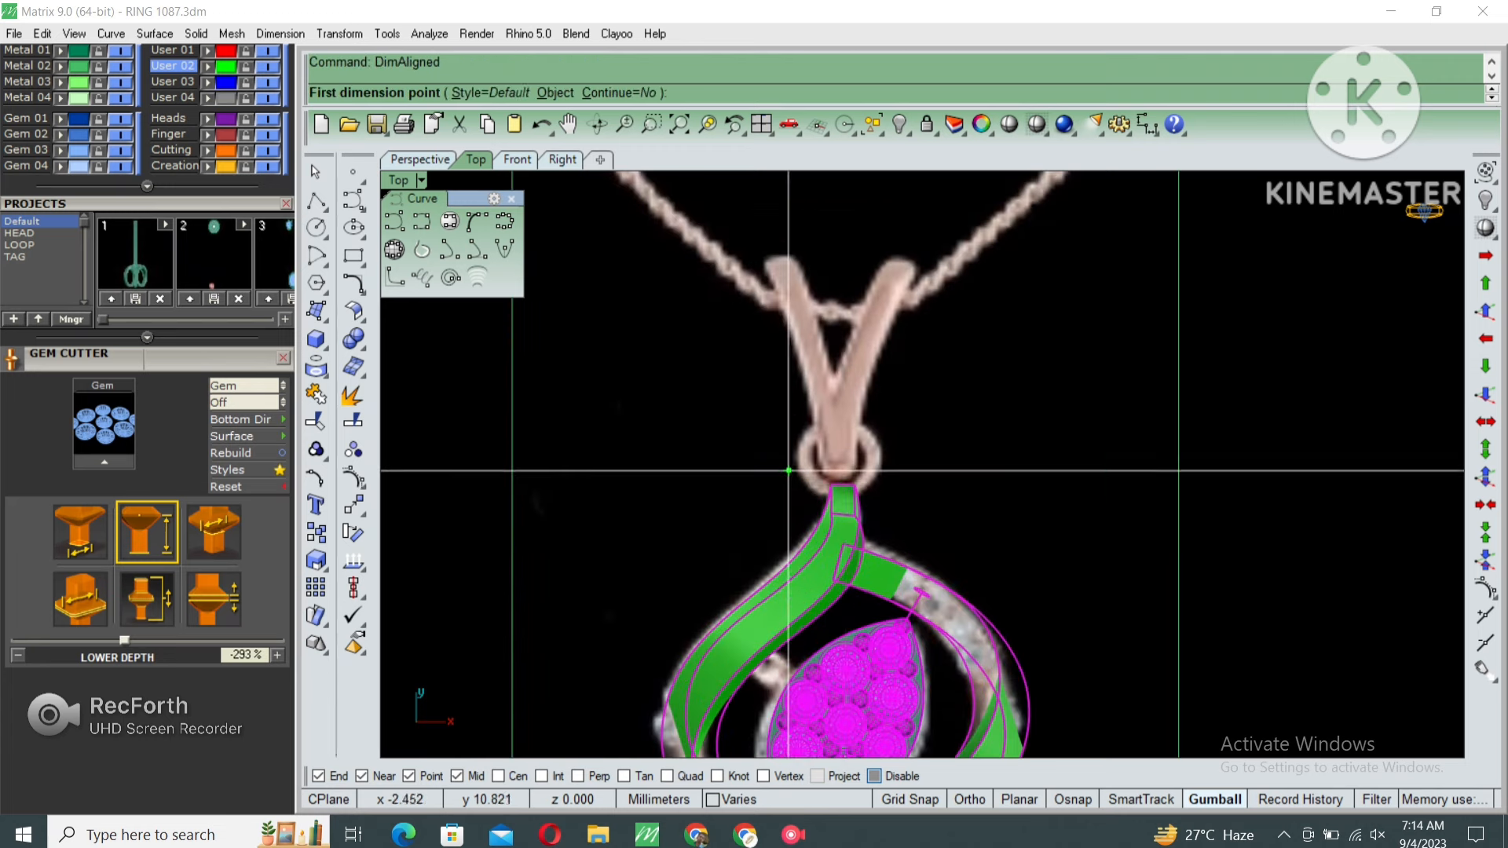
left_click(842, 476)
key("F8")
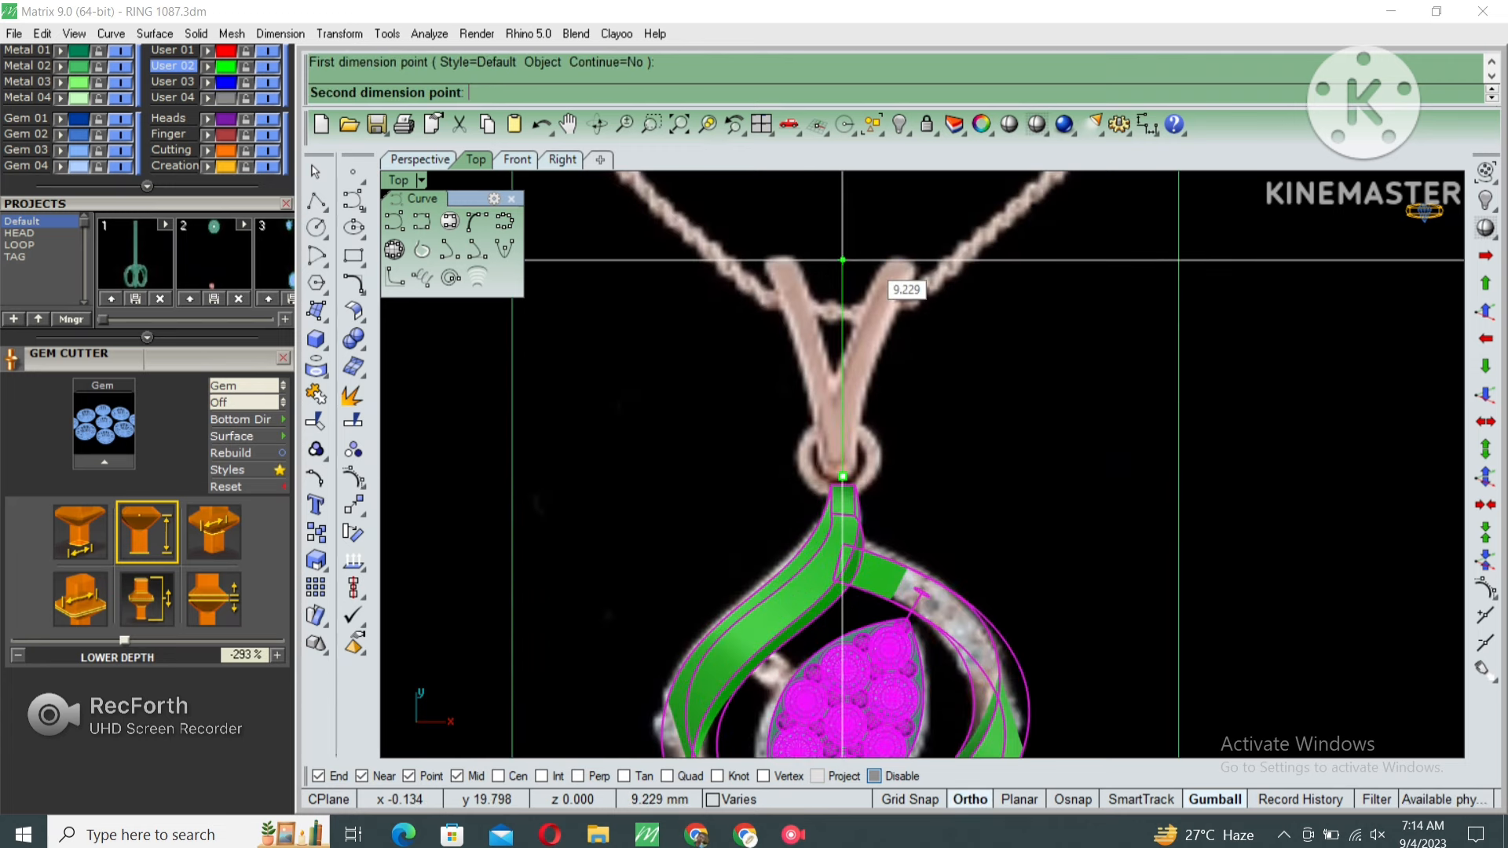
left_click(843, 257)
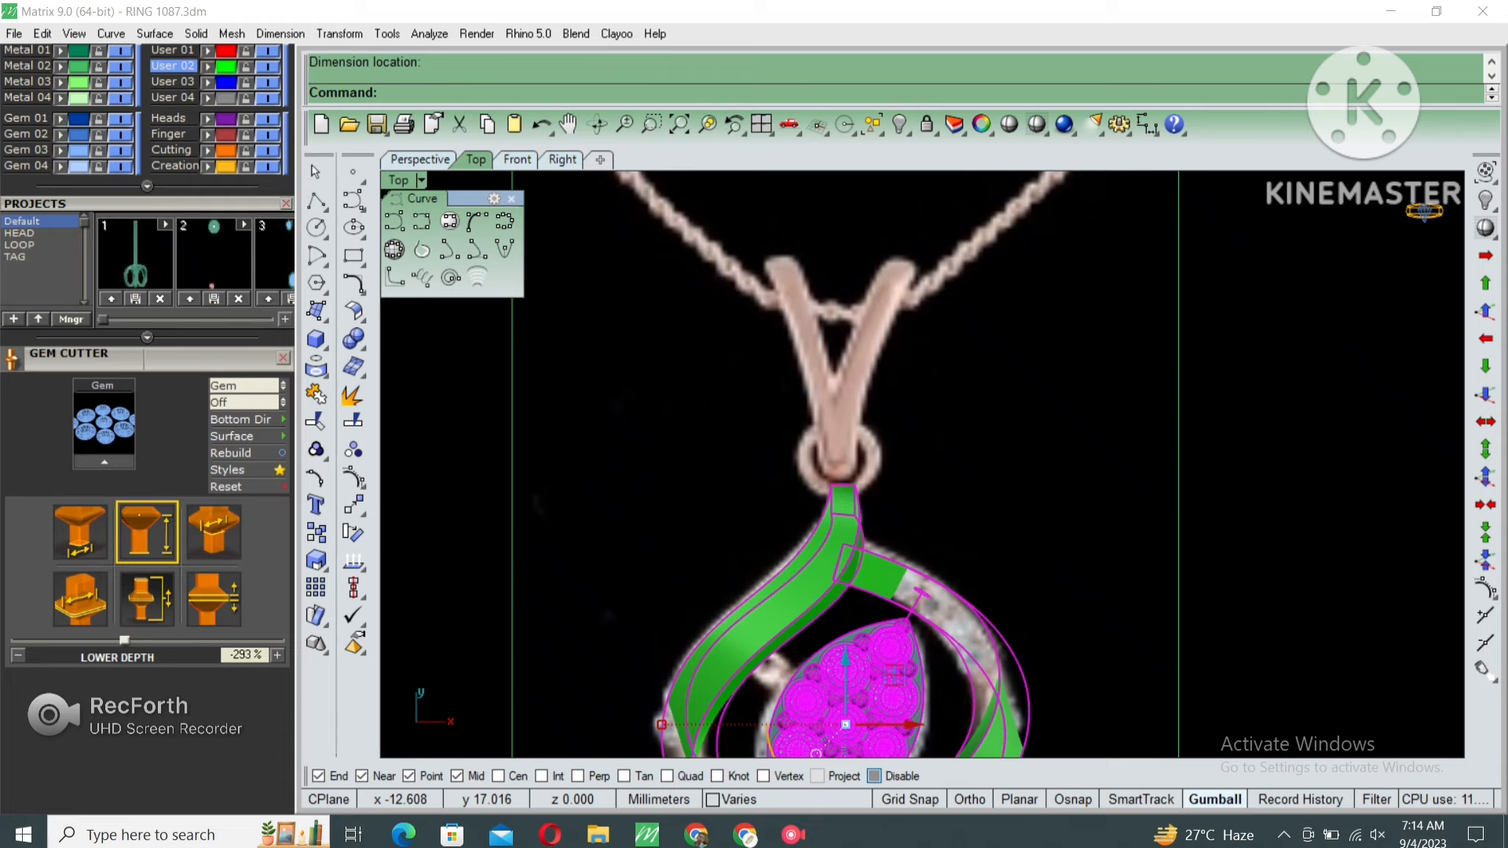
Hide the reference picture and all the pendant geometry, leaving an empty, maximized Right view.
left_click(121, 67)
double_click(398, 181)
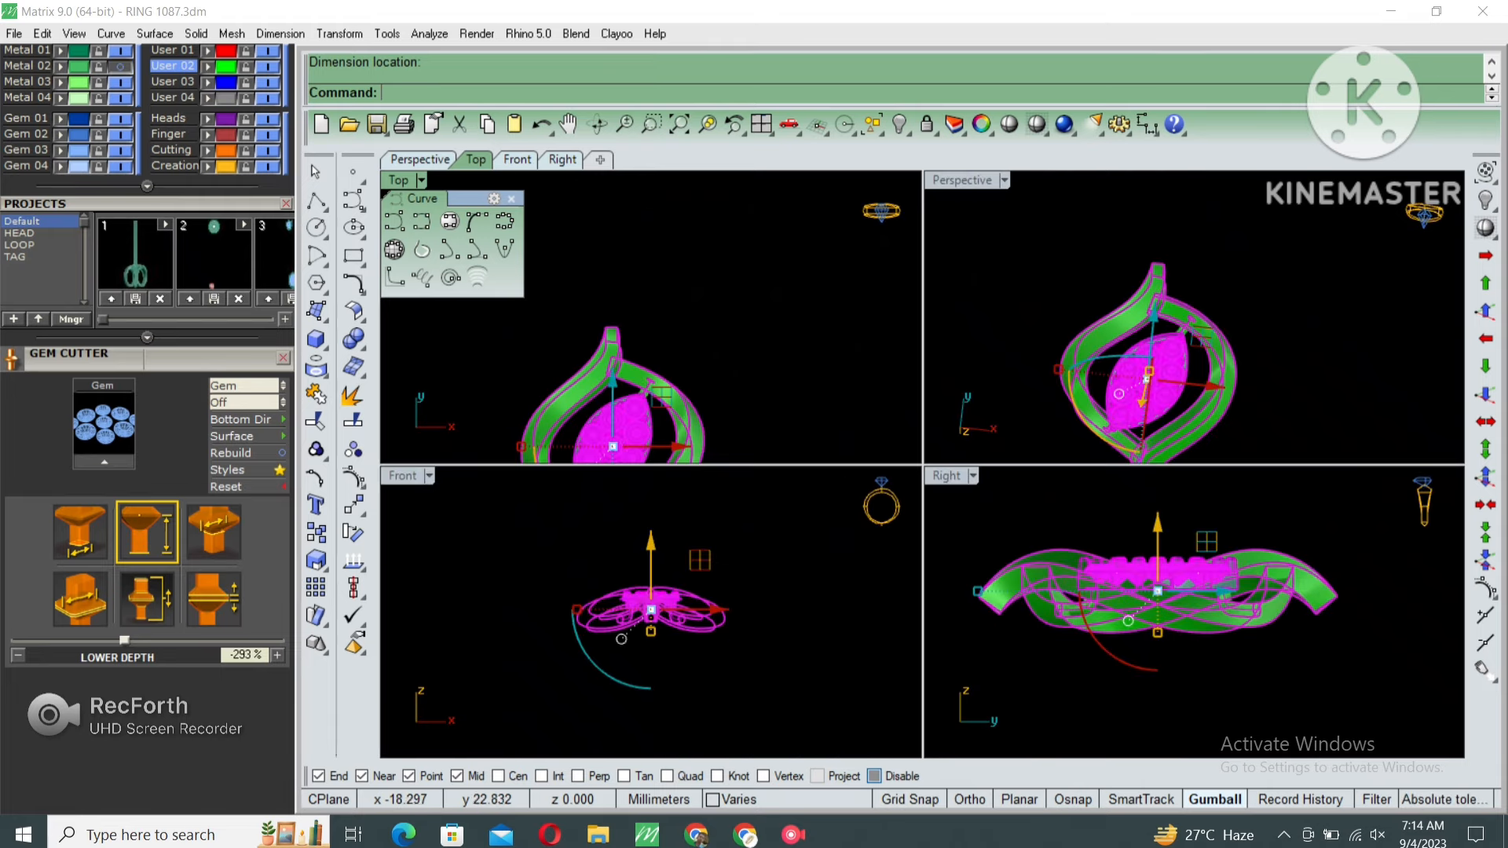
double_click(946, 476)
left_click(899, 123)
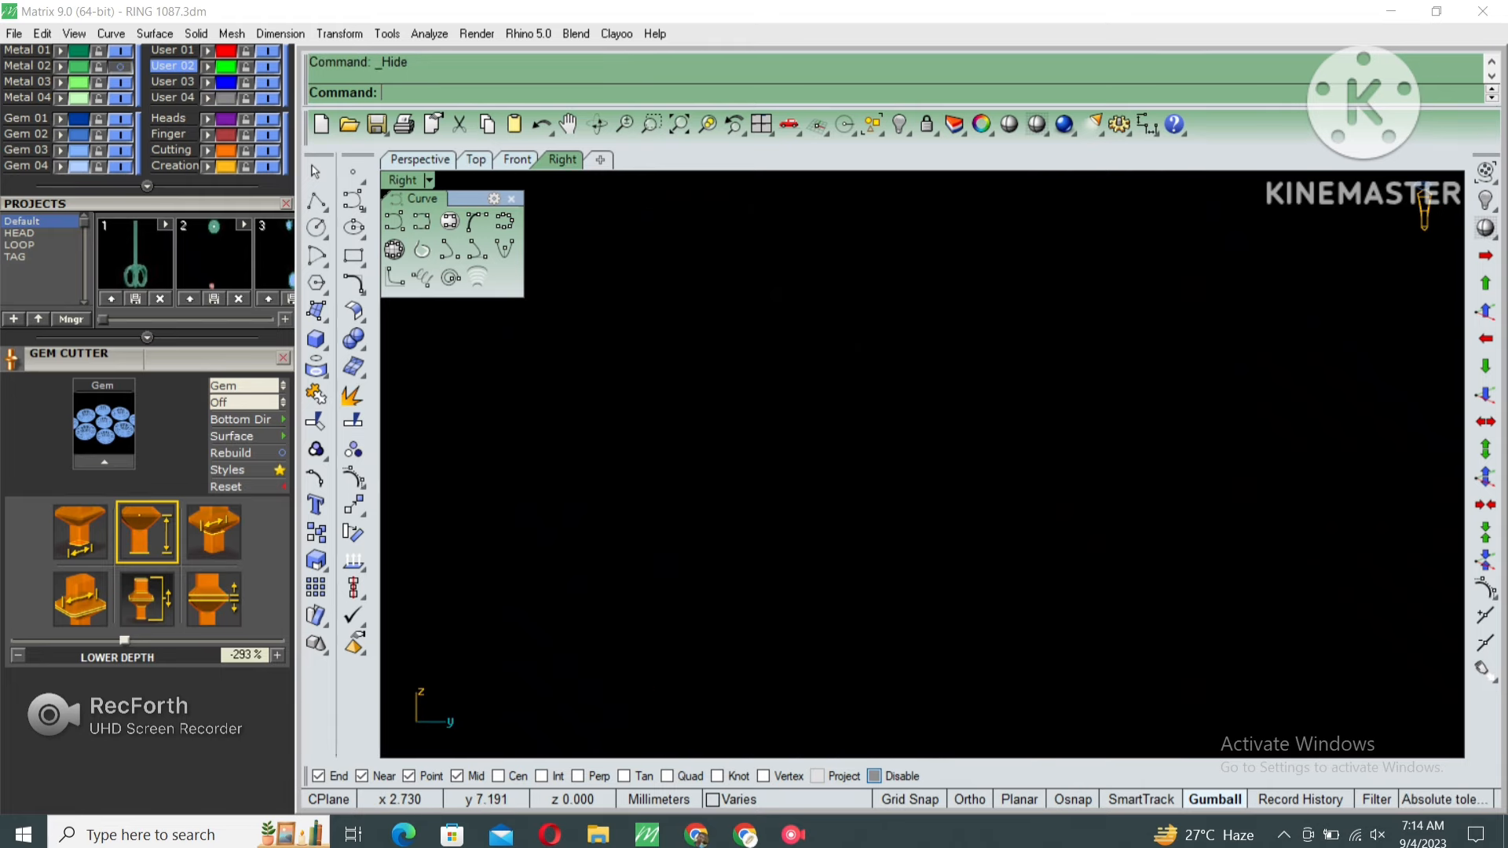
Draw a 9 mm diameter circle centred on the origin in the Right view.
left_click(317, 228)
type("0")
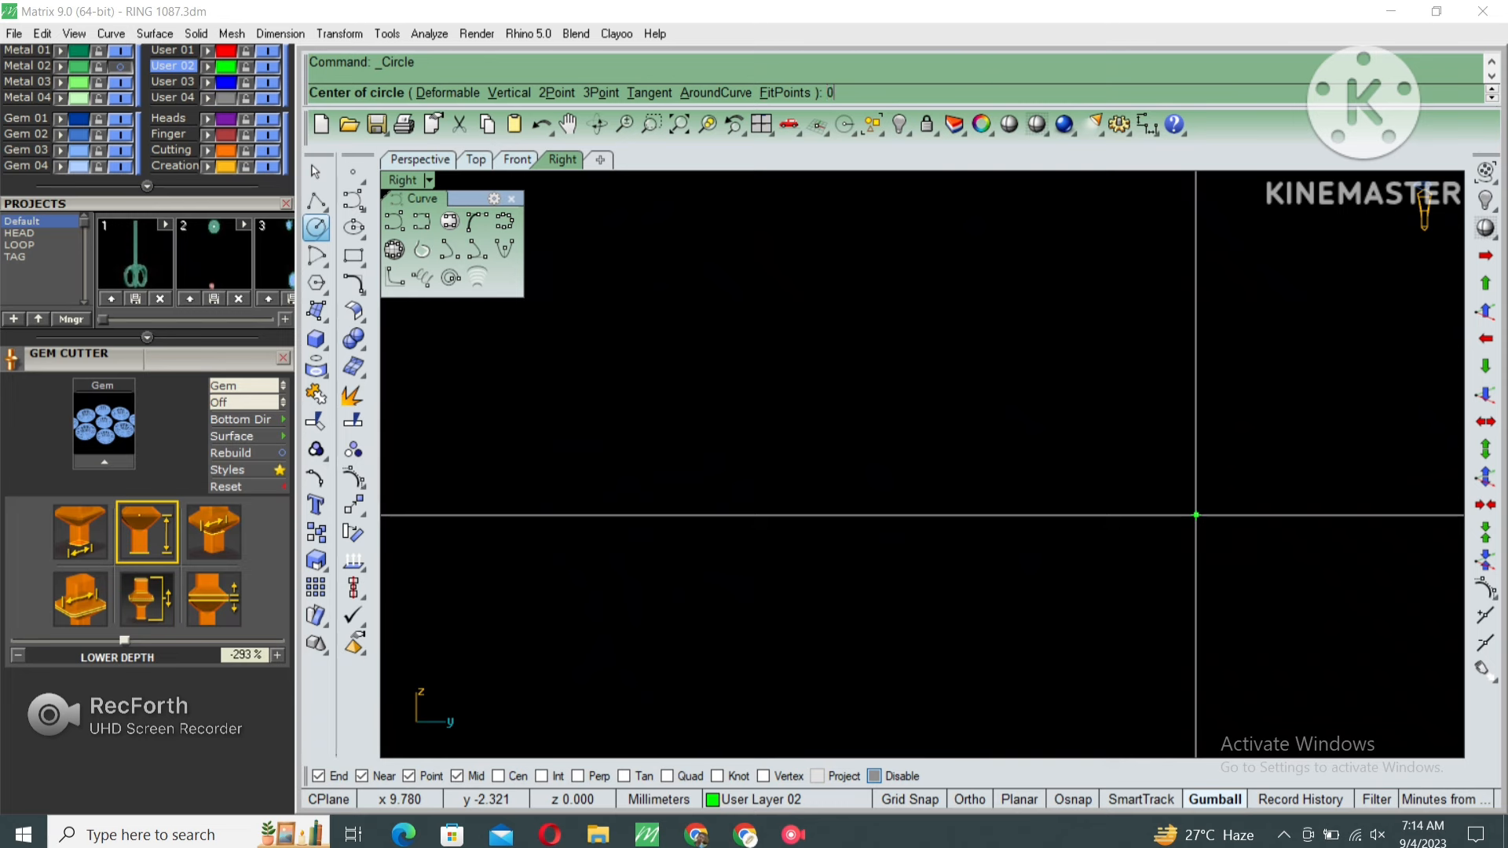
key("Return")
type("9")
key("Return")
Try a concentric 7 mm diameter circle at the origin and undo it.
key("Return")
type("0")
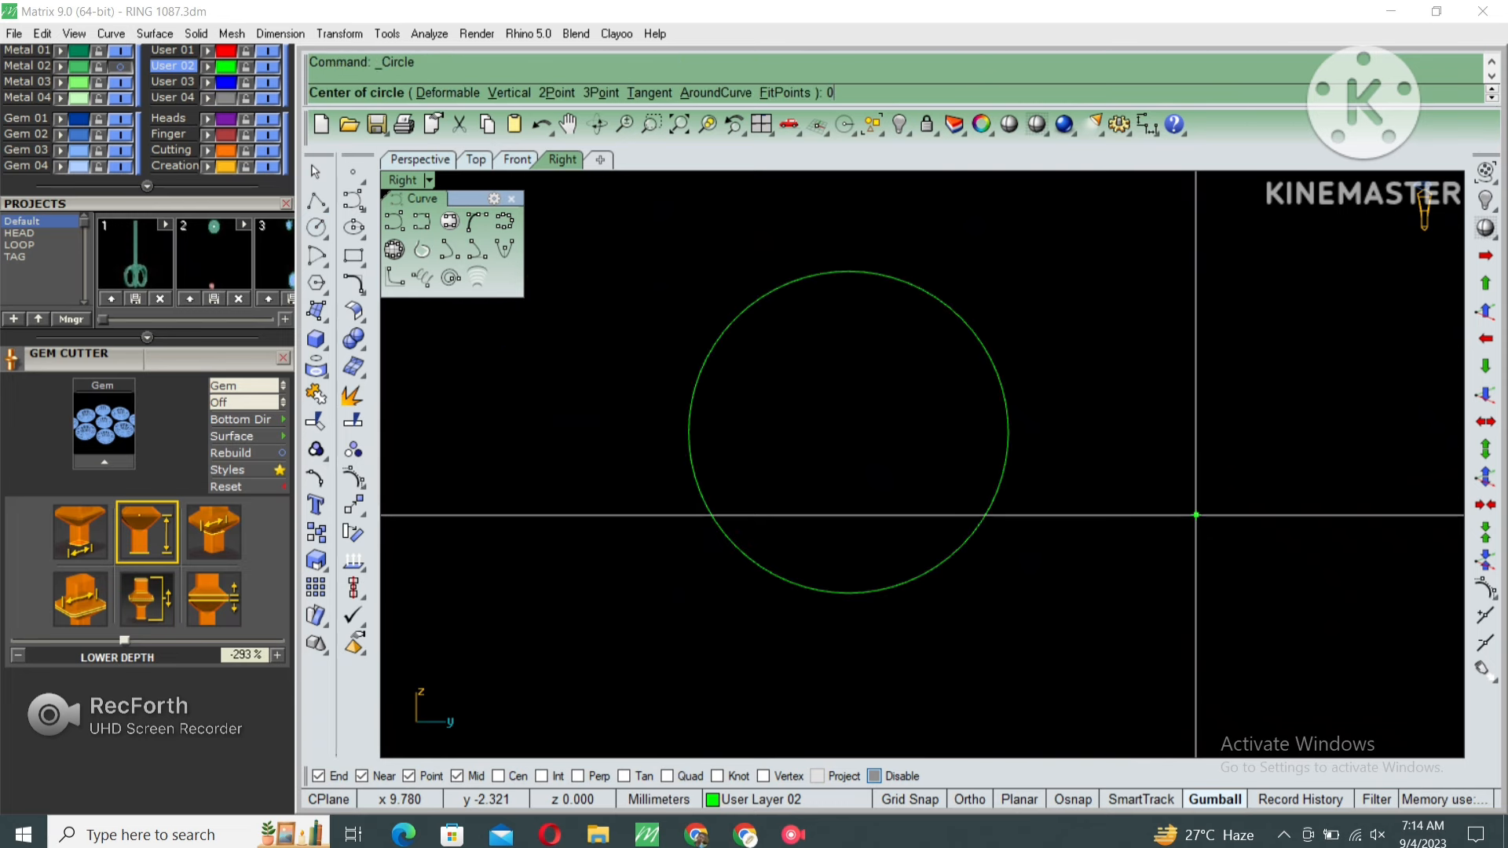
key("Return")
type("7")
key("Return")
key("ctrl+z")
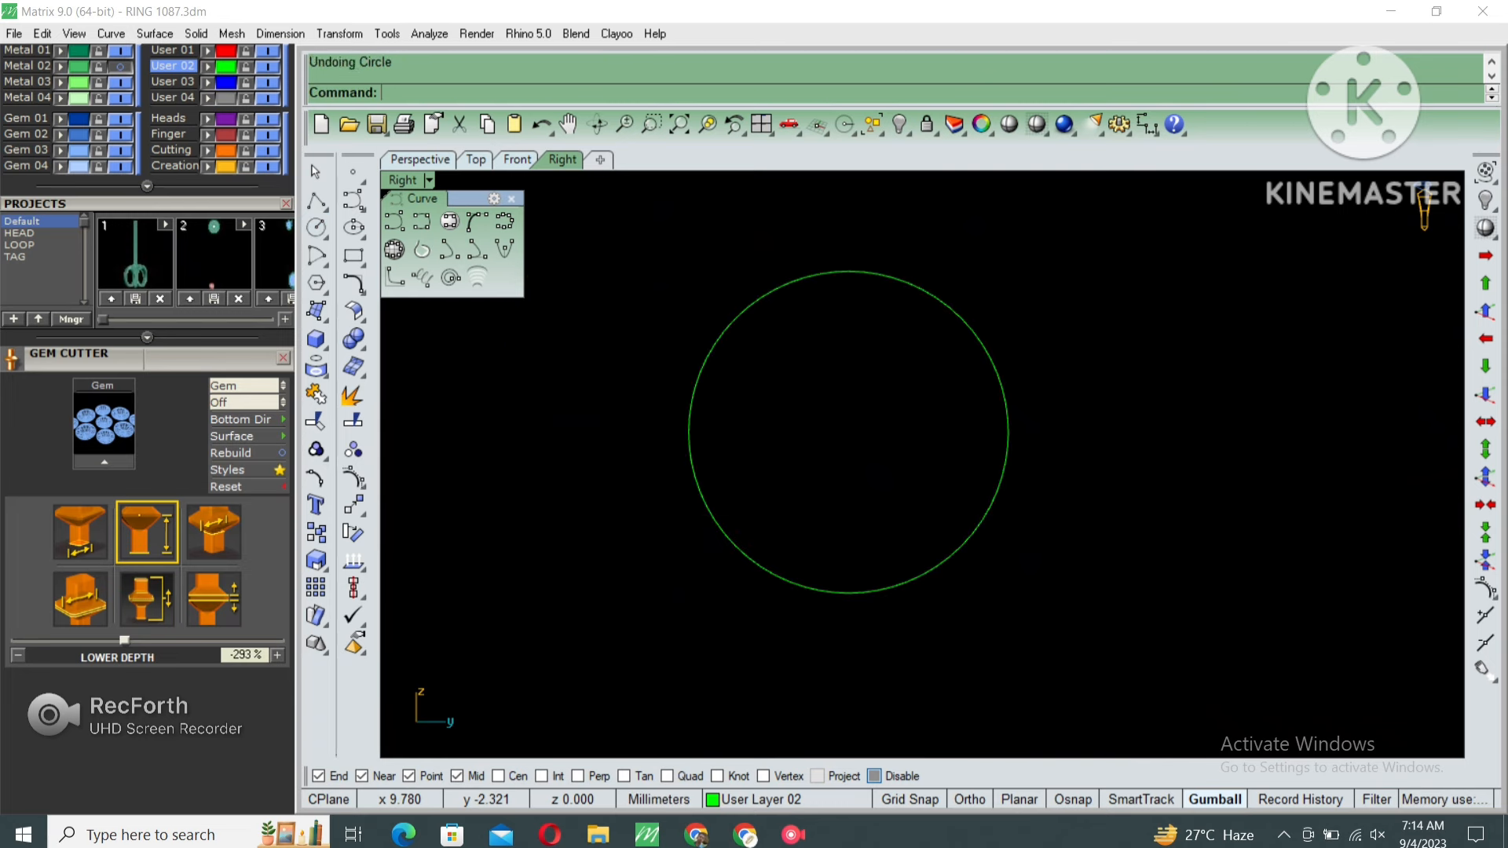
Draw a concentric 6 mm diameter circle centred on the origin.
key("Return")
type("0")
key("Return")
type("6")
key("Return")
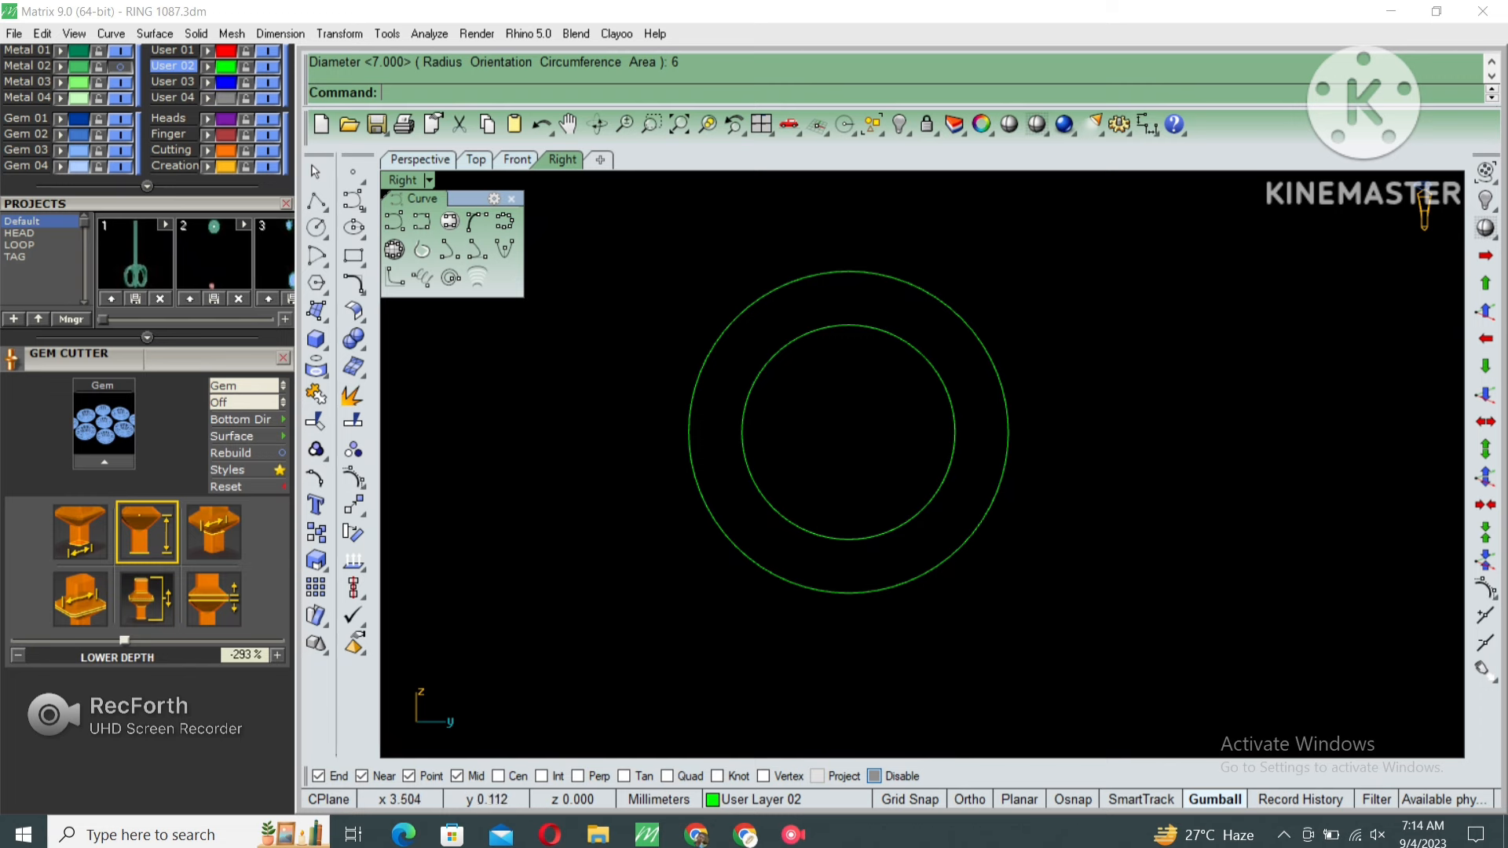
Move the 6 mm circle along the horizontal axis so its +Y end touches the 9 mm circle.
left_click(955, 432)
type("m")
key("Return")
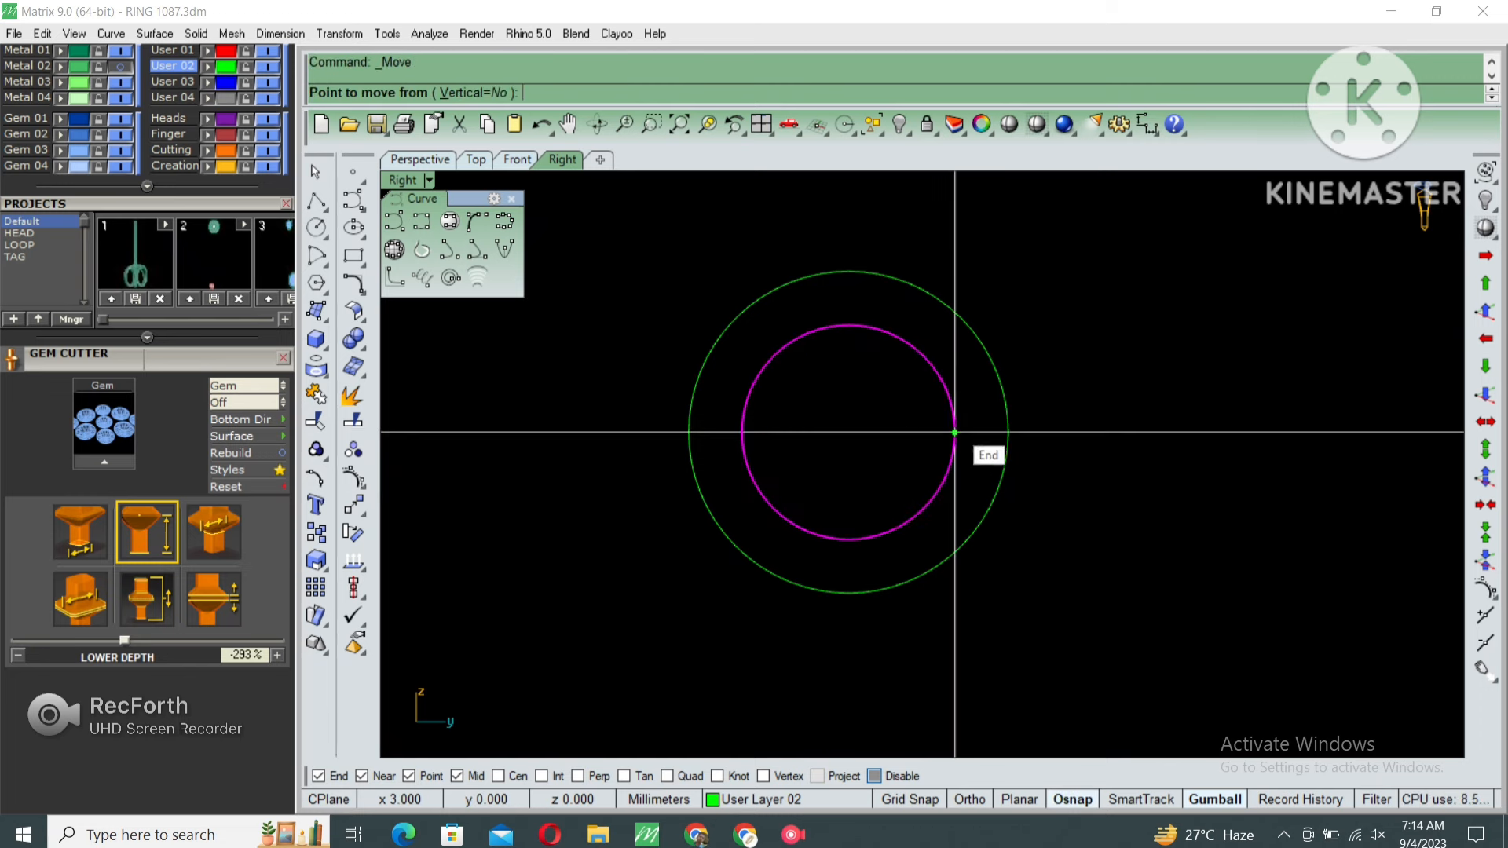
left_click(1009, 432)
Move the small circle's opposite control point 3 mm outward to the large circle's quadrant, forming a pointed teardrop.
key("F10")
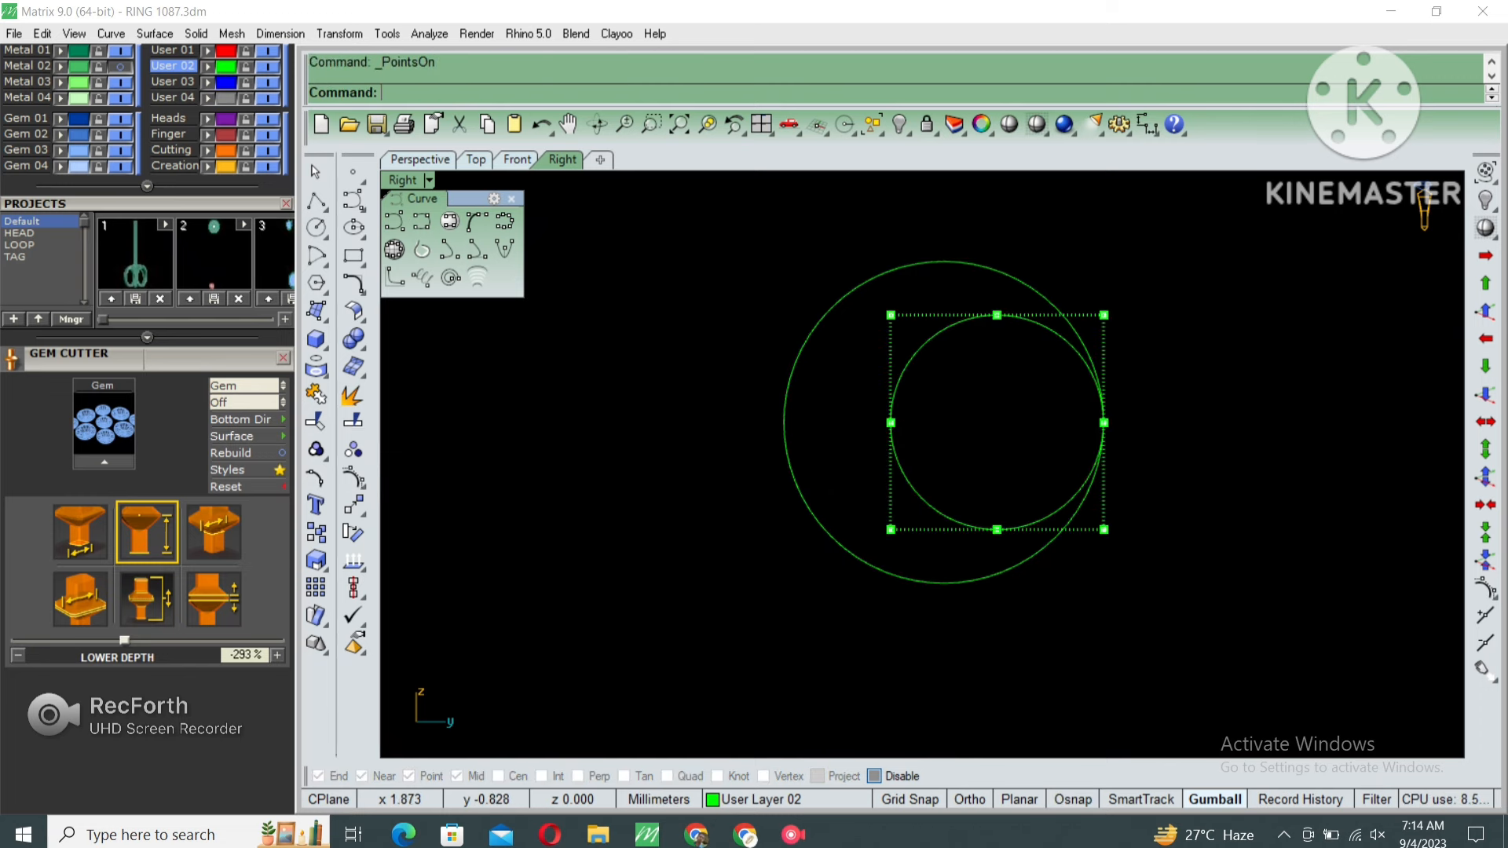
left_click(890, 422)
type("m")
key("Return")
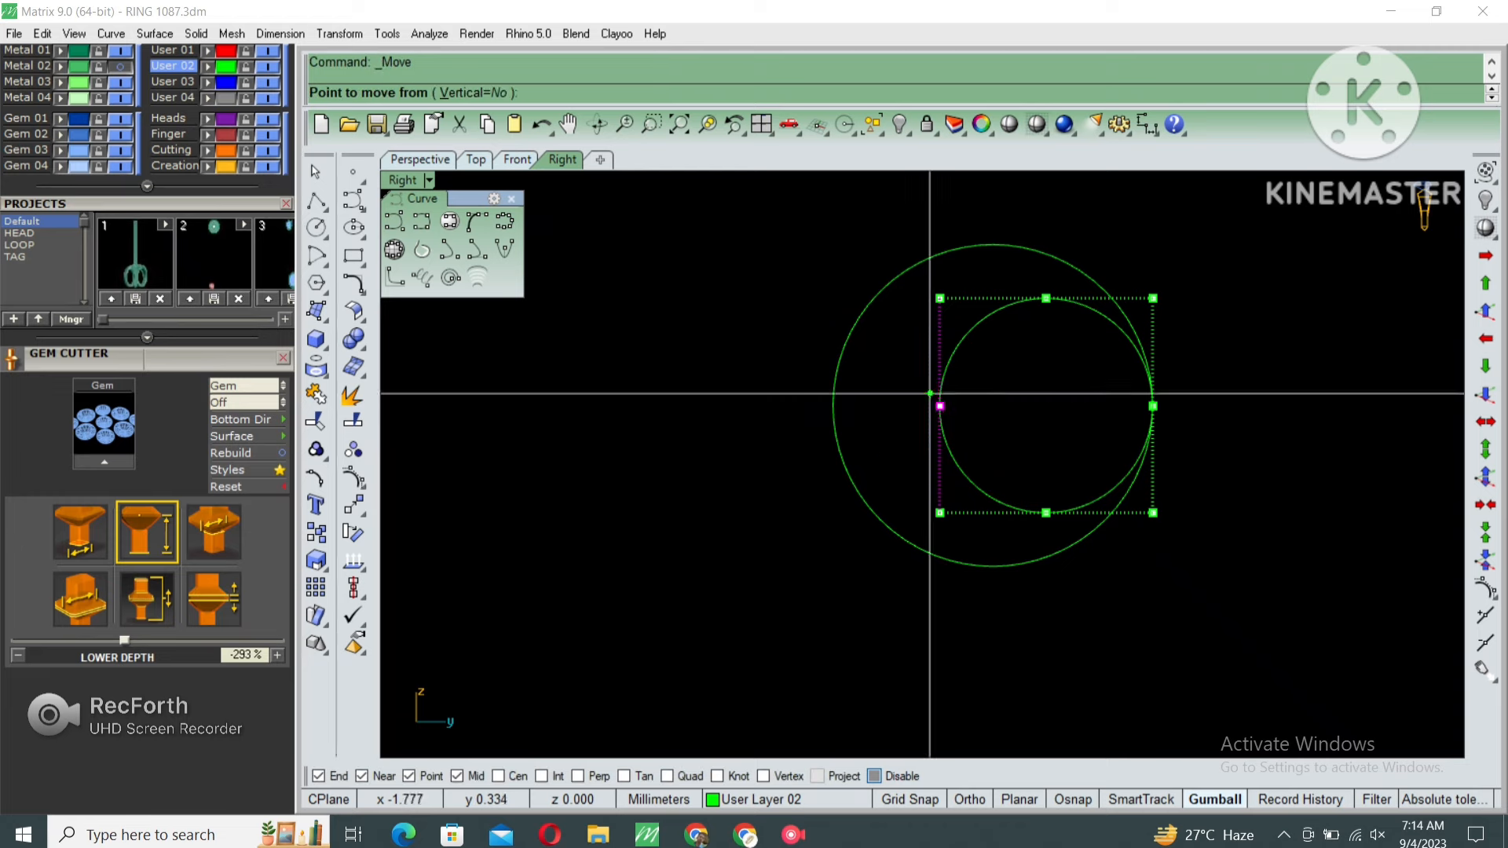
left_click(940, 406)
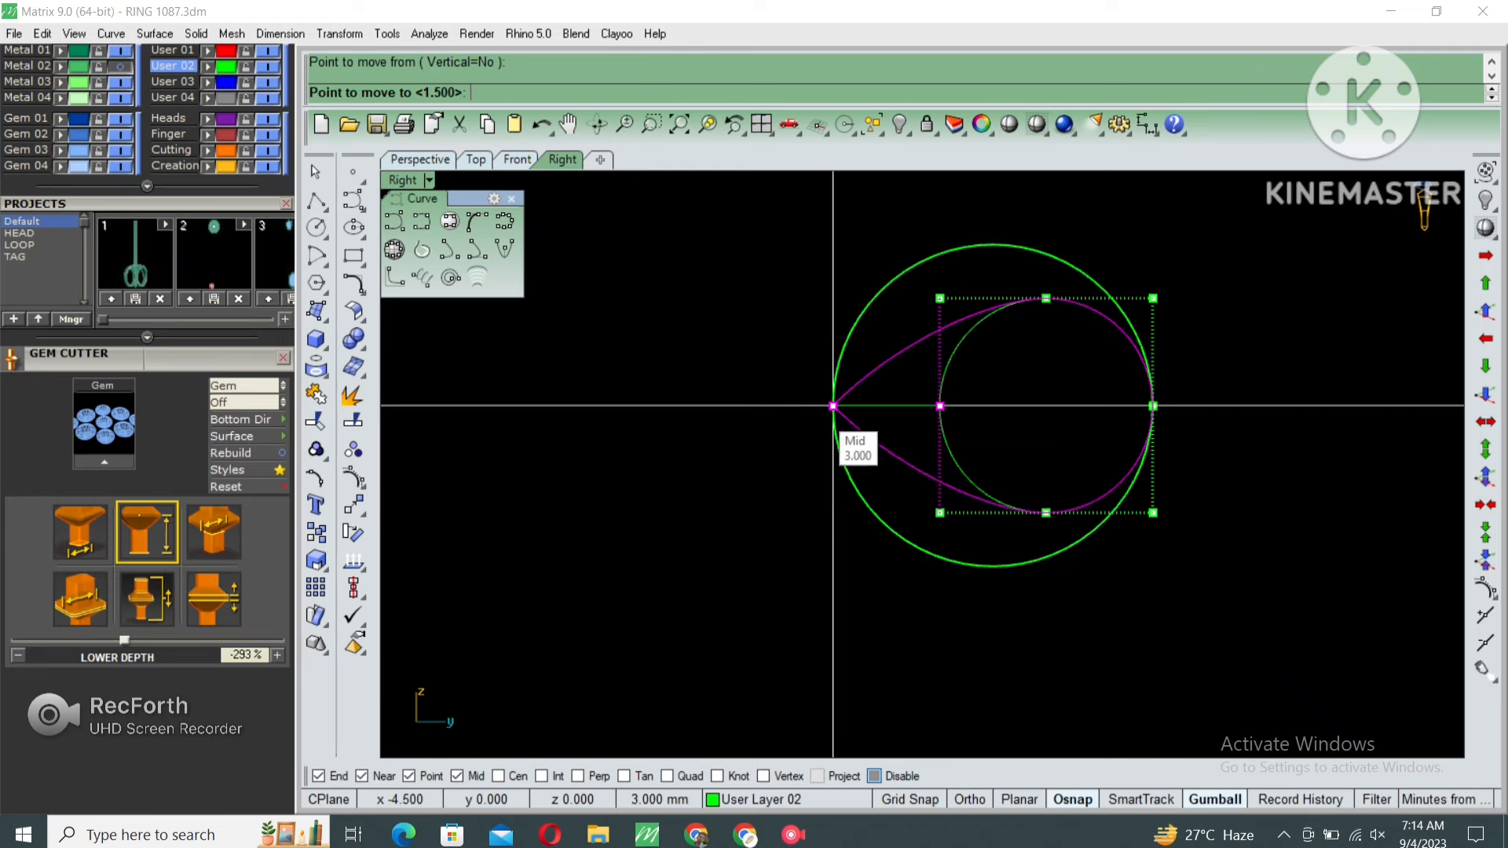
left_click(833, 407)
key("Escape")
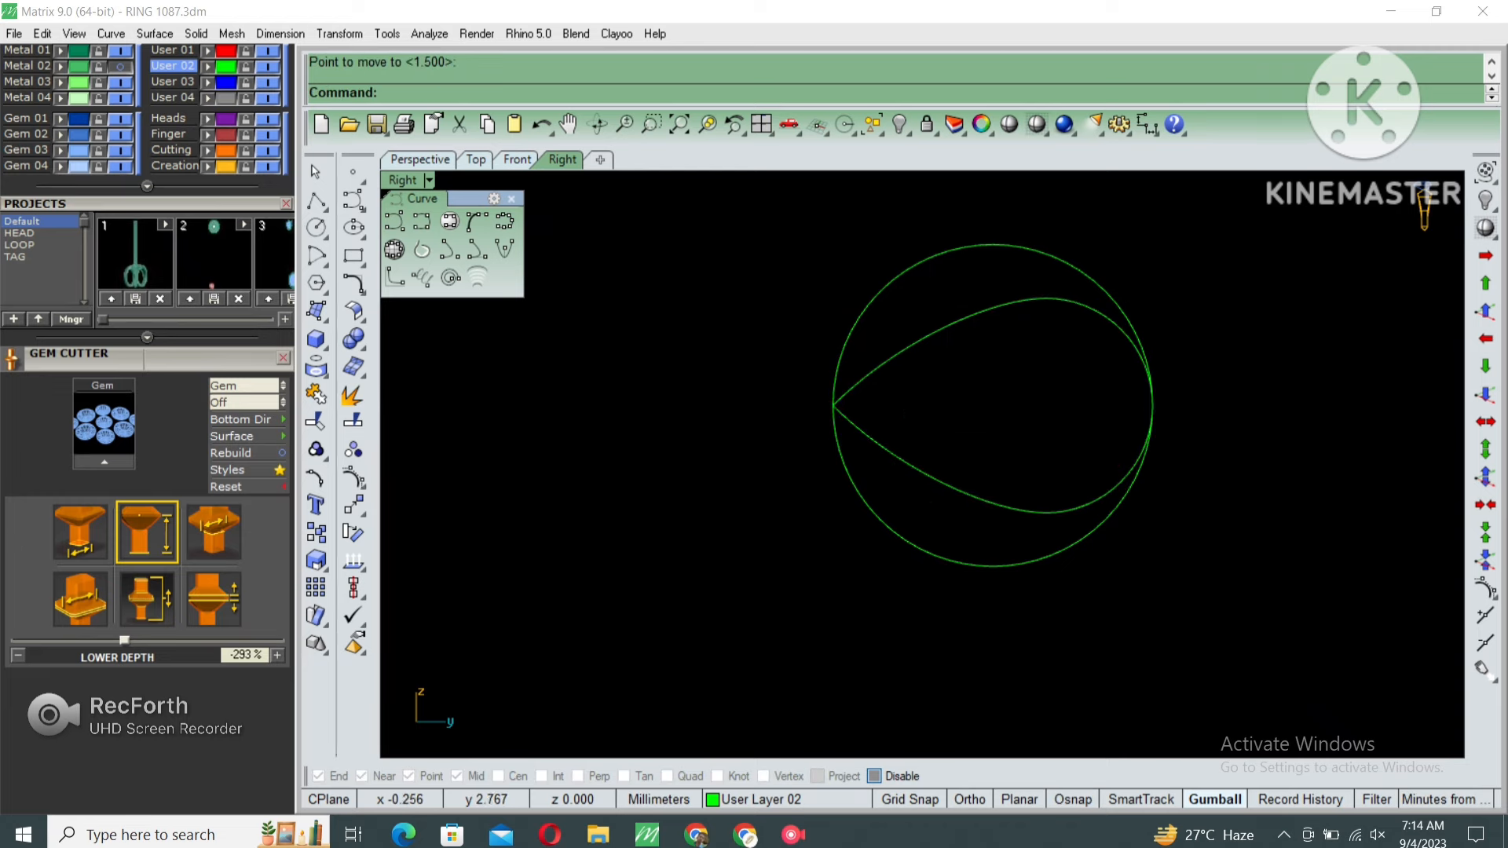
Trace an interpolated curve from the teardrop's tip along its upper side and around the round end, with a blunted corner near the tip.
left_click(833, 406)
left_click(422, 221)
scroll(830, 396, "up", 4)
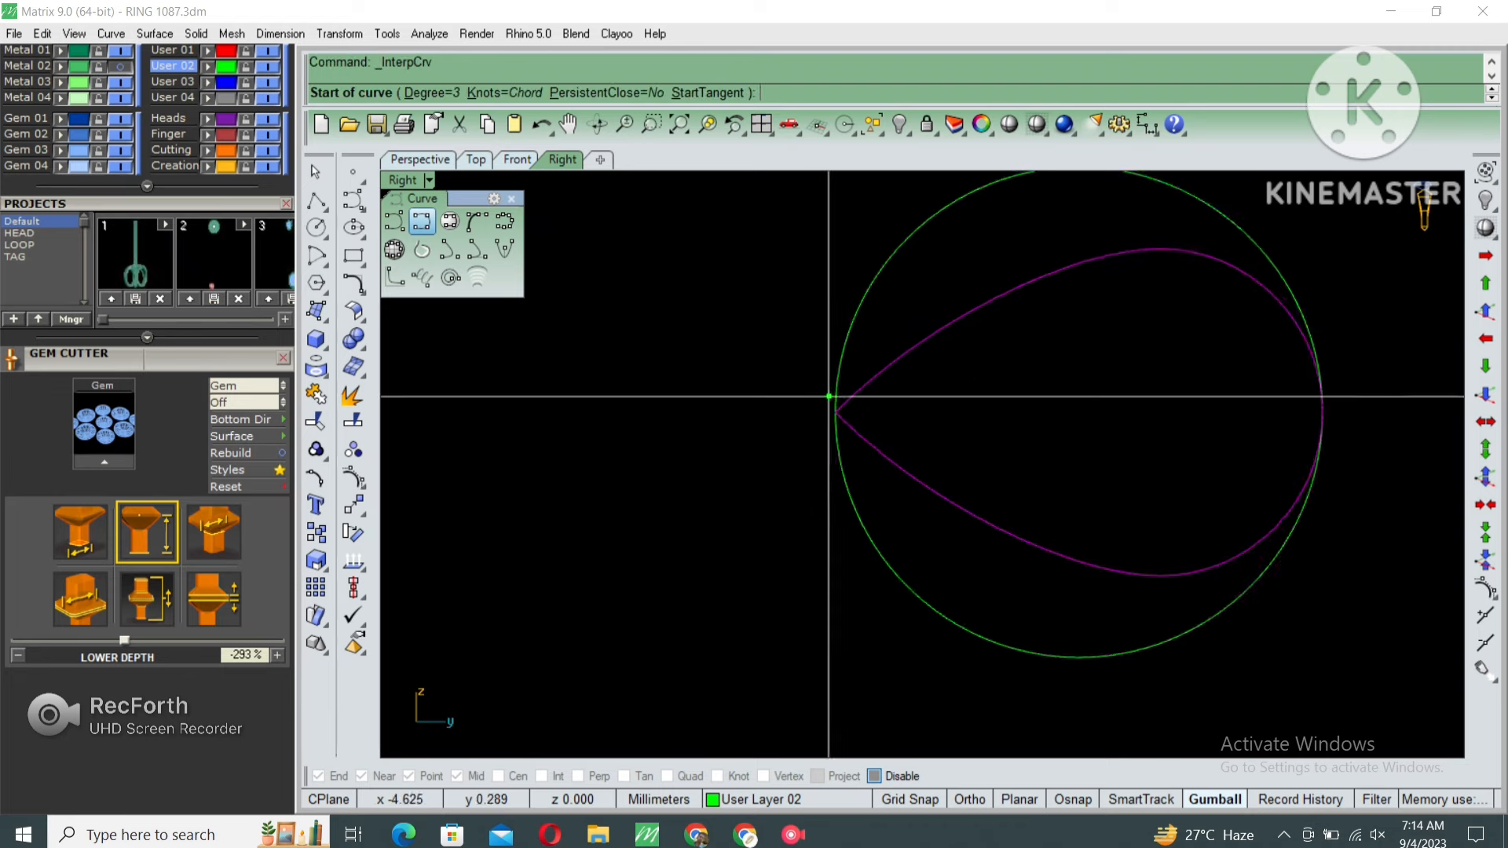
left_click(834, 410, "alt")
scroll(834, 381, "up", 2)
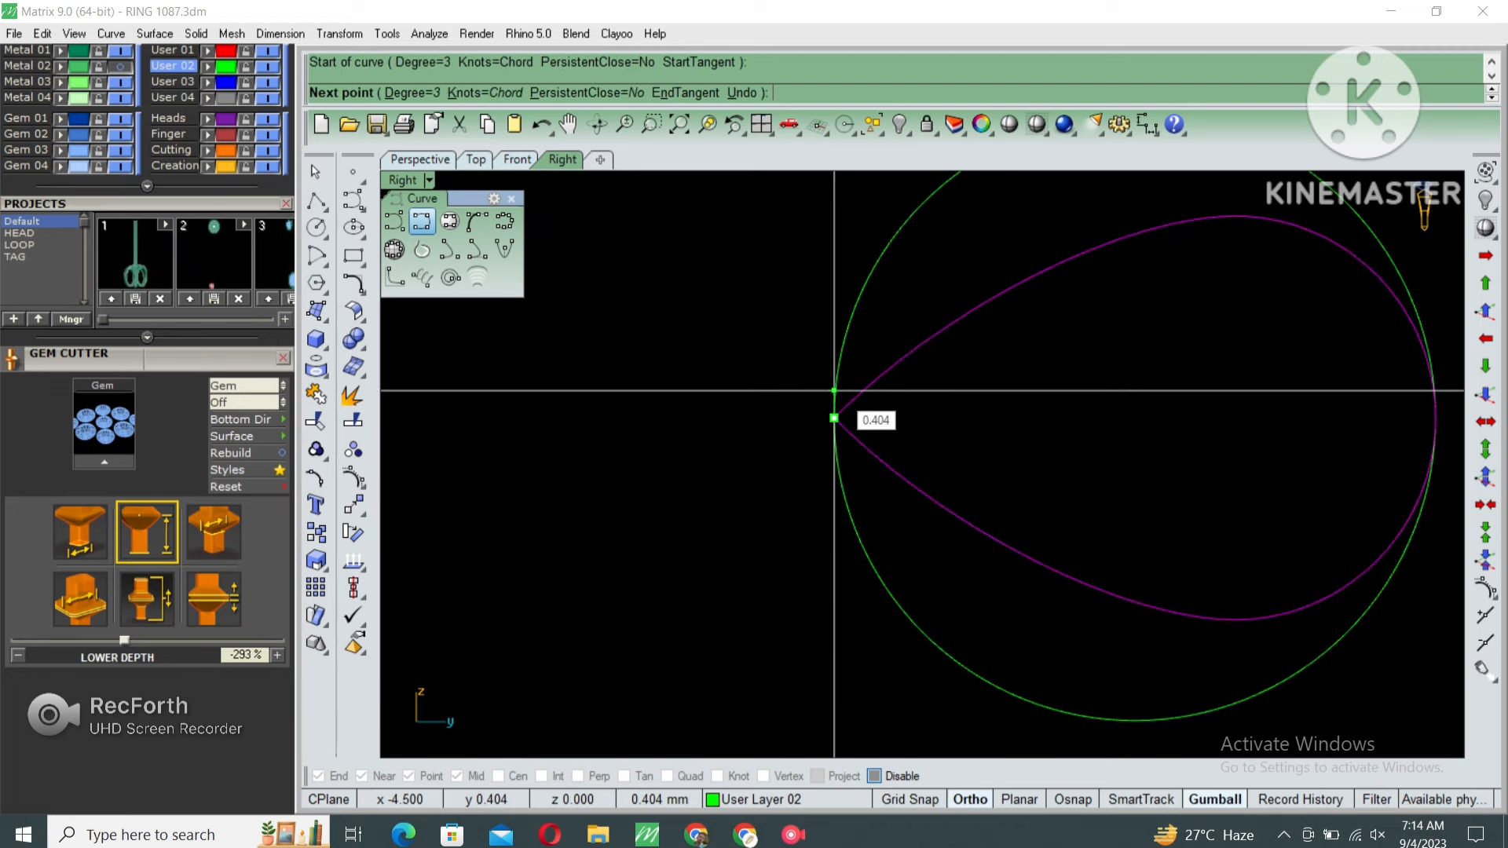
left_click(834, 388)
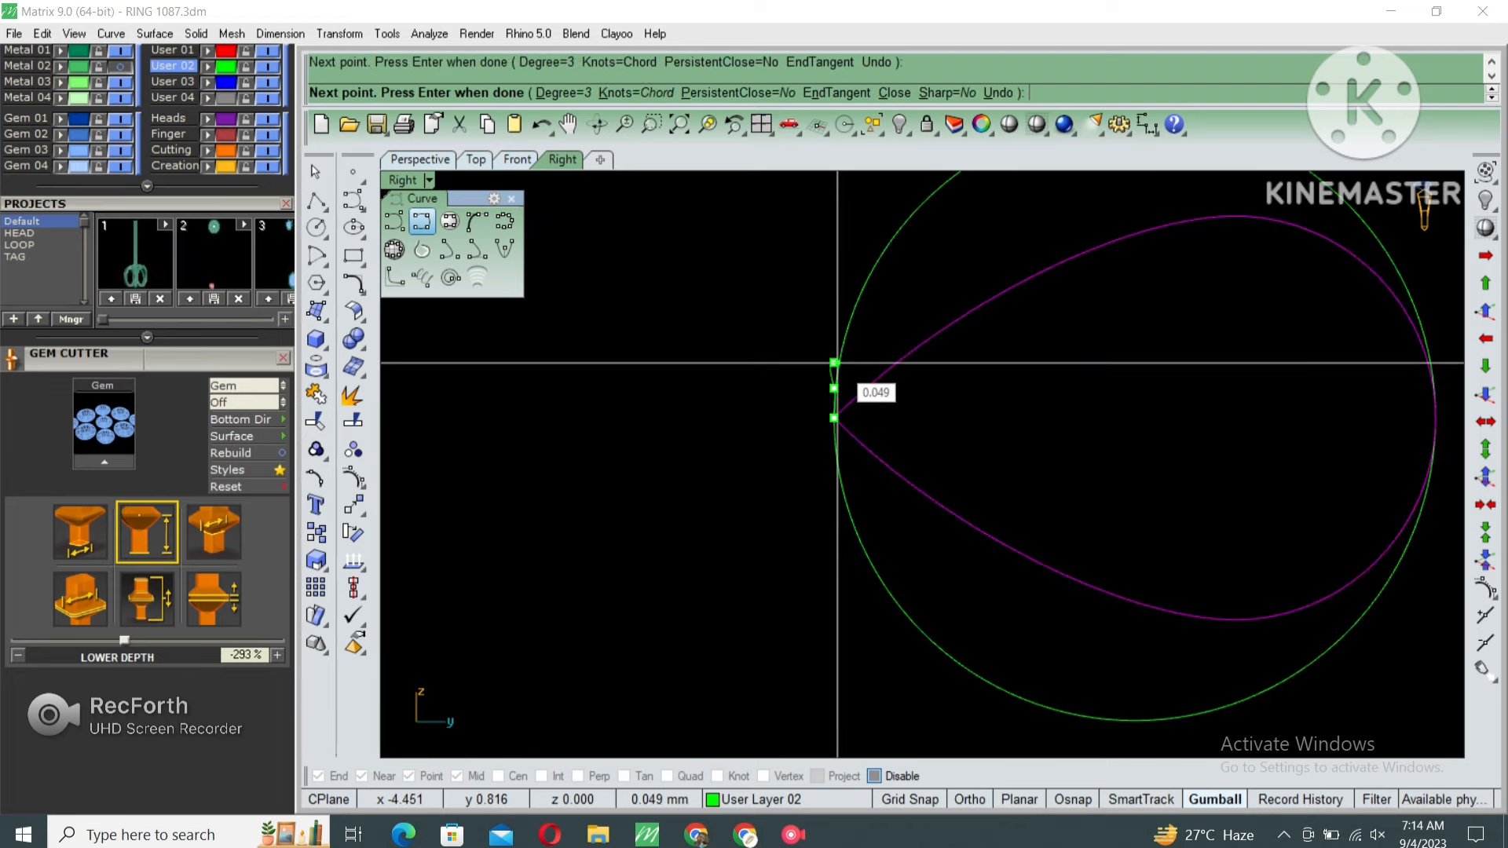
left_click(835, 363)
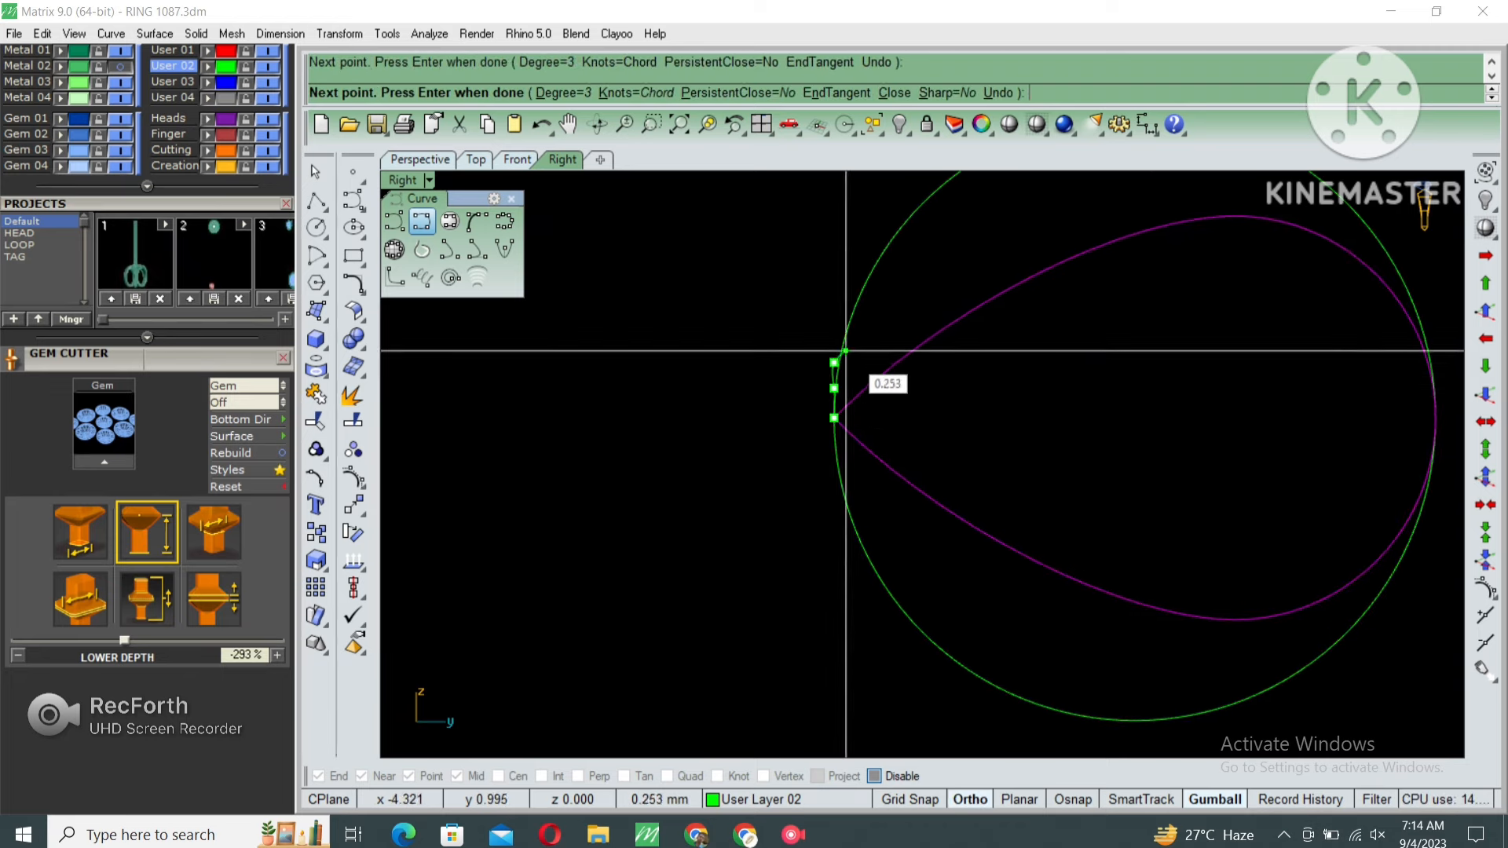
left_click(875, 323)
right_click_drag(1032, 244, 897, 331)
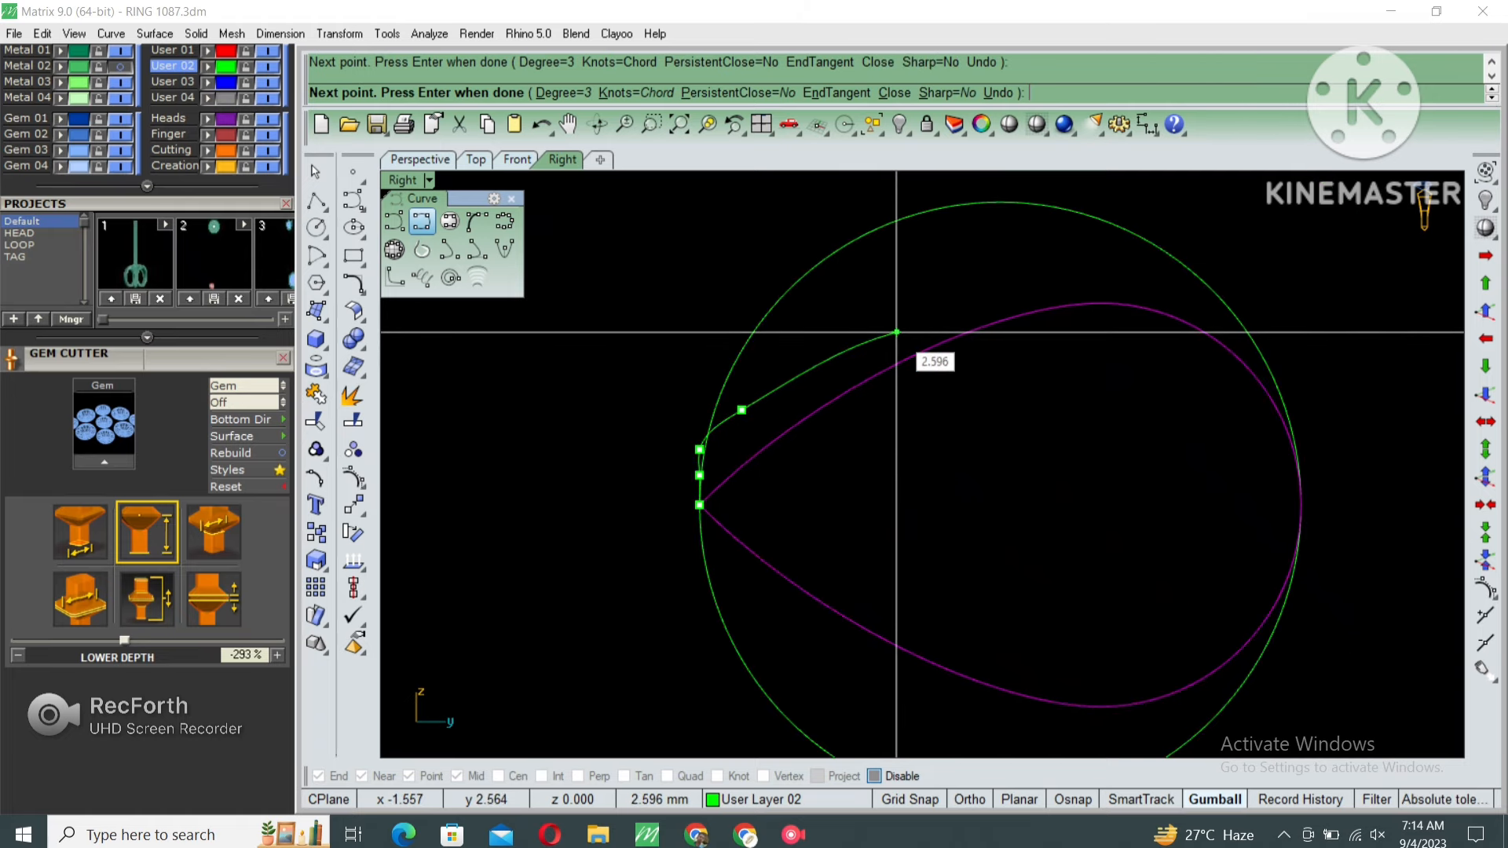
left_click(897, 336)
left_click(1067, 300)
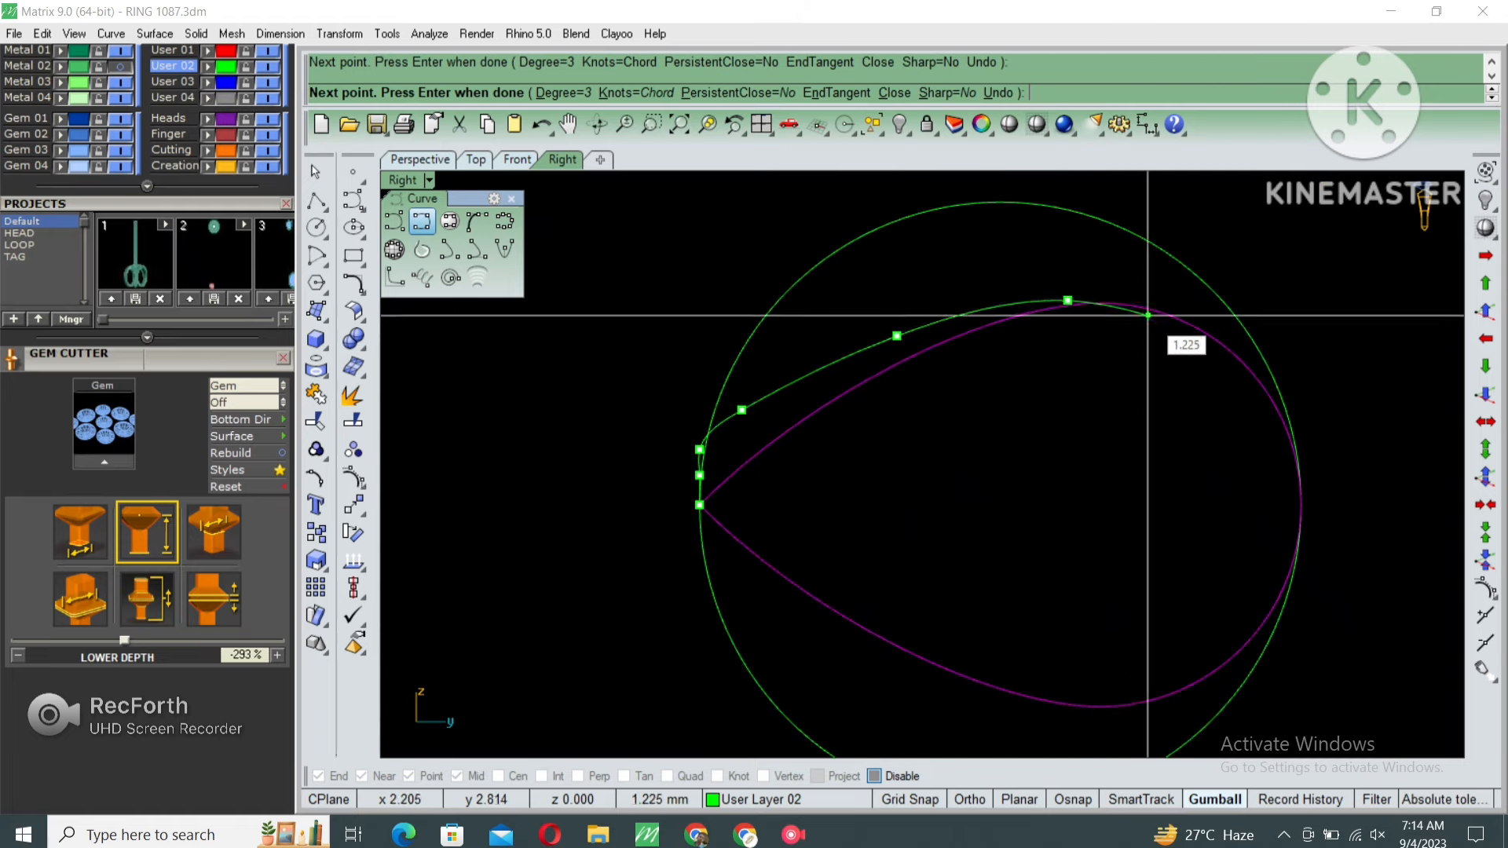
left_click(1214, 337)
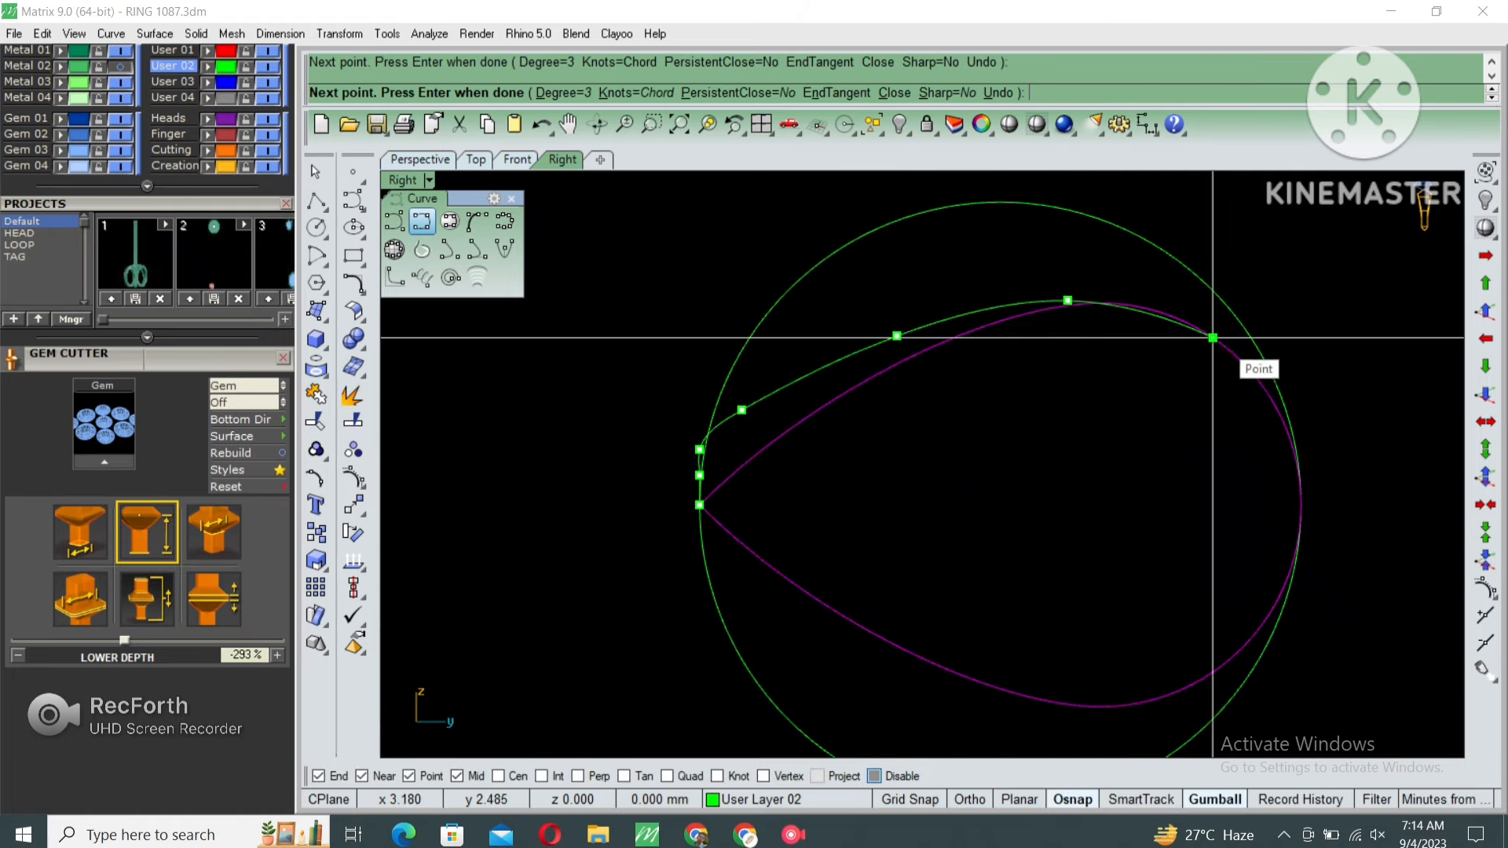
left_click(1298, 468)
left_click(1273, 609)
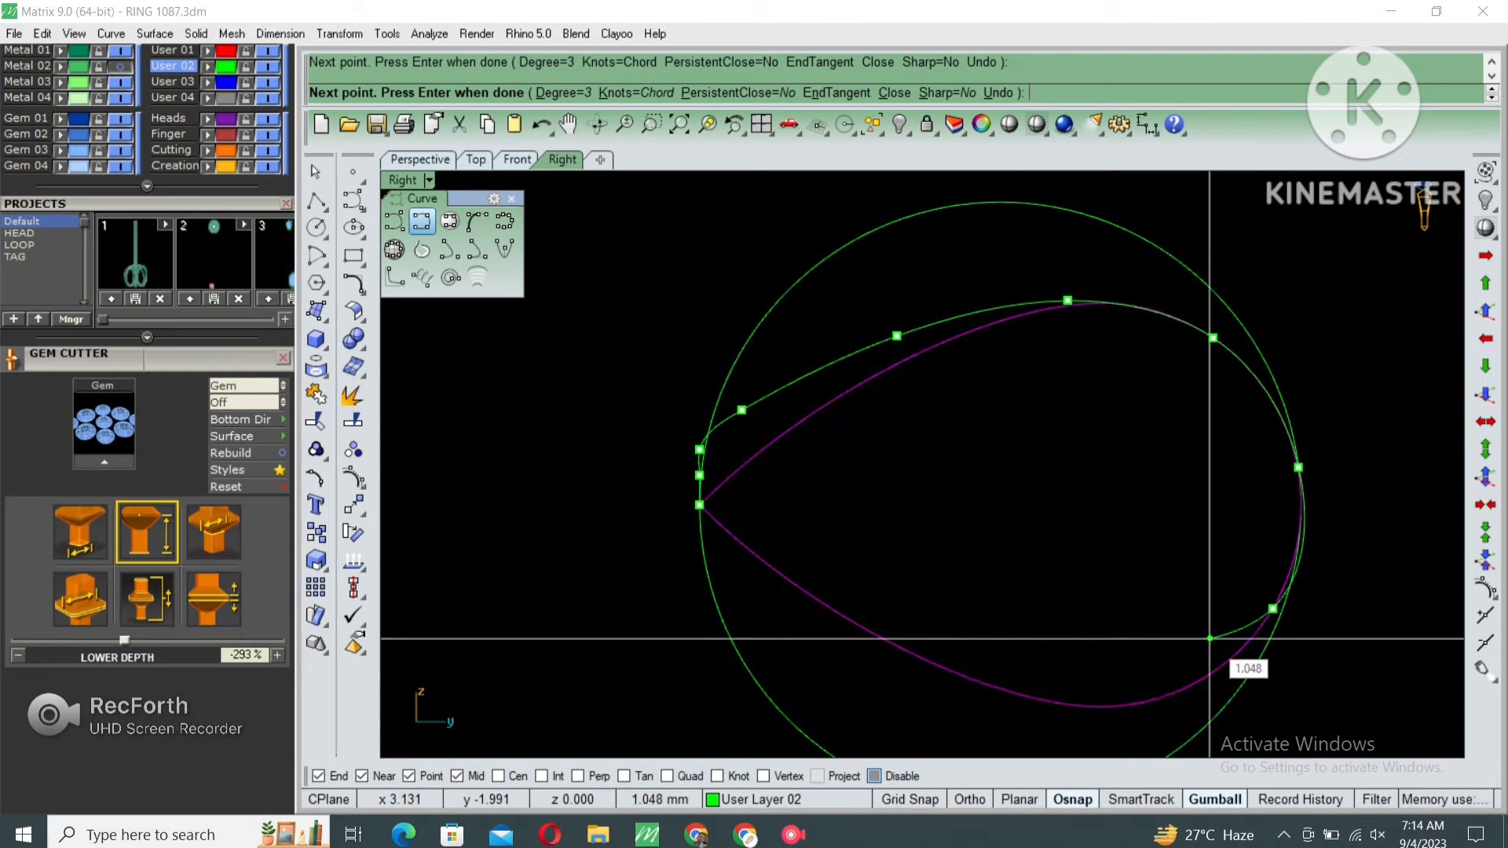
left_click(1155, 697)
key("Return")
Delete the teardrop and the large guide circle, keeping only the traced bail curve.
scroll(1104, 277, "down", 2)
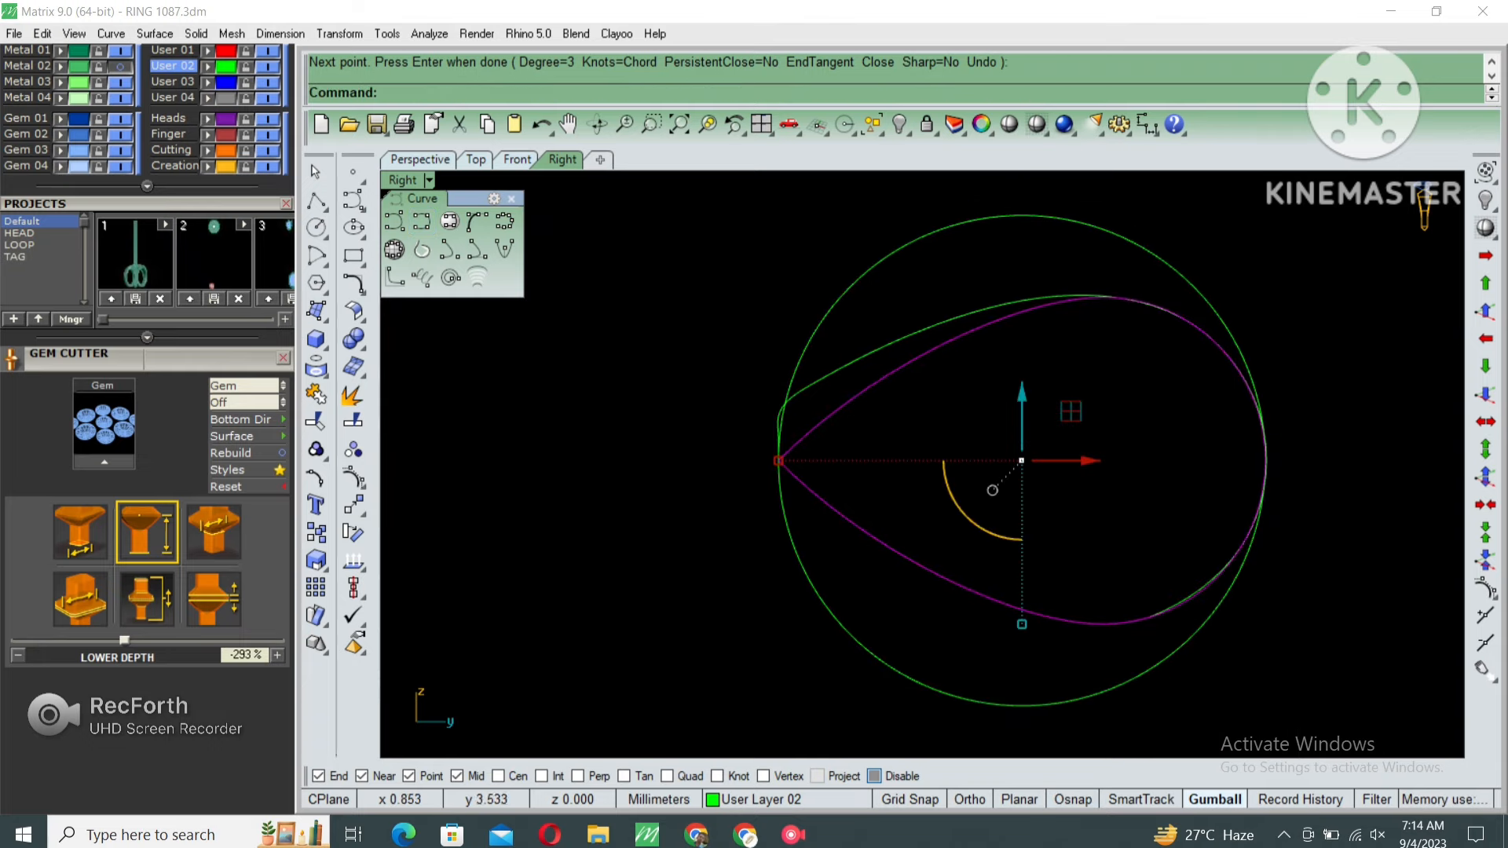
key("Delete")
left_click_drag(1181, 220, 1111, 271)
key("Delete")
Split the bail curve with a horizontal cut plane through its centreline and delete the lower piece and the plane.
left_click(989, 309)
right_click_drag(813, 401, 809, 375)
key("Return")
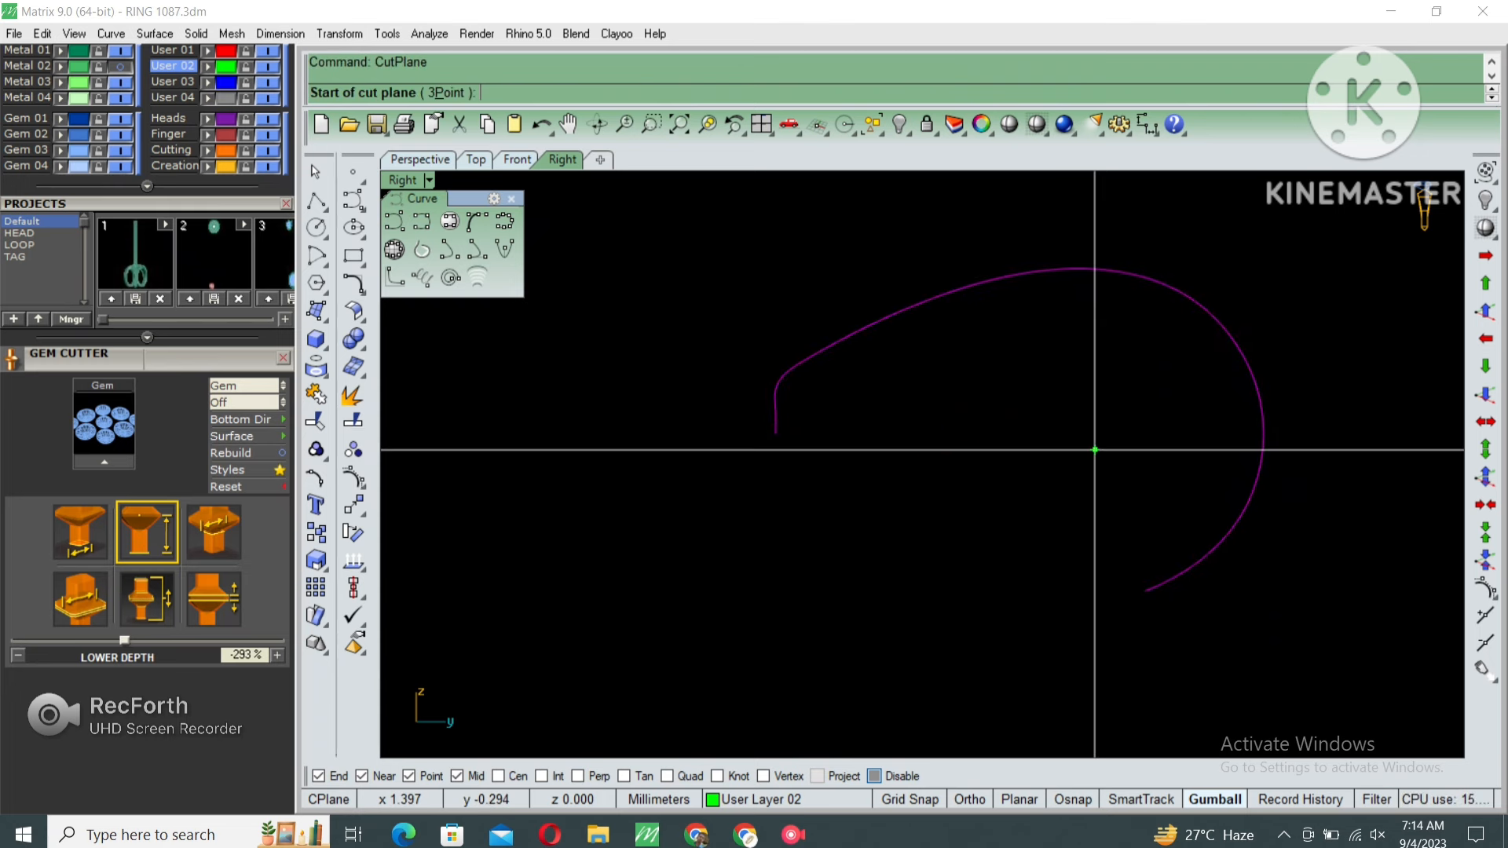
left_click(1097, 434, "shift")
type("sp")
key("Return")
left_click_drag(1025, 421, 990, 504)
key("Return")
left_click(1261, 469)
key("Delete")
left_click(1278, 434)
key("Delete")
scroll(748, 363, "up", 2)
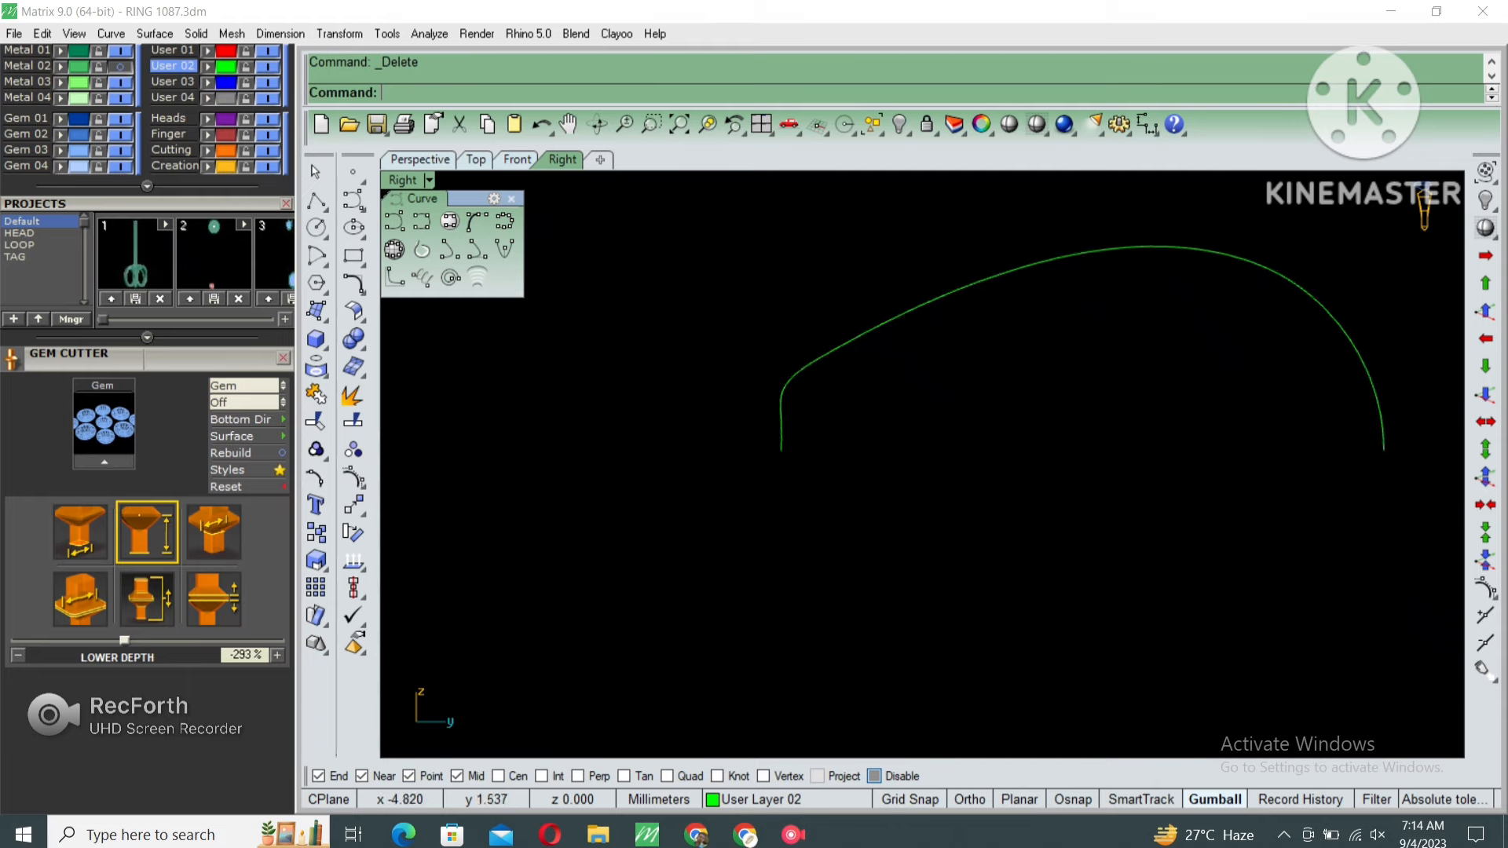
Show the half curve's control points and shift the corner point near the narrow end about 0.09 mm horizontally inward.
left_click(783, 385)
scroll(802, 399, "up", 6)
key("F10")
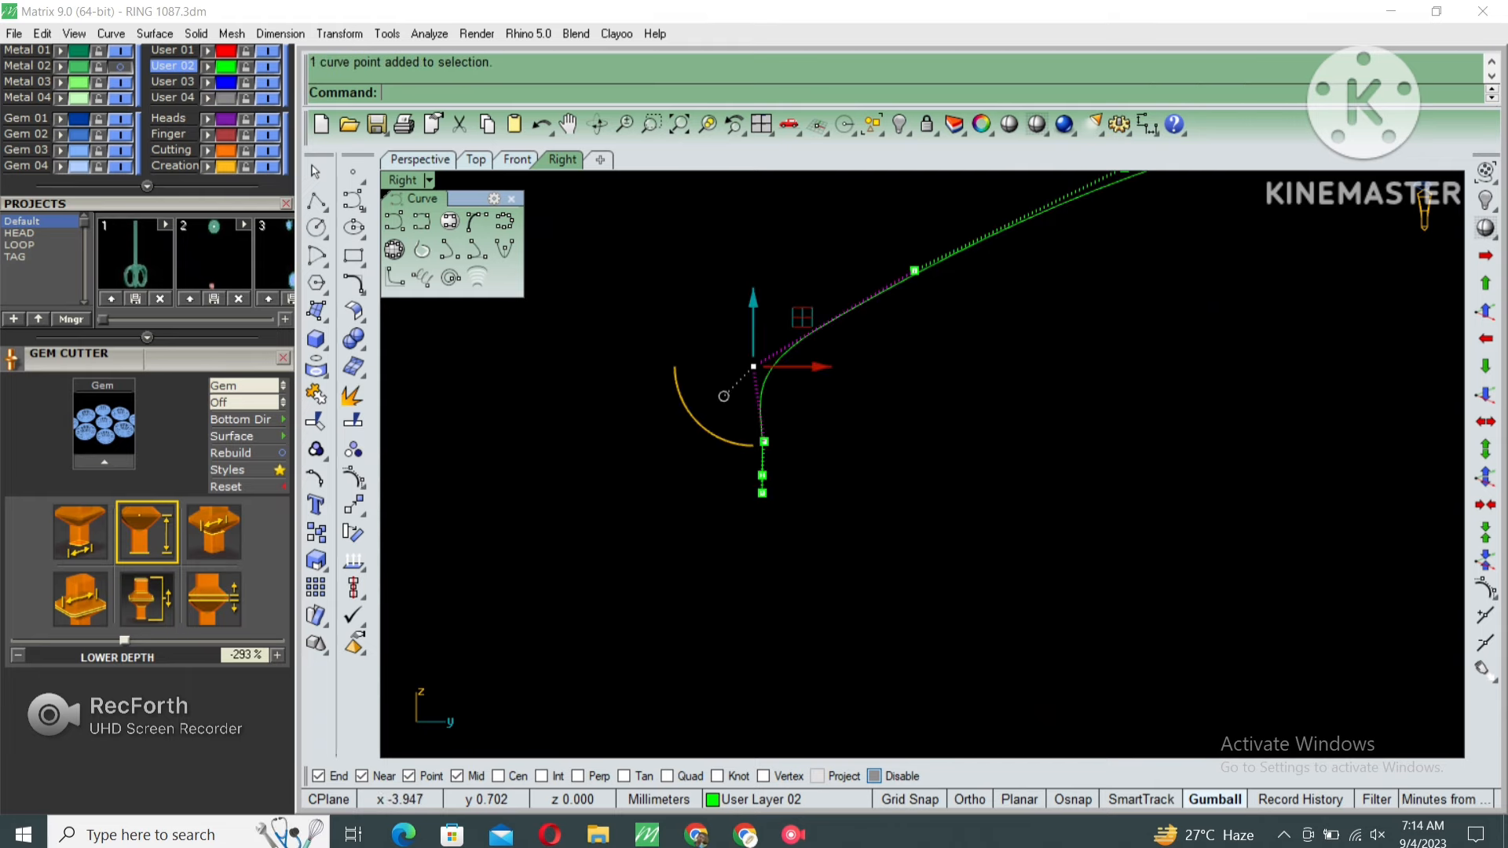
scroll(831, 403, "up", 4)
type("m")
key("Return")
left_click(790, 387)
left_click(806, 387, "shift")
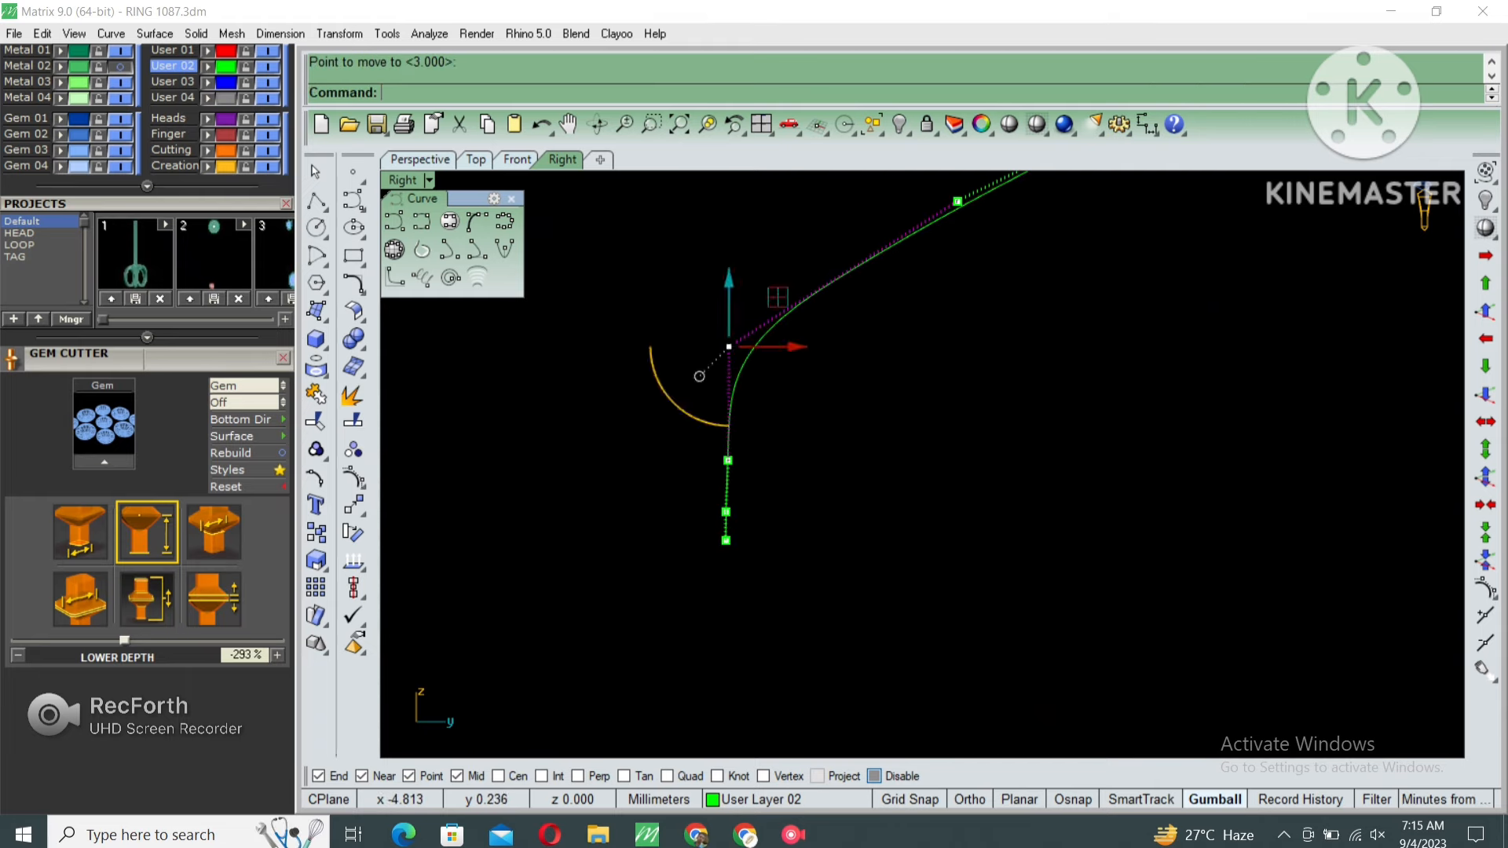
Shift the control point below the corner about 0.02 mm horizontally outward to straighten the narrow end.
left_click(728, 460)
right_click(824, 402)
scroll(818, 407, "up", 6)
left_click(867, 390)
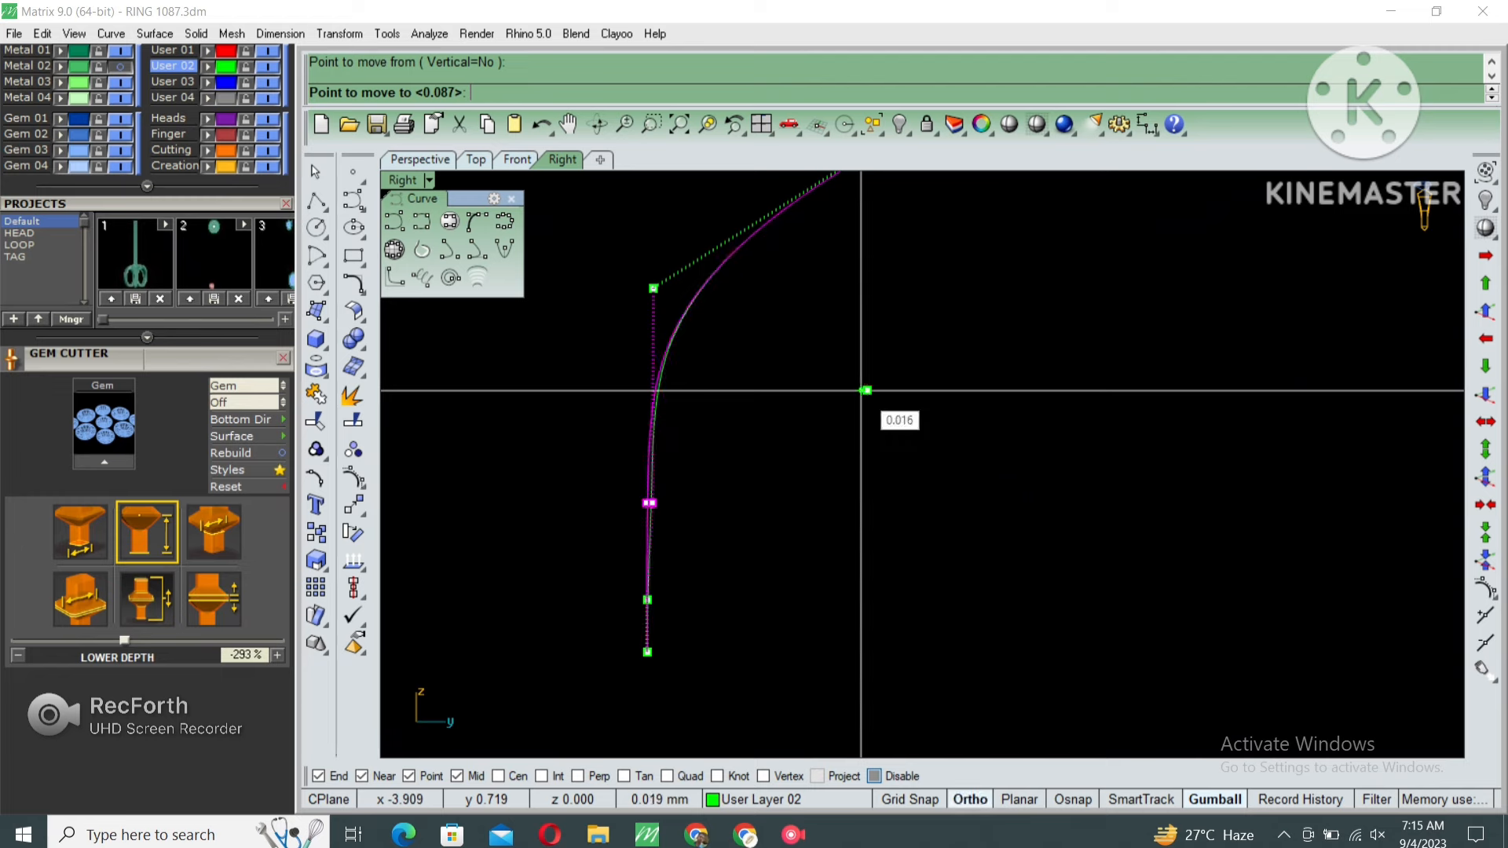
left_click(861, 390, "shift")
scroll(758, 358, "down", 14)
right_click_drag(1060, 358, 835, 402)
scroll(848, 400, "down", 4)
key("Escape")
key("Escape")
Mirror a copy of the half curve across the horizontal axis through the origin to complete the bail outline.
left_click(844, 305)
right_click_drag(945, 424, 1004, 416)
type("mi")
key("Return")
type("0")
key("Return")
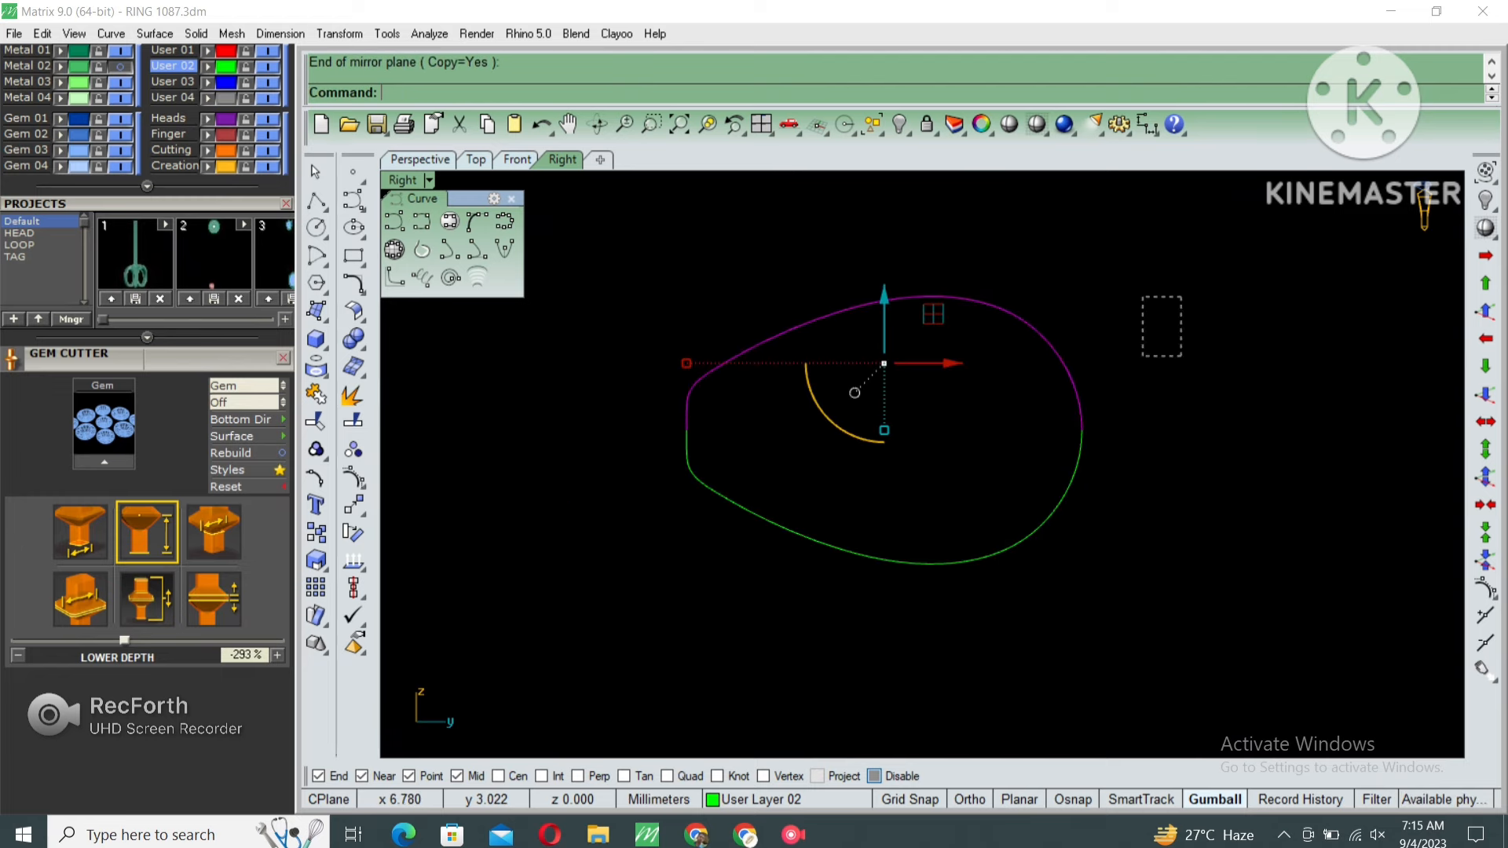
Show both halves' control points, select those around the round end and scale them slightly in height.
left_click_drag(1143, 356, 978, 510)
key("F10")
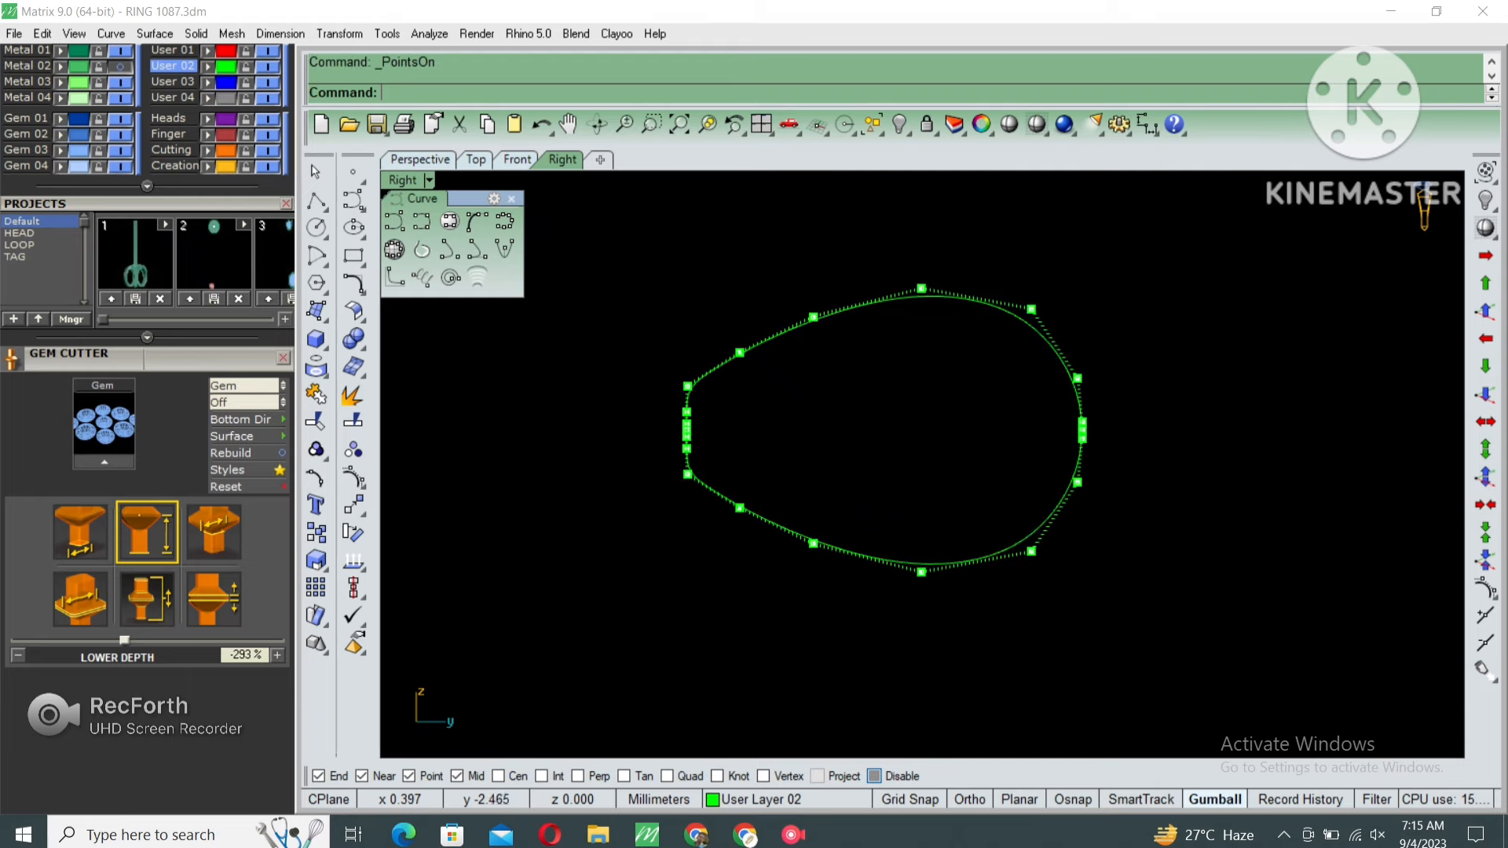
left_click_drag(869, 228, 1191, 693)
scroll(959, 548, "up", 3)
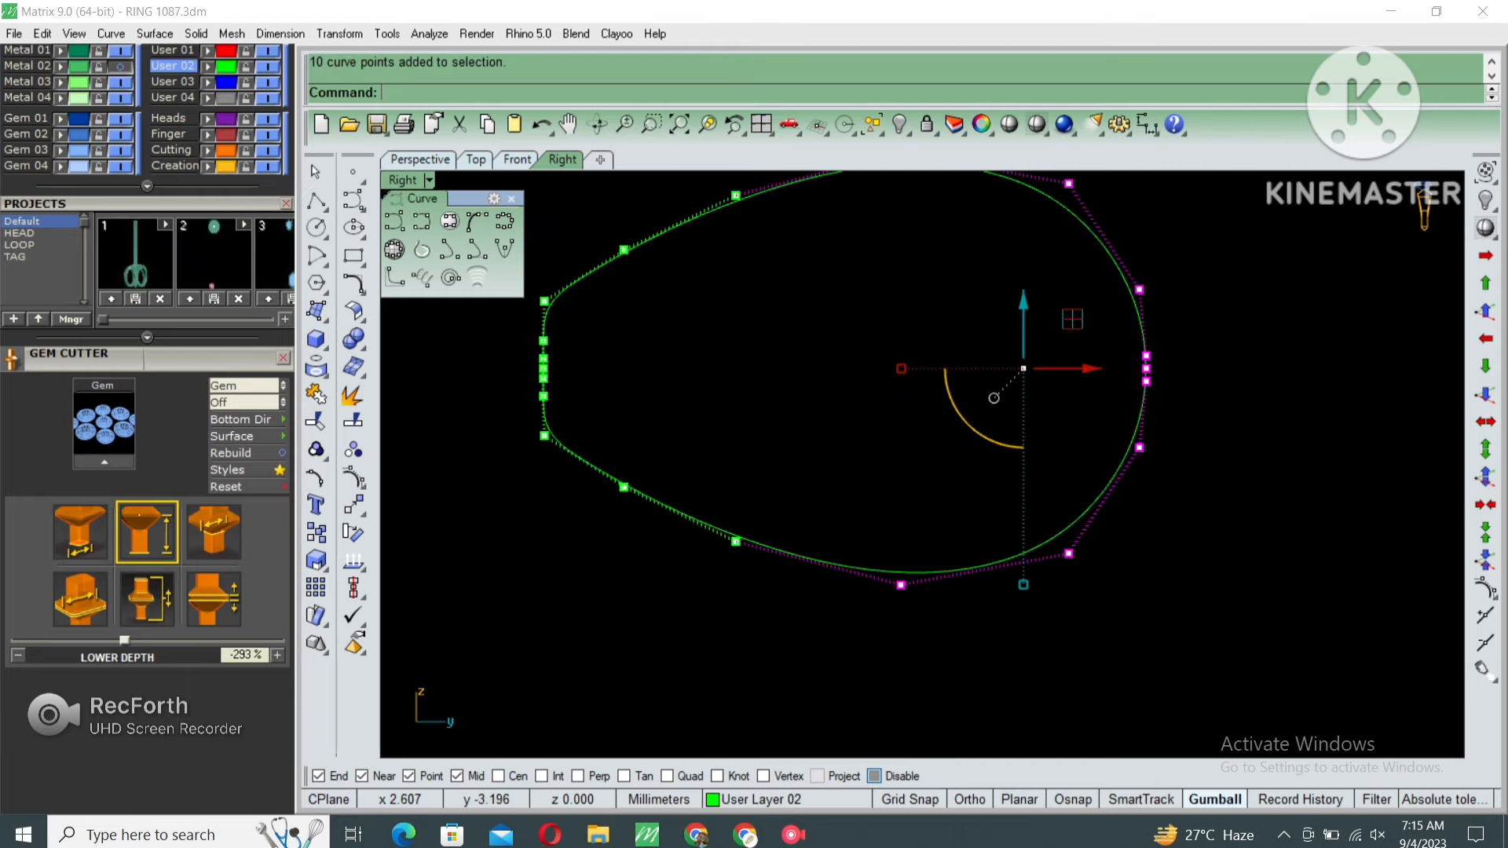
left_click_drag(1023, 584, 1023, 586)
right_click_drag(1048, 583, 1054, 662)
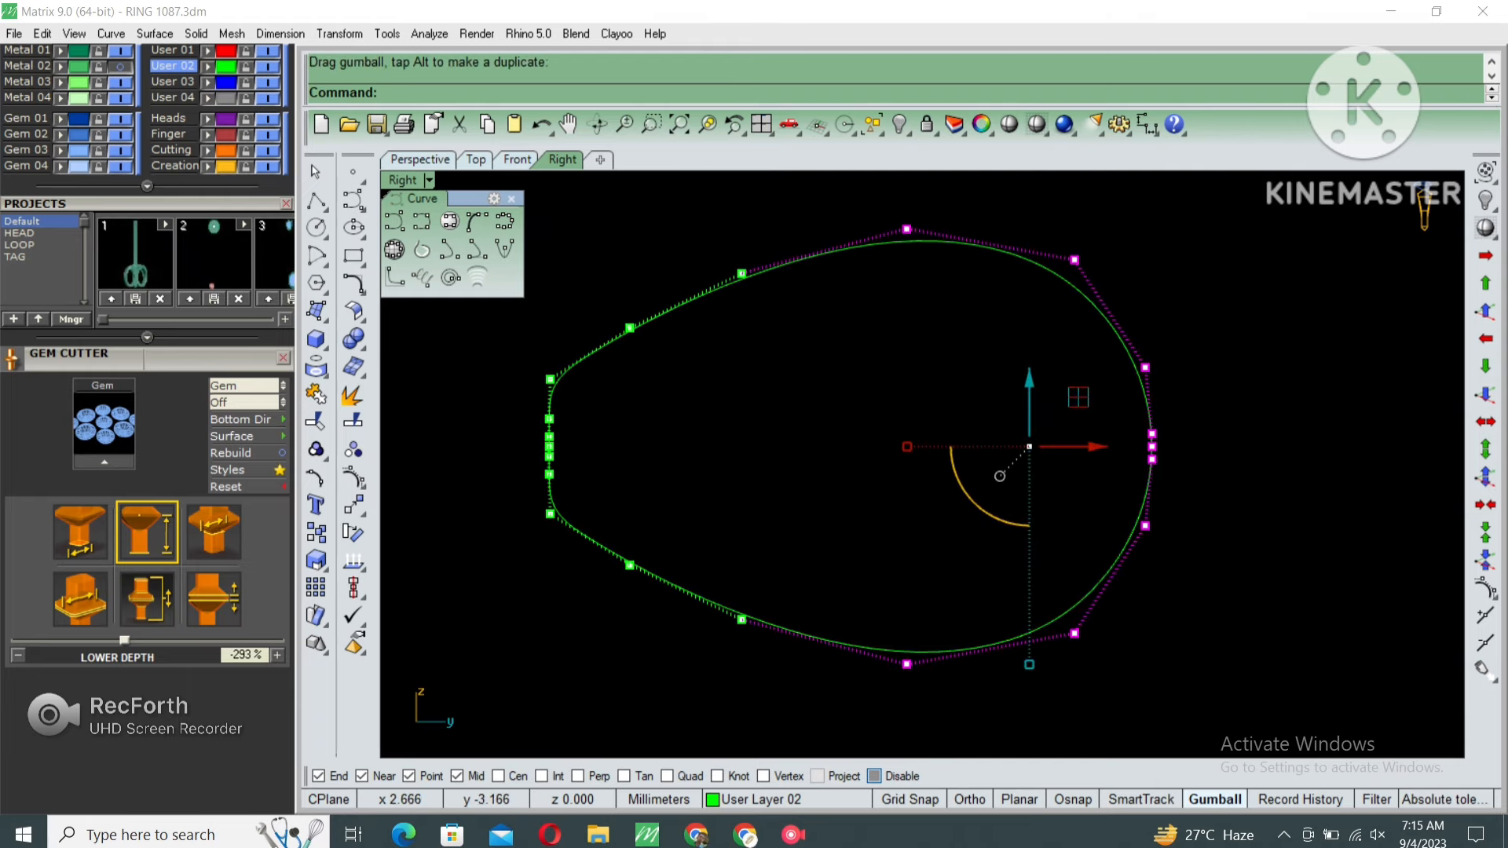
Scale the control points around the bail outline's round end slightly in height, including the pair at its shoulder, and hide the points.
left_click_drag(1029, 665, 1029, 674)
scroll(967, 500, "down", 4)
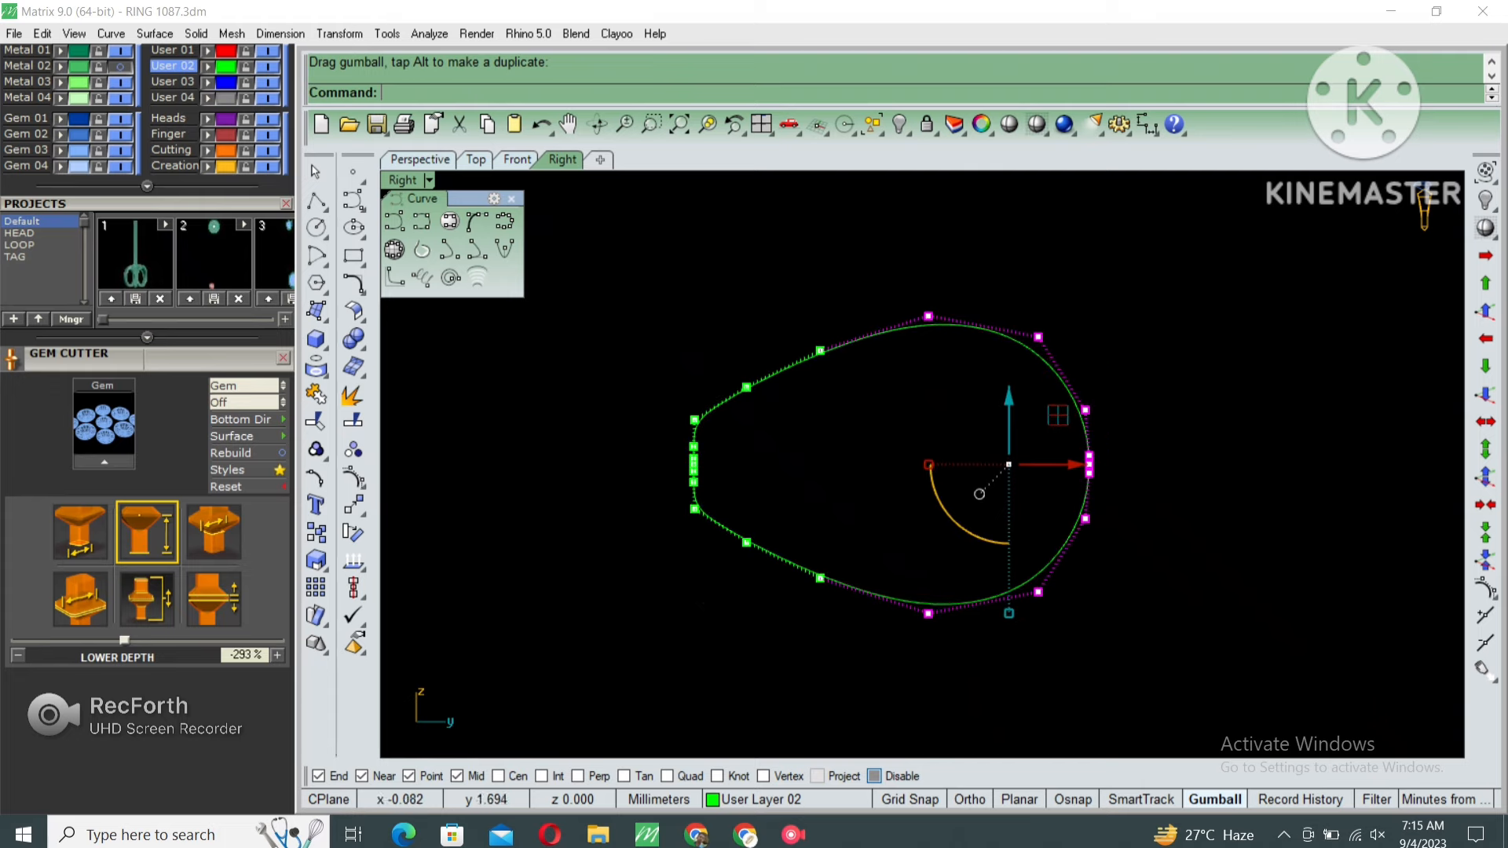
left_click_drag(893, 275, 986, 650)
scroll(952, 603, "up", 4)
scroll(1021, 564, "down", 4)
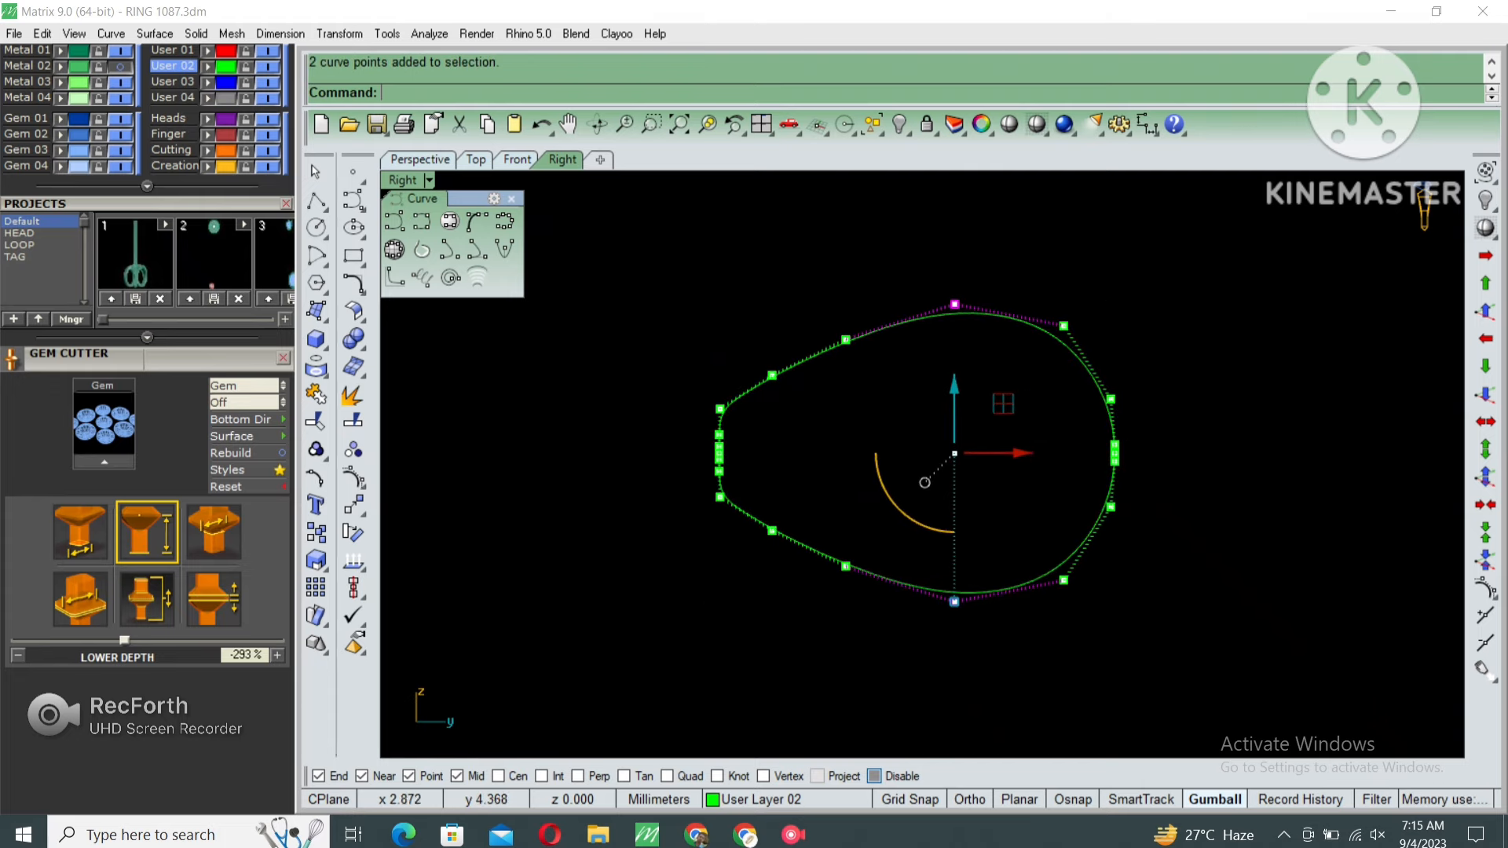
left_click_drag(1034, 235, 1095, 637)
scroll(1069, 586, "up", 4)
left_click_drag(1061, 578, 1061, 584)
scroll(1077, 597, "down", 4)
key("Escape")
key("Escape")
Join the two mirrored halves into one closed bail outline.
left_click_drag(1182, 323, 651, 594)
right_click_drag(705, 541, 760, 509)
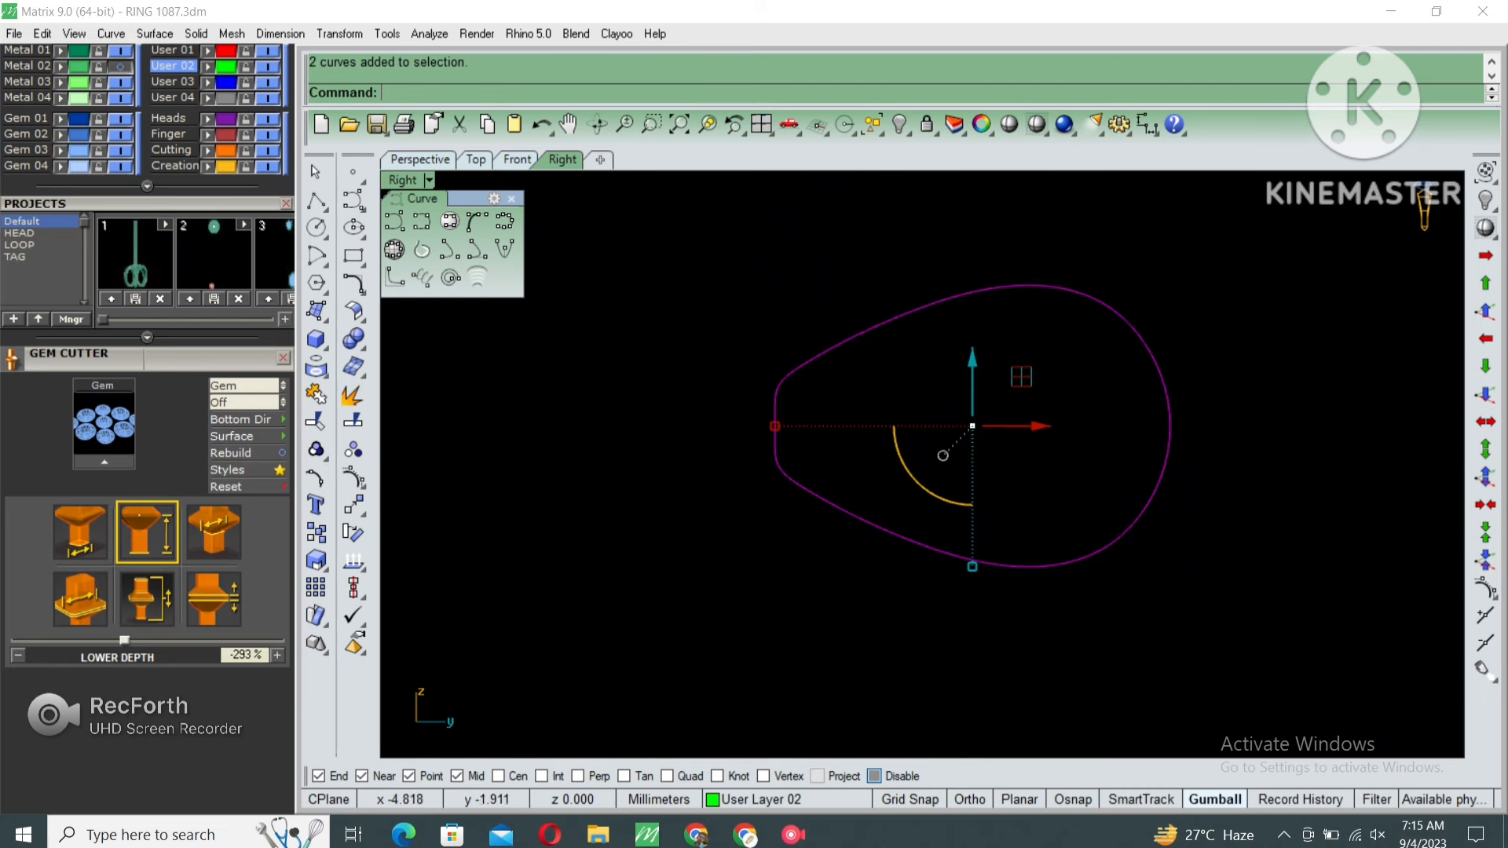
key("ctrl+j")
Show the joined outline's control points, delete the extra middle point at the round end, check the narrow end and hide the points.
right_click_drag(1012, 382, 901, 404)
left_click(1061, 435)
key("F10")
scroll(1049, 427, "up", 10)
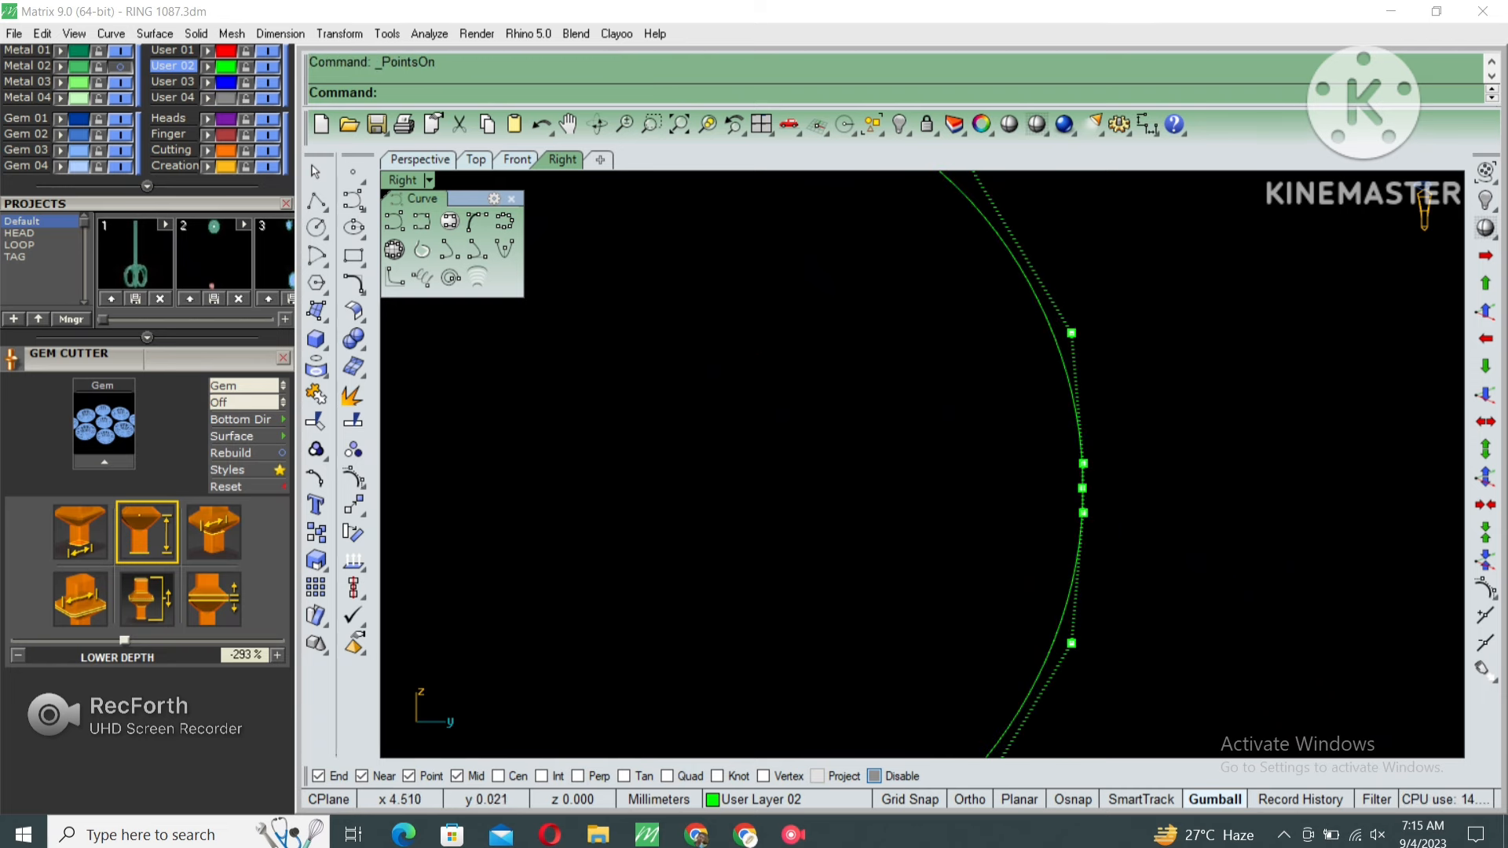
scroll(1080, 471, "down", 4)
scroll(687, 440, "up", 6)
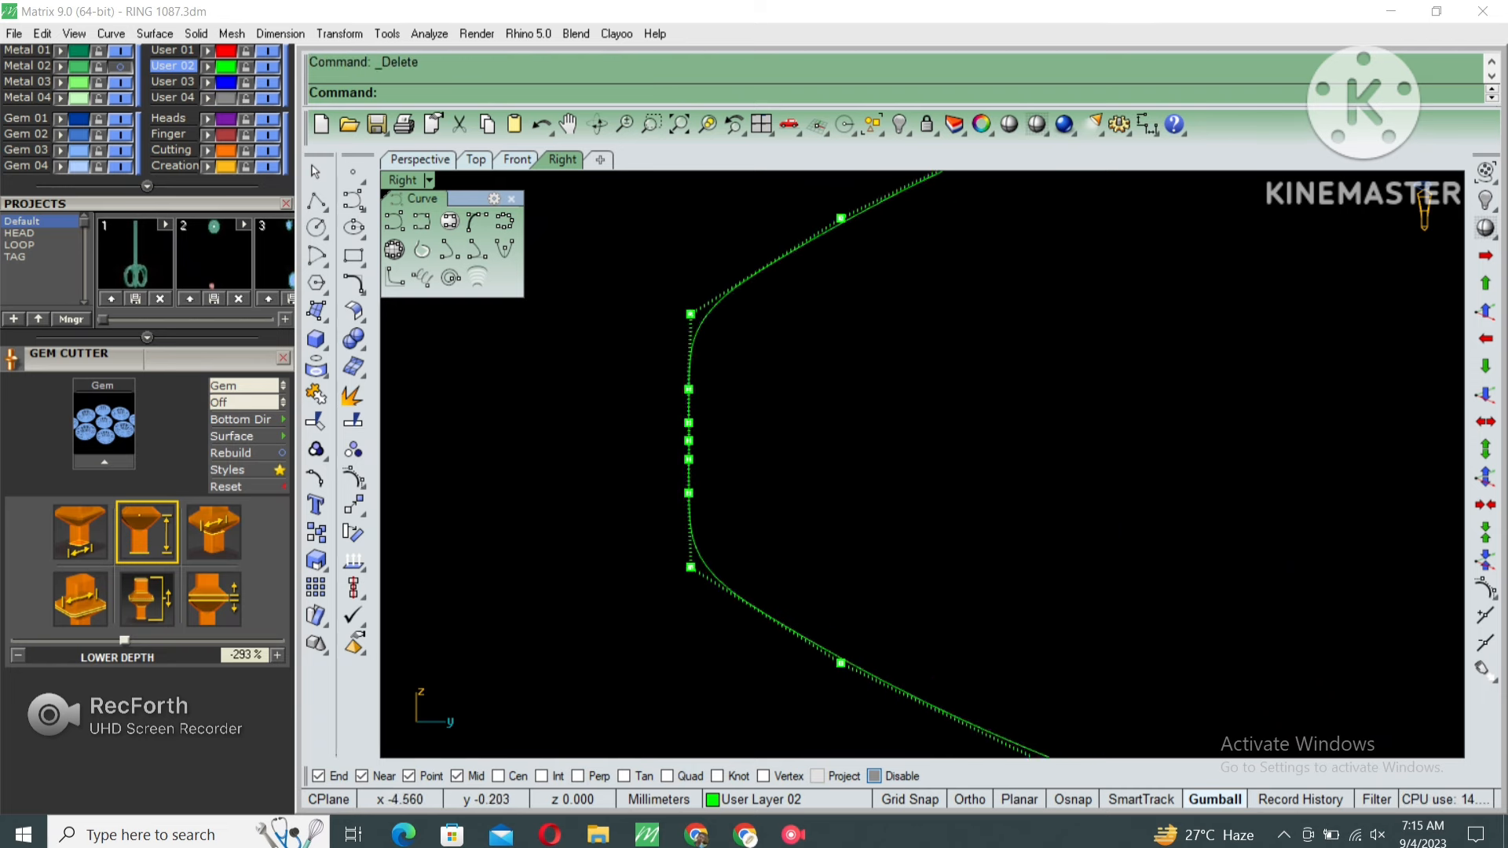
scroll(702, 427, "down", 6)
key("Escape")
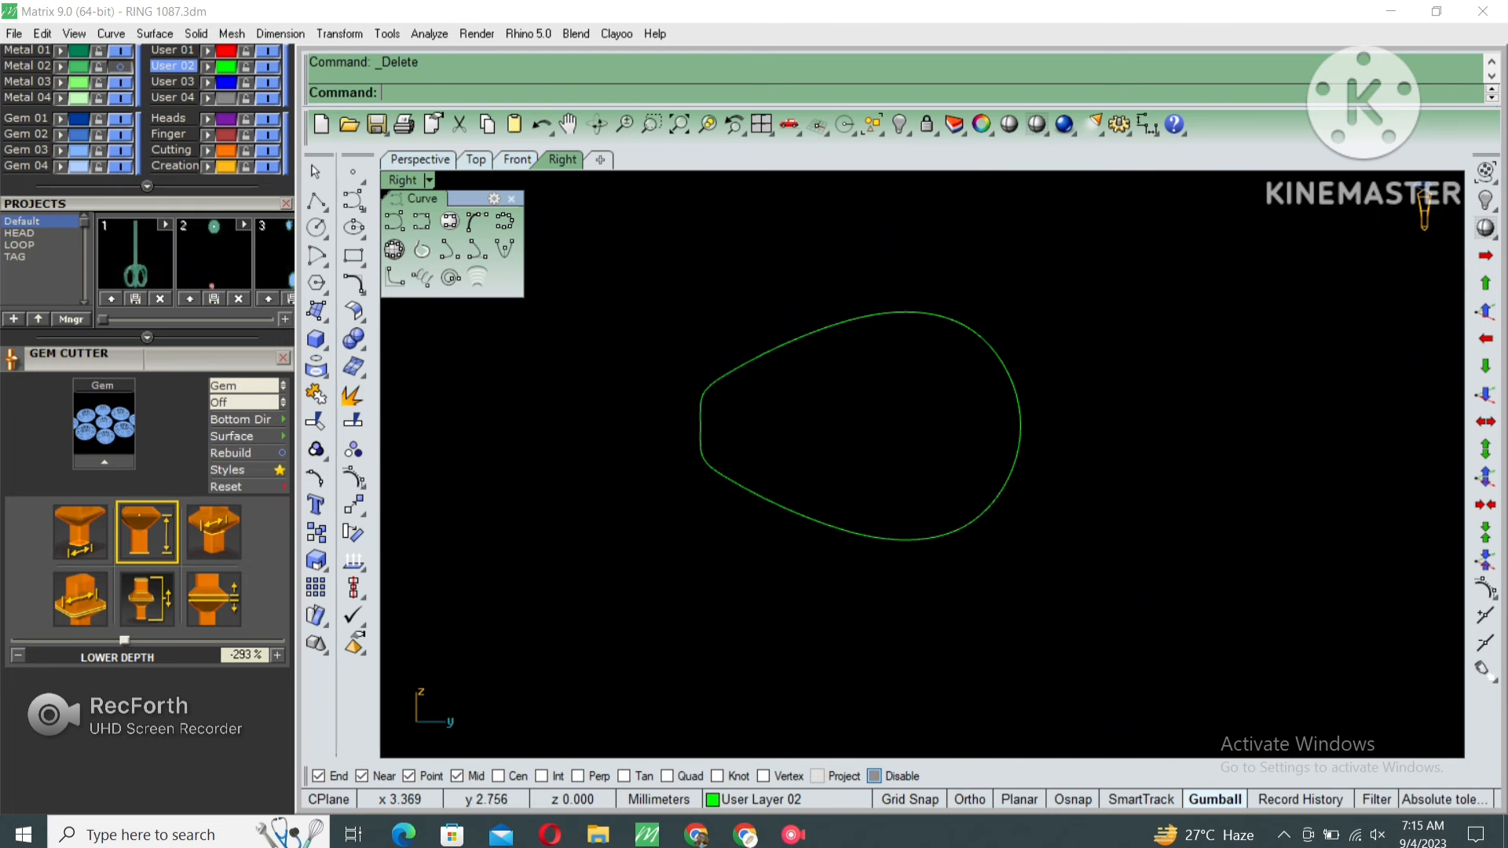
Try to offset the closed bail outline 0.8 mm inward.
left_click(910, 312)
right_click_drag(911, 378, 958, 342)
type("o")
key("Return")
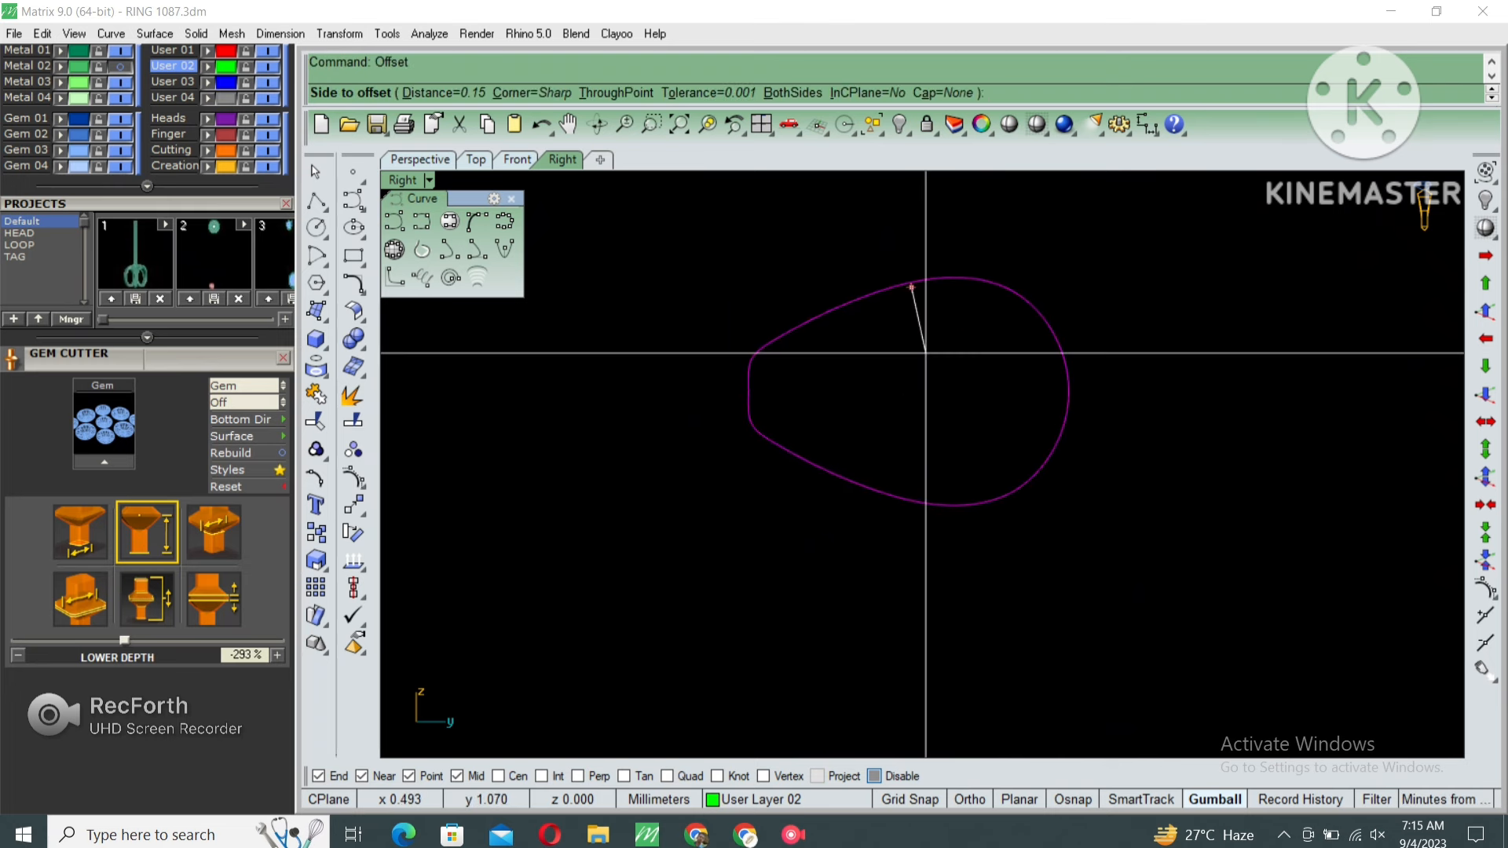
type(".8")
key("Return")
left_click(916, 310)
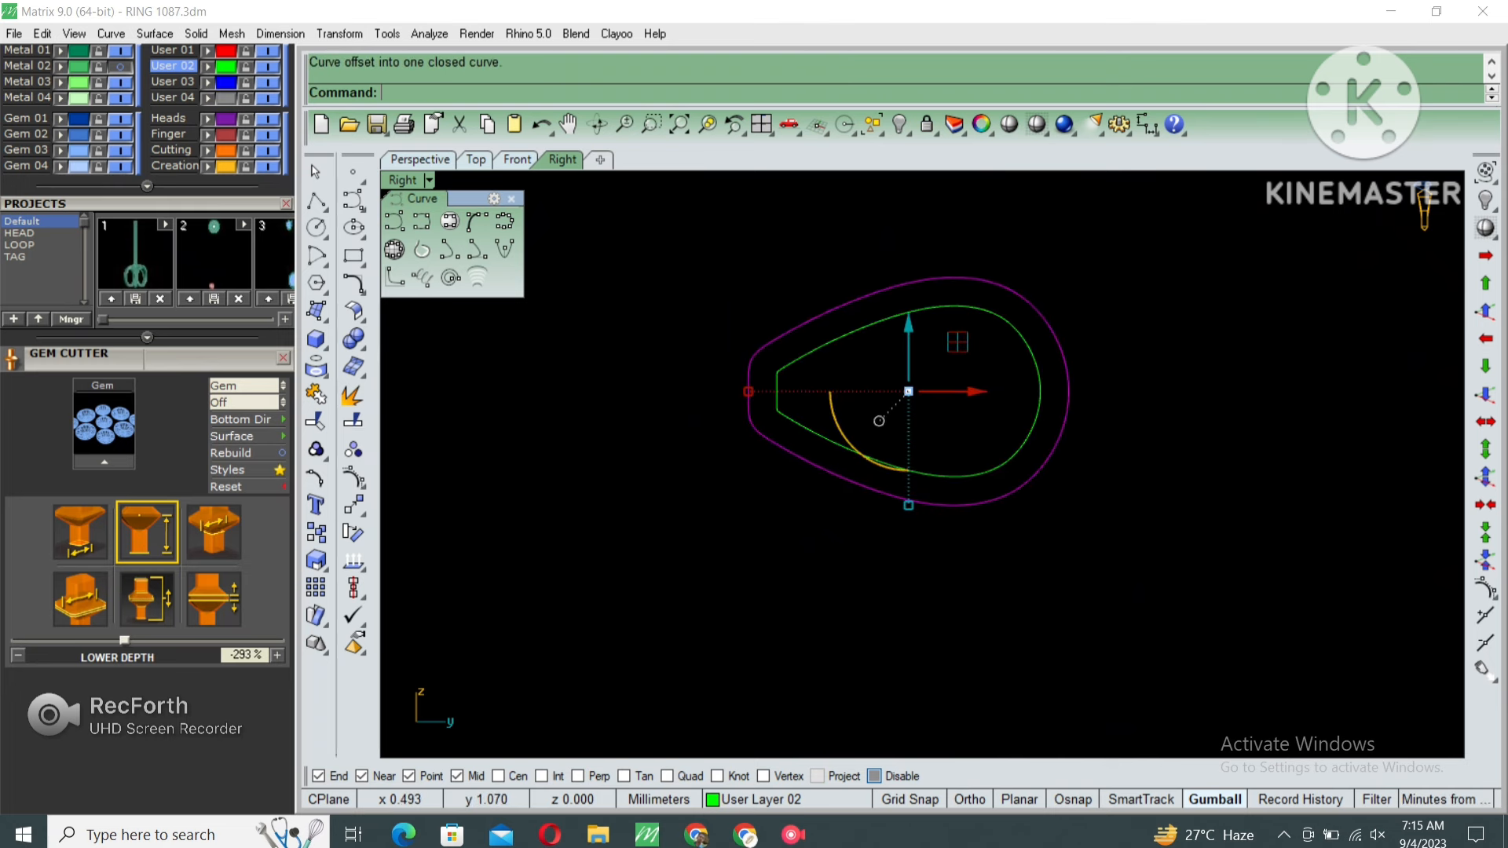
key("ctrl+z")
Offset the closed bail outline 1 mm inward and group the two curves.
key("Return")
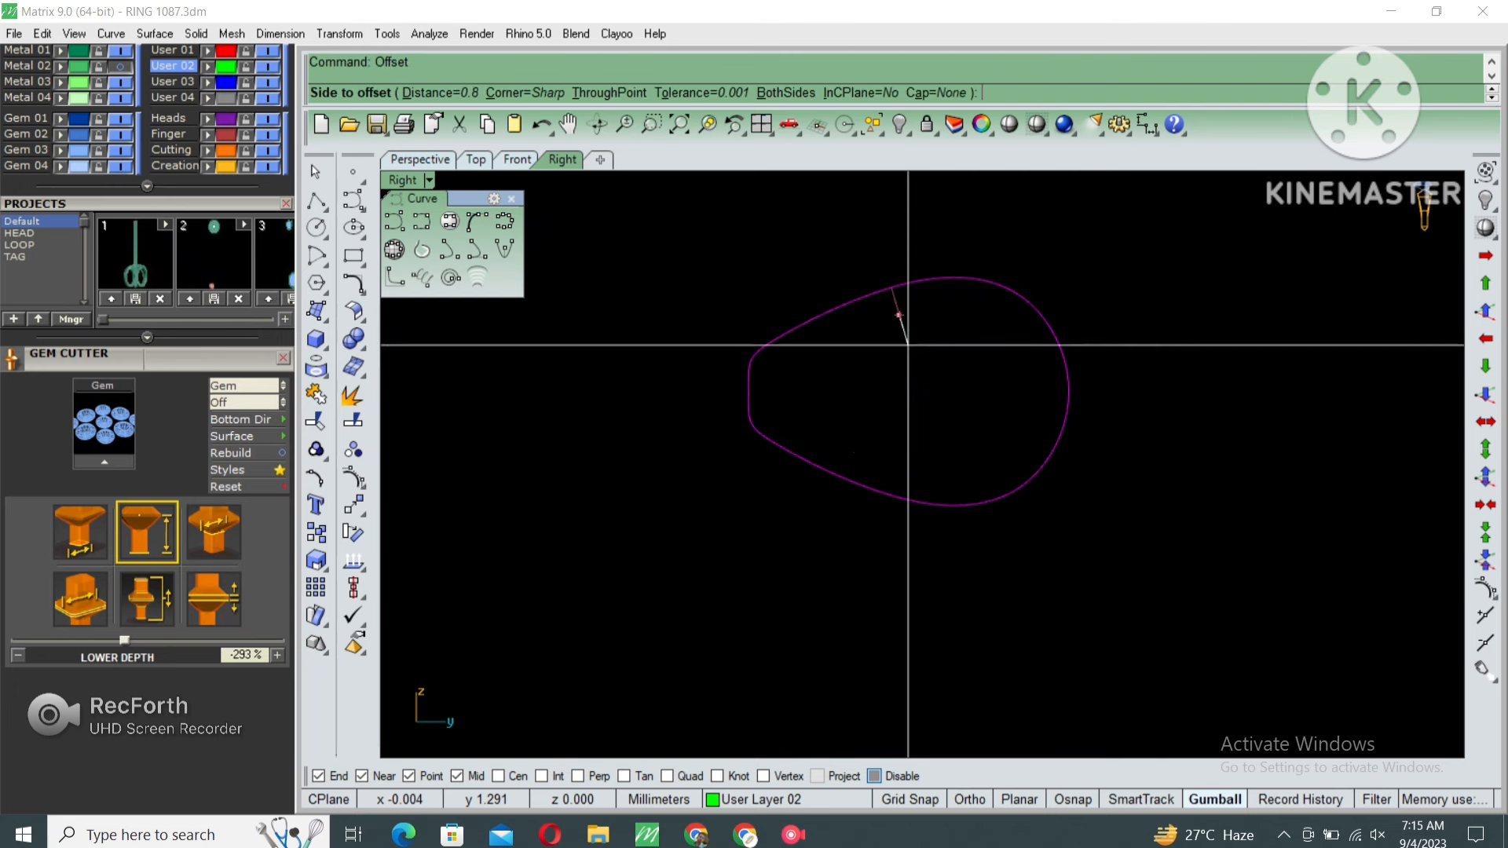
key("Return")
left_click(908, 345)
left_click_drag(1080, 253, 675, 454)
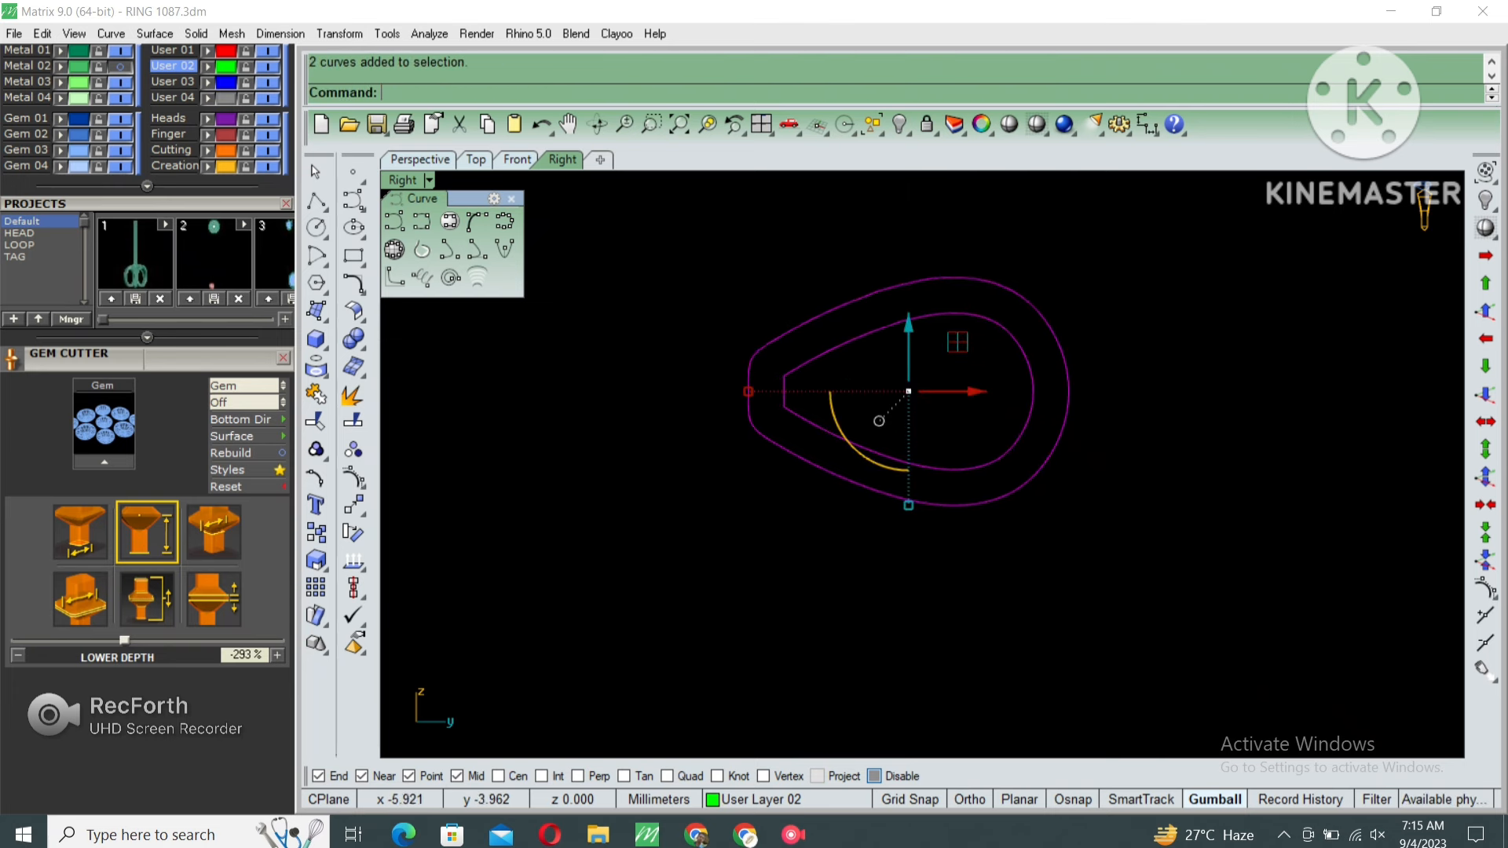
right_click_drag(674, 453, 729, 426)
key("ctrl+g")
Move the grouped bail profiles about 15.15 mm vertically up onto the bail in the reference picture.
key("ctrl+F1")
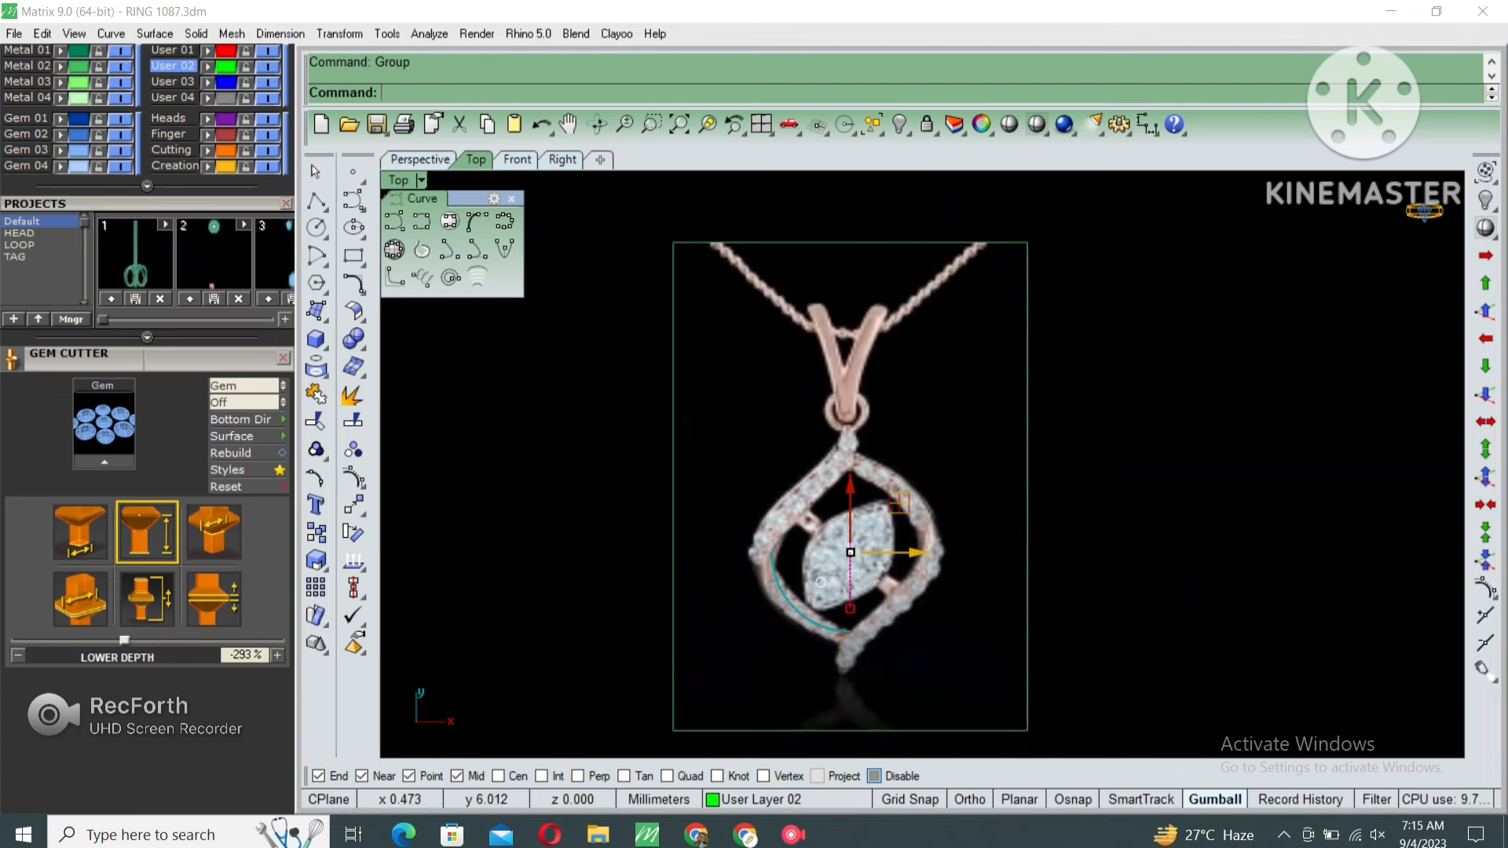
right_click_drag(930, 477, 927, 539)
type("m")
key("Return")
left_click(936, 664)
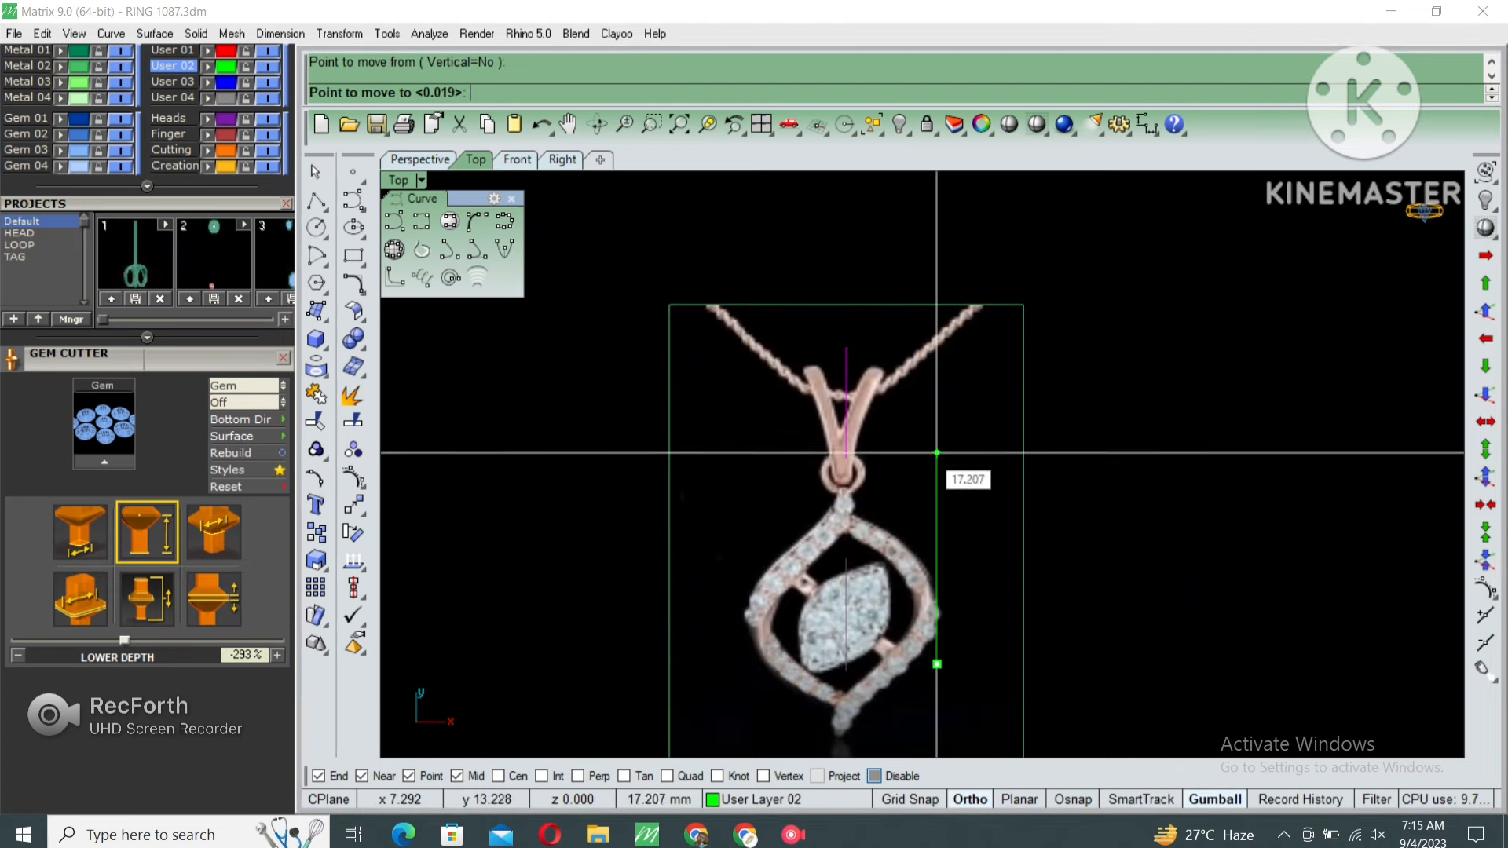
left_click(936, 475, "shift")
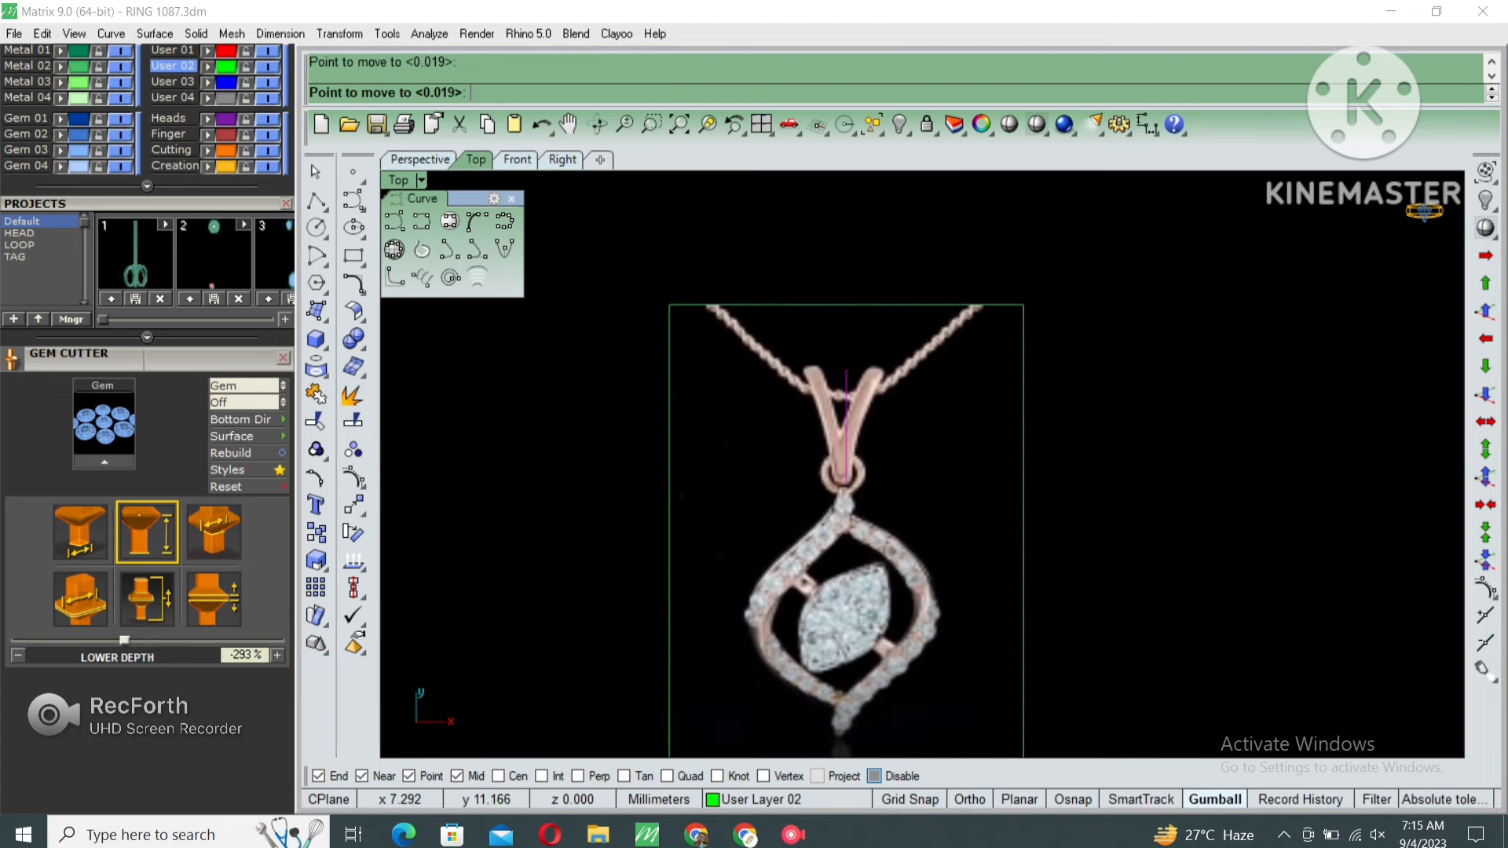
Extrude the grouped profiles as a hollow solid to both sides, about 8 mm each way.
right_click_drag(817, 455, 886, 471)
type("e")
key("Return")
scroll(948, 439, "up", 2)
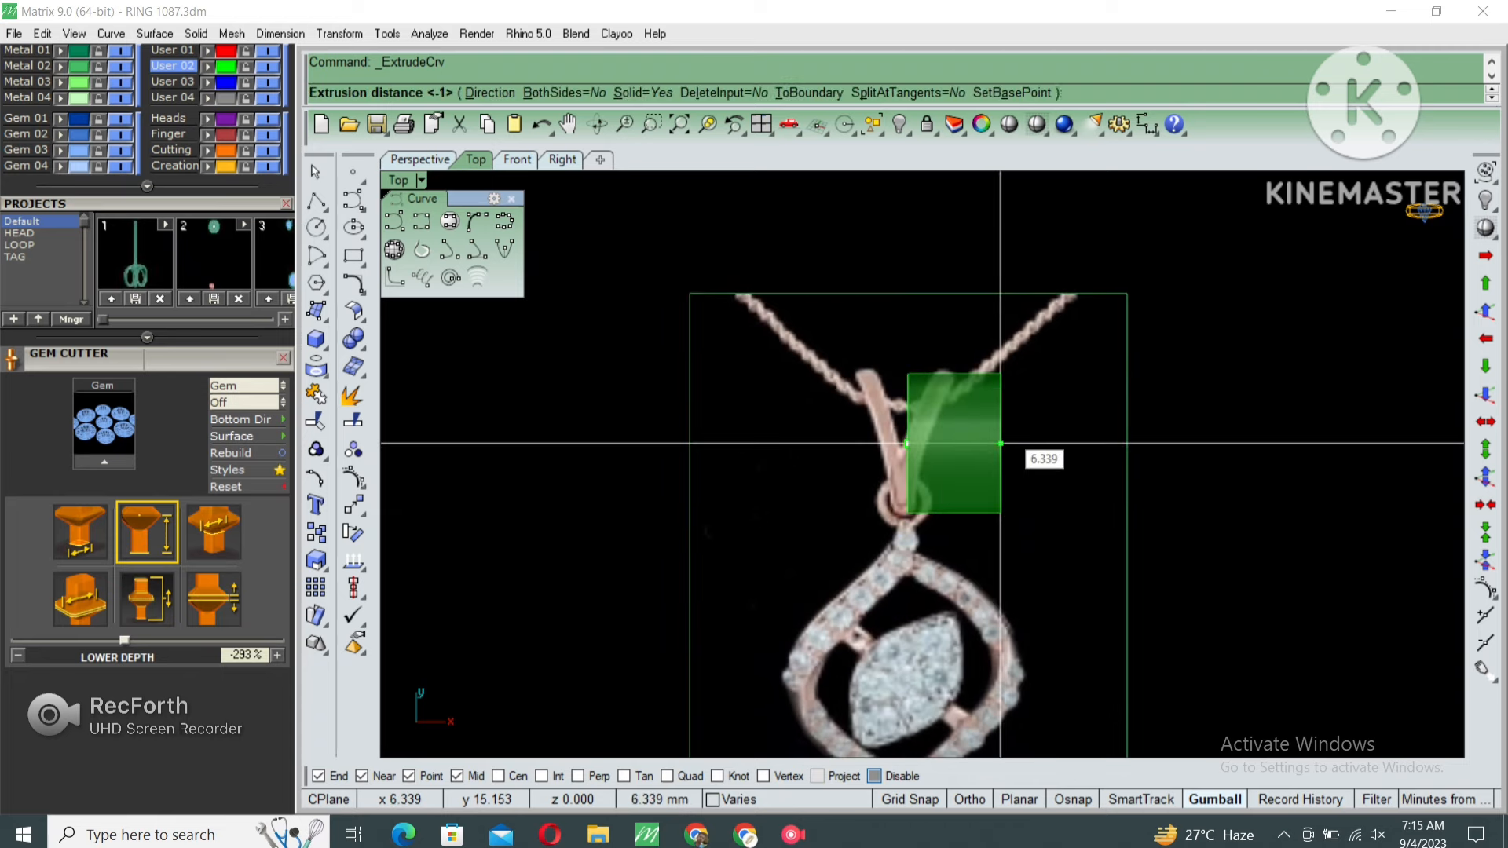
left_click(1031, 444)
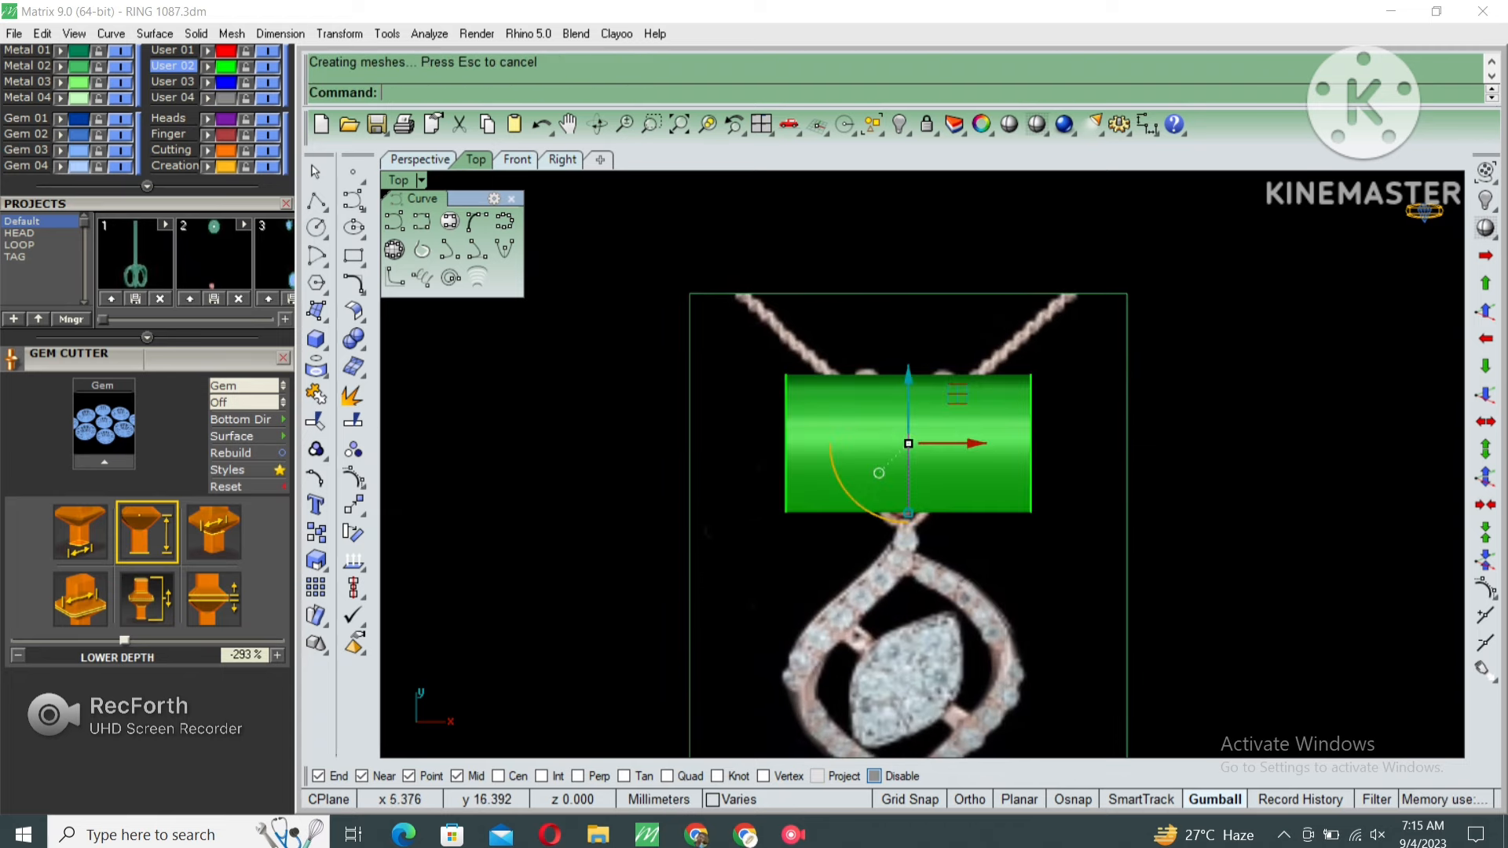
In wireframe display, trace the outer edge of the picture's right bail arm with a three-point interpolated curve extended past both ends.
key("ctrl+alt+w")
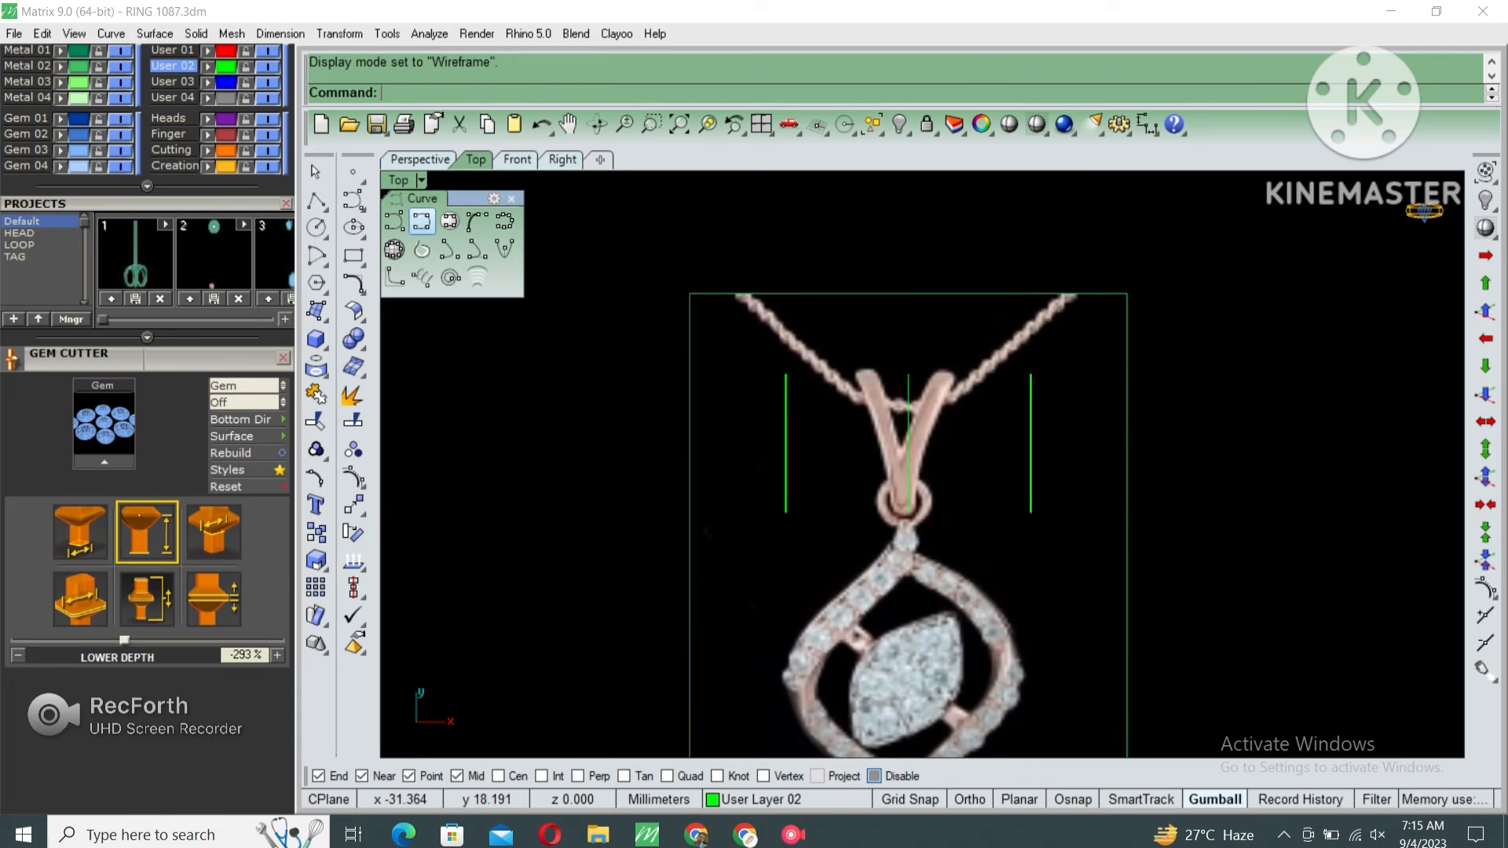
left_click(421, 222)
scroll(1049, 399, "up", 3)
left_click(836, 603)
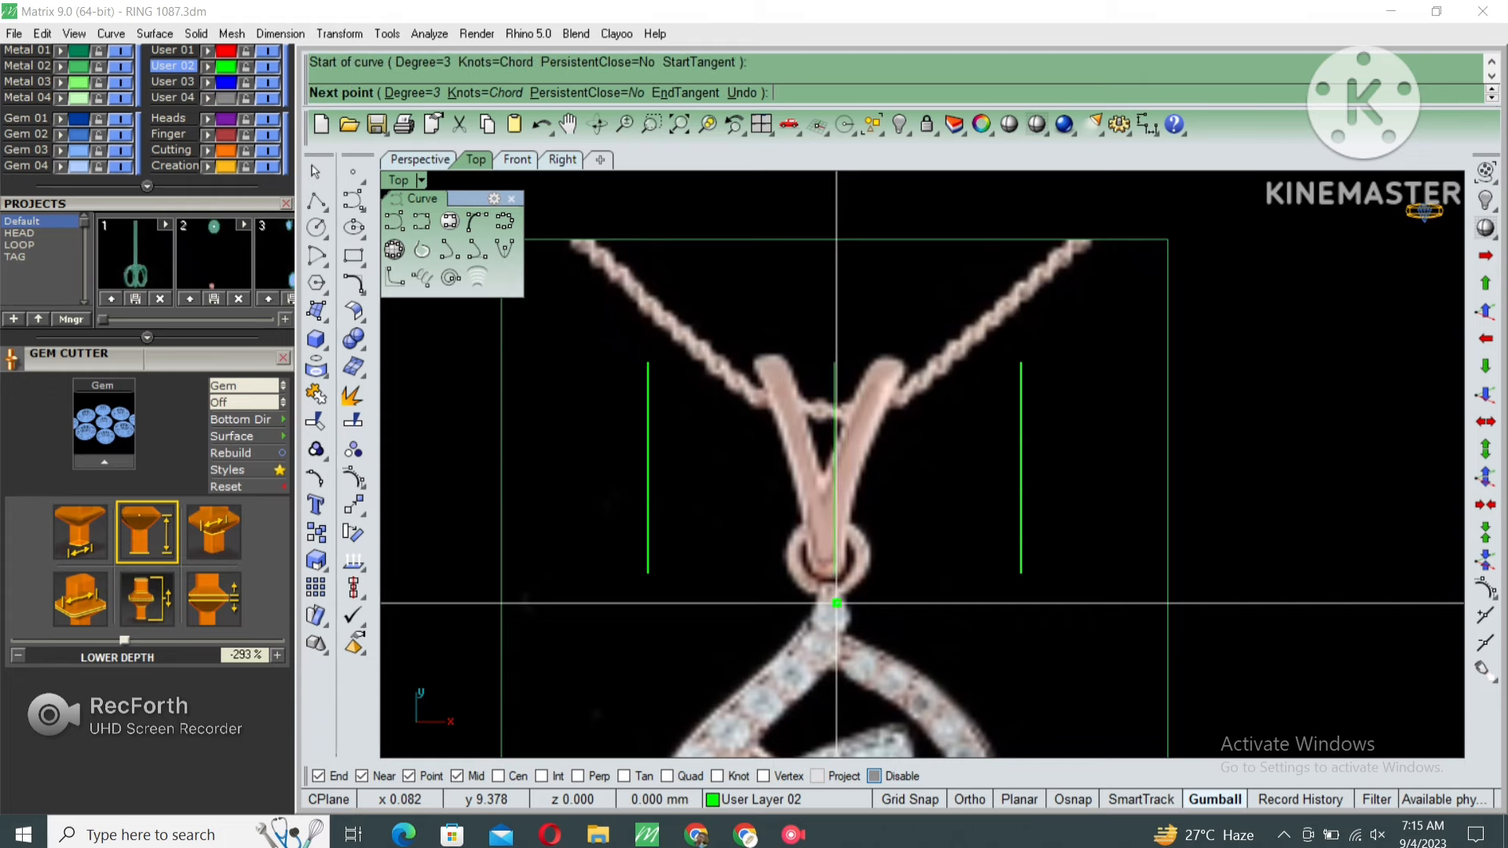
left_click(865, 459)
left_click(959, 283)
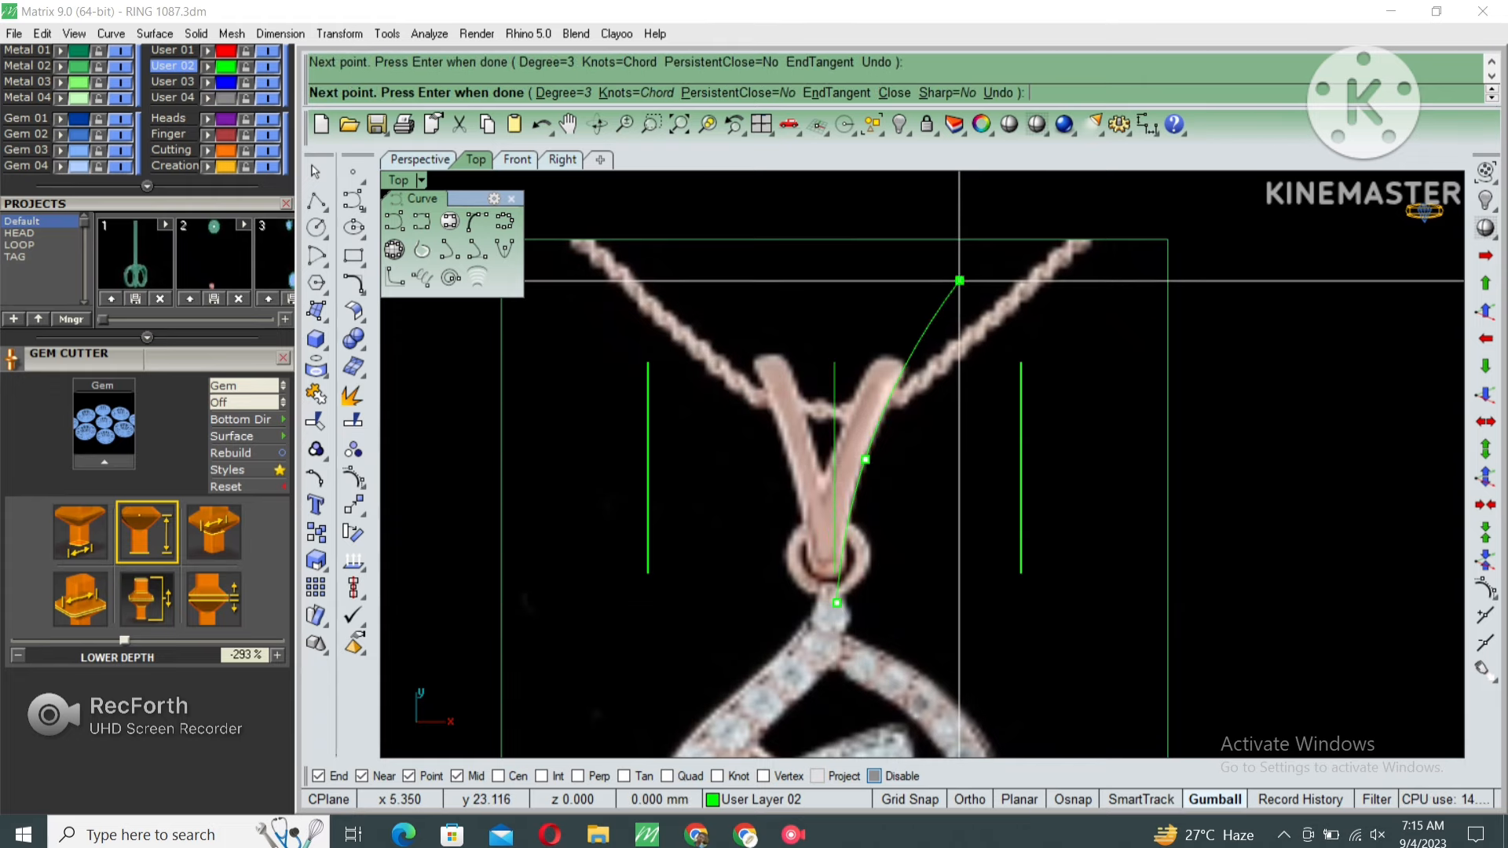
key("Return")
Move the traced curve about 0.6 mm, mostly downward, onto the outer edge of the bail arm.
left_click(933, 319)
left_click(993, 374)
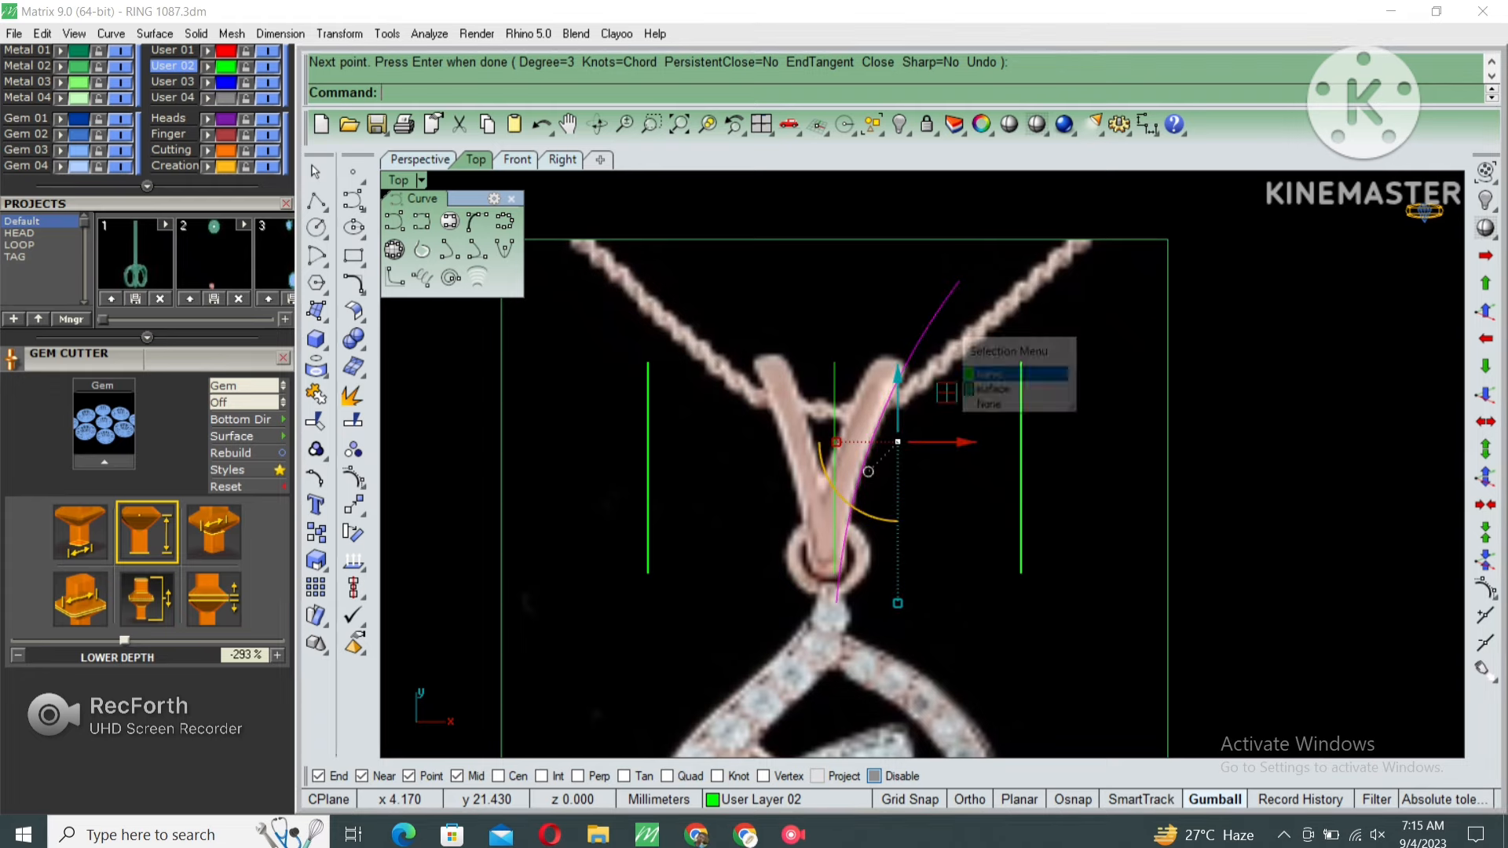
right_click_drag(906, 354, 927, 335)
scroll(927, 335, "up", 4)
type("m")
key("Return")
left_click(986, 293)
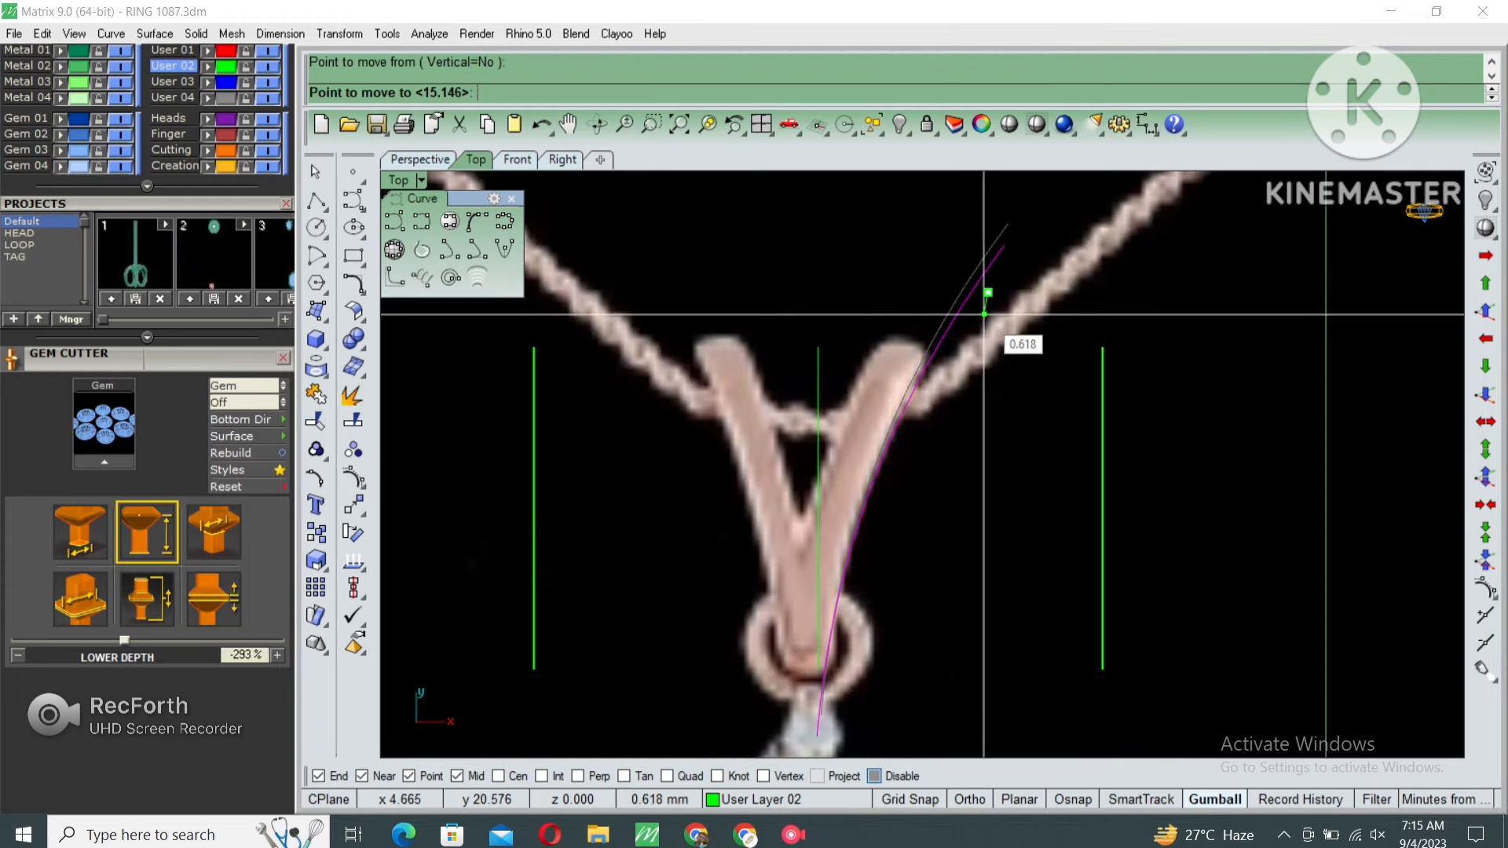
left_click(983, 313)
Rotate a copy of the traced curve about 0.98 degrees counterclockwise around a point near its middle and delete the original.
right_click_drag(873, 499, 889, 475)
type("ro")
key("Return")
left_click(883, 438)
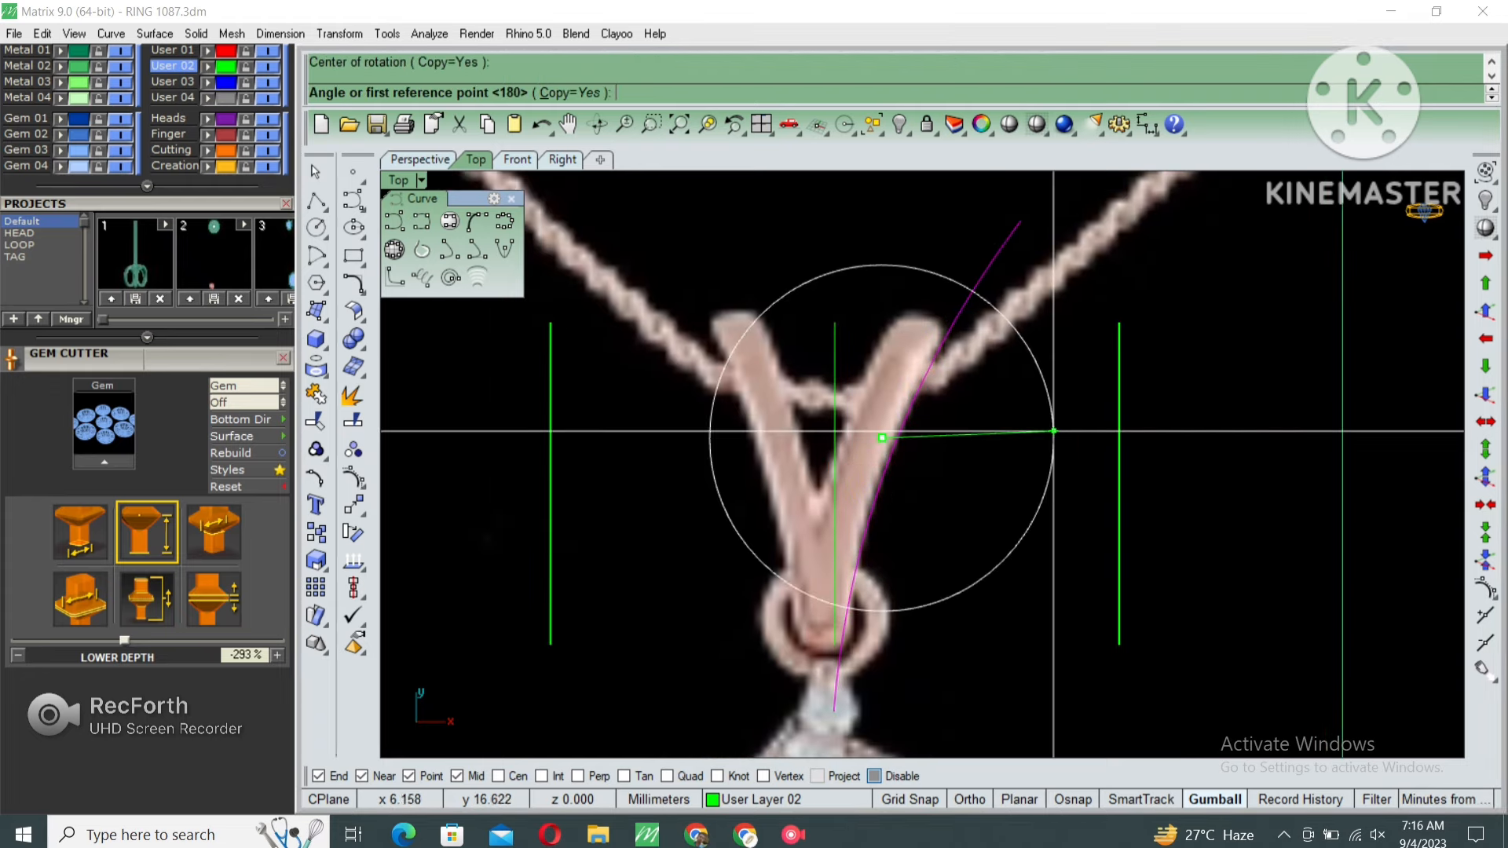
left_click(1267, 385)
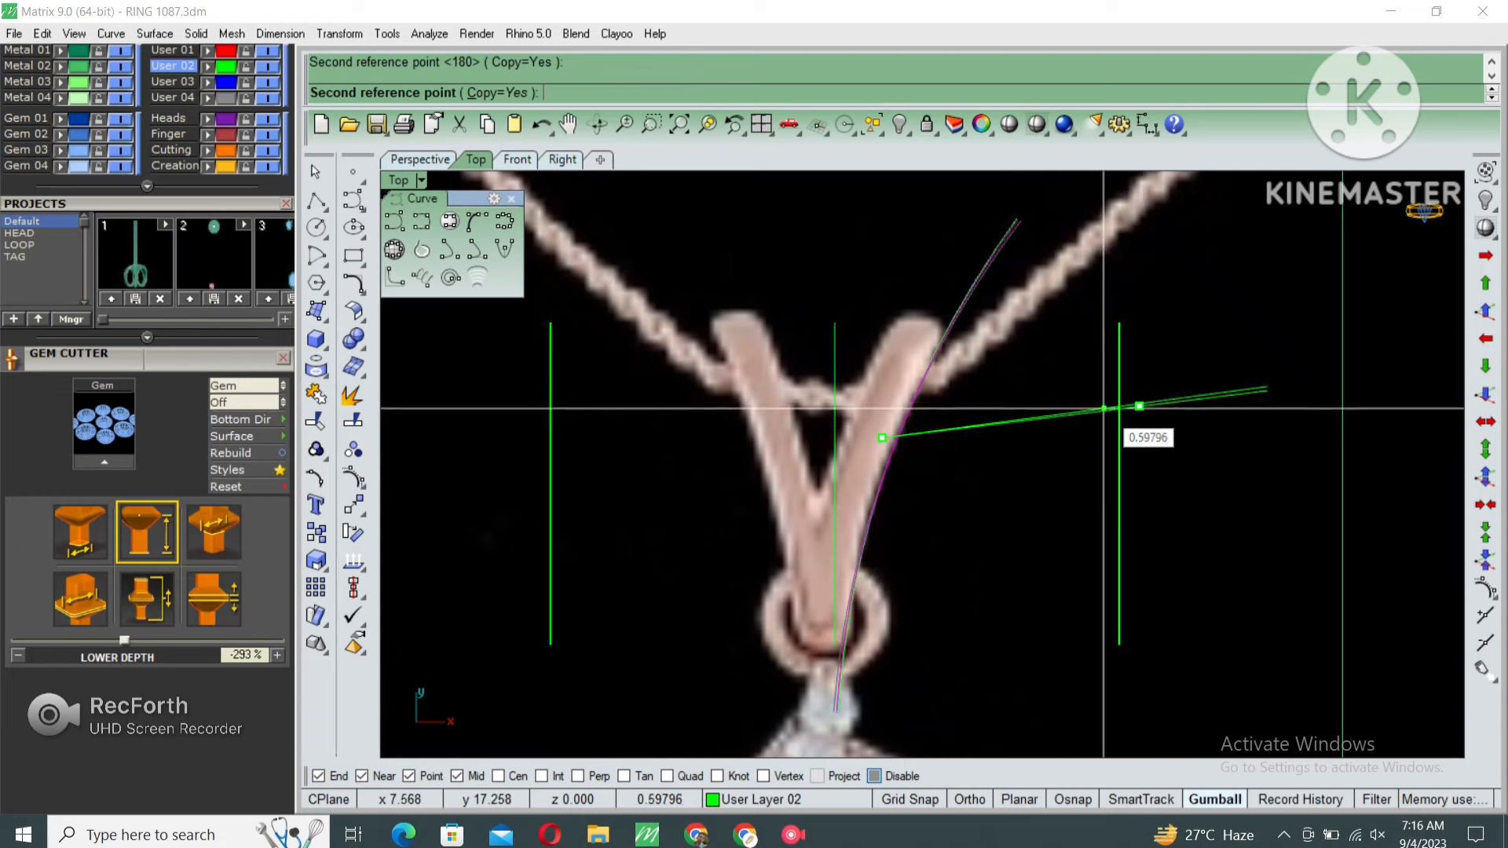
left_click(1104, 409)
Offset the rotated curve 1.2 mm toward the inner side of the right bail arm.
left_click(946, 334)
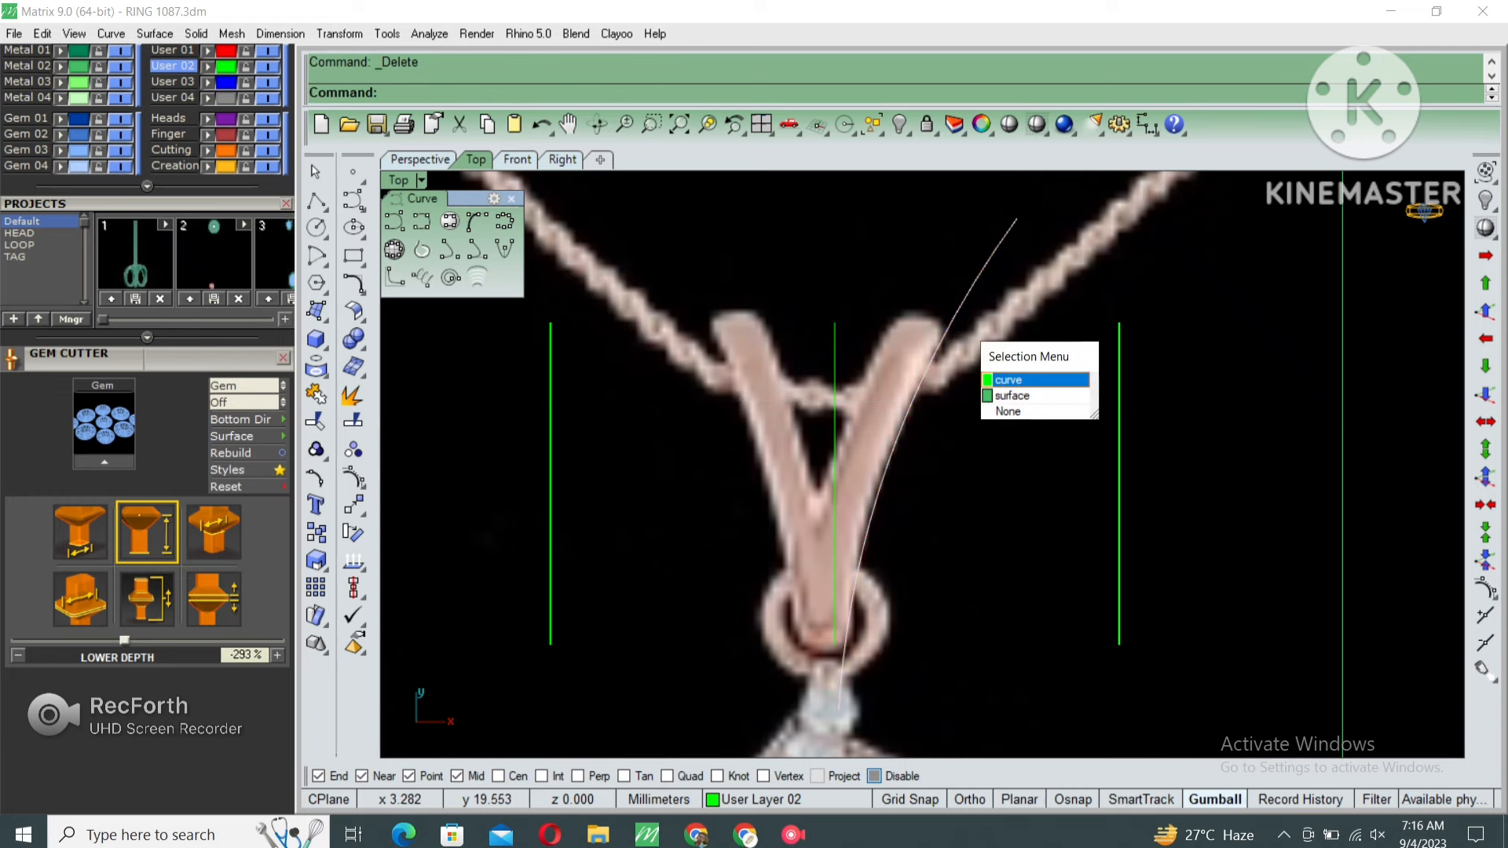
left_click(1013, 374)
type("offset")
key("Return")
type("1.")
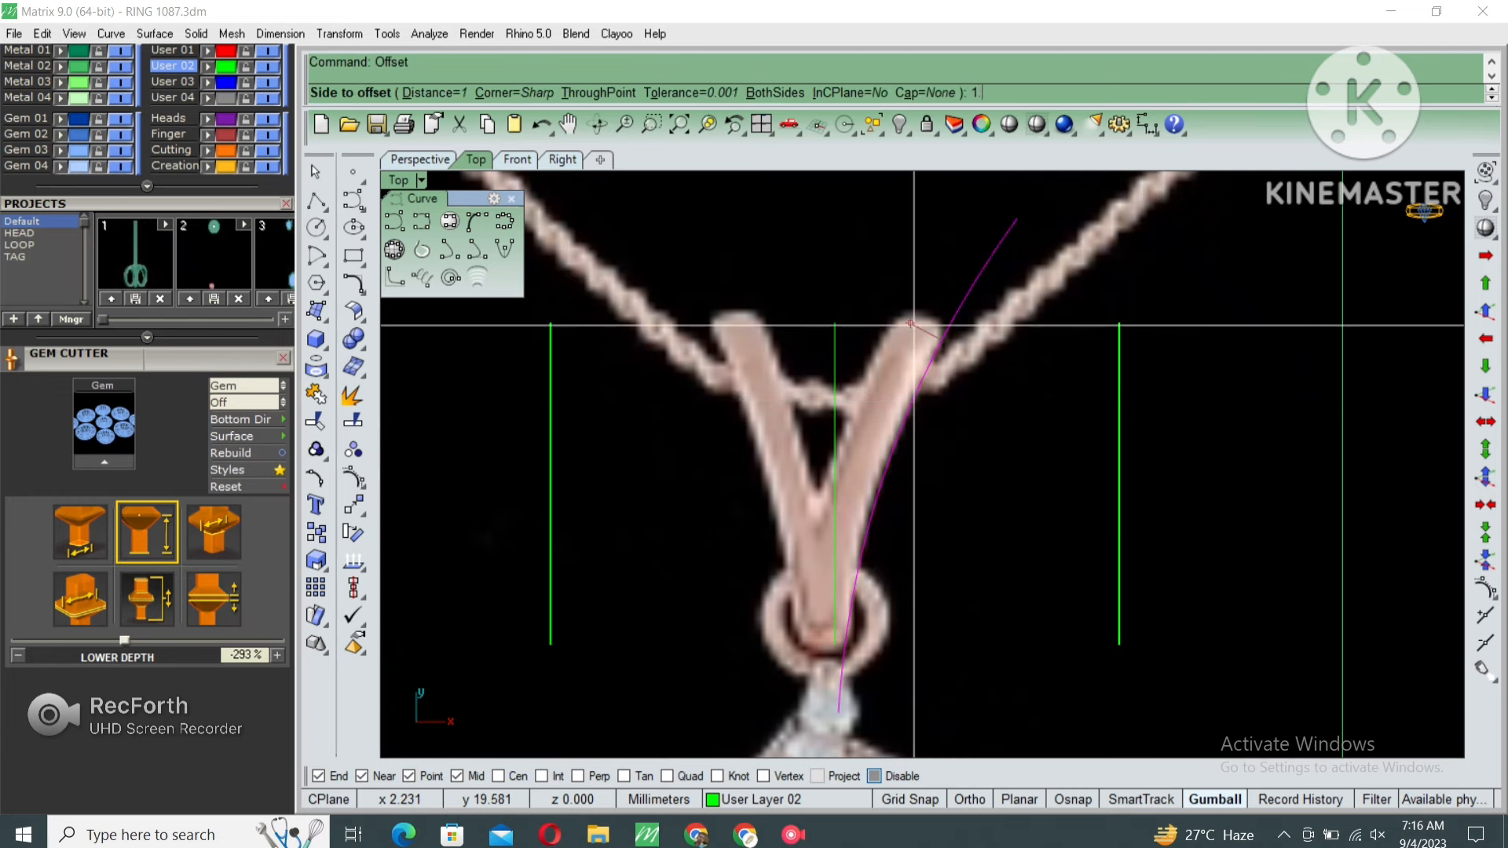
type("2")
key("Return")
left_click(903, 320)
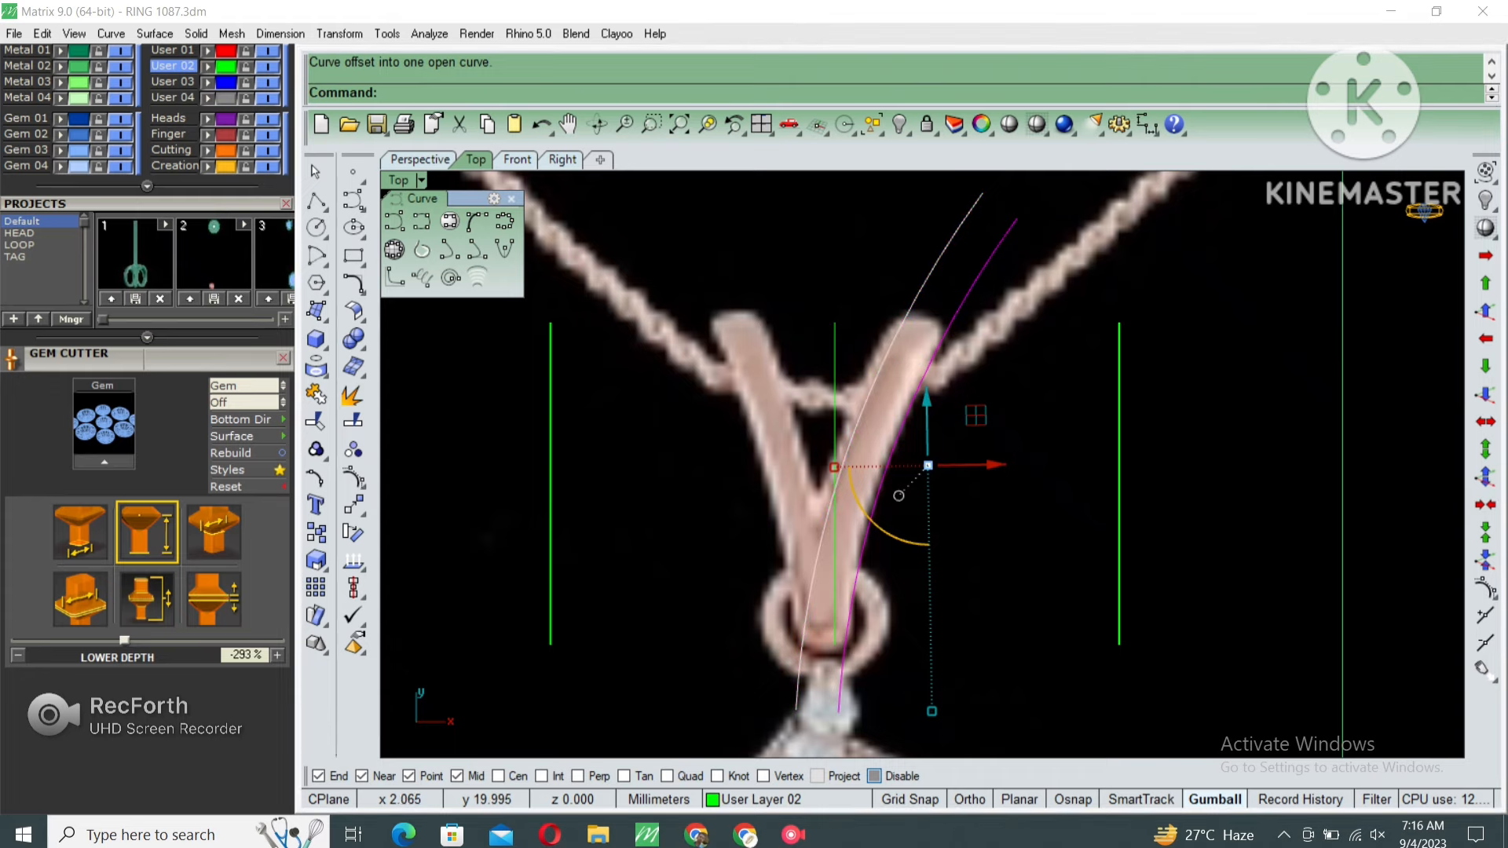
Select both bail arm curves and move them about 0.39 mm horizontally outward.
left_click(935, 328)
left_click(966, 363)
right_click_drag(923, 383, 917, 345)
type("m")
key("Return")
left_click(1040, 383)
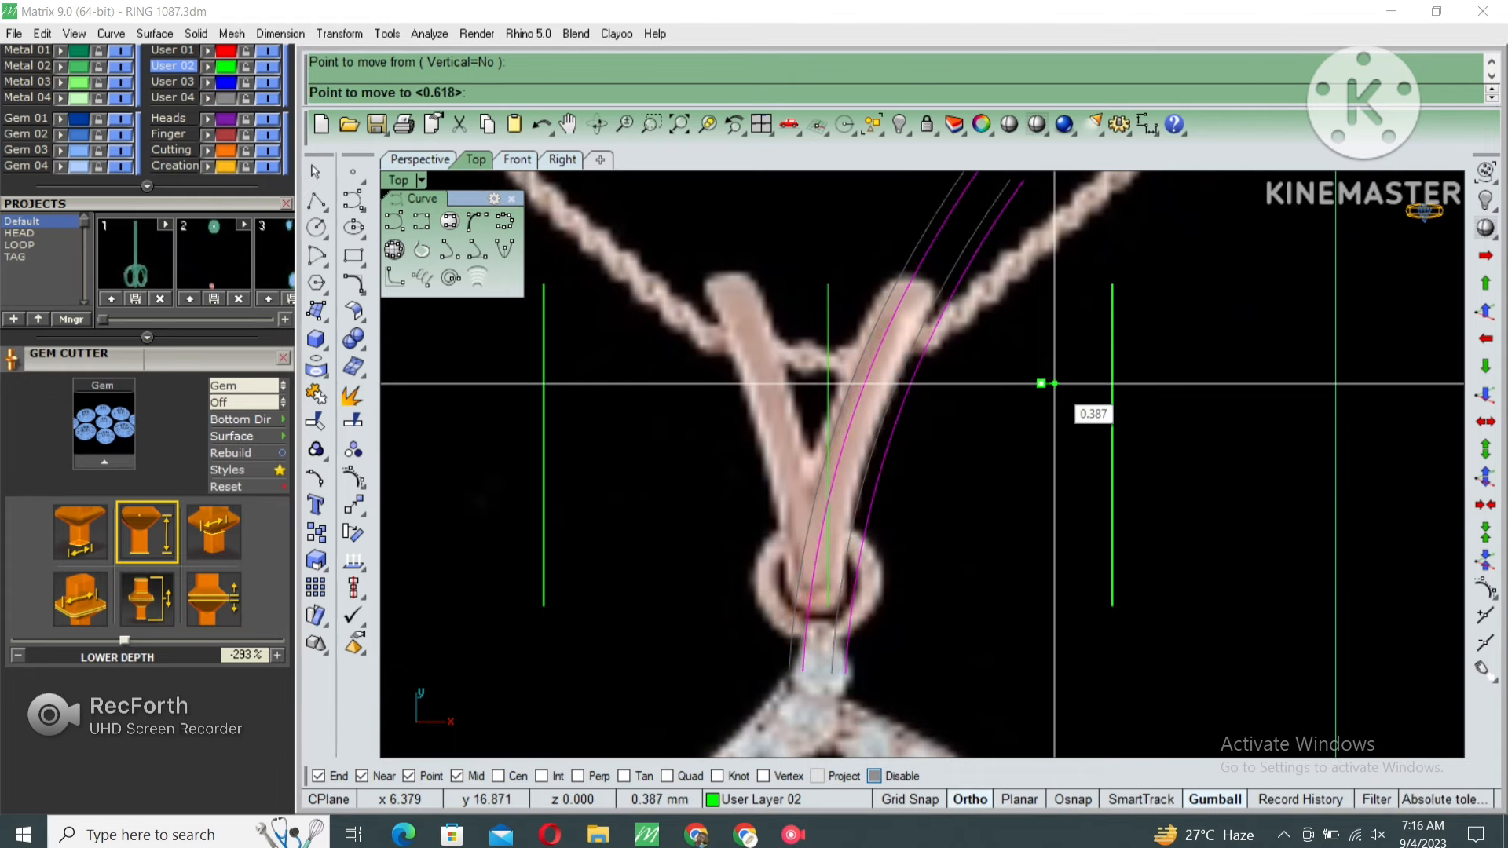
left_click(1054, 383)
Rotate both bail arm curves slightly counterclockwise around a point near their lower ends without keeping a copy.
scroll(933, 398, "down", 2)
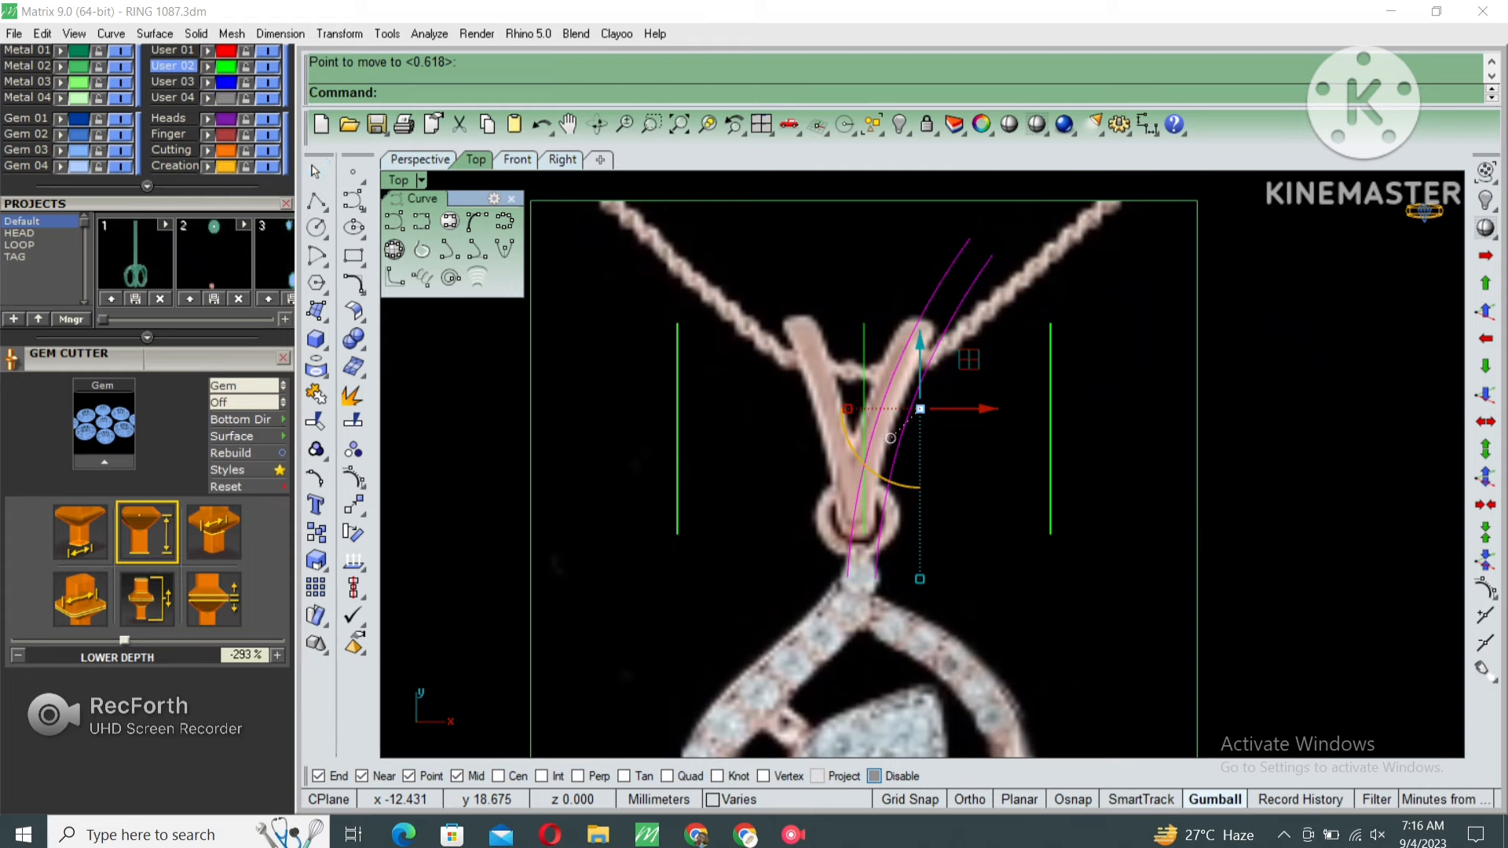
type("ro")
key("Return")
left_click(871, 529)
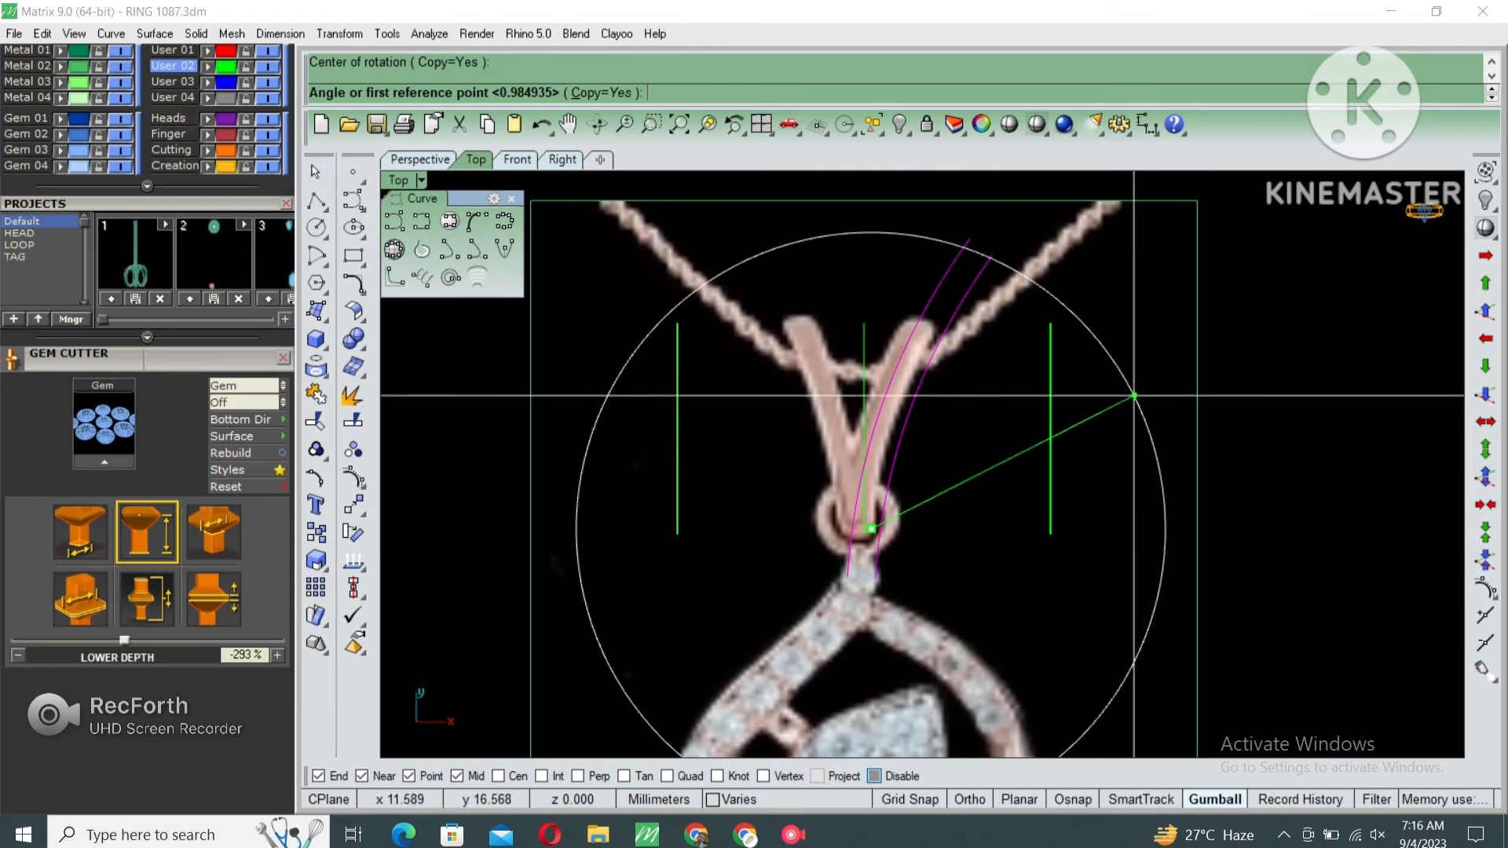
left_click(1163, 365)
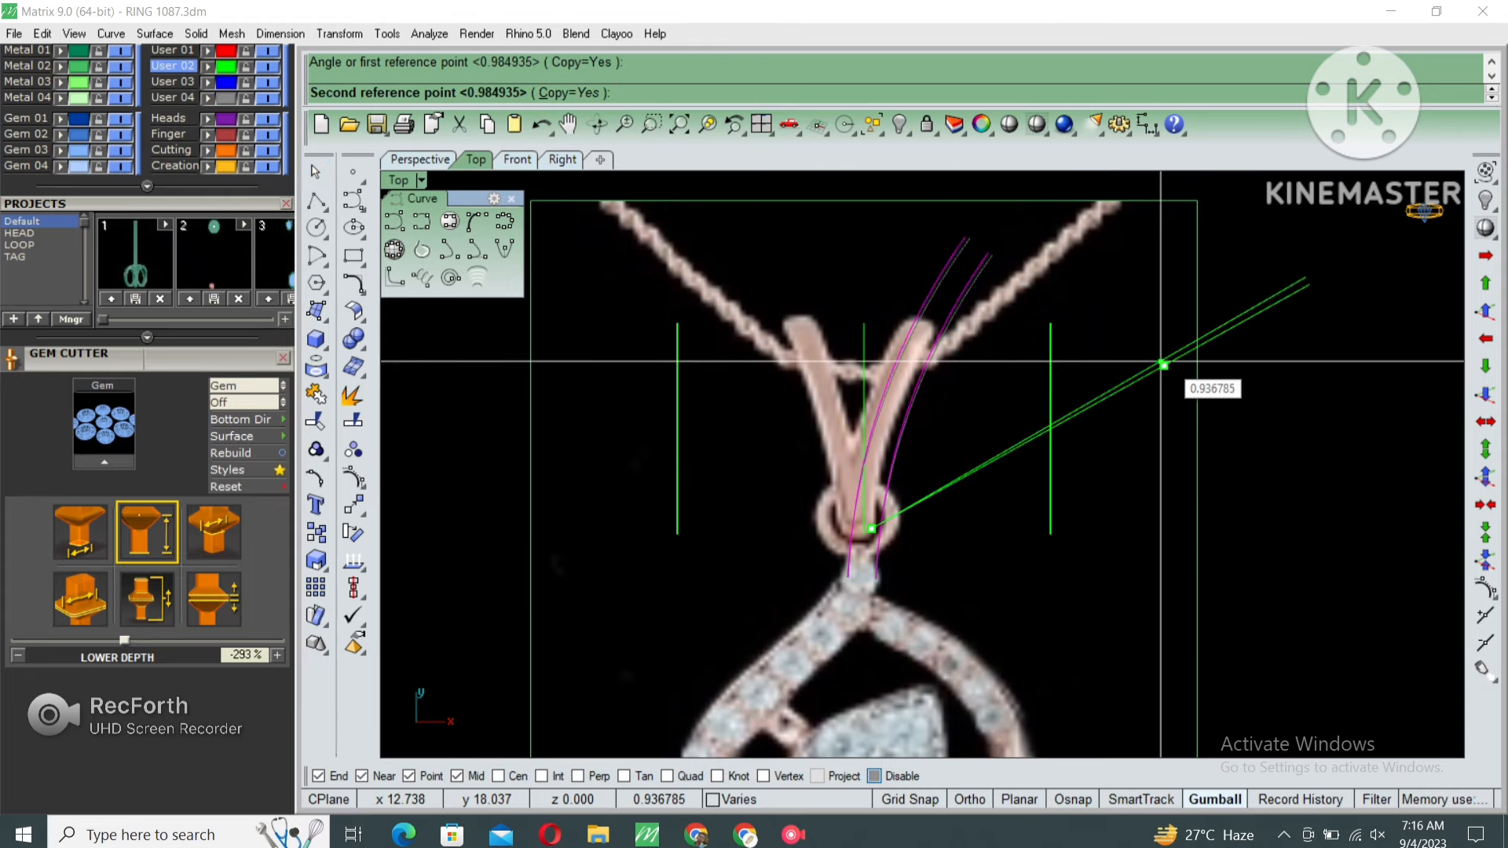
left_click(1163, 364)
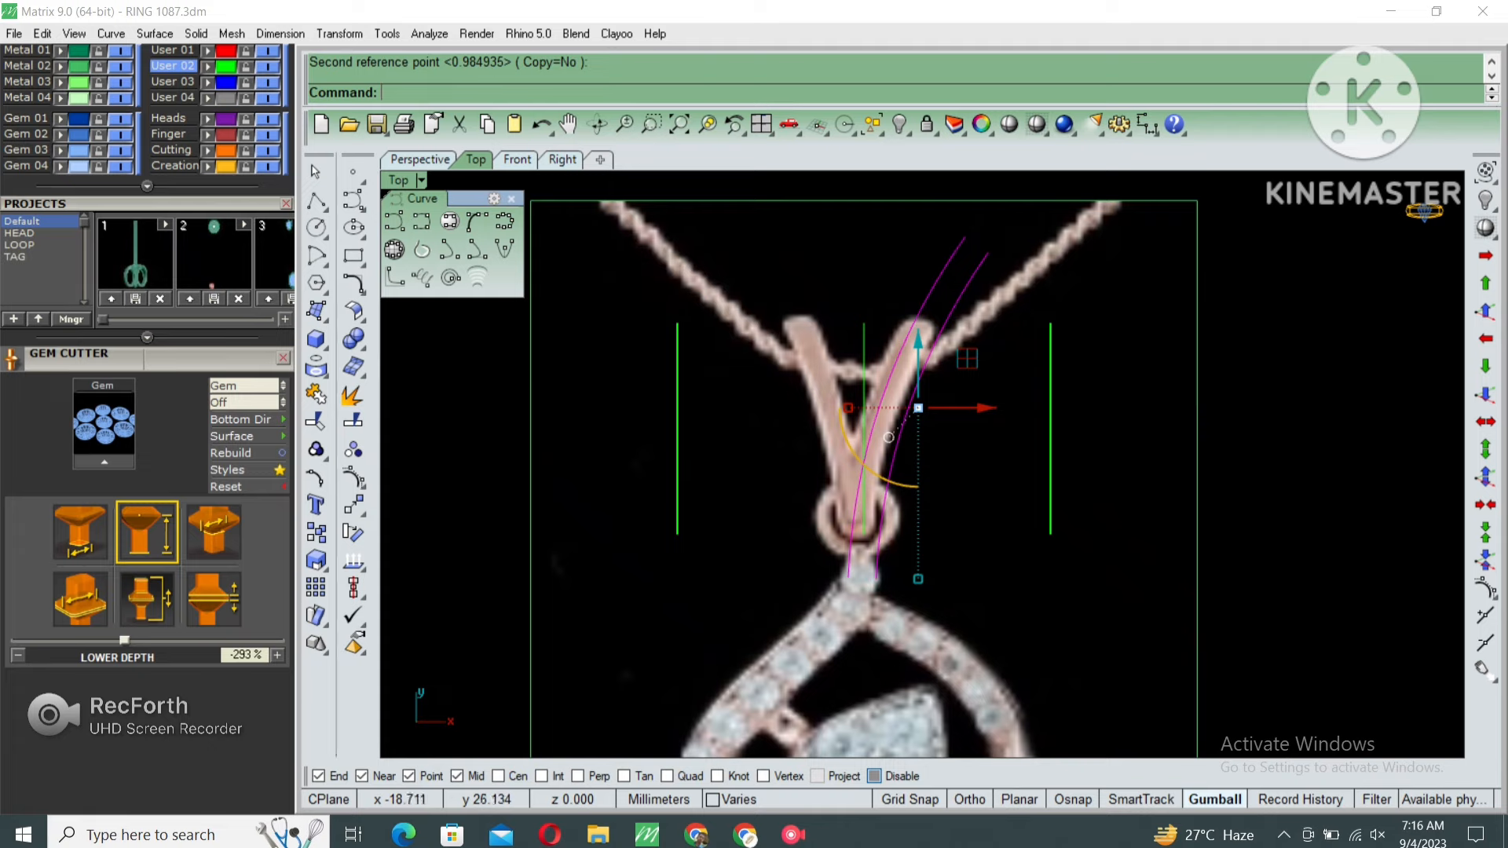
In a shaded perspective view, extrude both arm curves to both sides so the surfaces pass completely through the bail solid.
double_click(399, 181)
double_click(971, 181)
left_click(1037, 124)
scroll(1052, 398, "down", 4)
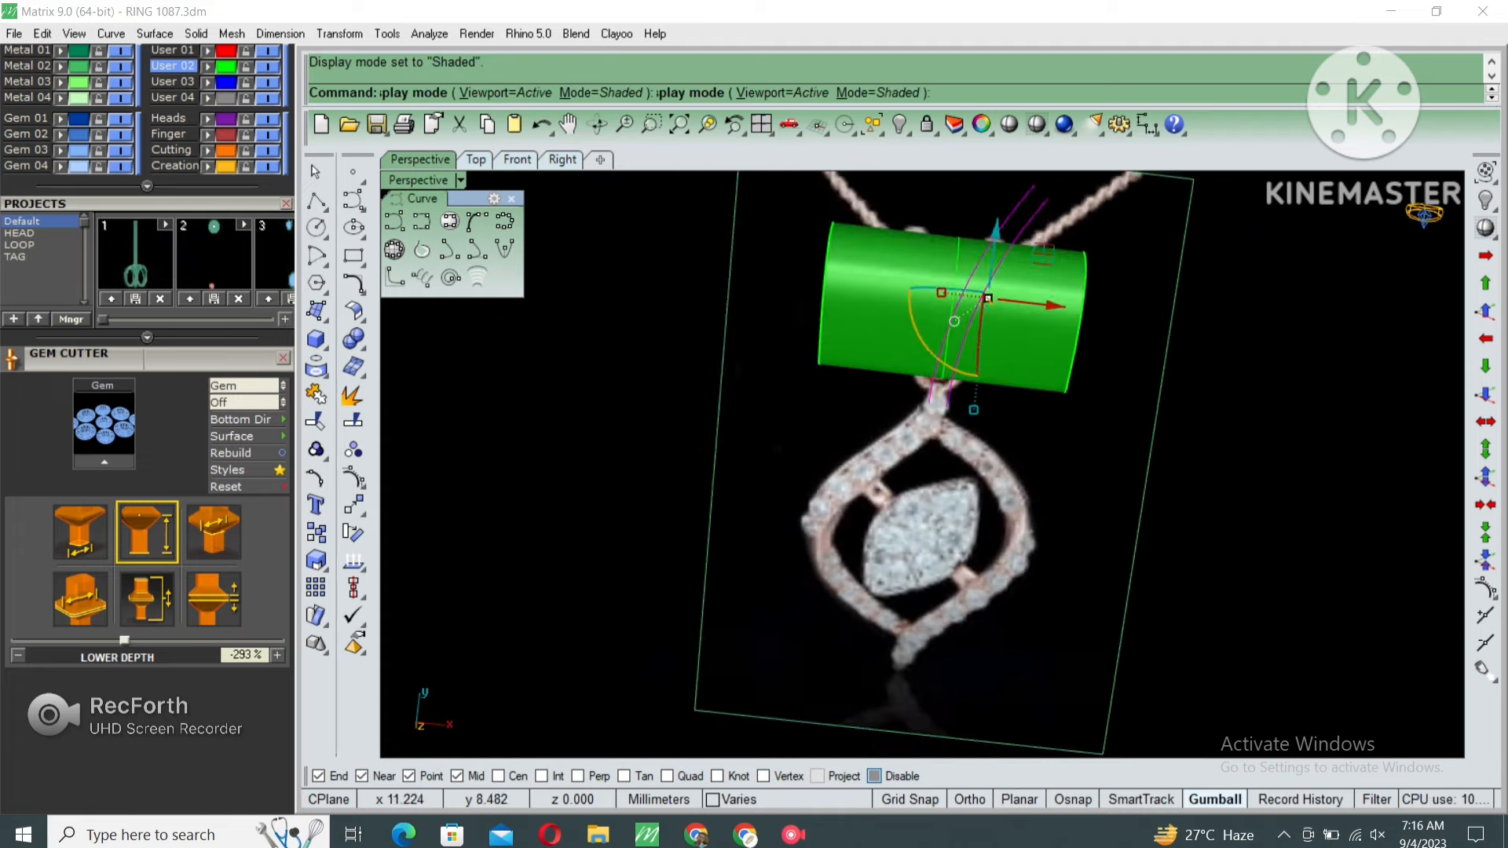
right_click_drag(1052, 398, 949, 299)
type("ec")
key("Return")
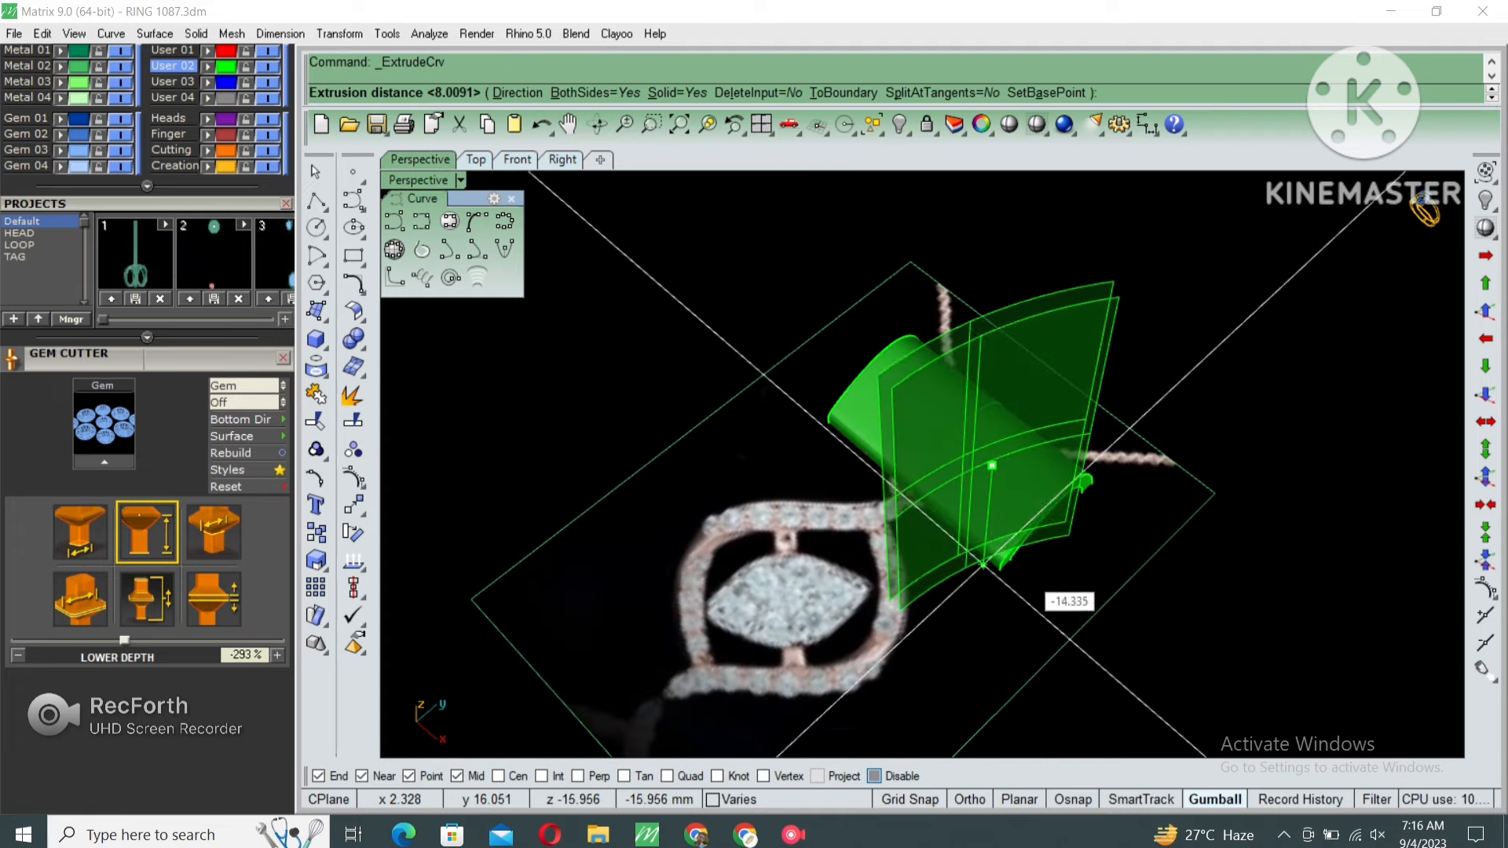
left_click(1030, 585)
Boolean split the hollow bail solid with the outer extruded surface and delete the piece outside the bail arm.
right_click_drag(1033, 566, 1051, 621)
scroll(1051, 550, "up", 2)
left_click(1021, 491)
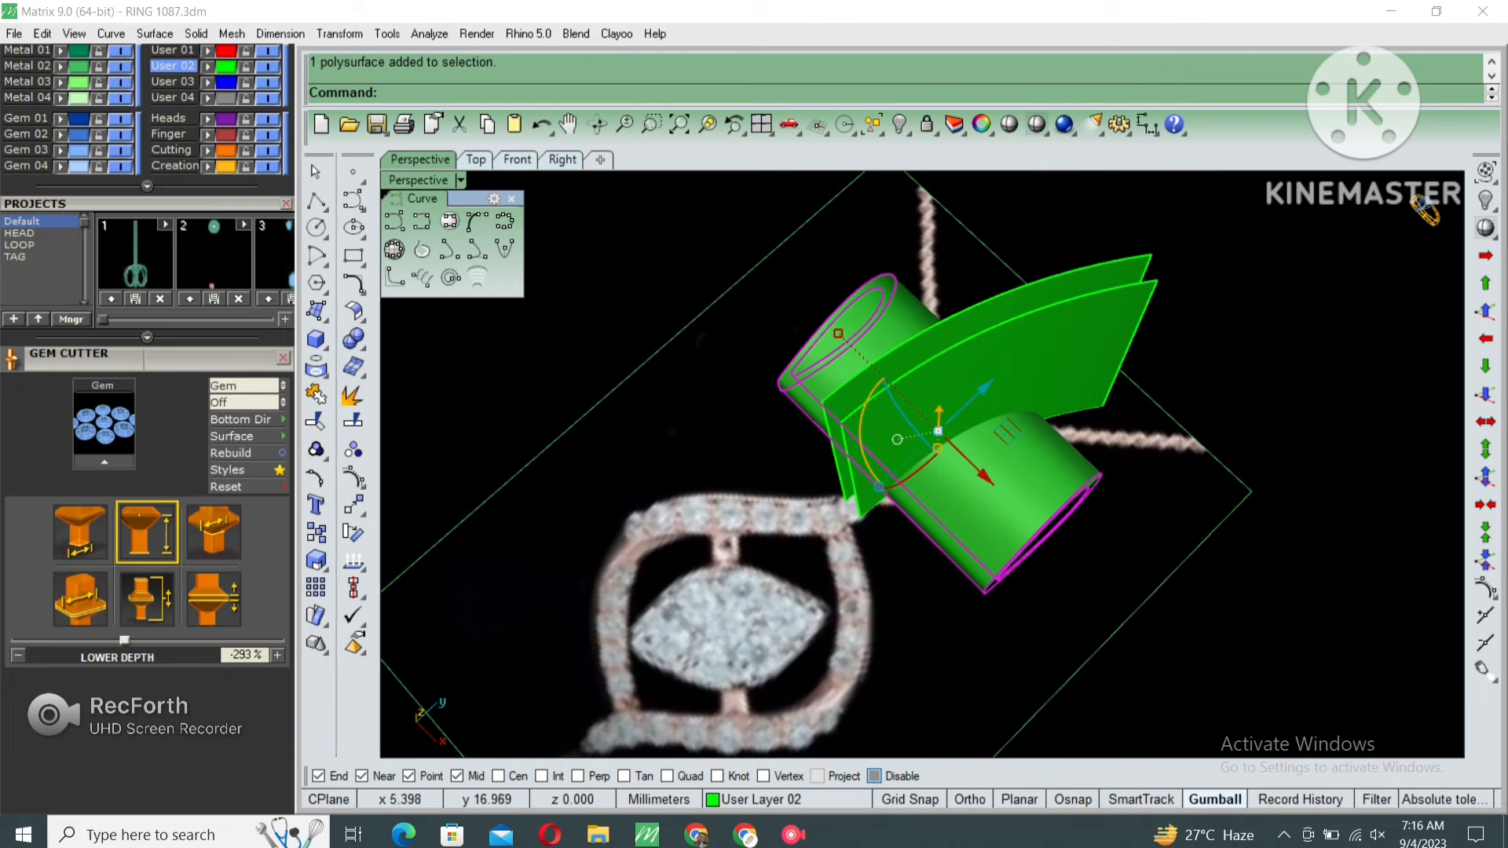
right_click_drag(927, 424, 852, 362)
type("bs")
key("Return")
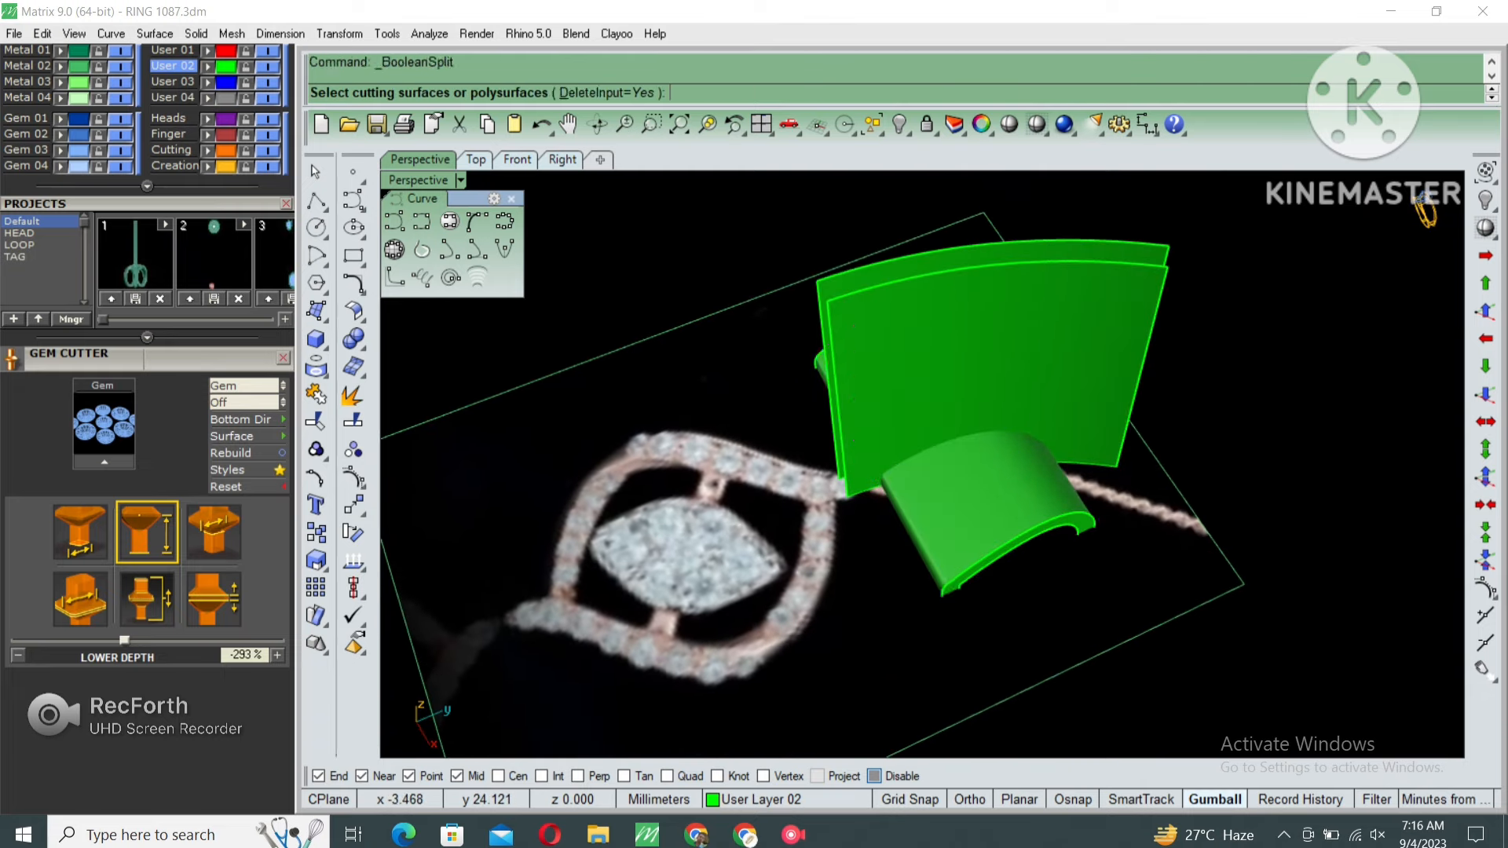
left_click(1059, 379)
key("Return")
left_click(1012, 501)
key("Delete")
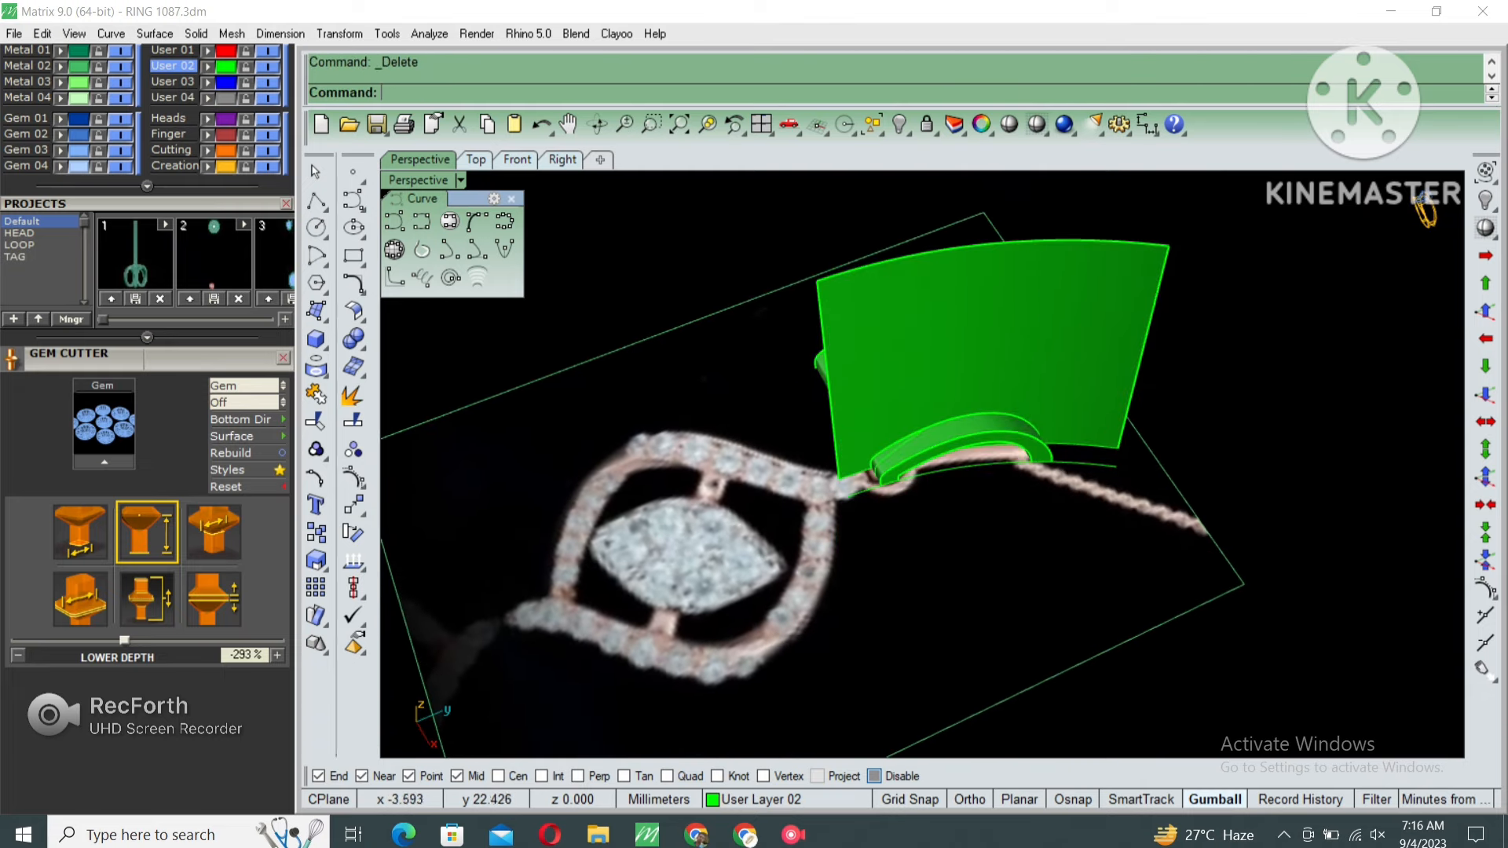
Delete both extruded cutting surfaces around the bail arm solid.
left_click(1013, 334)
key("Delete")
right_click_drag(1009, 334, 955, 379)
left_click(955, 377)
key("Delete")
scroll(996, 443, "up", 5)
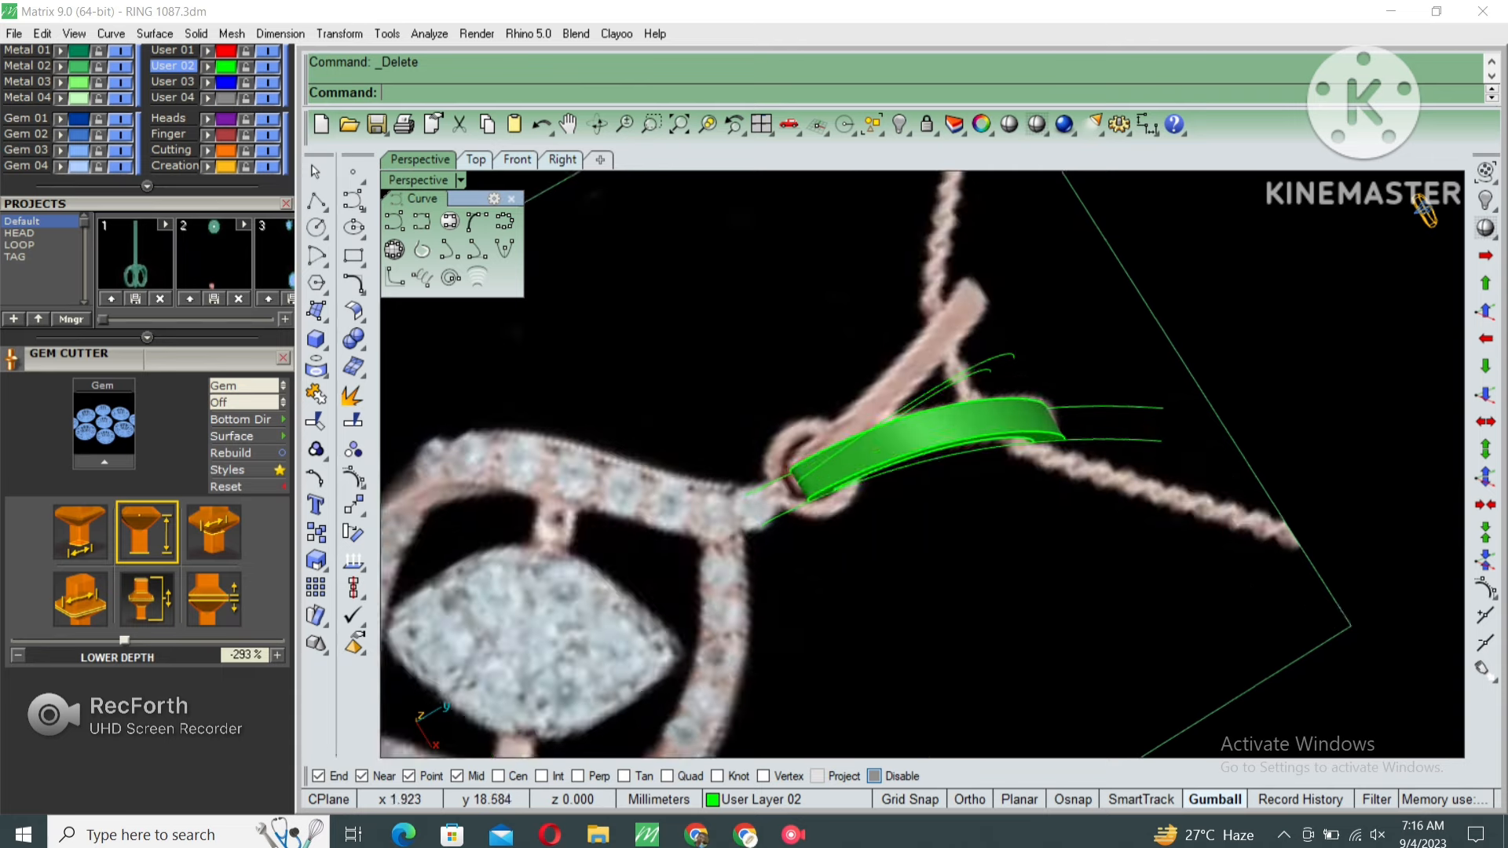
Mirror the bail arm solid across the vertical axis through the origin, keeping the original.
left_click(986, 440)
right_click_drag(986, 440, 1021, 428)
type("MI")
key("Return")
type("0")
key("Return")
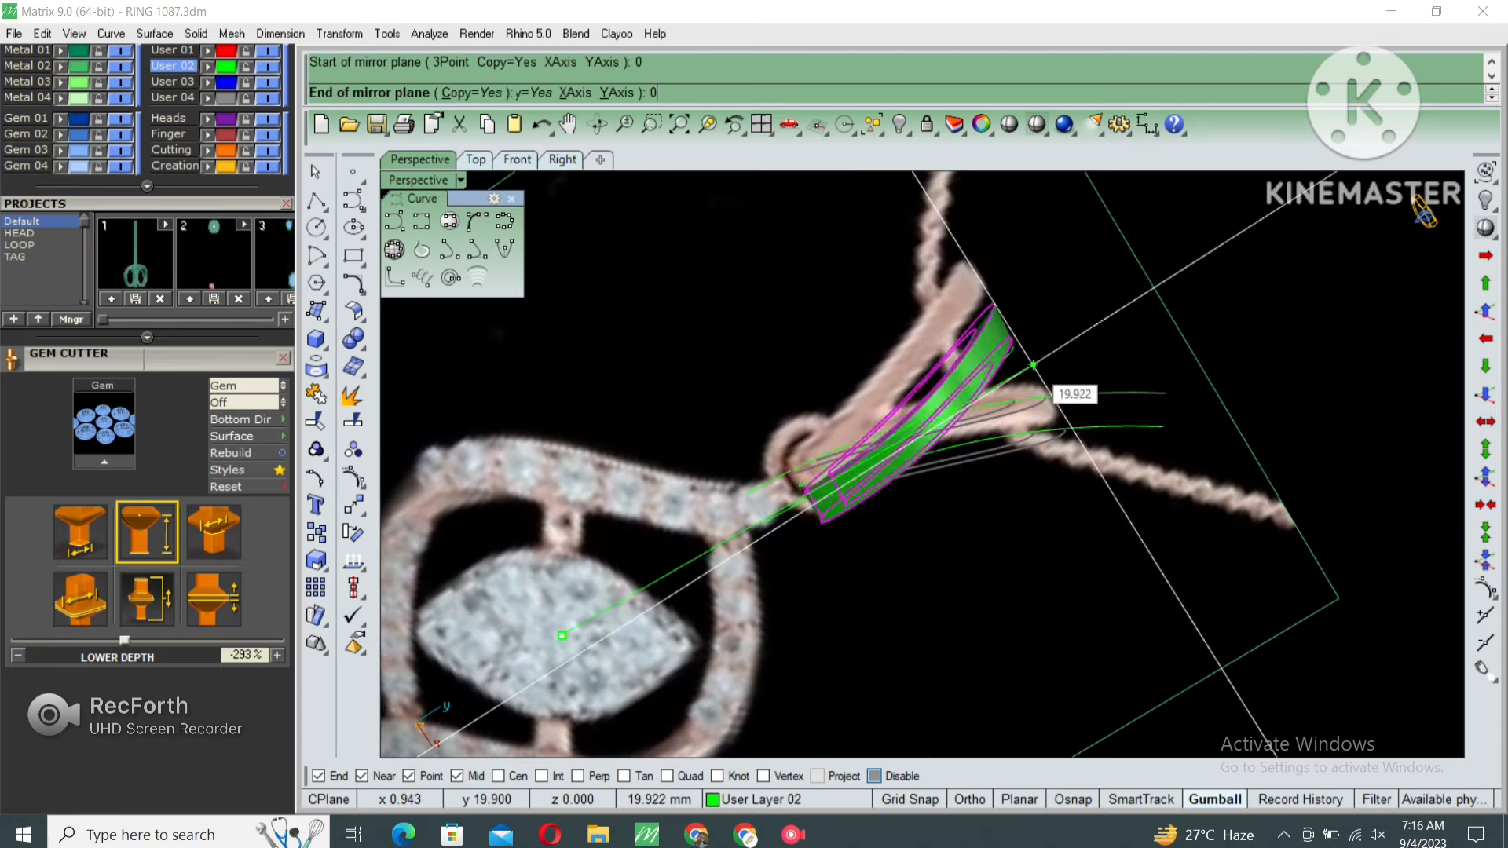
left_click(1035, 366, "shift")
key("Escape")
Delete the two bail arm curves and the leftover teardrop profile curves.
right_click_drag(1041, 377, 1033, 428)
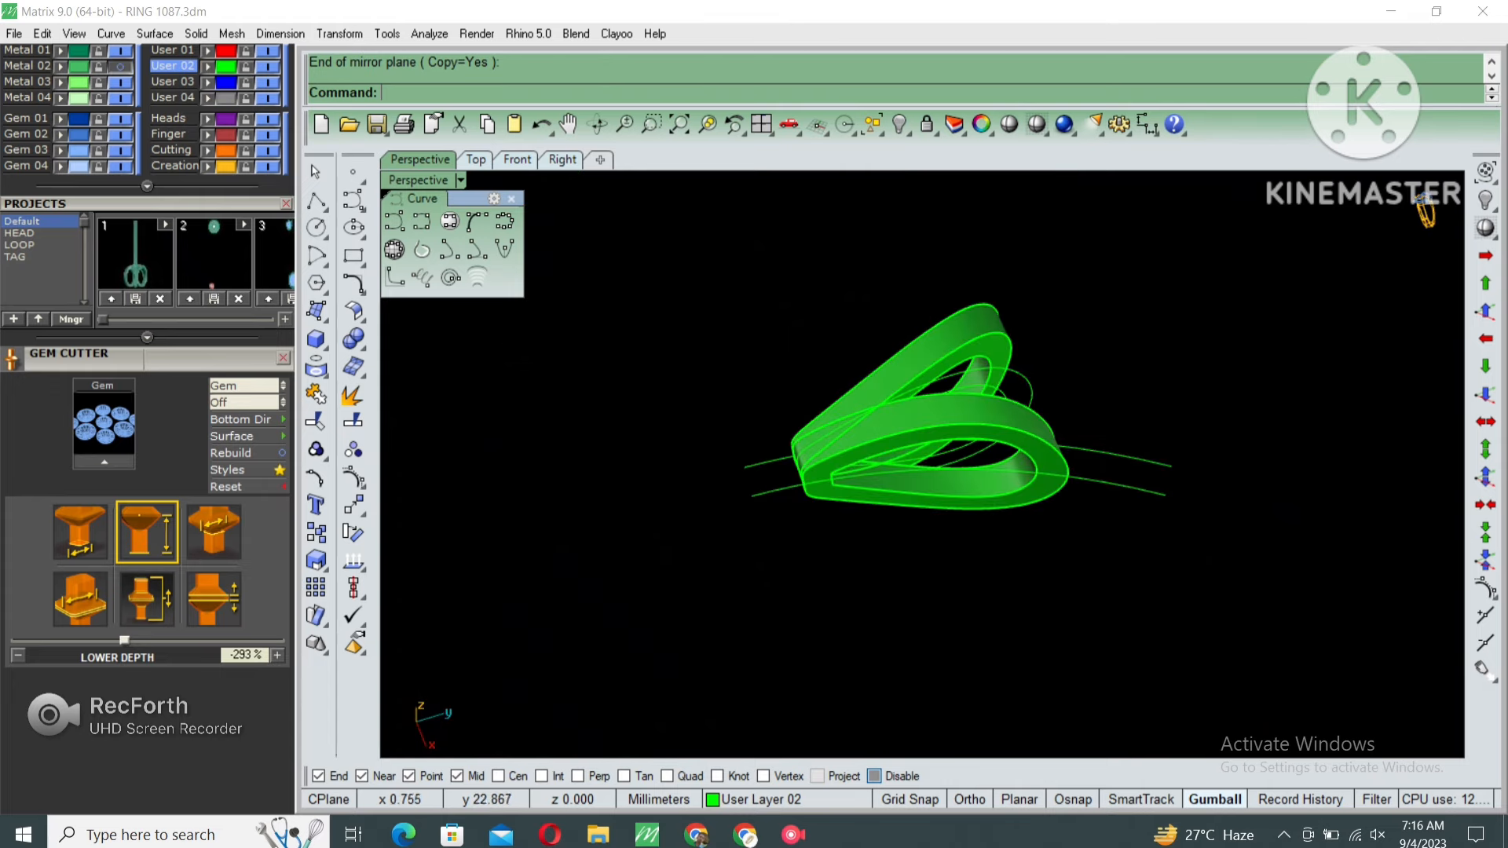
left_click_drag(1143, 430, 1109, 514)
right_click_drag(1099, 511, 1049, 542)
scroll(1048, 542, "up", 3)
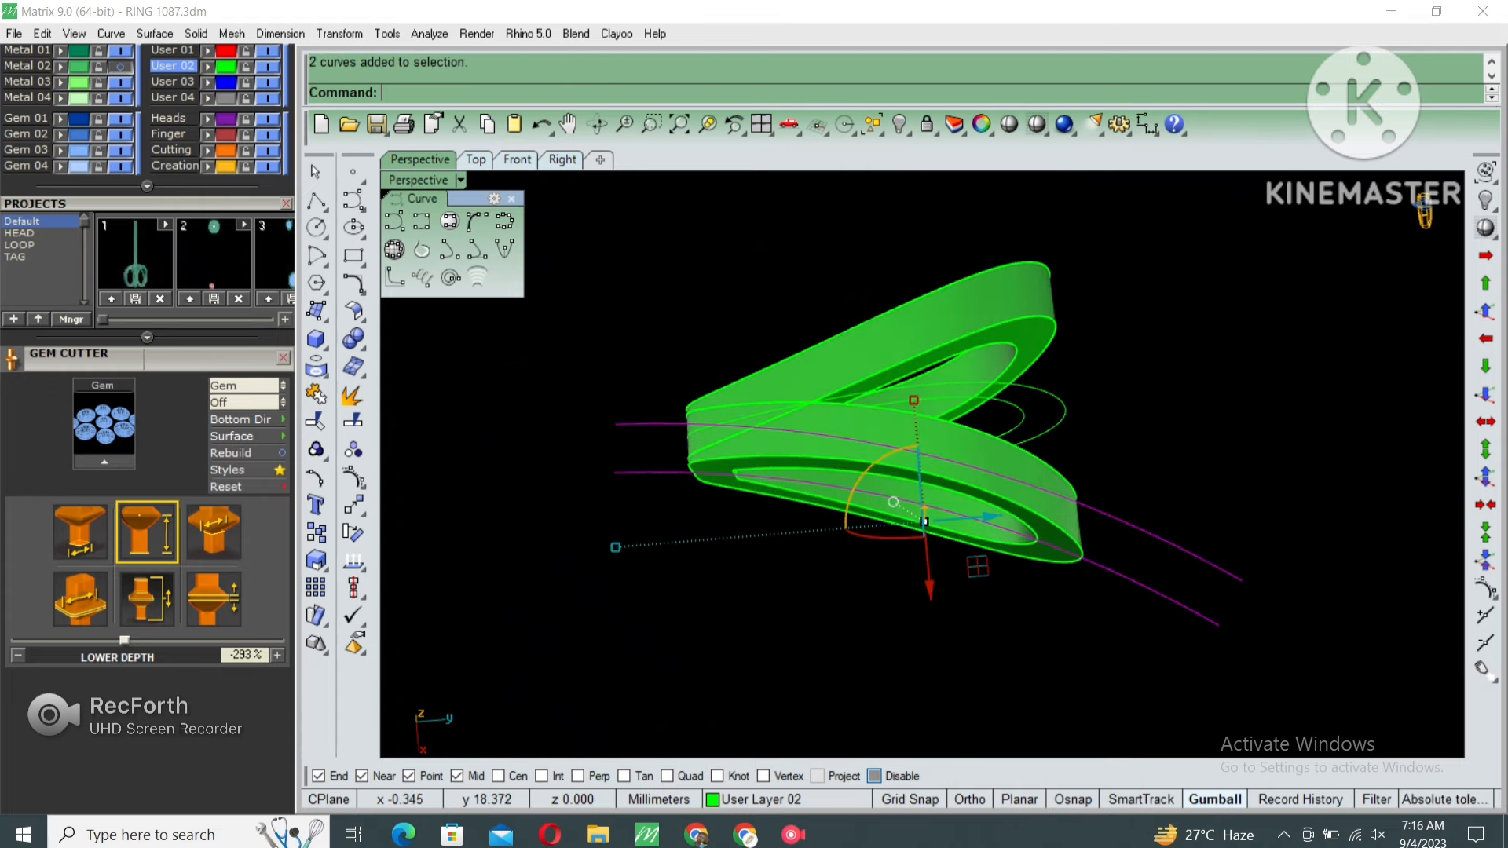
key("Delete")
left_click_drag(1086, 397, 1018, 425)
key("Delete")
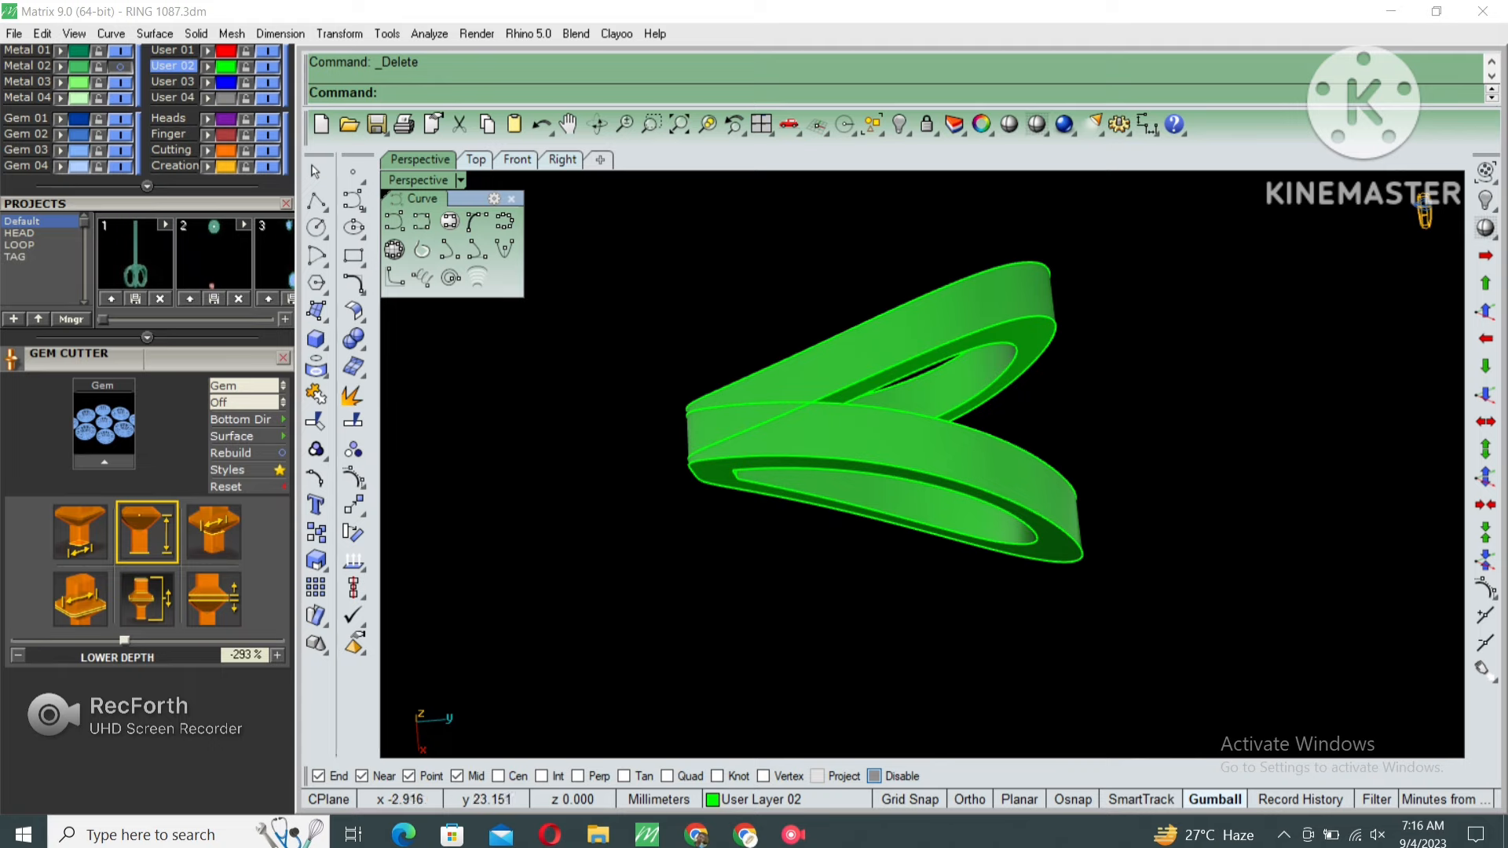
Select both mirrored bail arm solids and group them.
left_click_drag(1131, 377, 1005, 487)
right_click_drag(1006, 487, 1021, 405)
type("g")
key("Return")
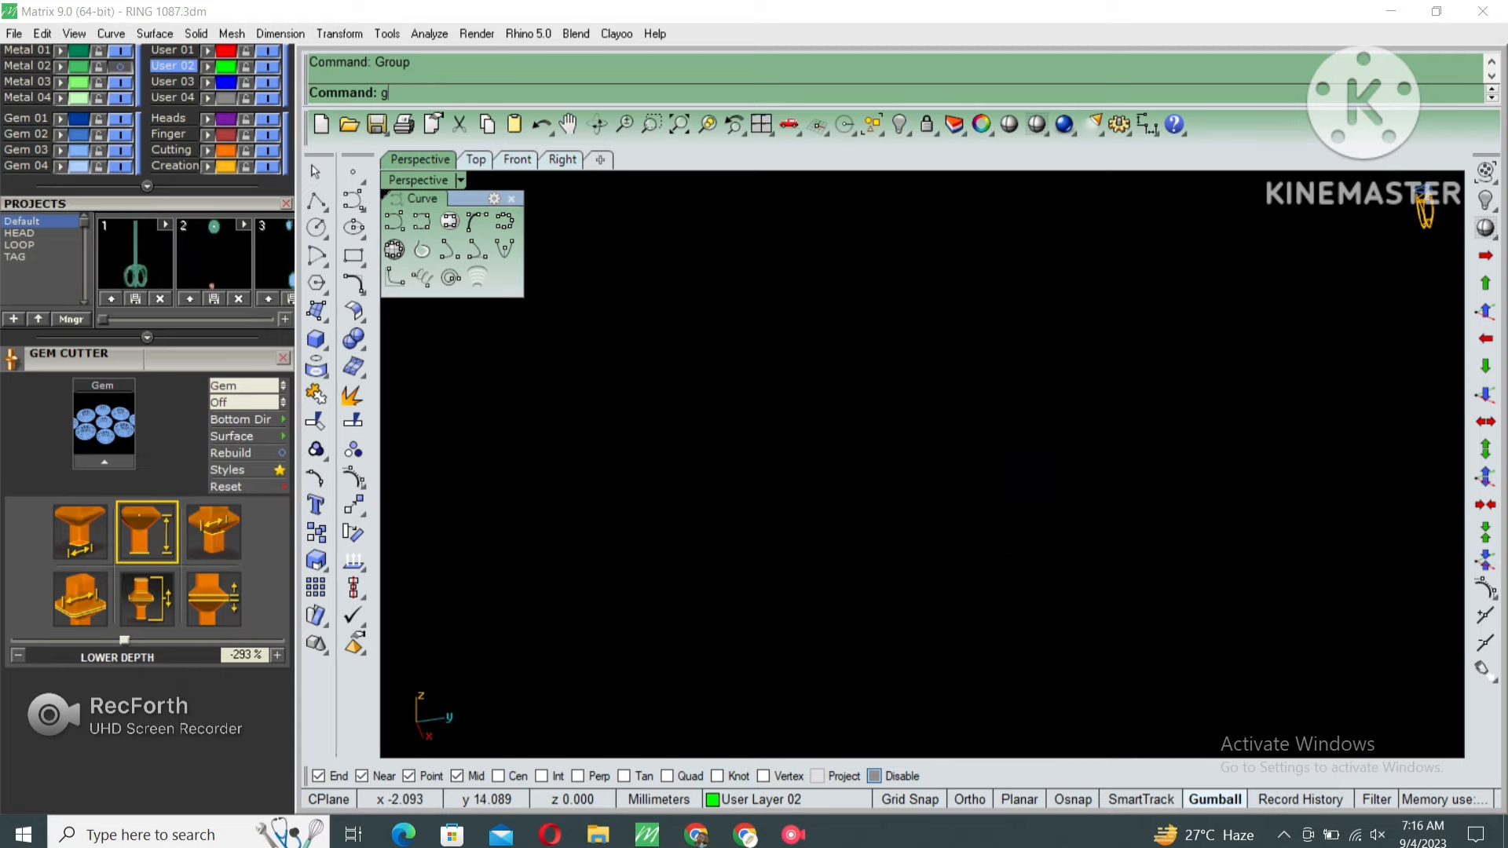
In a shaded Top view, draw a 1.5 mm diameter circle centred on the origin.
left_click(476, 161)
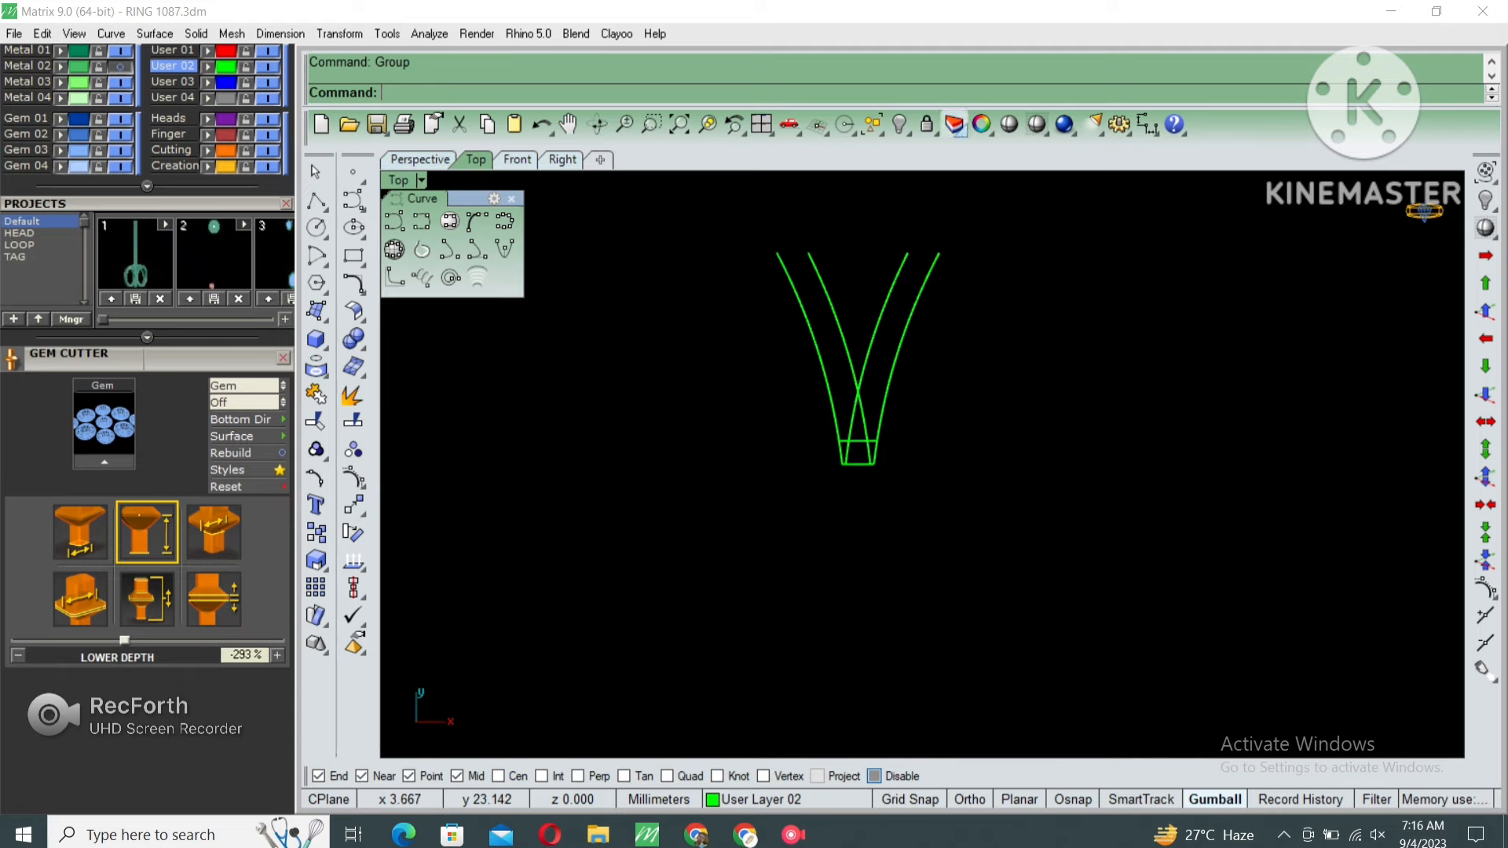
left_click(1009, 124)
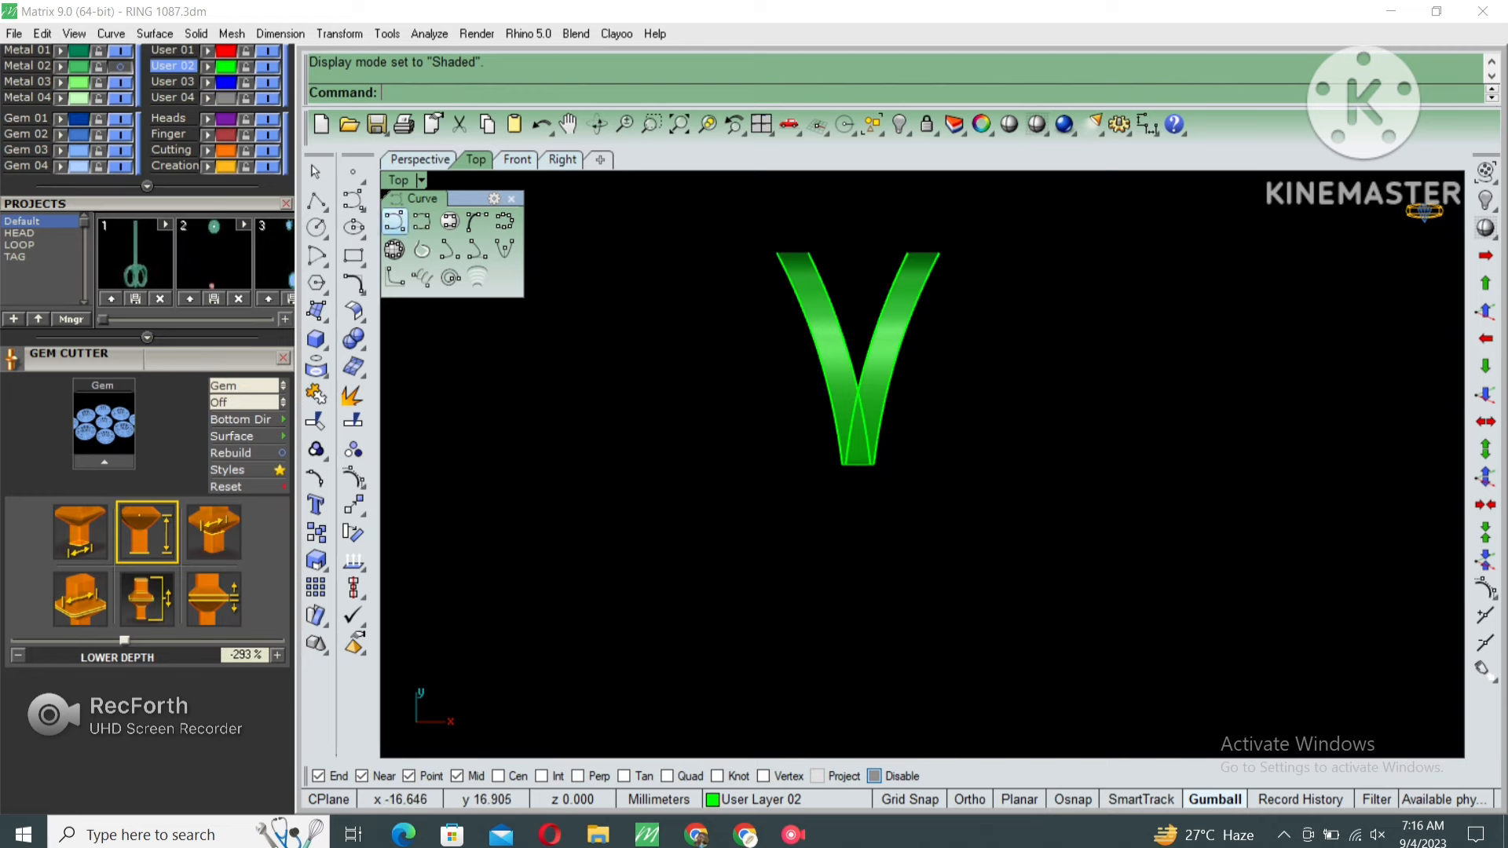
left_click(316, 227)
type("0")
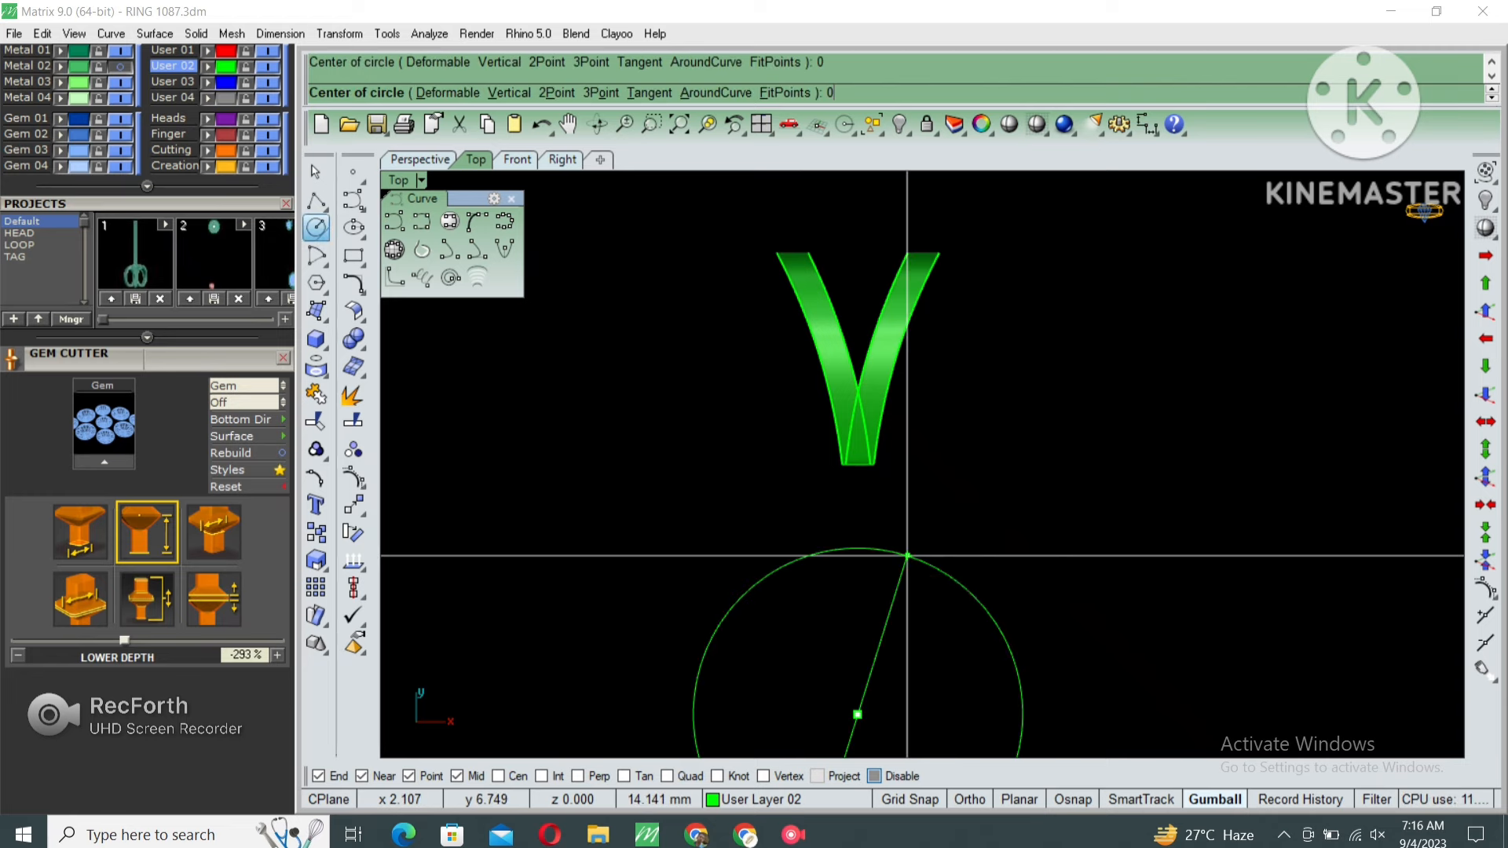
type("1.5")
key("Return")
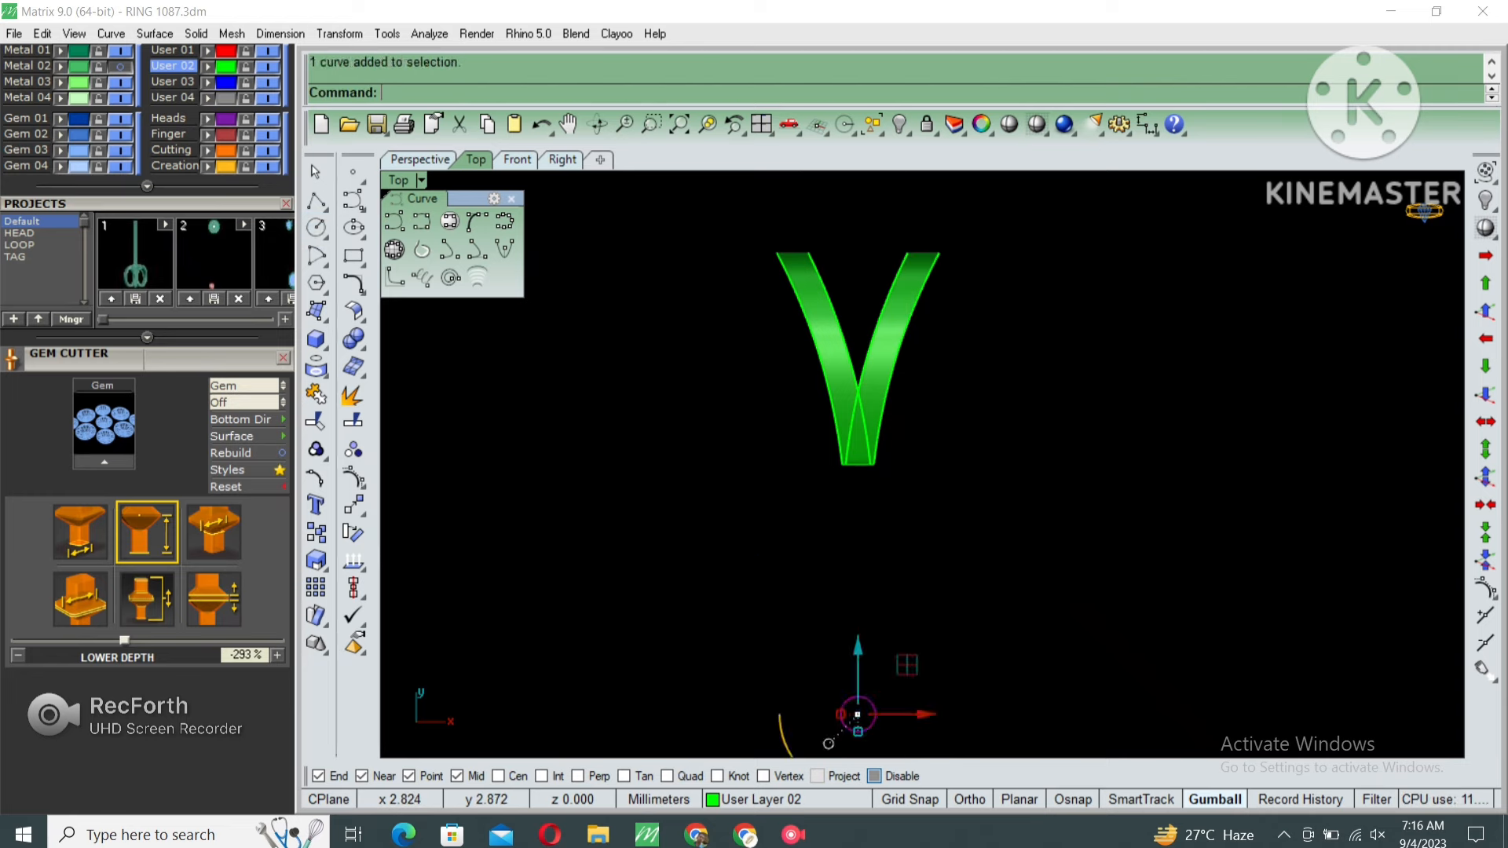
Offset the circle outward and pipe the offset circle into a round jump ring.
right_click_drag(861, 692, 883, 609)
type("o")
key("Return")
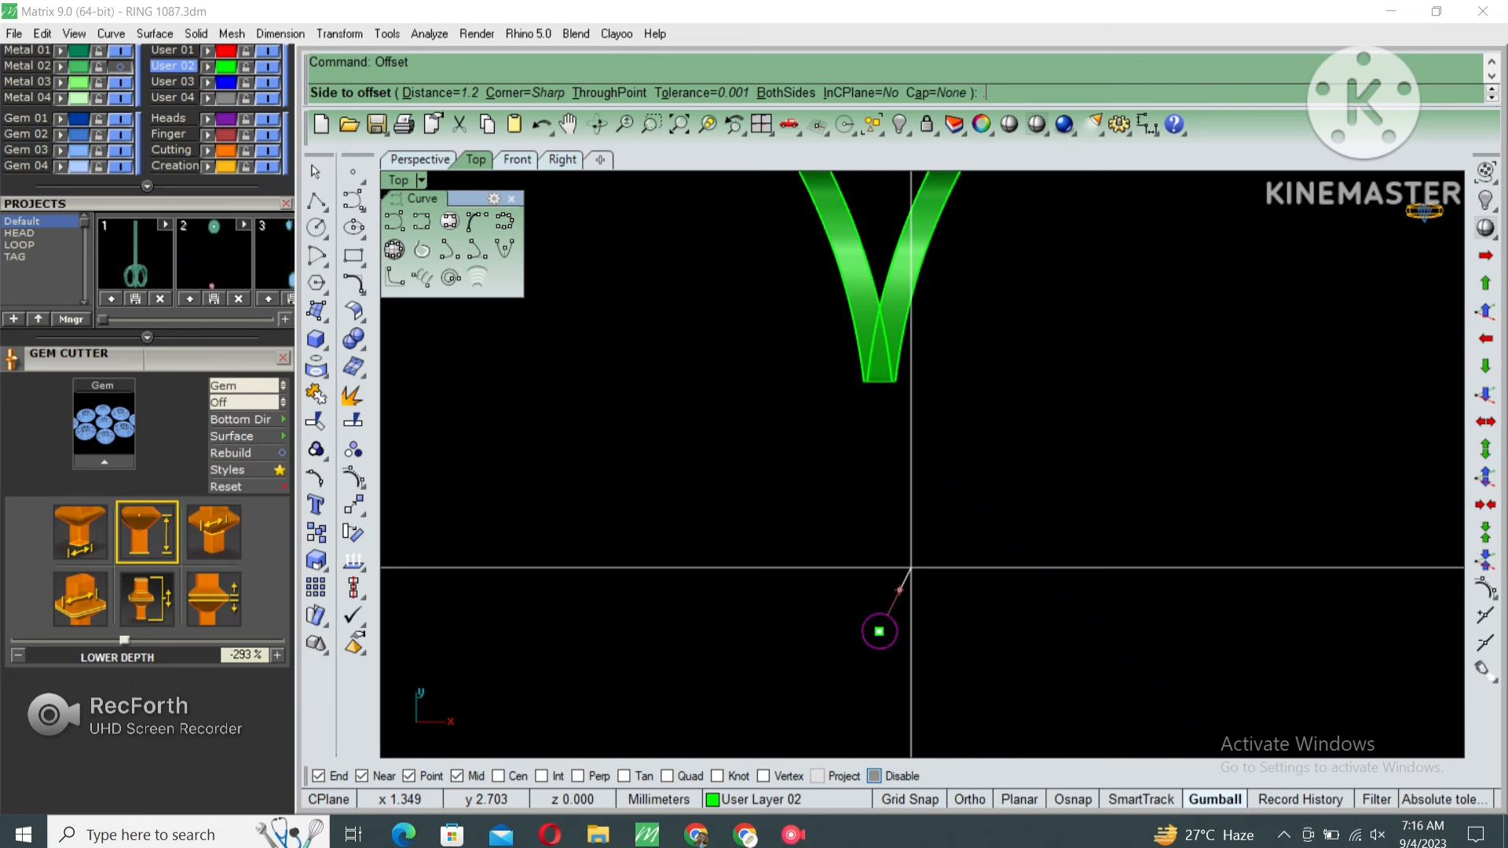
left_click(850, 661)
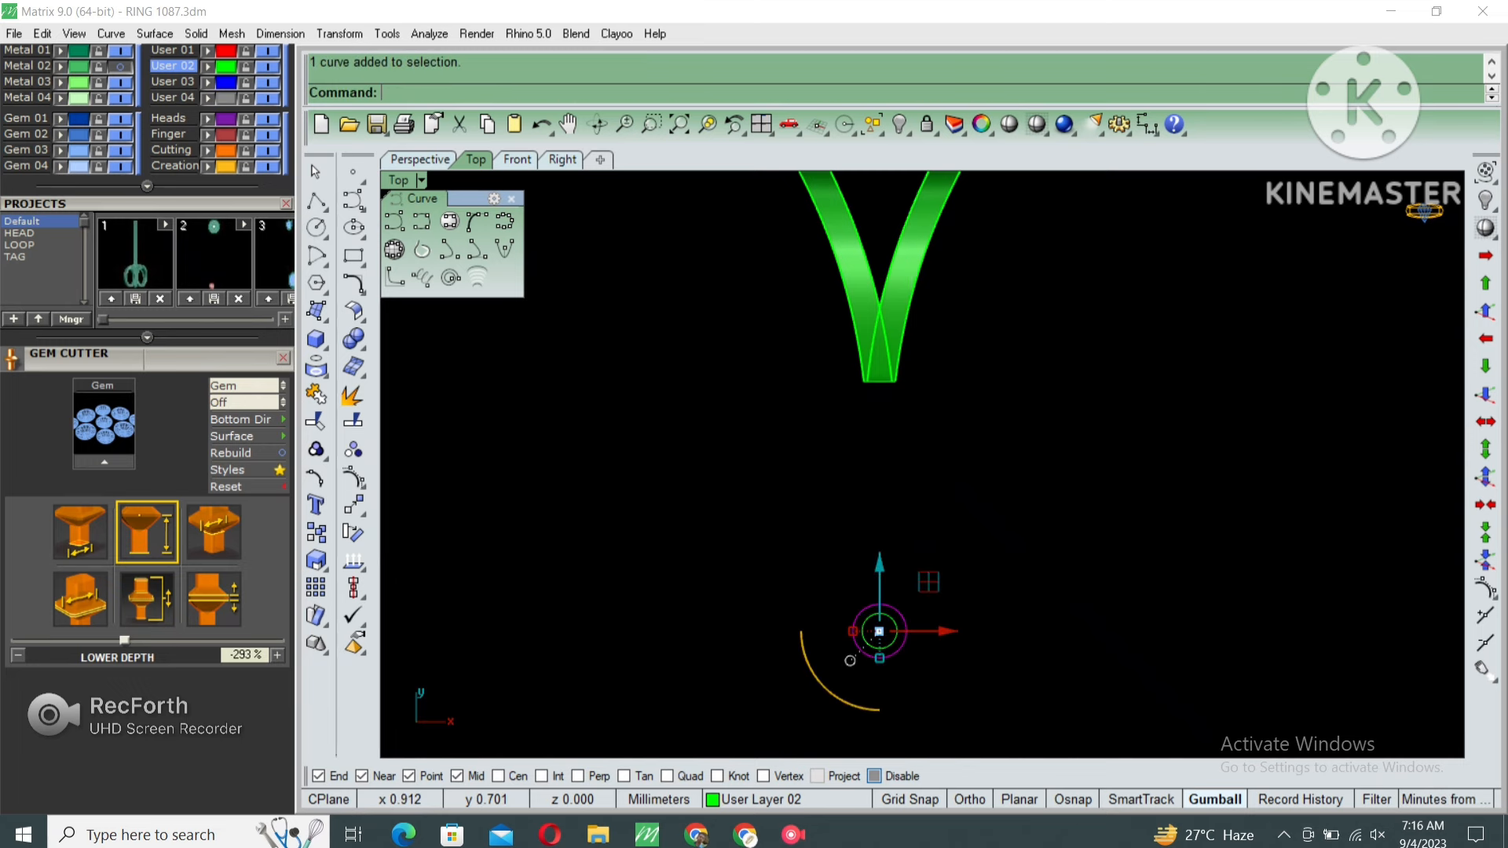
key("Return")
key("Return")
key("Return")
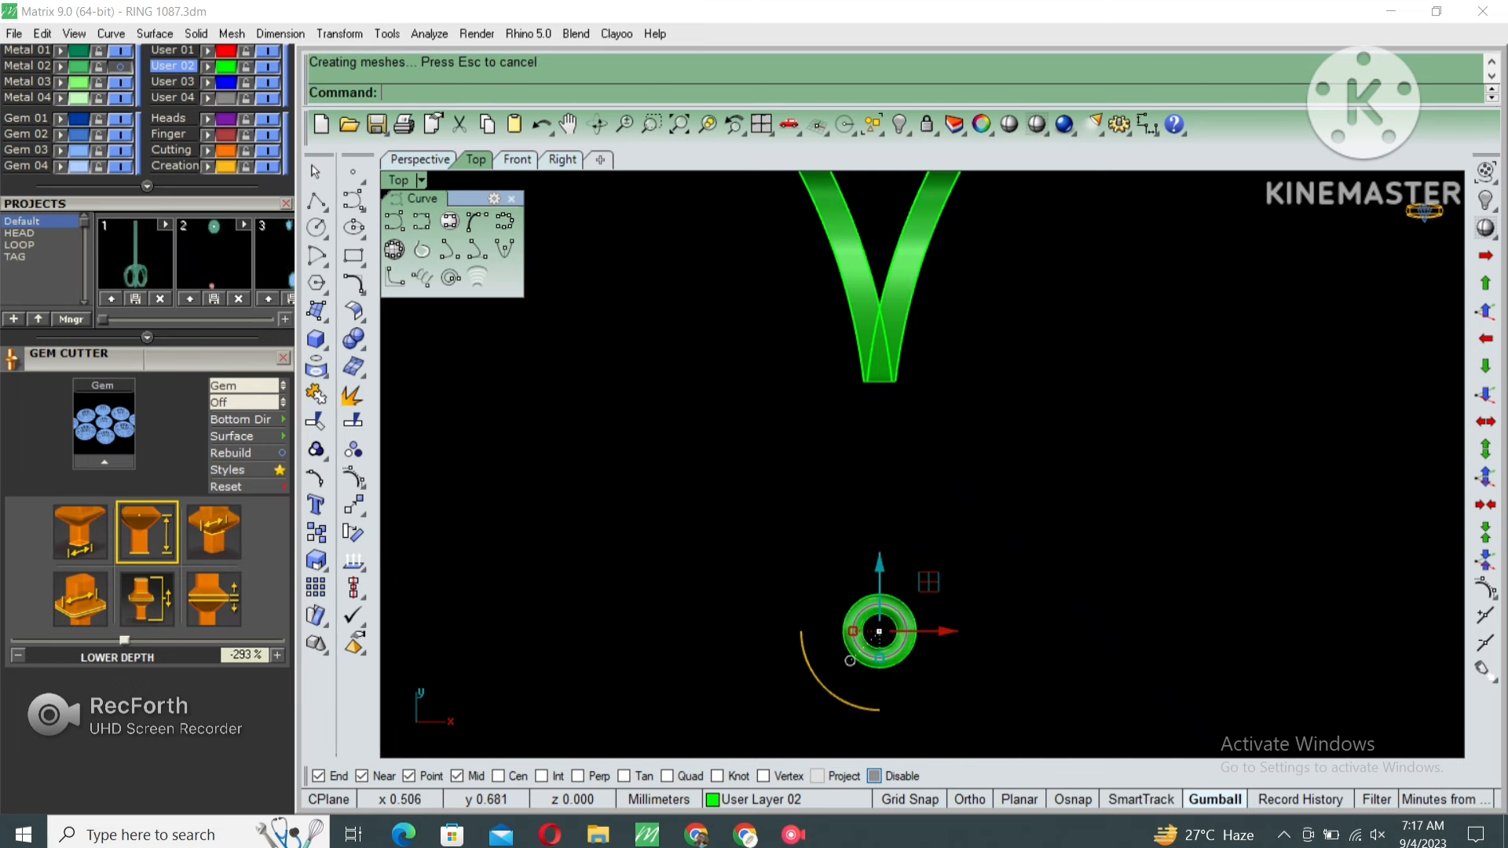
Move the jump ring with its circles along the Y axis onto the narrow tip of the bail arms.
left_click_drag(879, 576, 879, 325)
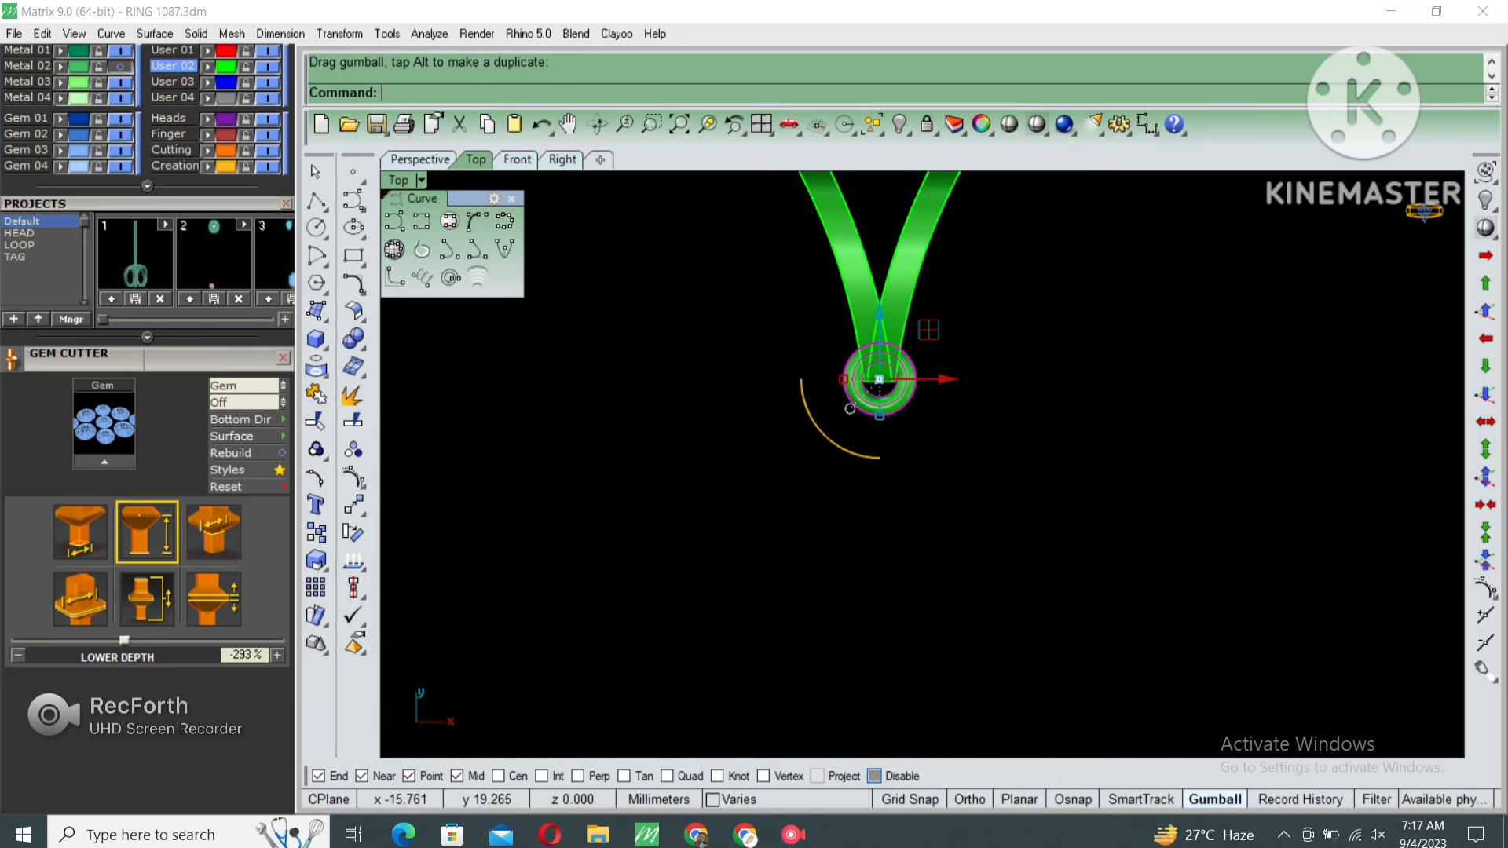
key("ctrl+m")
double_click(947, 476)
right_click_drag(1296, 514, 940, 485)
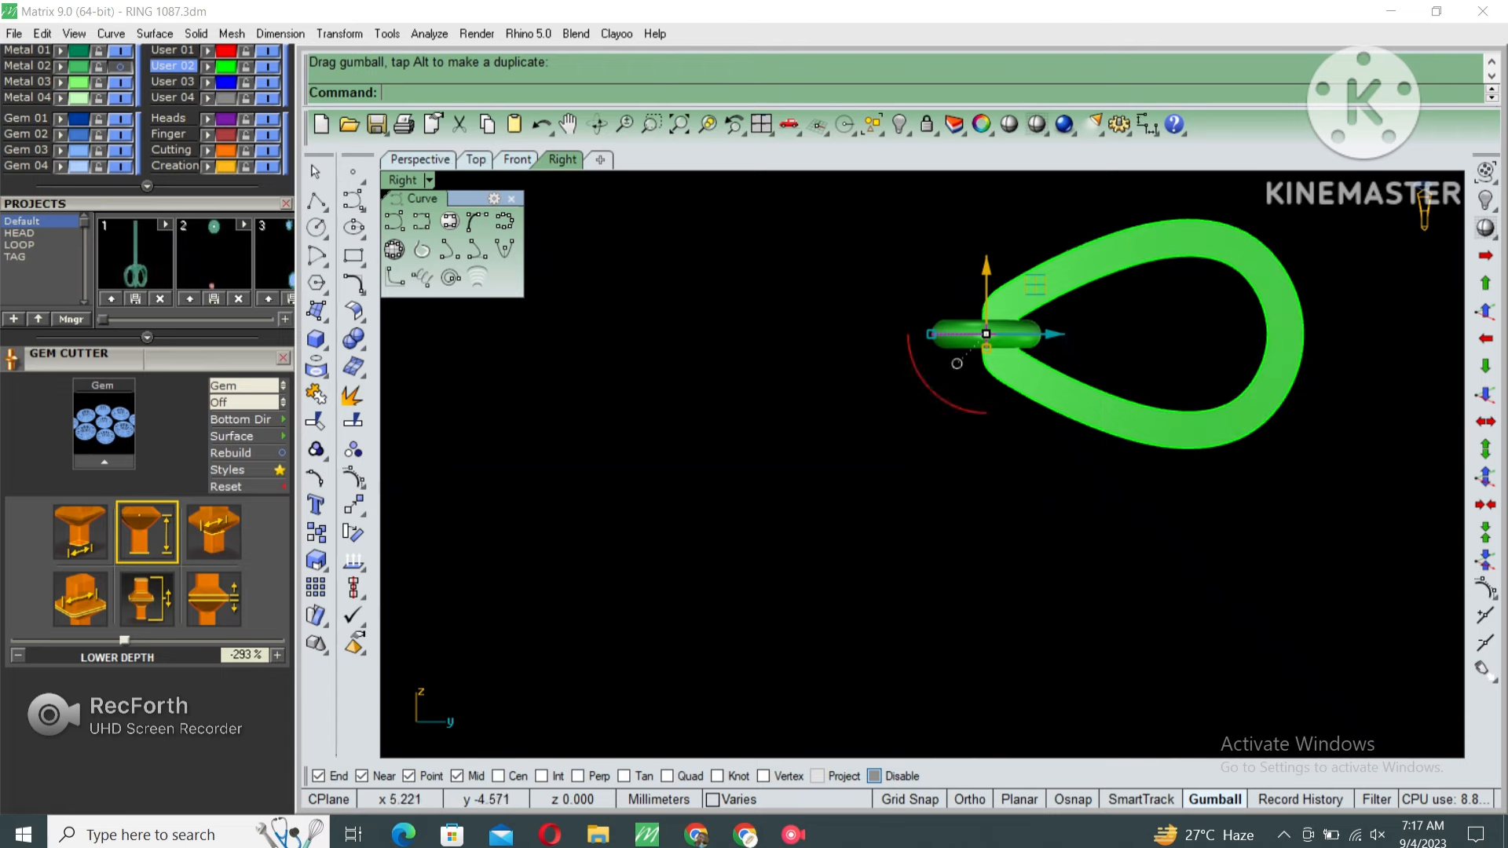
In the Right view, create horizontal cut planes through the bail arms along the jump ring's upper and lower edges.
left_click(1267, 393)
right_click_drag(1266, 393, 1086, 454)
type("c")
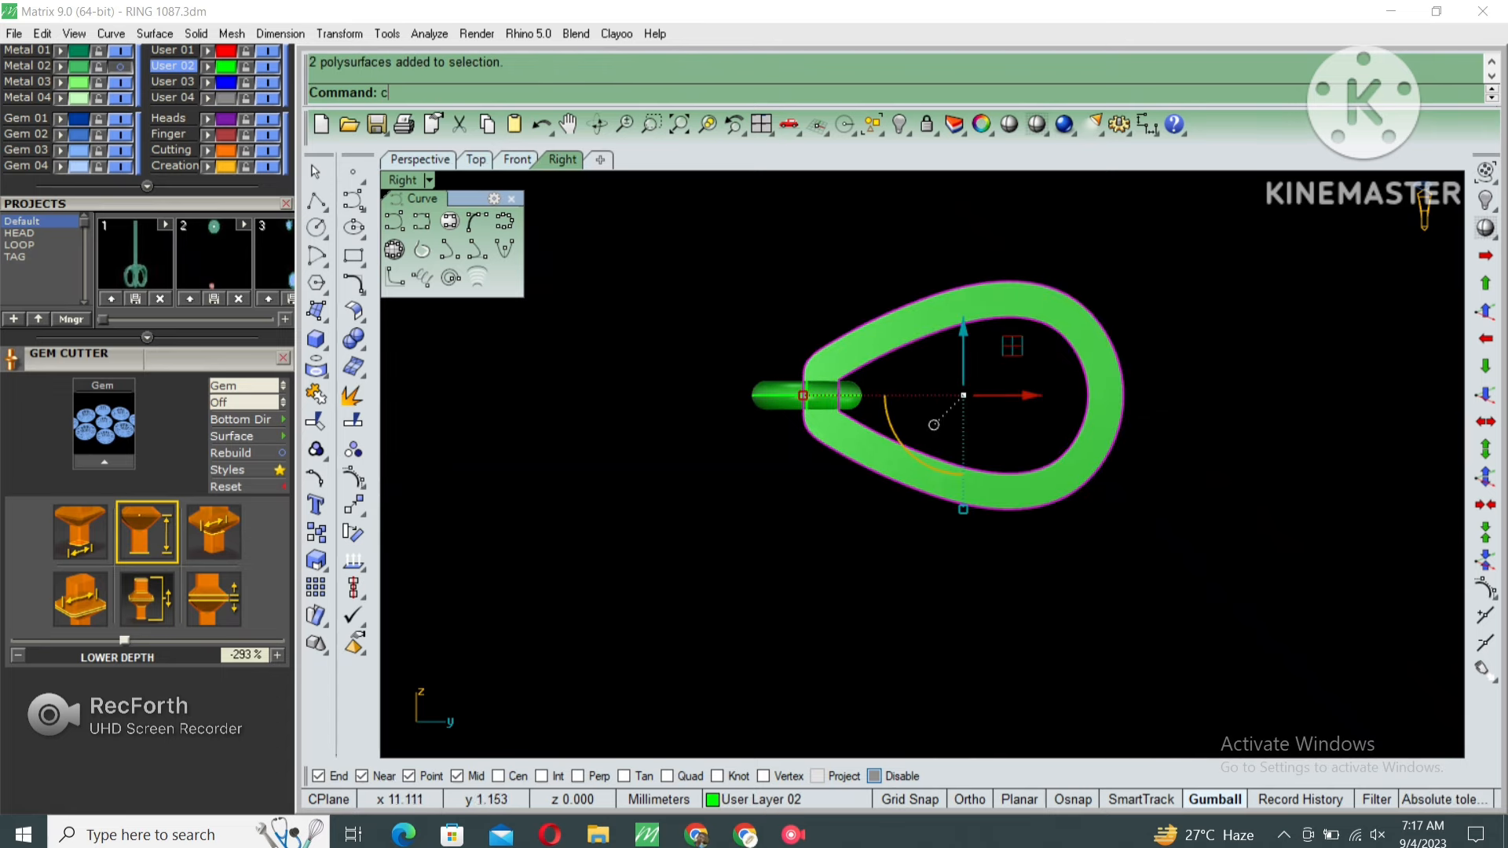
type("utplane")
key("Return")
scroll(785, 428, "up", 2)
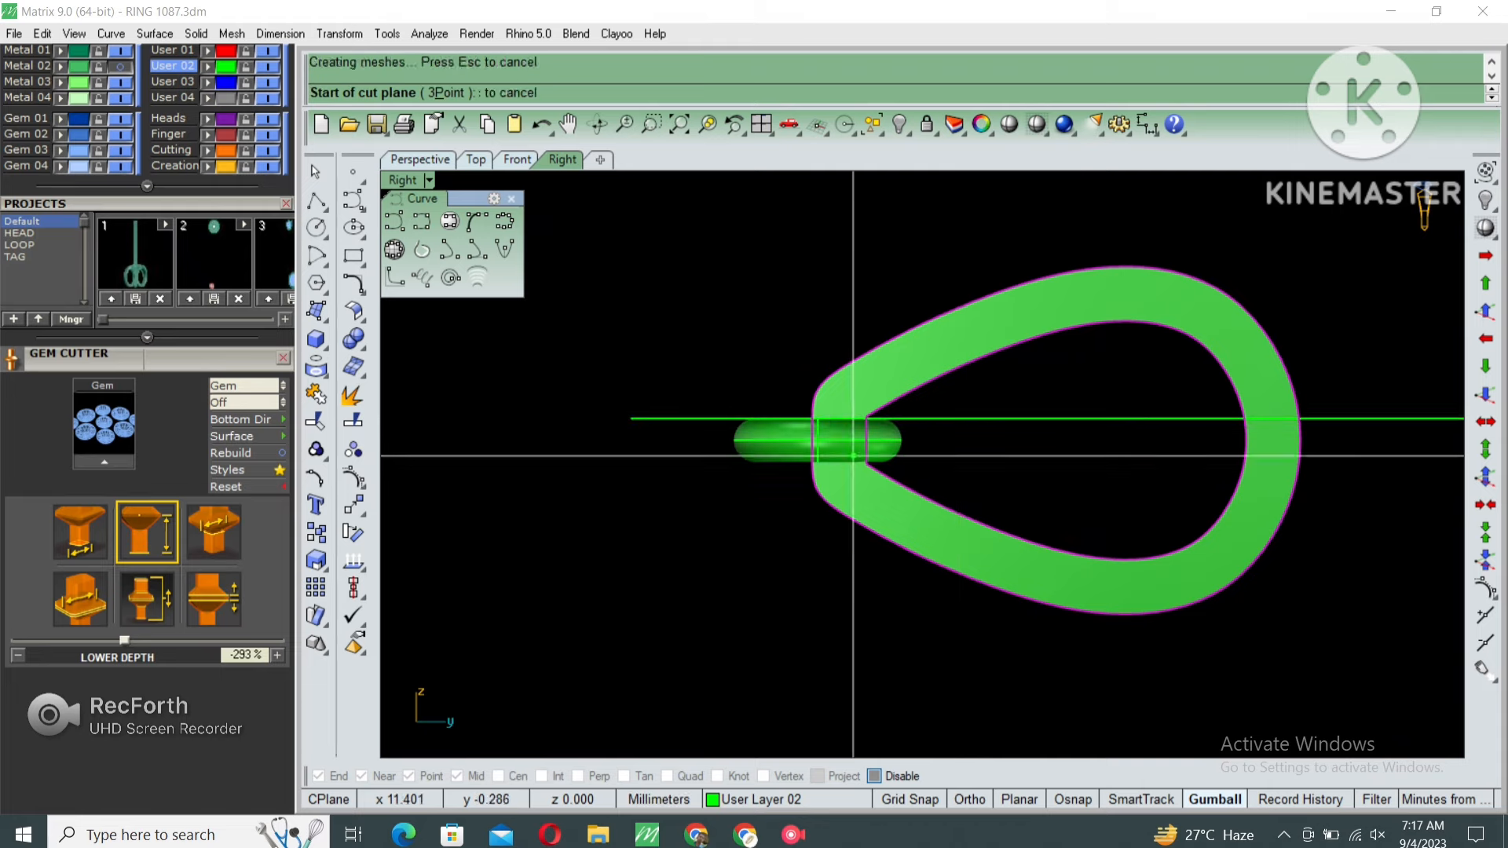
left_click(819, 462)
left_click(1016, 462)
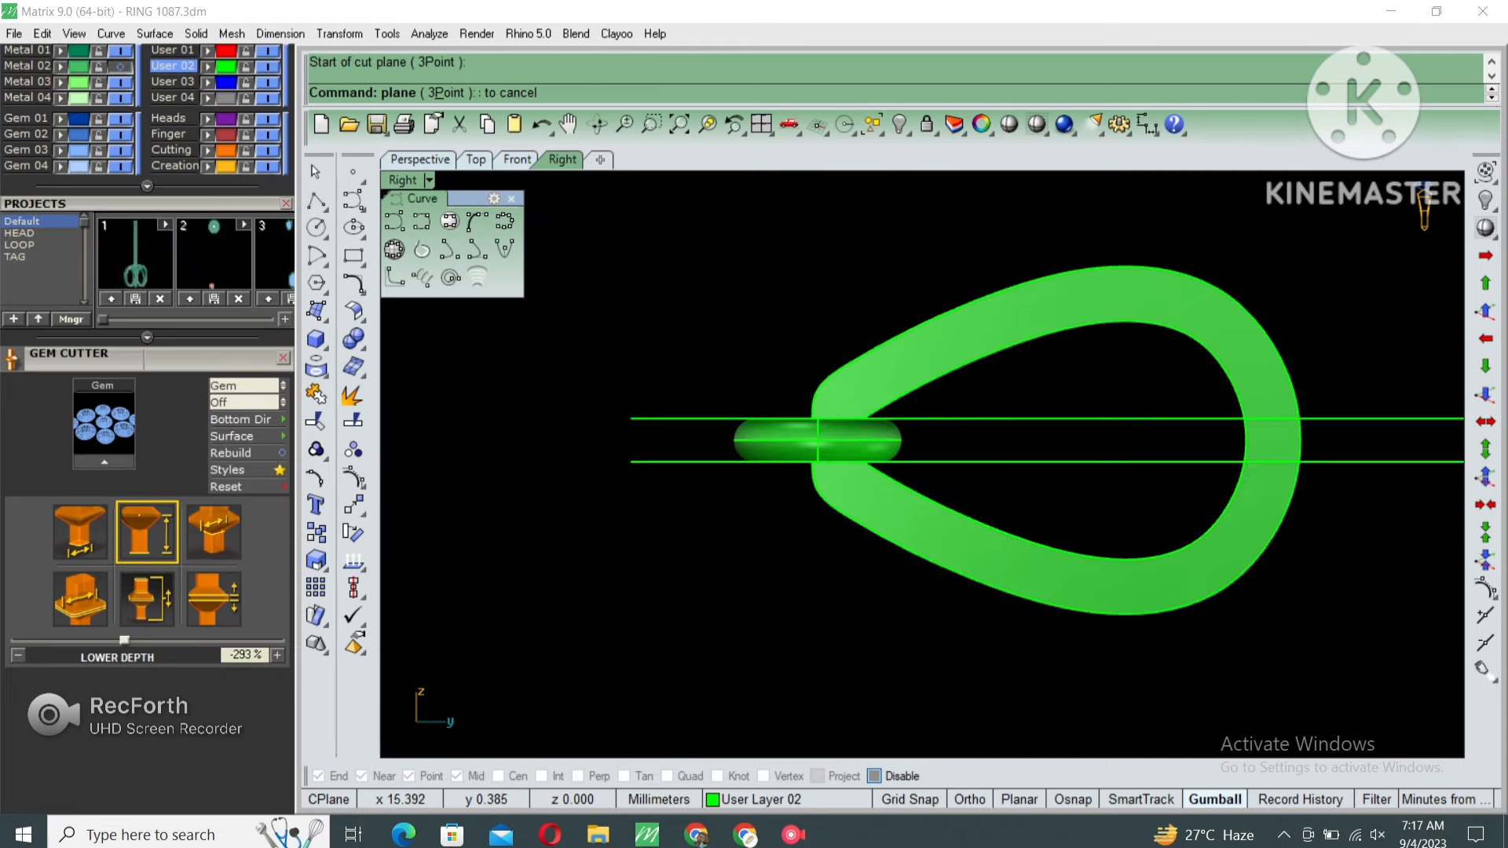
Shift both cut planes along Y so they span the bail's narrow end, and hide the jump ring.
left_click_drag(1123, 404, 671, 461)
key("Escape")
key("ctrl+h")
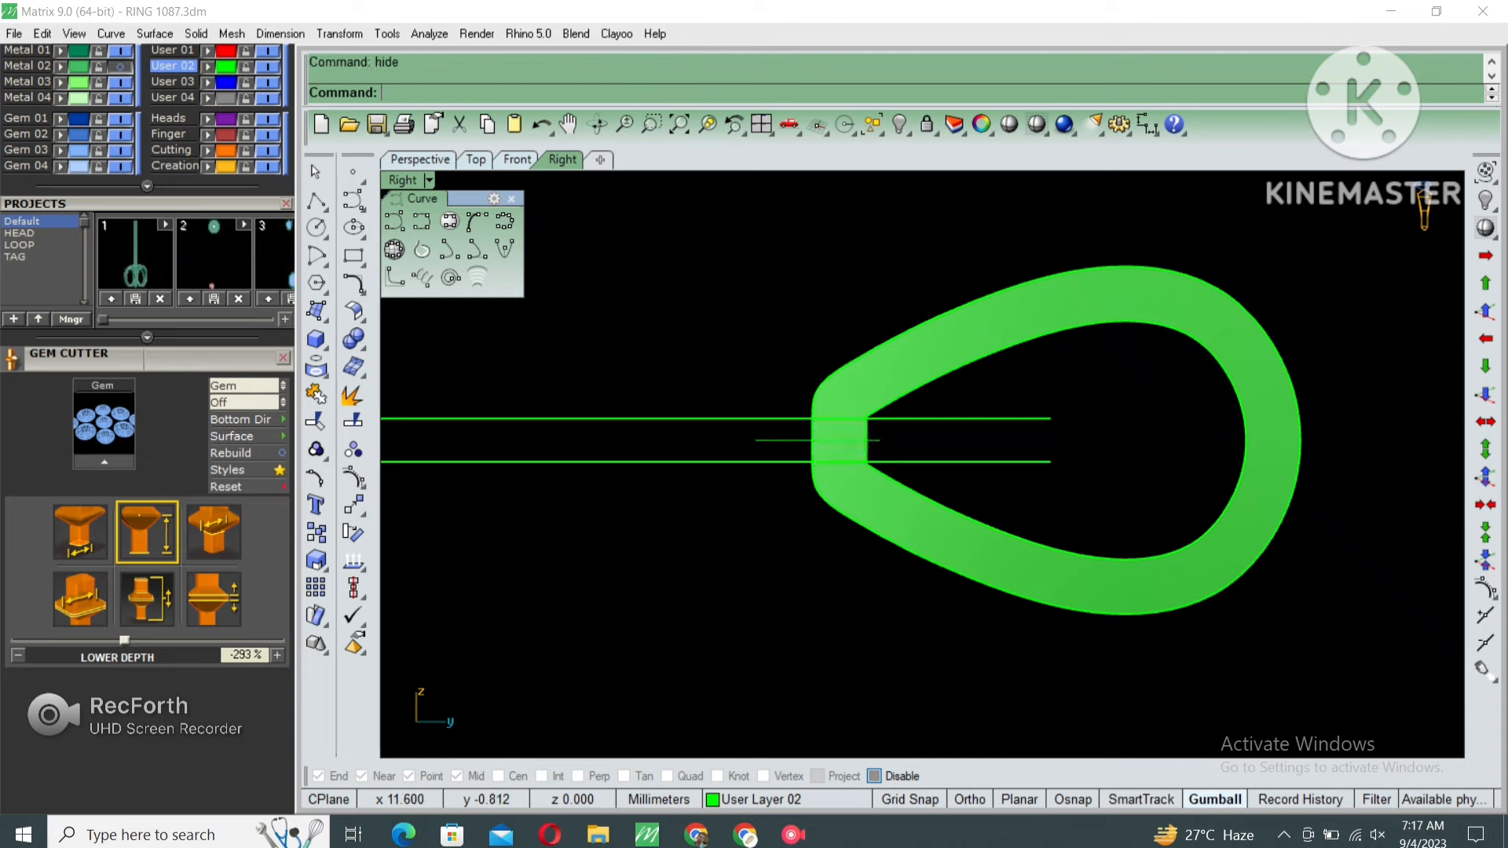
Try to Boolean split the bail arms with the two cut planes and delete the planes.
left_click(850, 504)
type("bs")
key("Return")
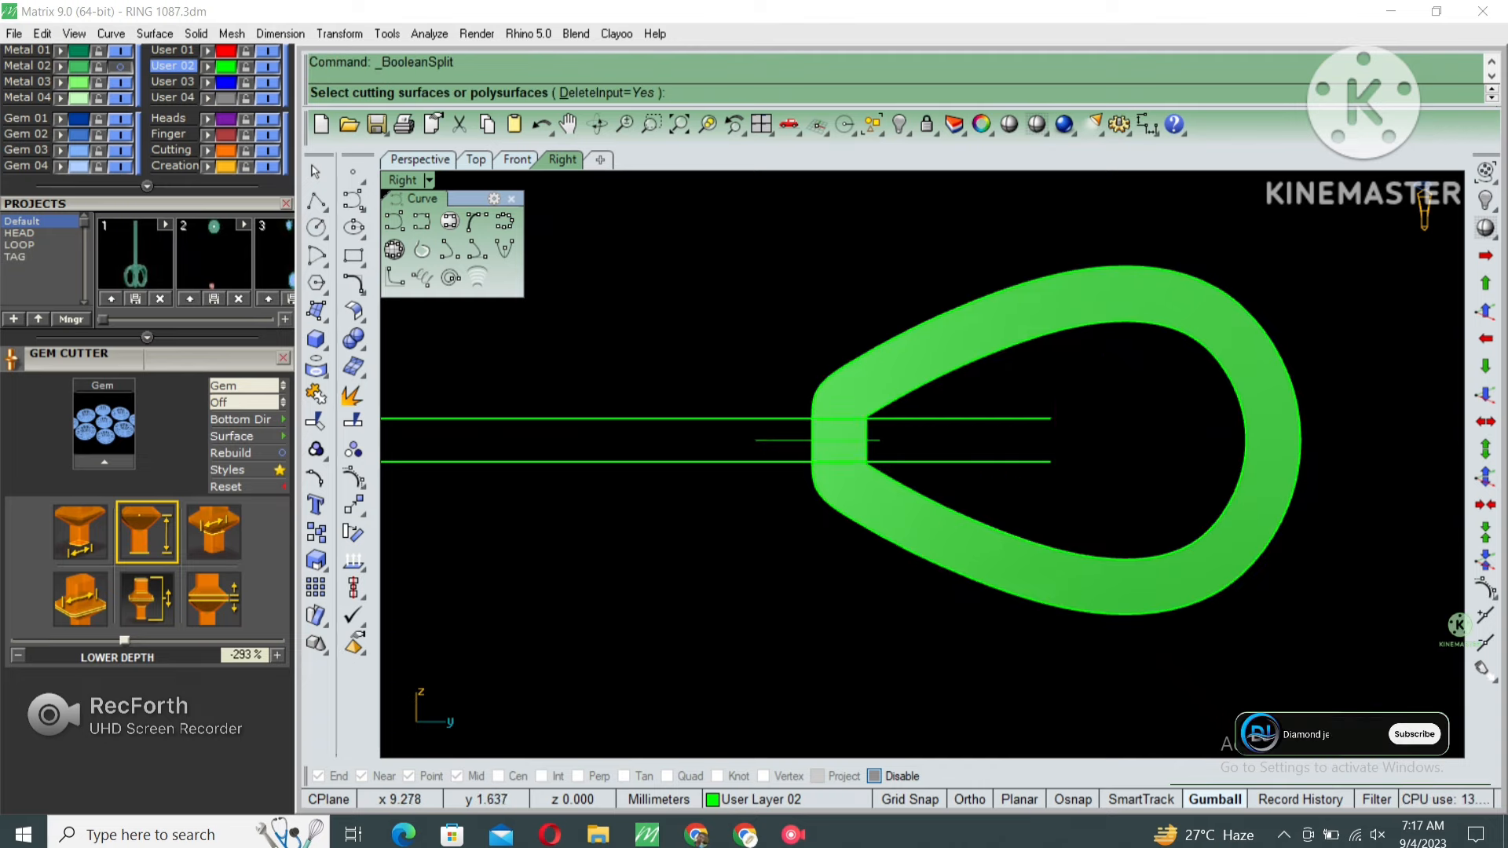
key("Return")
left_click_drag(737, 378, 695, 361)
key("Delete")
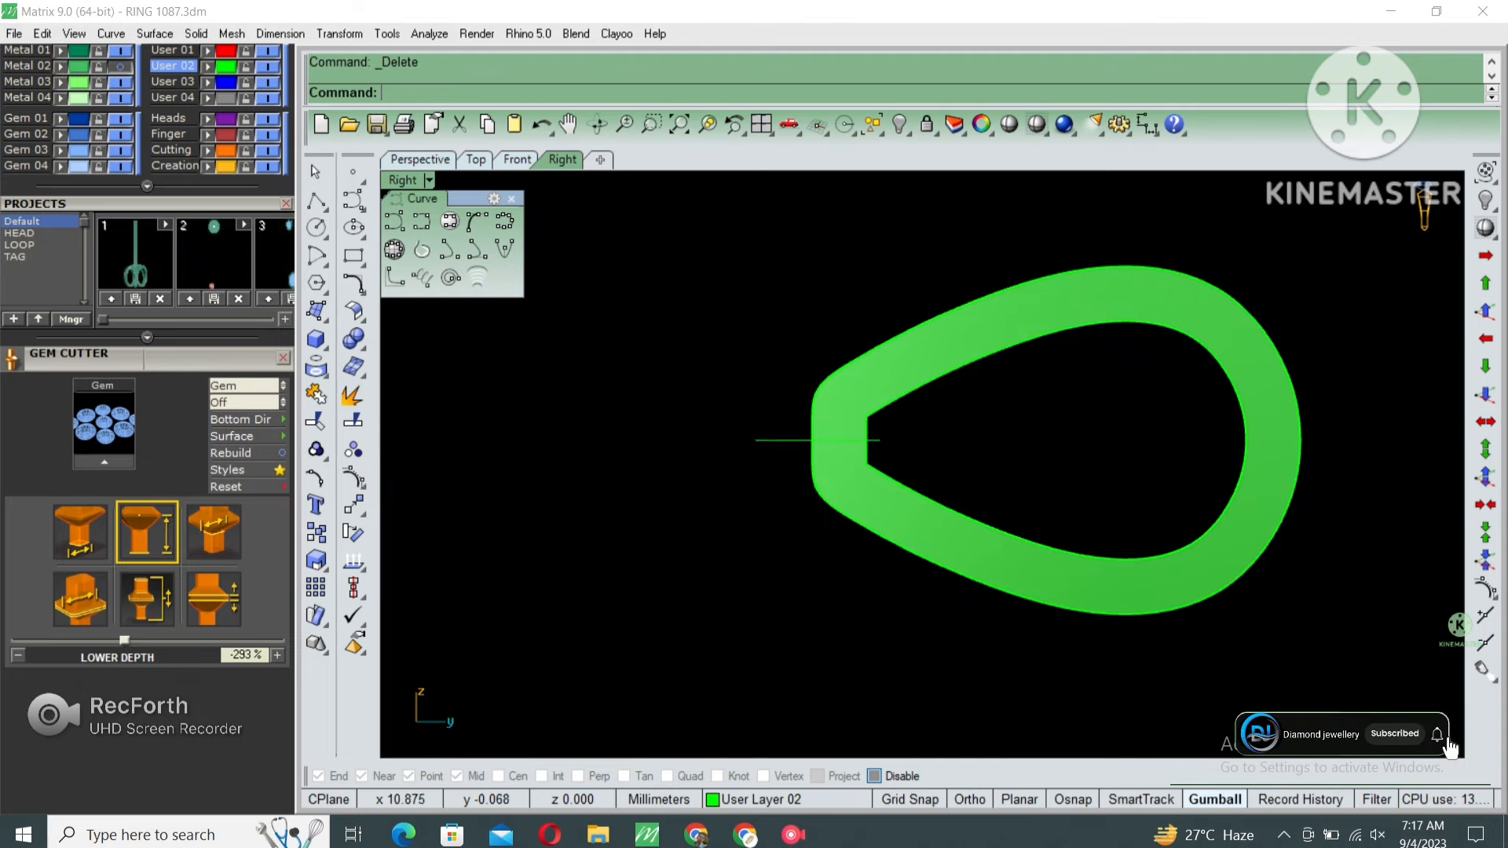
scroll(824, 442, "up", 6)
key("ctrl+z")
Extrude the upper cut plane down to the lower one with ExtrudeSrf to form a solid block.
left_click(980, 384)
left_click(853, 424)
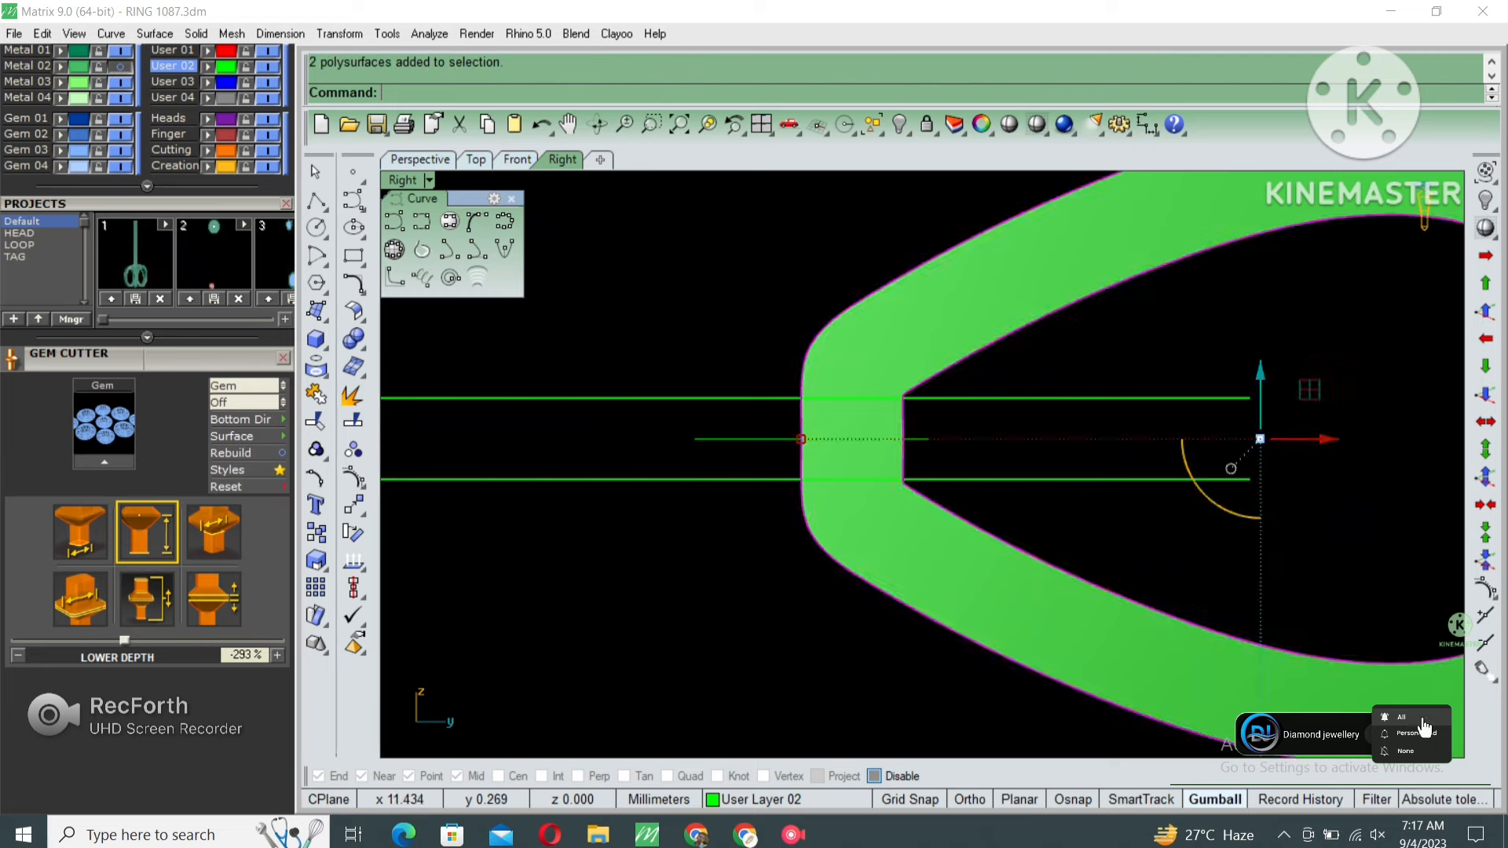
left_click(996, 380)
left_click(1007, 398)
right_click_drag(407, 349, 388, 310)
type("ex")
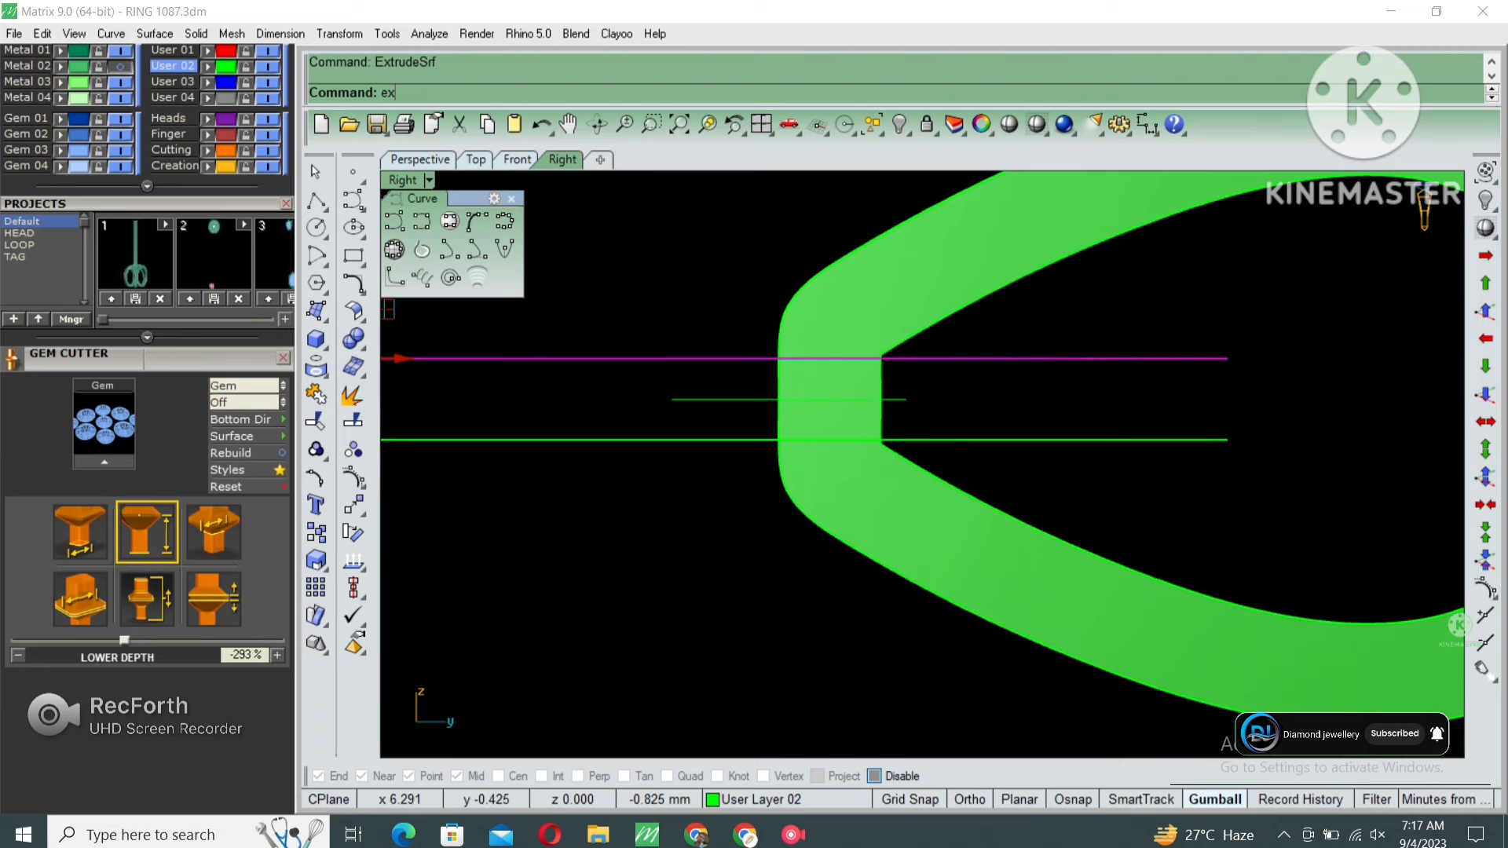
key("Return")
left_click(1229, 440)
Boolean subtract the block from the bail arms to open a gap at the narrow end, and delete the leftover plane.
left_click(857, 514)
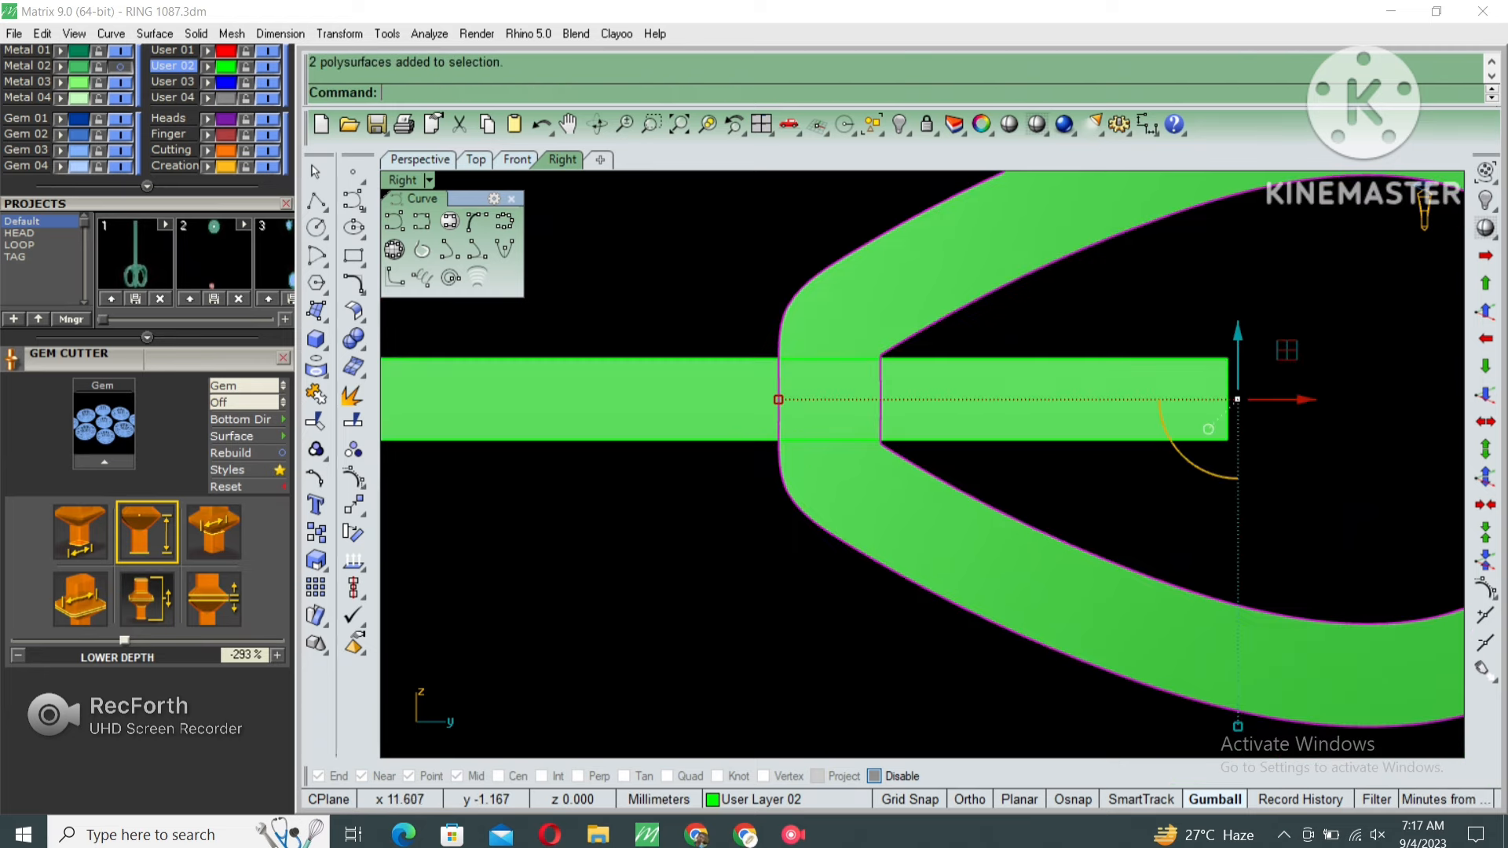
key("Return")
left_click(915, 425)
key("Return")
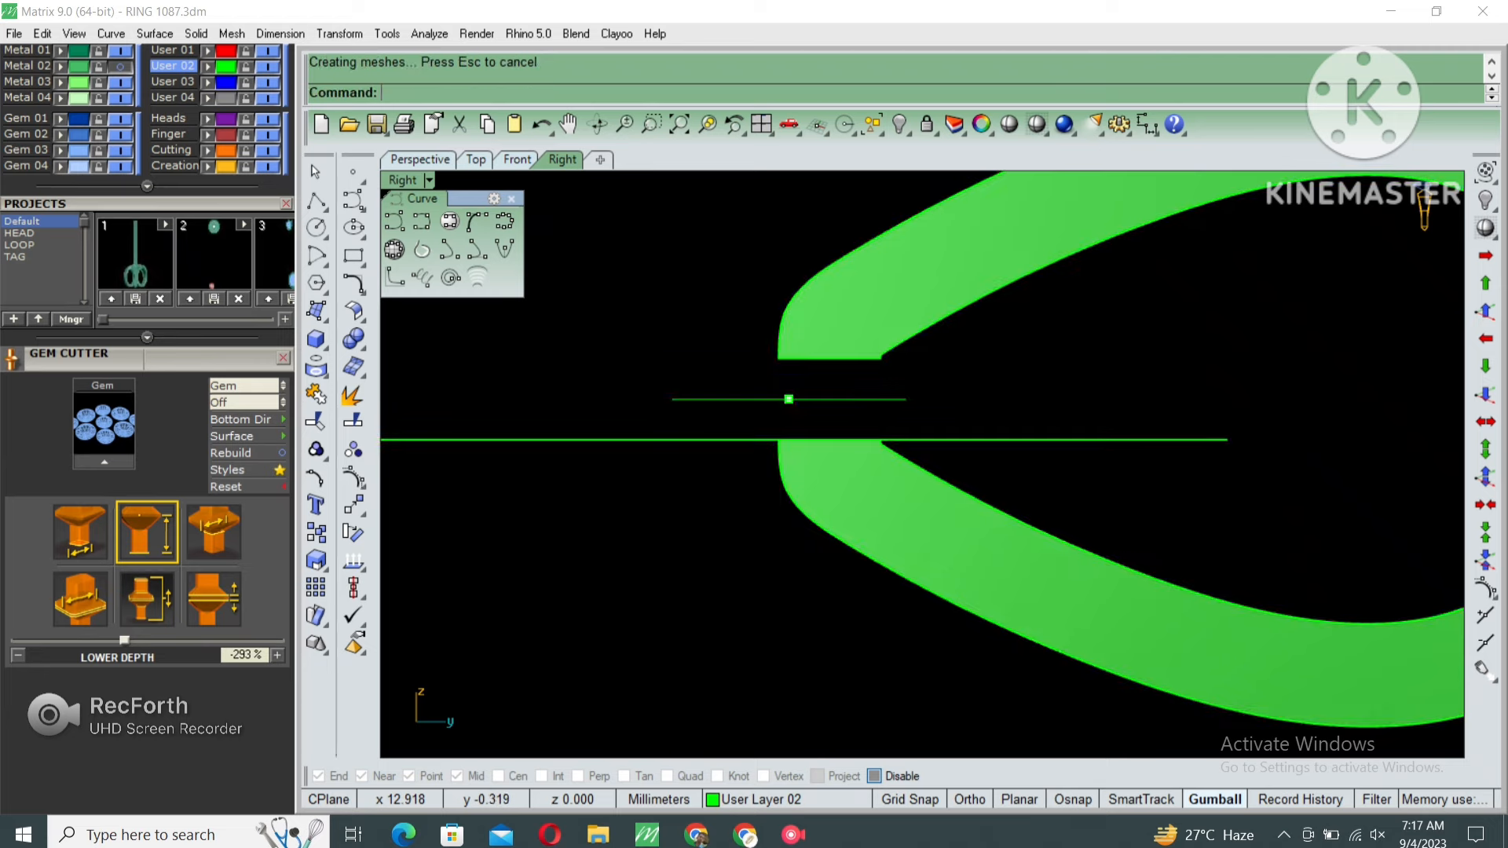
left_click(1022, 440)
scroll(926, 450, "down", 8)
key("Delete")
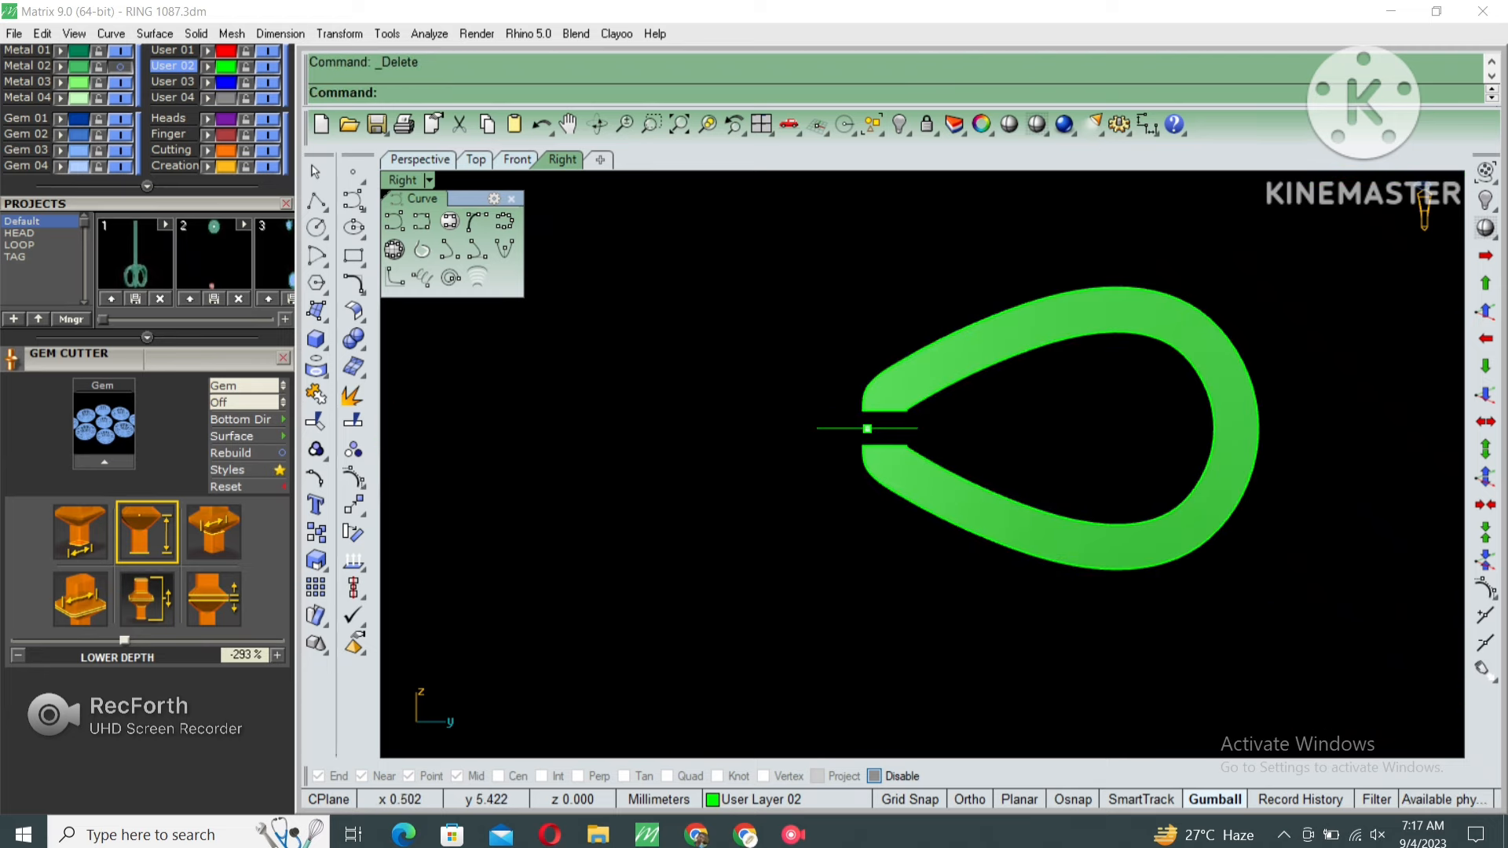
In the Perspective view, draw a circle with 0.8 mm diameter at the point in the middle of the gap.
double_click(403, 181)
double_click(963, 181)
right_click_drag(747, 502, 809, 499)
scroll(785, 527, "up", 4)
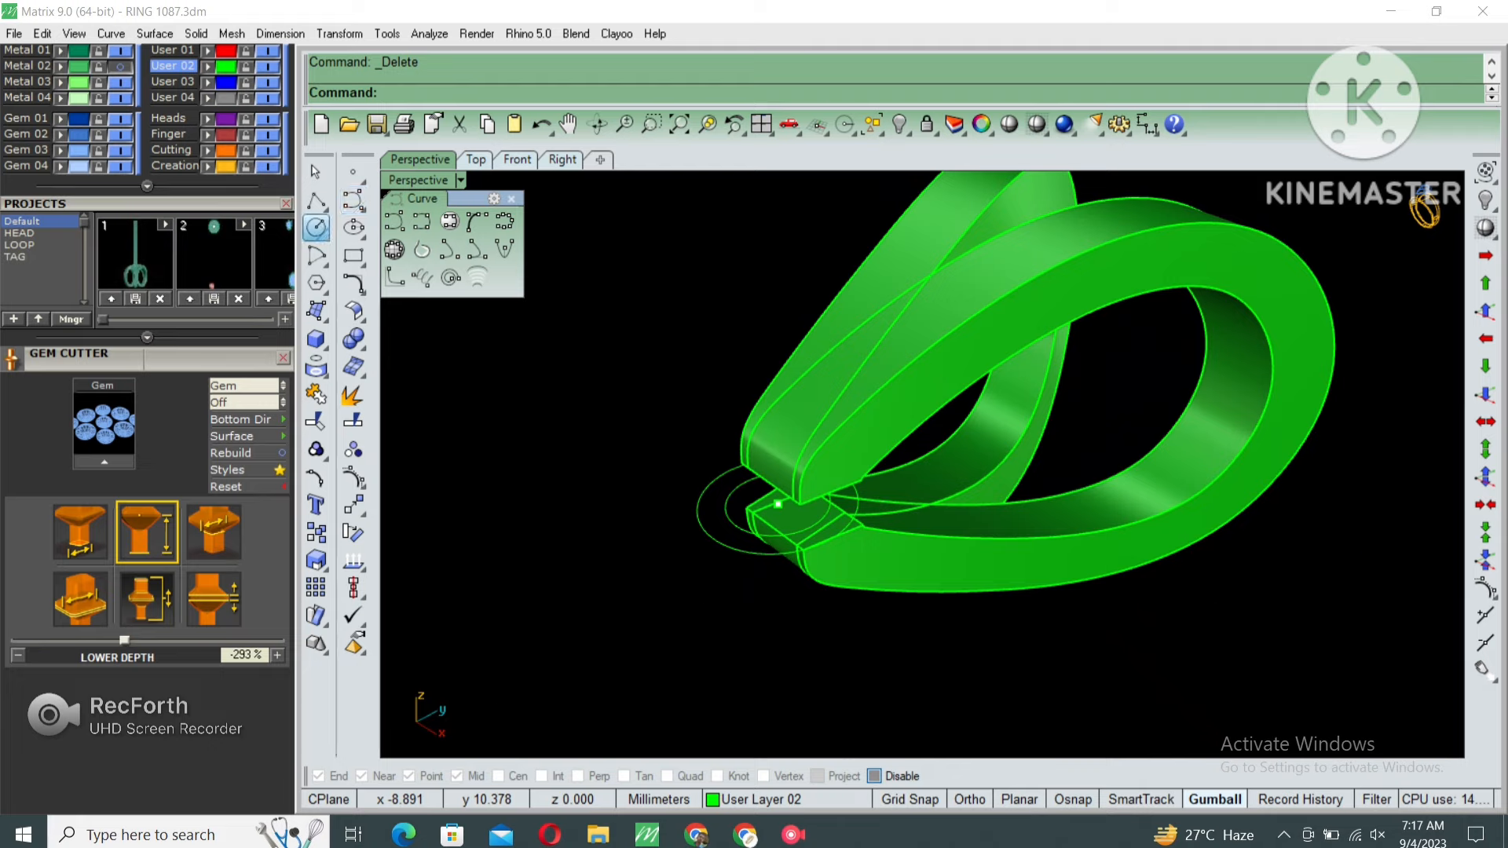
left_click(315, 228)
scroll(800, 536, "up", 4)
left_click(767, 488, "alt")
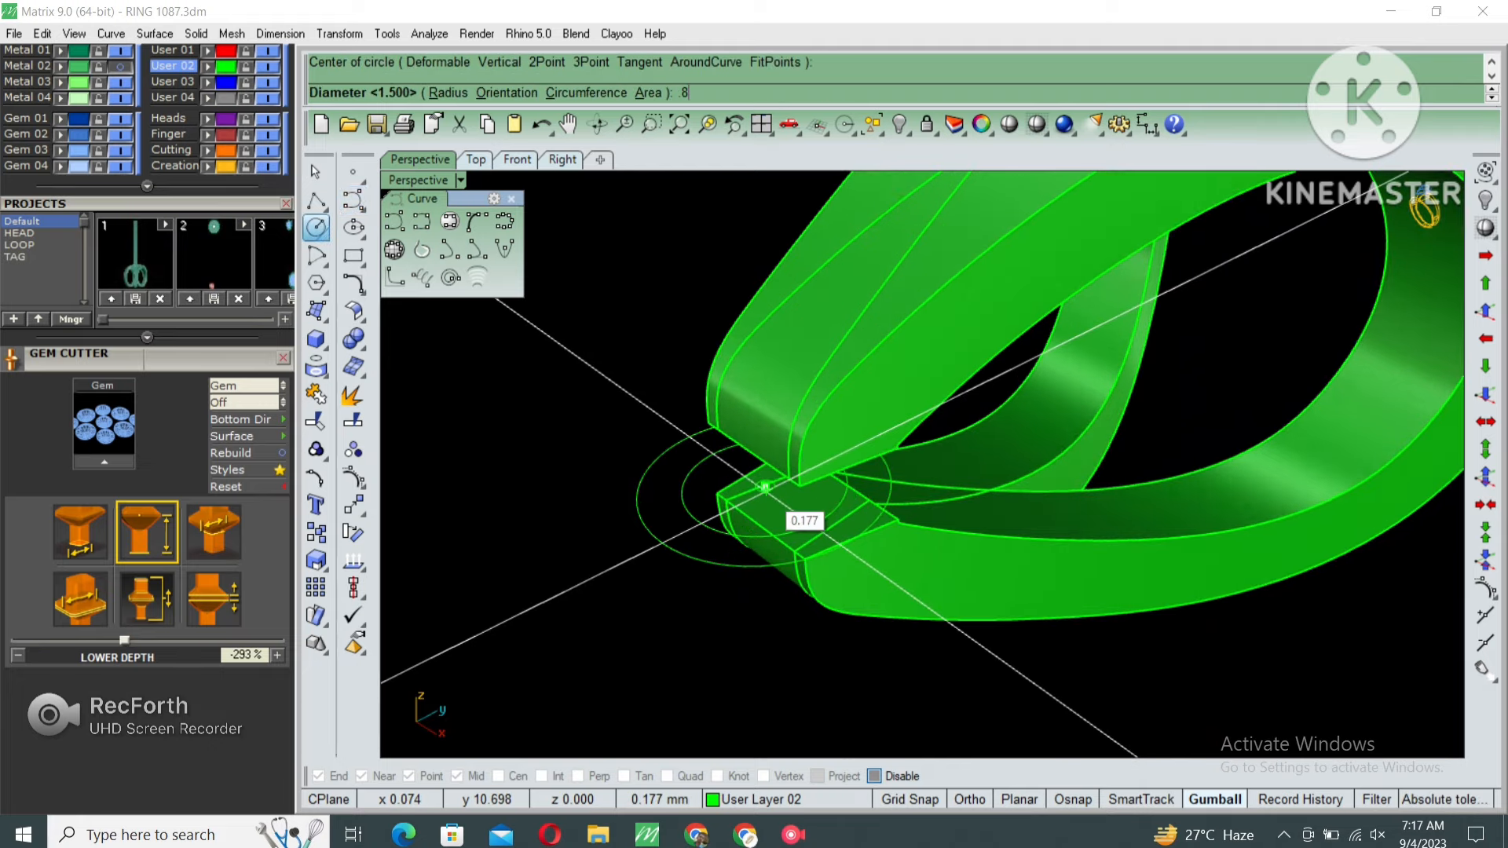
key("Return")
mouse_move(774, 479)
right_mouse_down()
mouse_move(752, 415)
mouse_move(760, 489)
right_mouse_up()
Extrude the small circle into a cylindrical post bridging the gap between the bail ends, and delete the circle.
key("ctrl+e")
left_click(778, 501)
key("Delete")
Move the post slightly toward the inside of the bail and delete the two jump ring construction circles.
left_click(739, 439)
left_click_drag(792, 425, 827, 414)
left_click(633, 367)
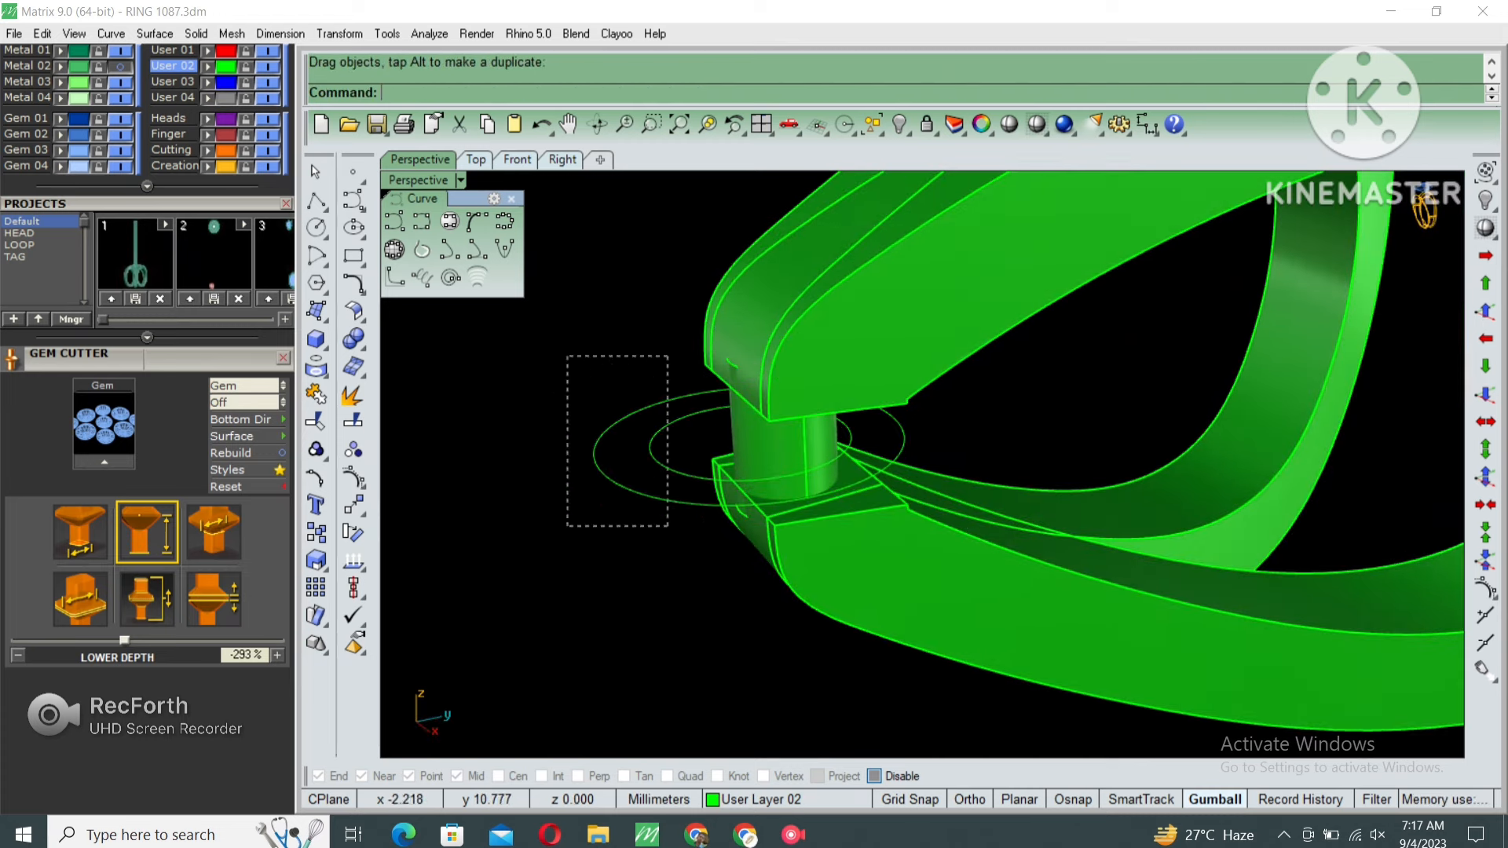
left_click_drag(567, 356, 566, 355)
key("Delete")
Show the hidden jump ring again and move it slightly toward the bail arms around the post.
right_click_drag(786, 487, 756, 505)
key("ctrl+shift+h")
left_click(766, 439)
key("Return")
left_click(768, 481)
left_click_drag(802, 433, 826, 429)
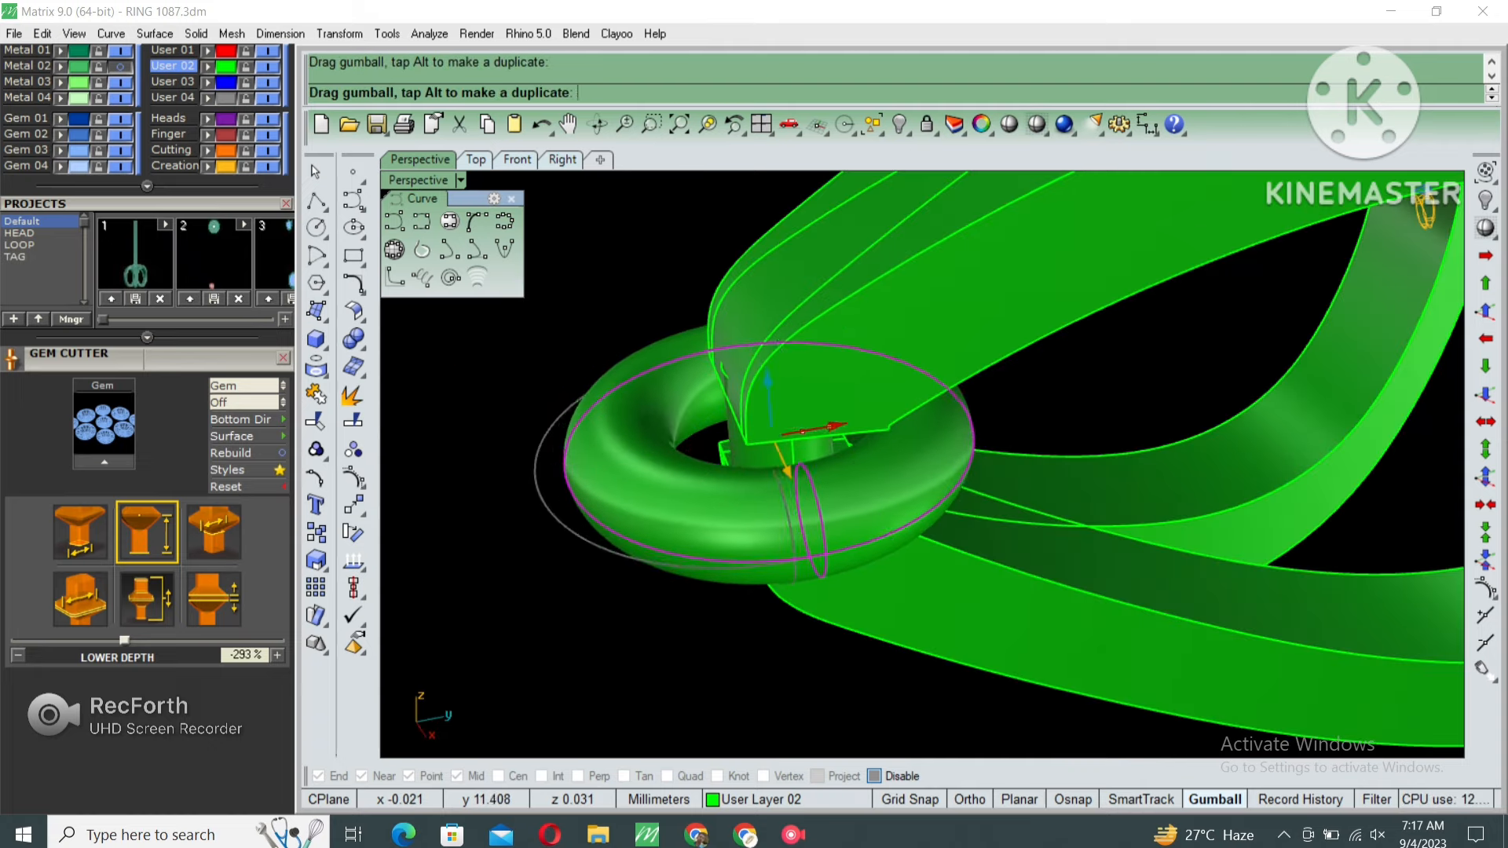
key("Escape")
Assign all the visible bail, post and jump ring parts to the Cutting layer.
scroll(824, 467, "down", 12)
key("ctrl+a")
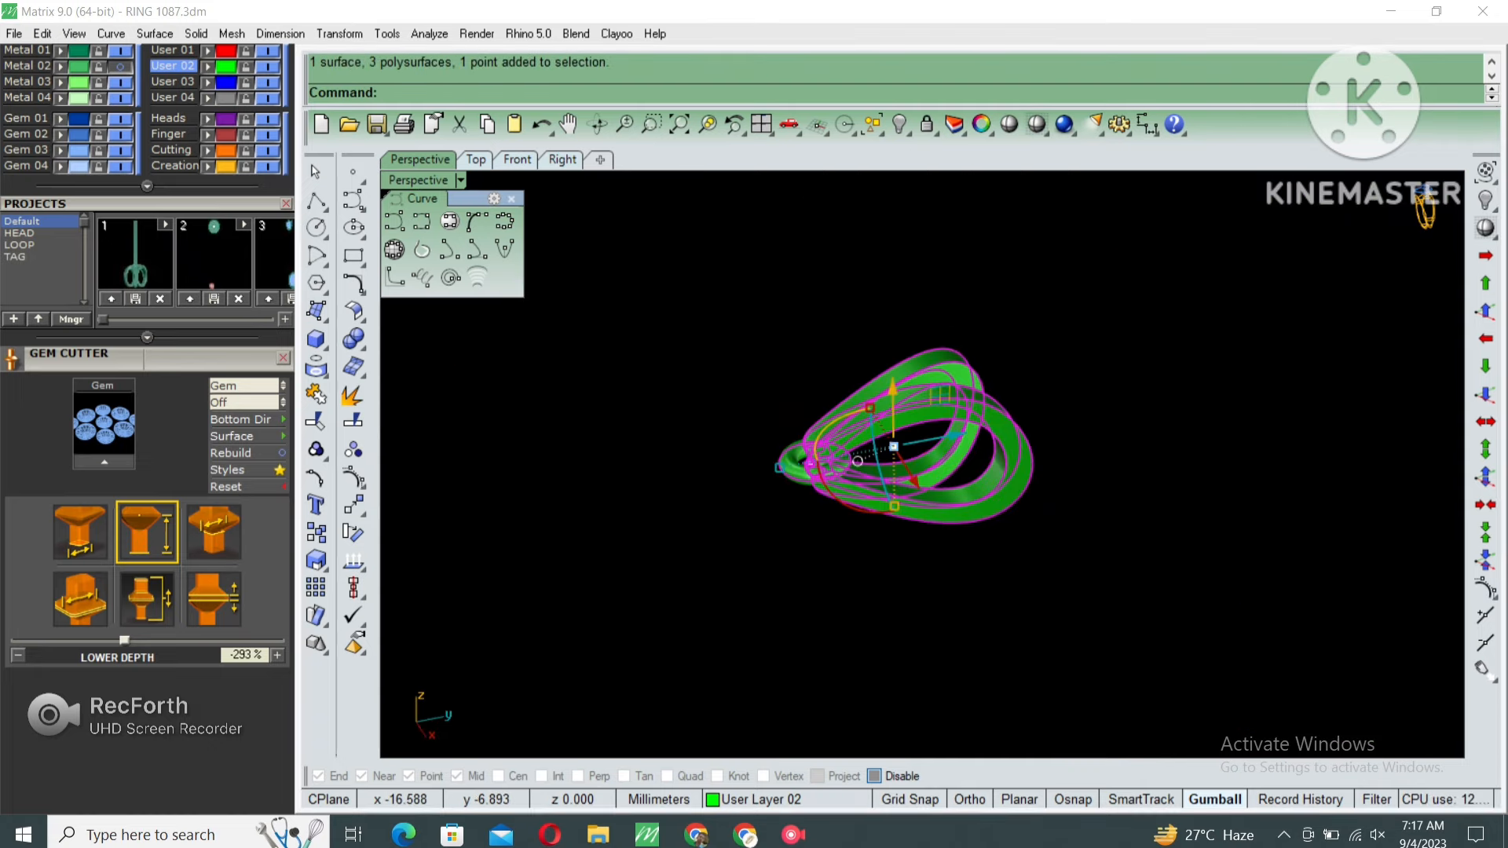
left_click(208, 151)
key("Escape")
Try to fillet all edges of the bail arms with a 0.3 mm radius.
scroll(966, 456, "up", 4)
right_click_drag(966, 456, 954, 424)
right_click(954, 424)
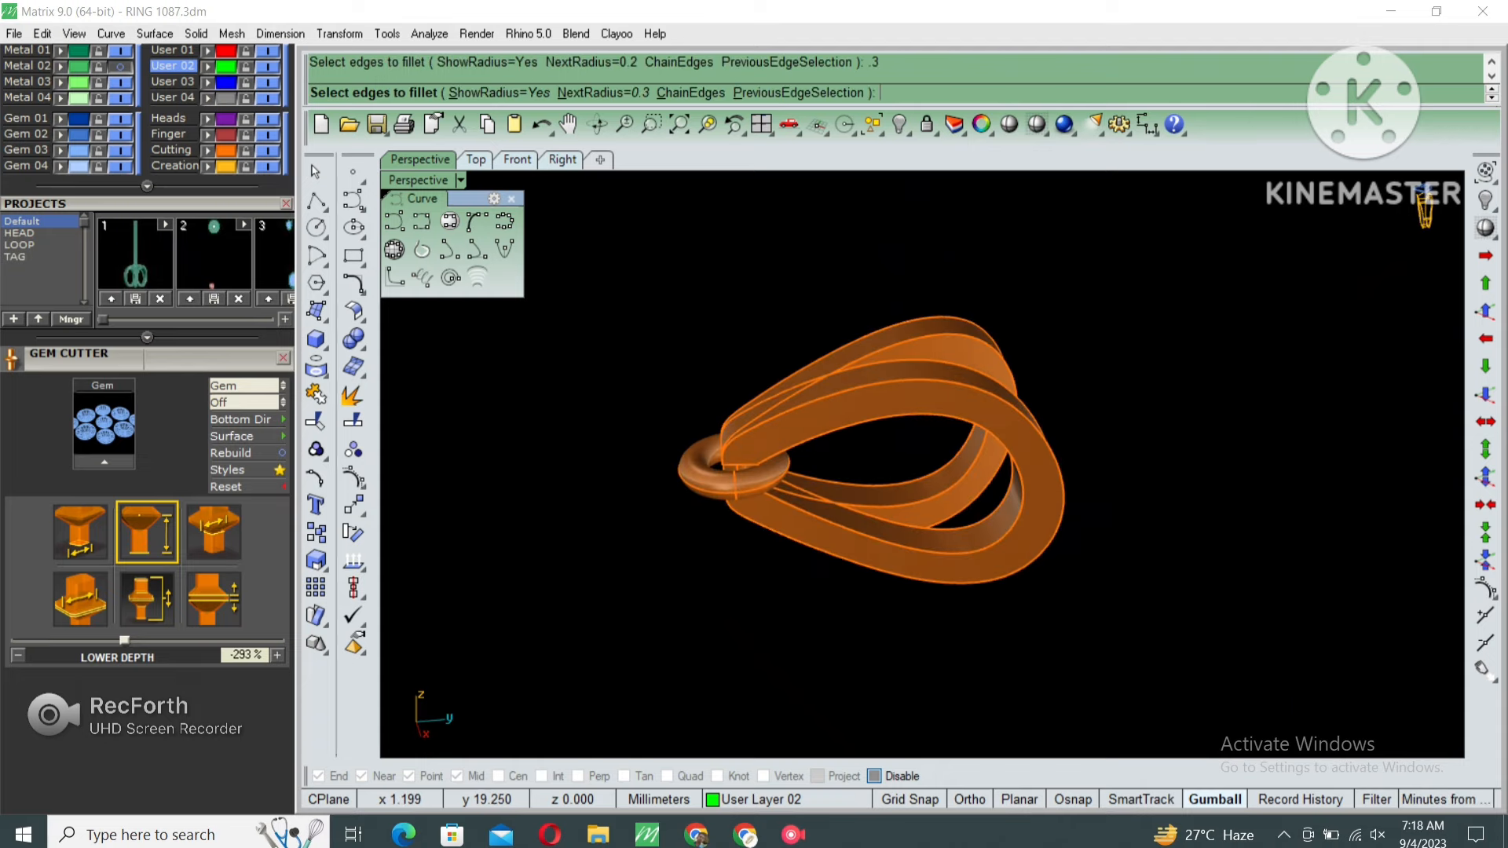
left_click_drag(1112, 345, 888, 527)
scroll(747, 478, "up", 12)
right_click_drag(774, 487, 681, 424)
key("Return")
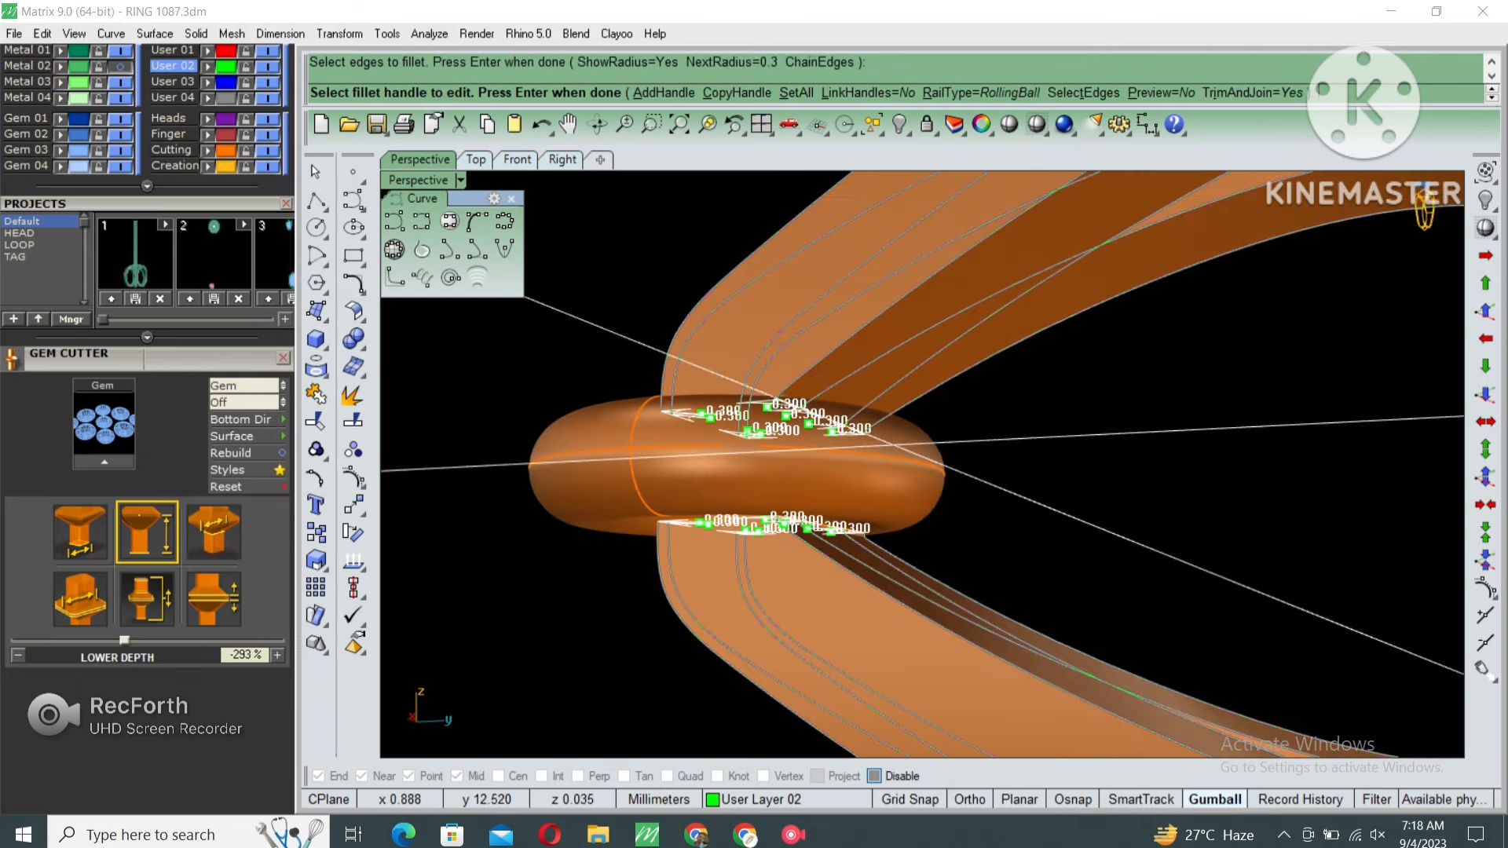
key("Return")
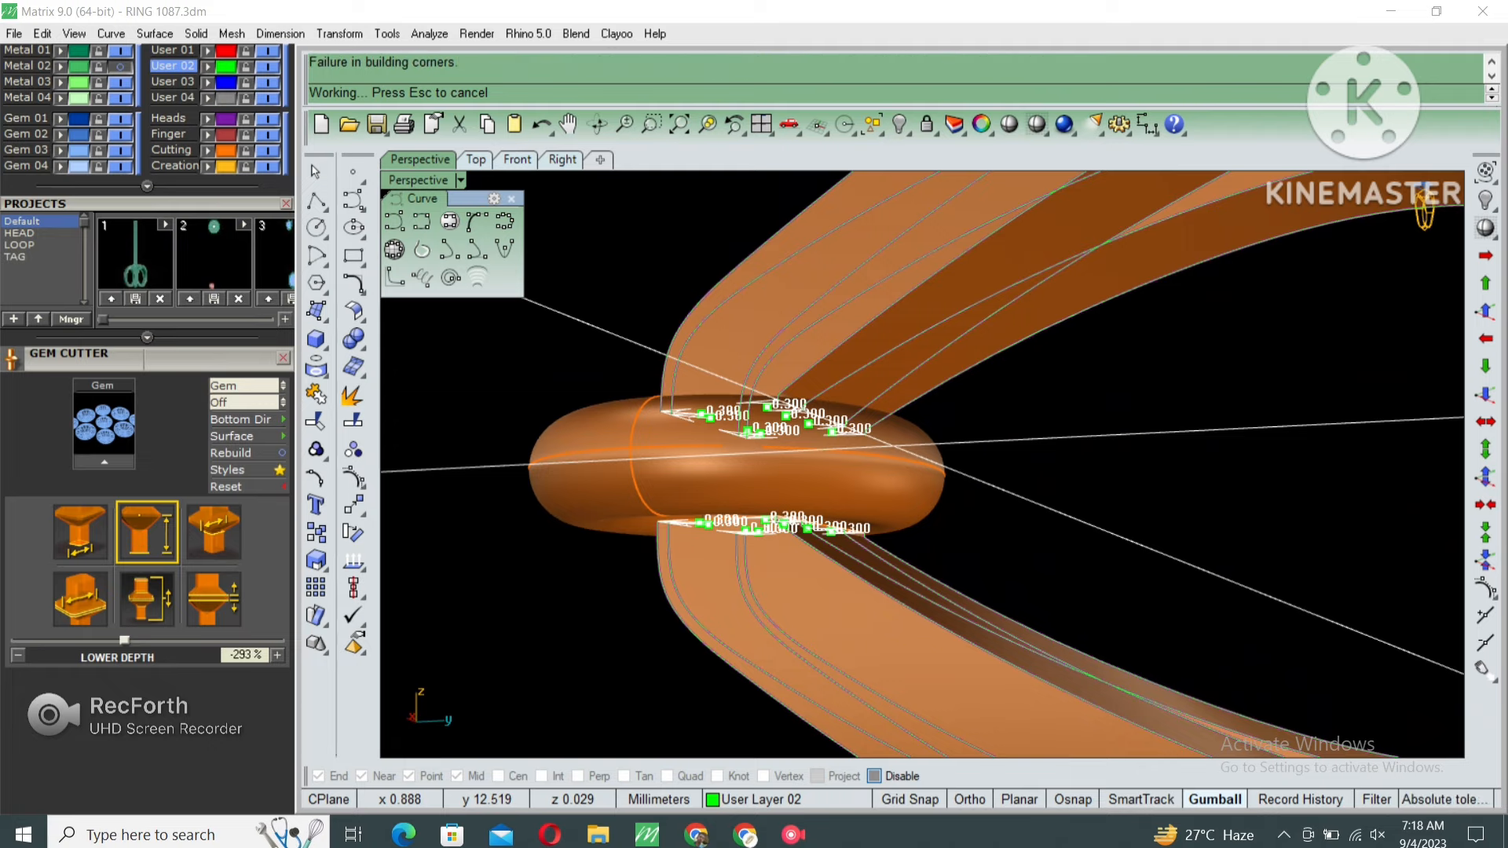
Undo the last edge fillet on the bail arms.
scroll(862, 385, "down", 7)
right_click_drag(863, 385, 930, 542)
key("ctrl+z")
scroll(896, 471, "down", 3)
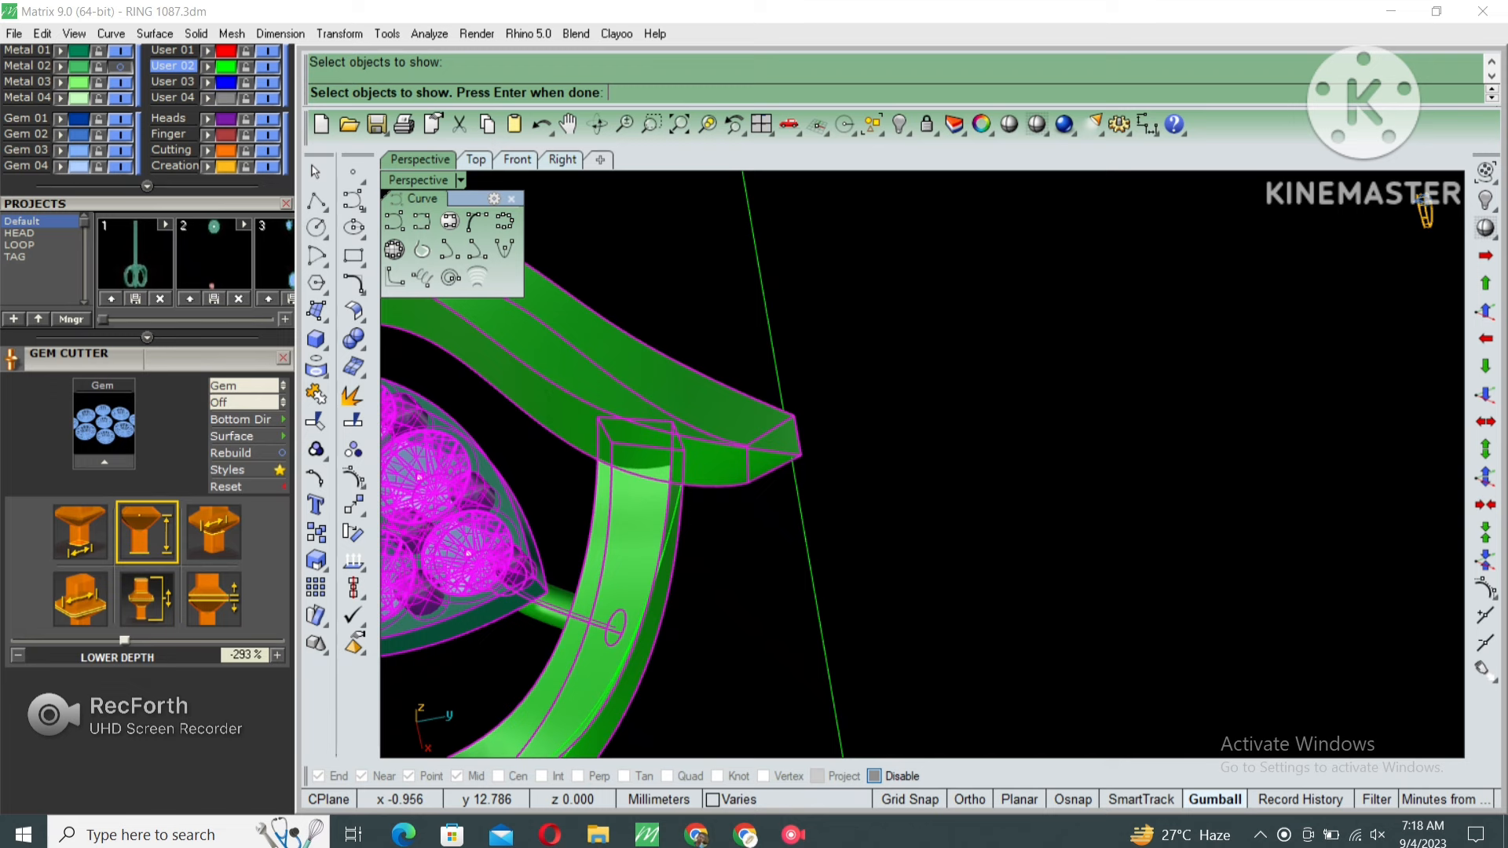
Move the bail and jump ring together slightly downward and closer to the pendant's tip.
scroll(1425, 208, "down", 3)
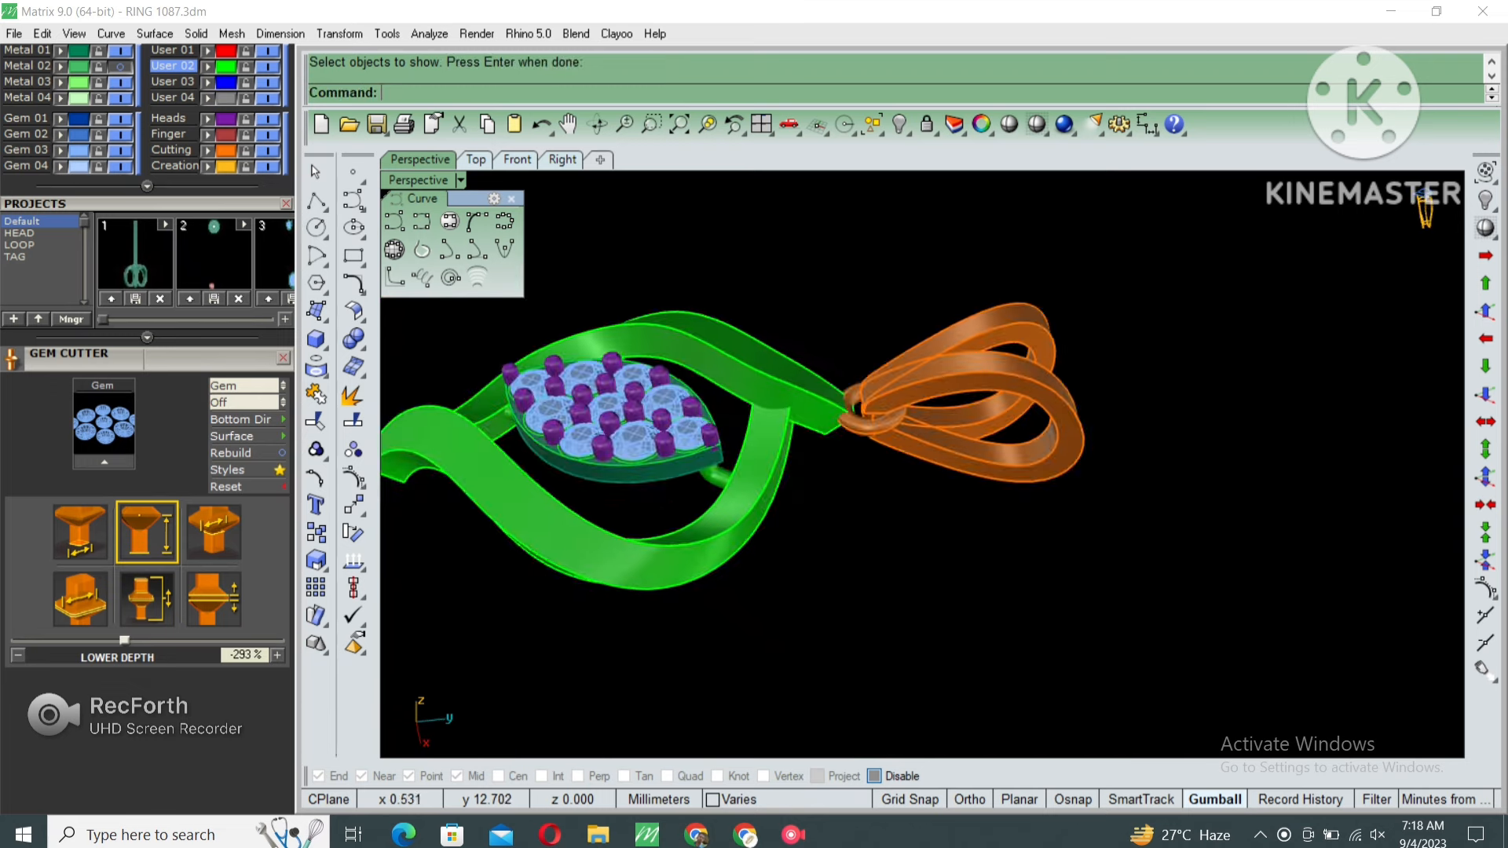
scroll(916, 419, "up", 2)
left_click_drag(898, 277, 873, 456)
right_click_drag(874, 456, 878, 401)
scroll(878, 401, "up", 5)
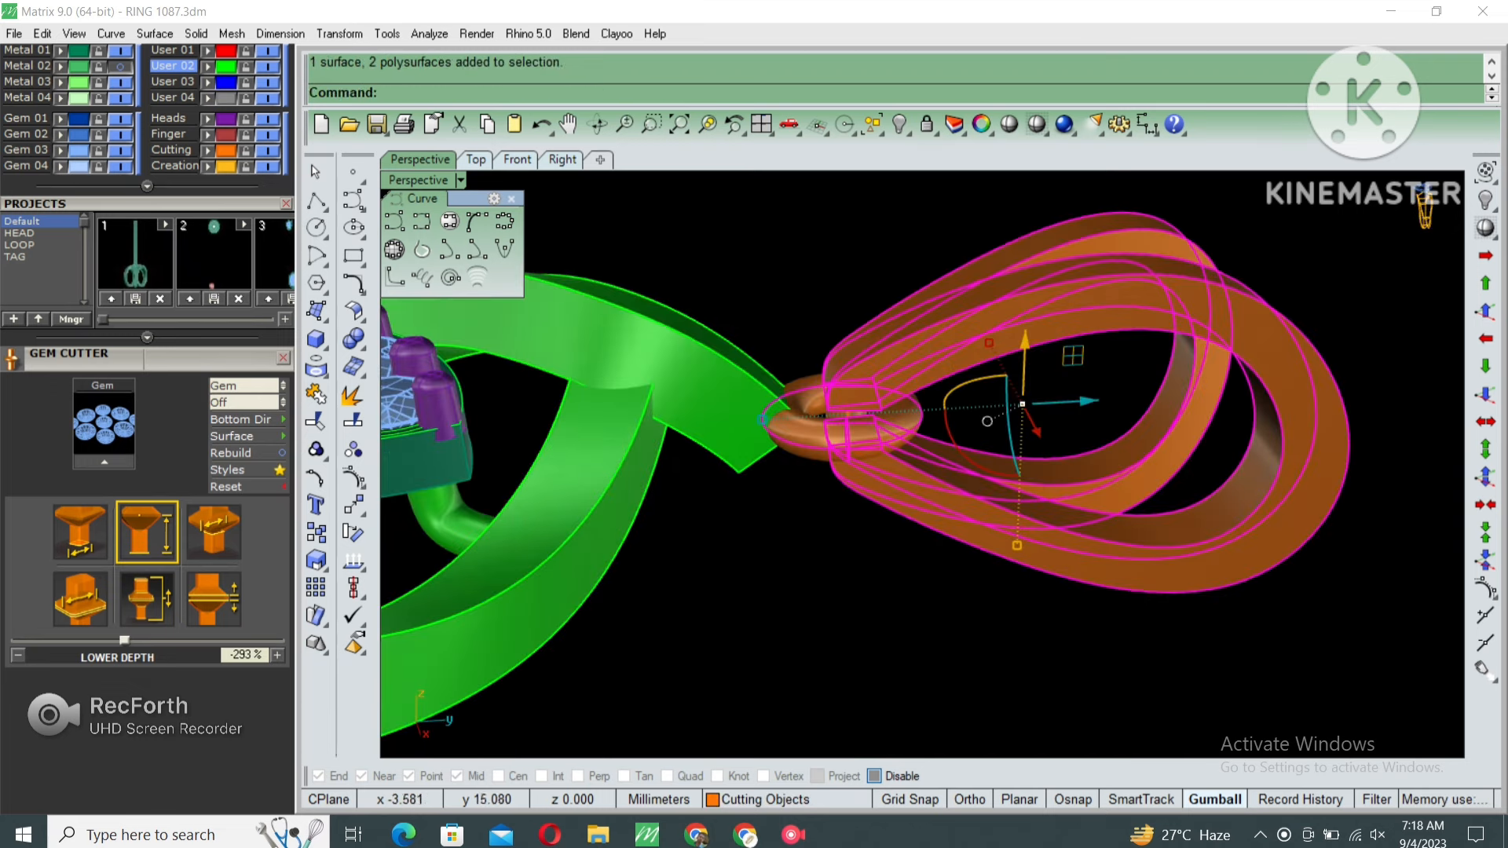
left_click_drag(1025, 339, 1025, 358)
key("ctrl+z")
right_click_drag(1025, 358, 1025, 328)
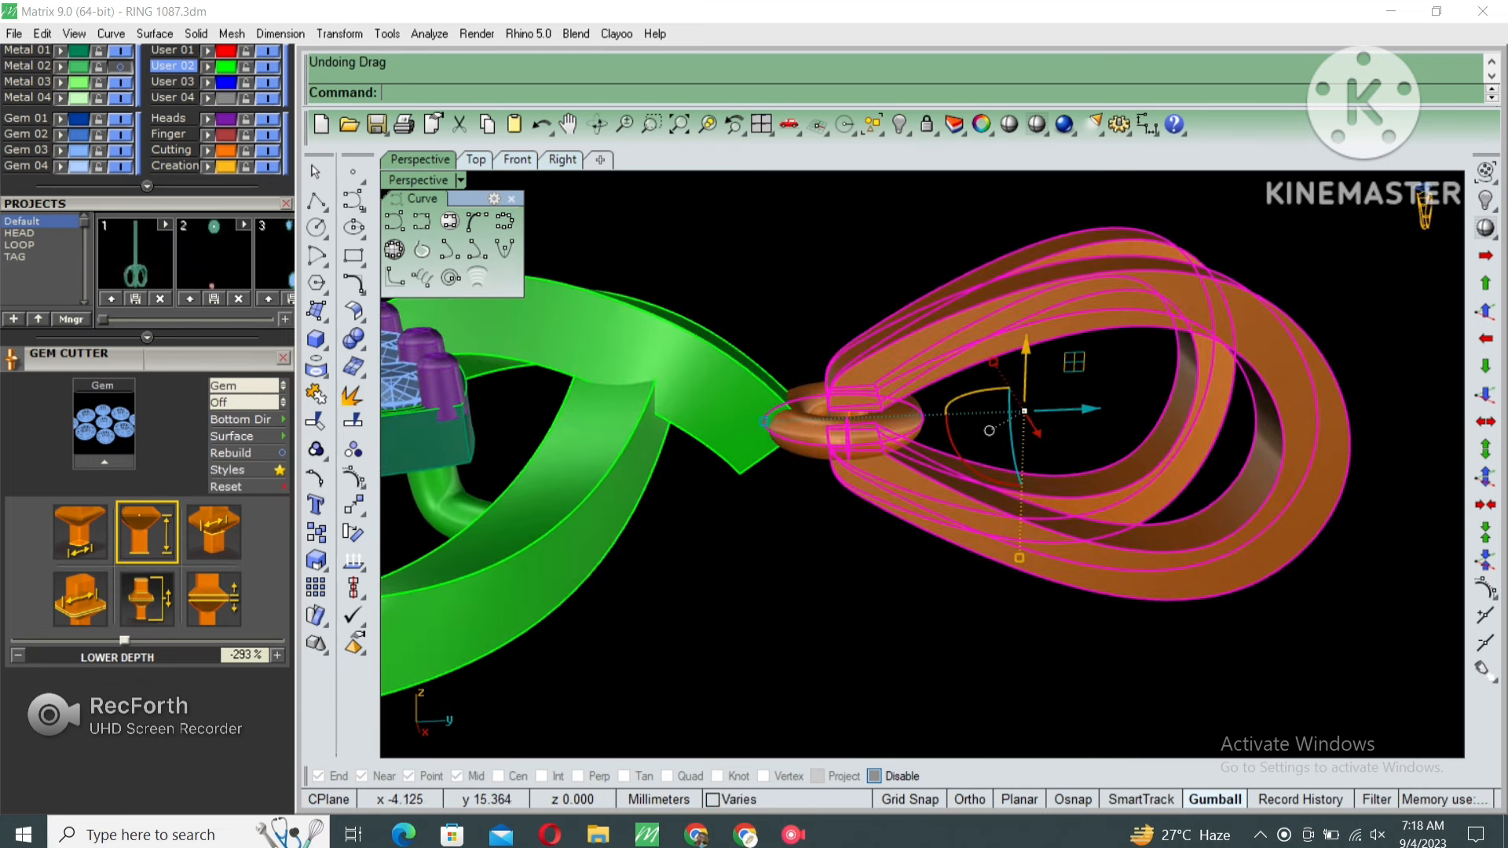
left_click_drag(1026, 346, 1025, 364)
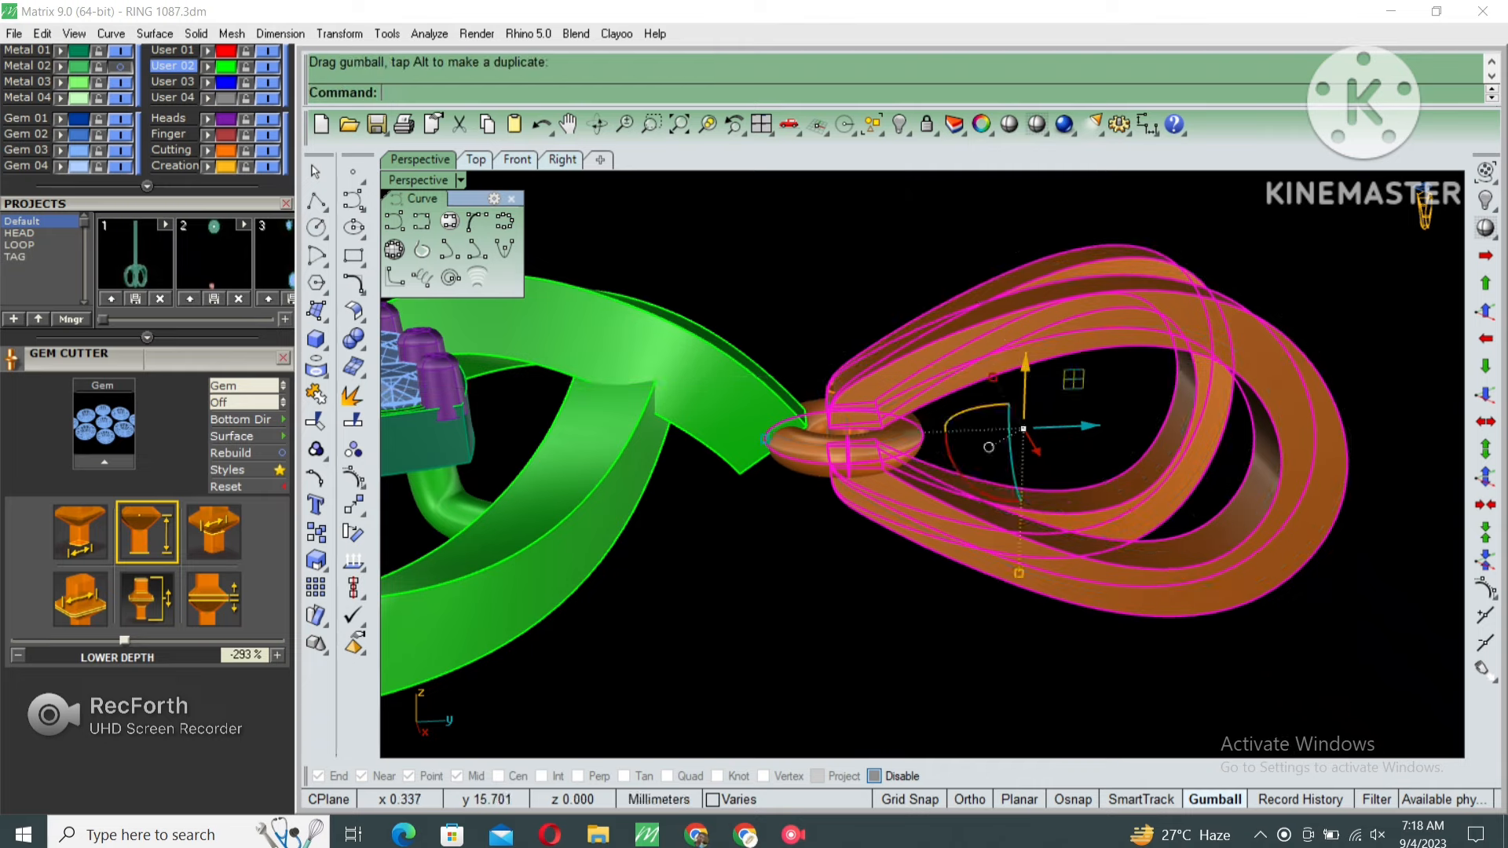
left_click_drag(1091, 425, 1074, 426)
key("Escape")
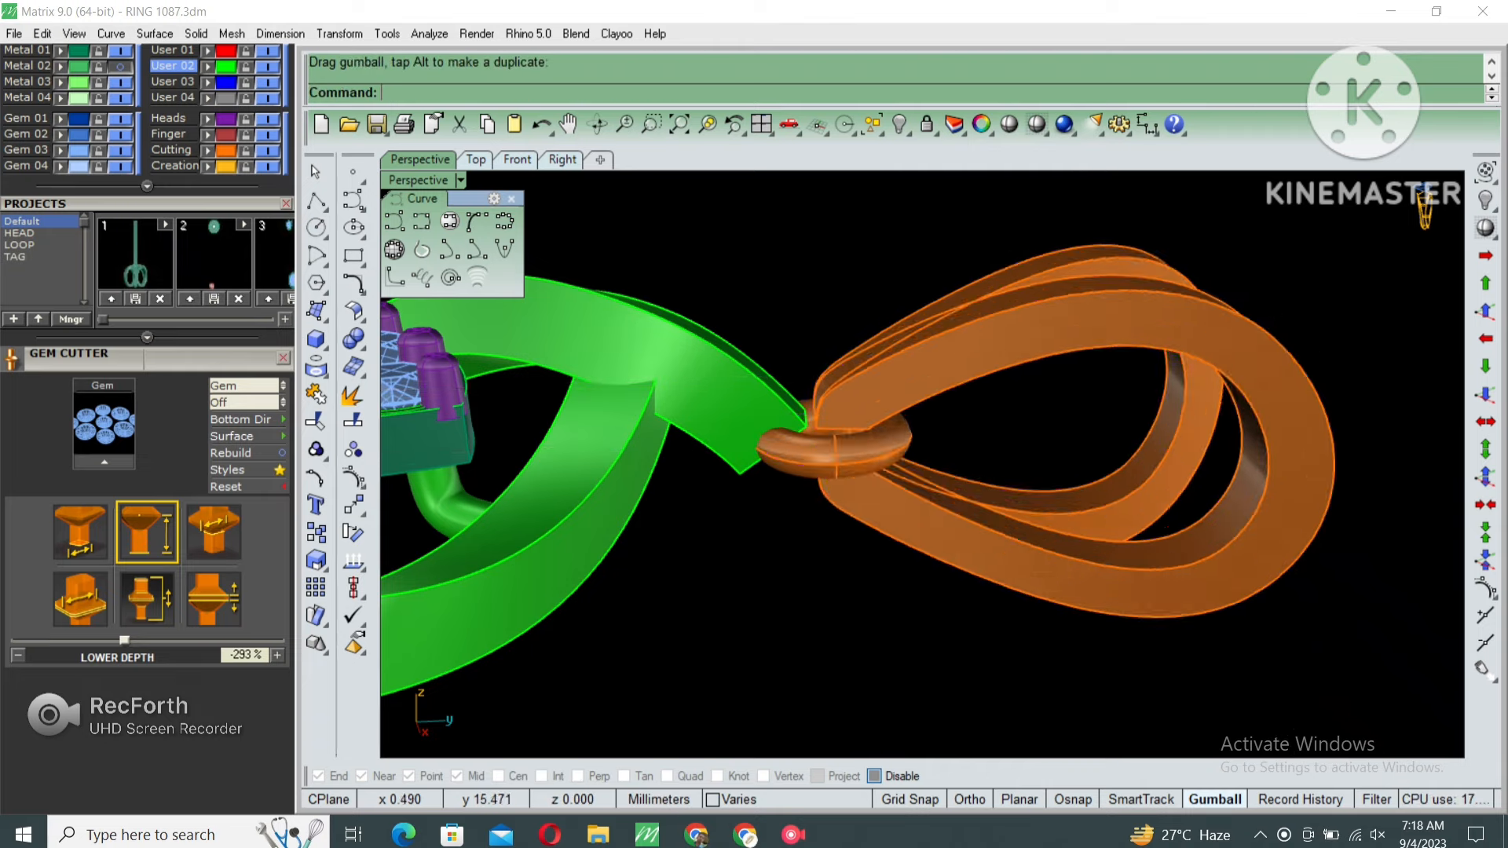
Select everything on the User 02 layer and reassign it to the Cutting layer.
right_click_drag(1074, 428, 1131, 605)
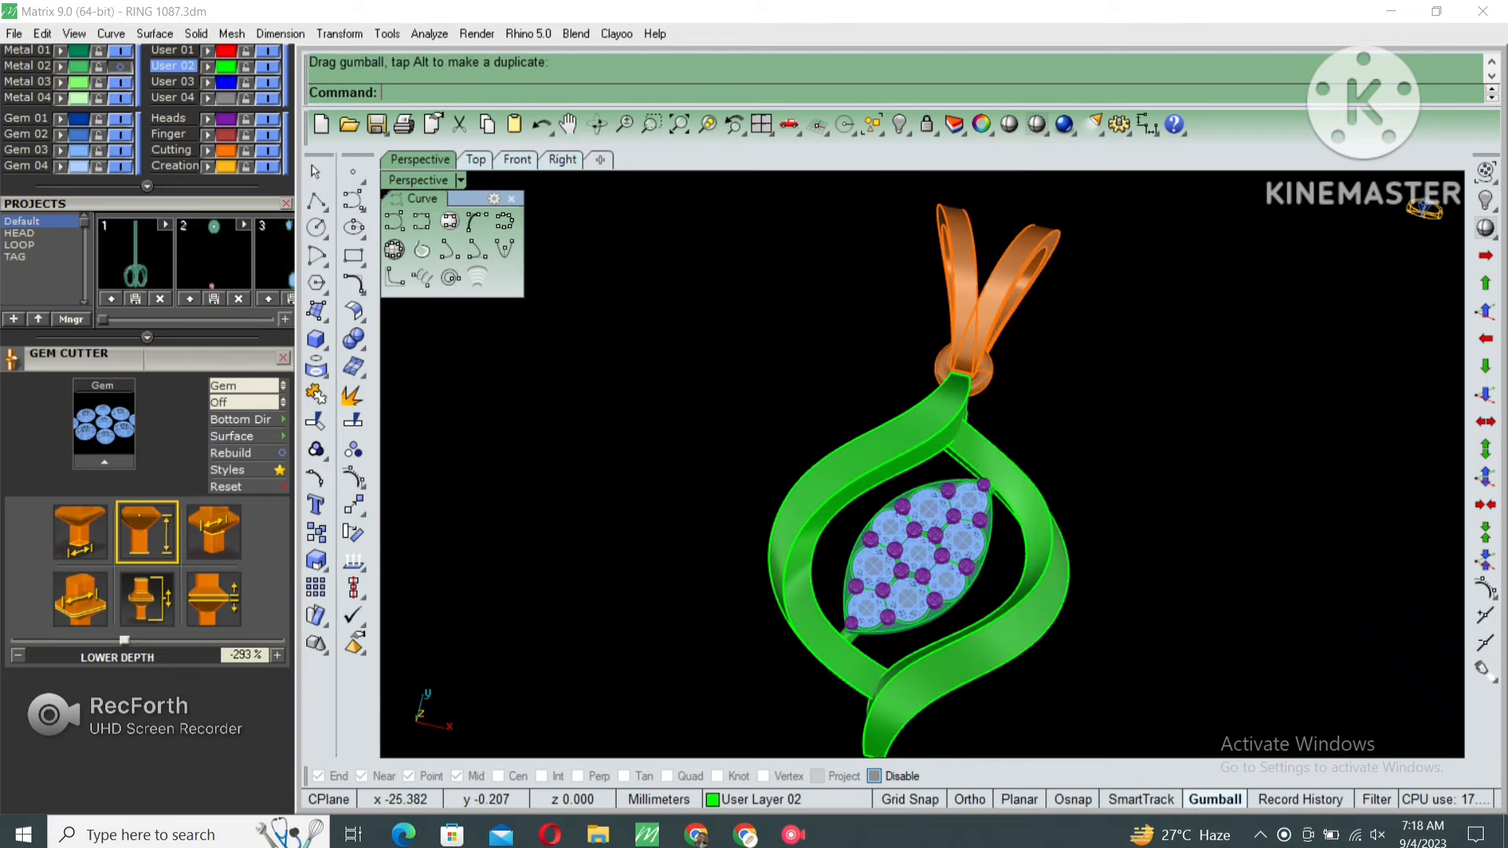
left_click(227, 67)
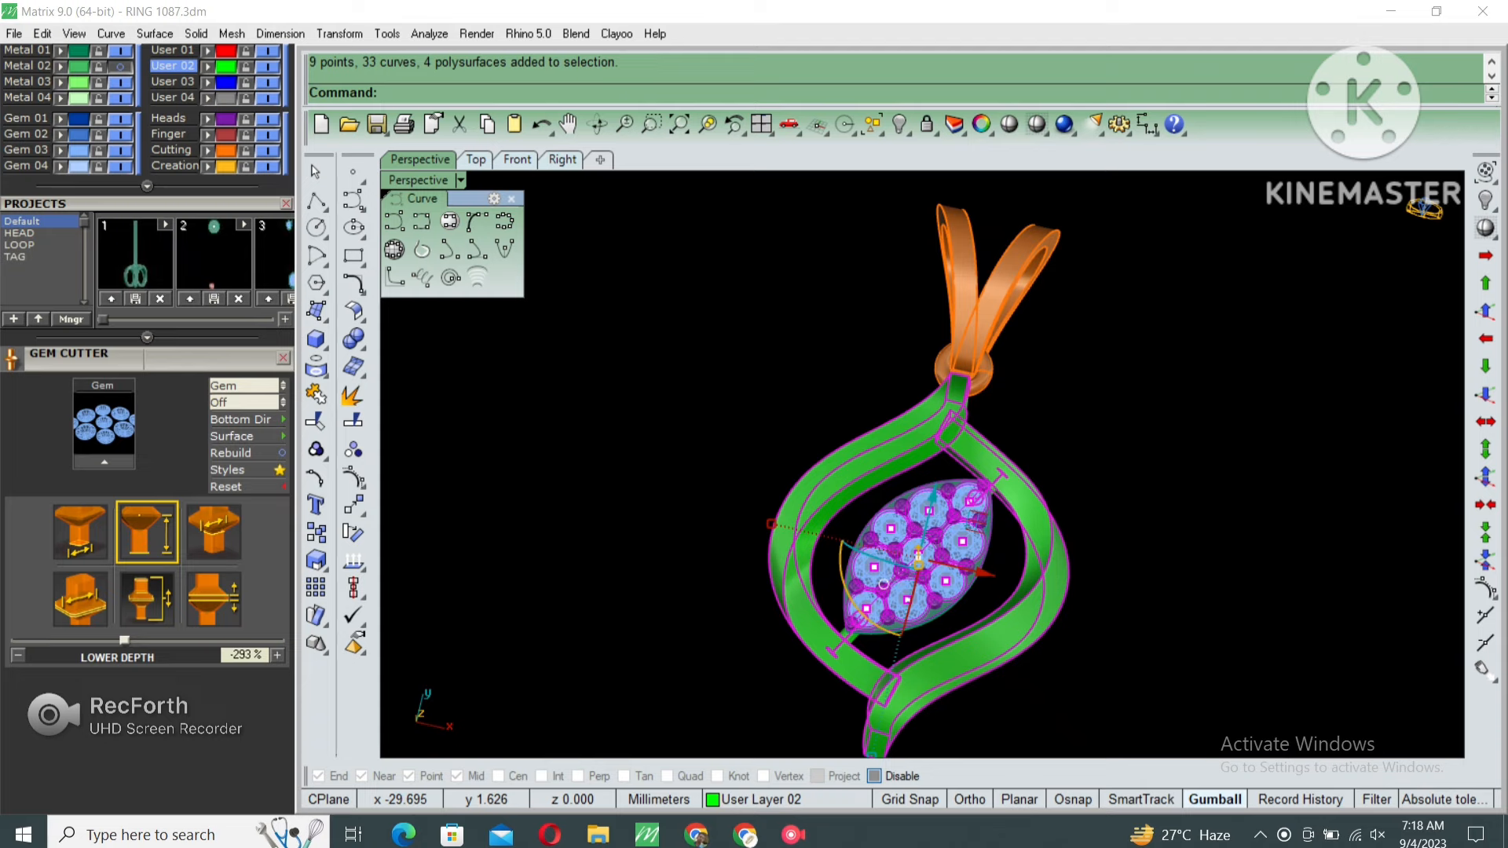
left_click(207, 135)
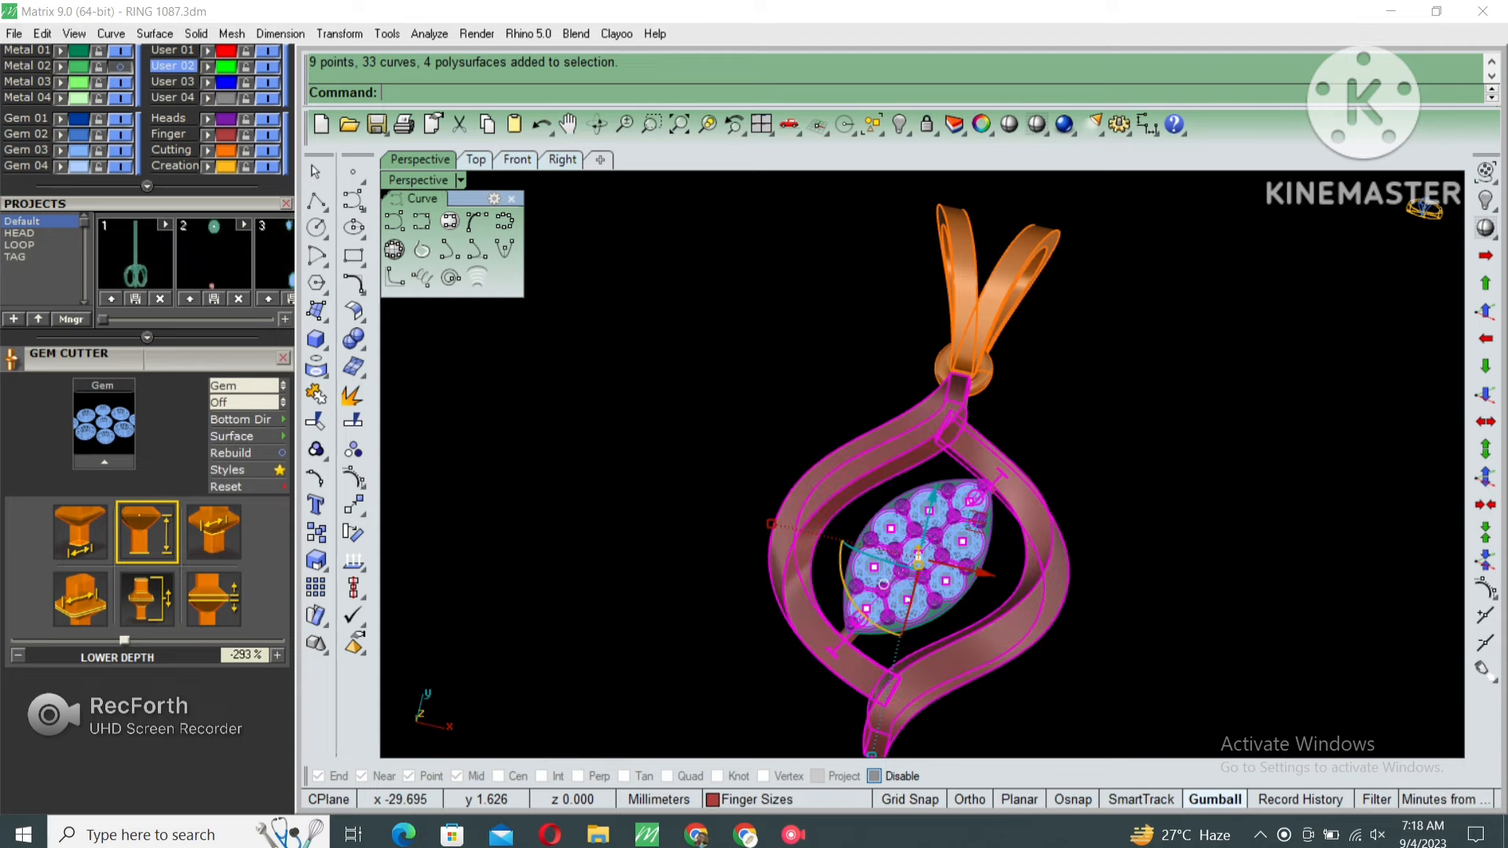
left_click(208, 151)
left_click(786, 271)
right_click_drag(793, 455, 958, 510)
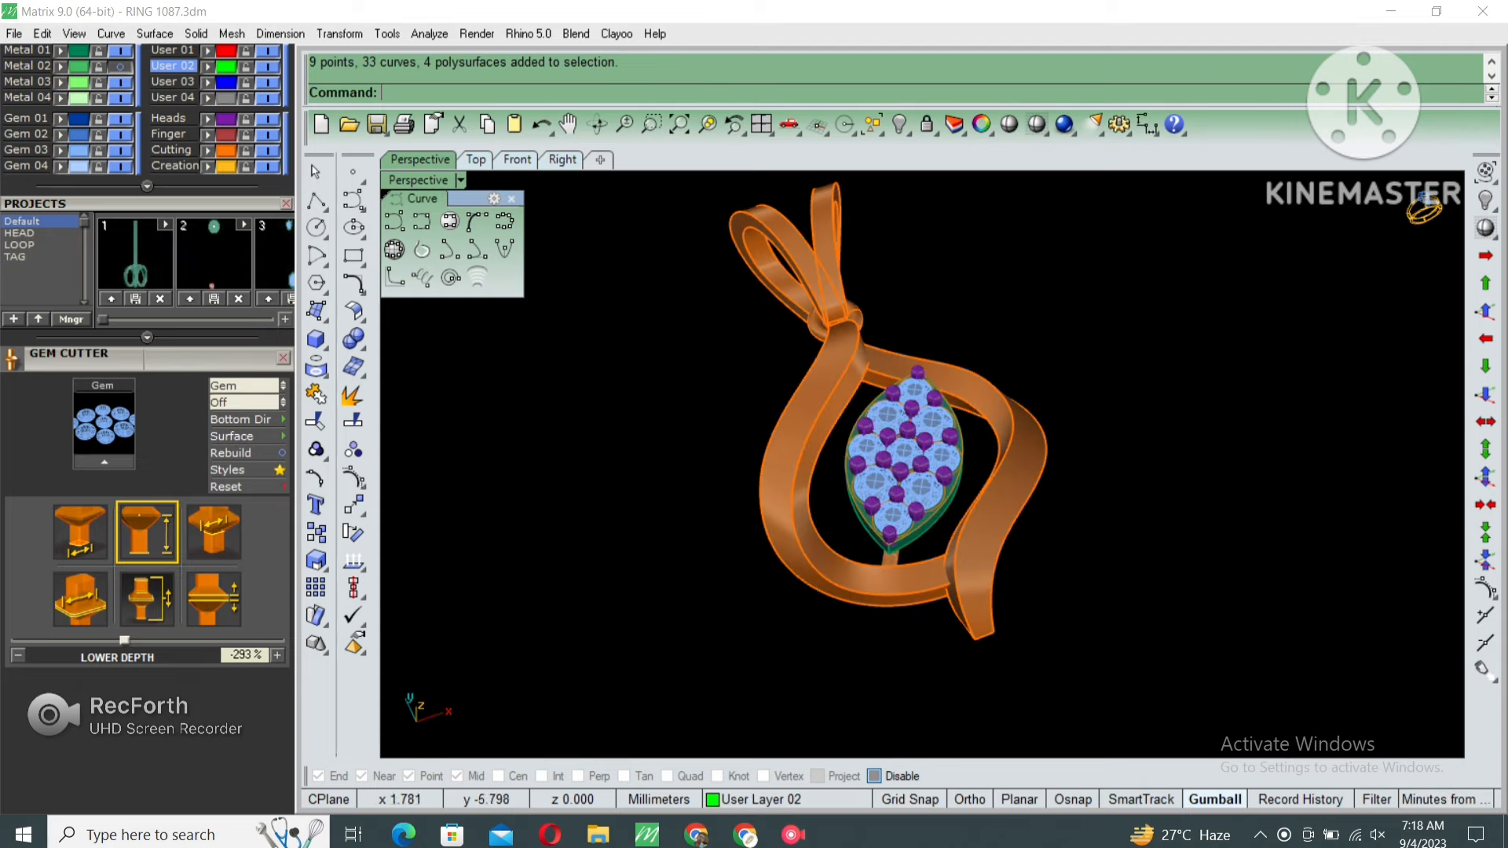
Extract a copy of the front face of the curved band joined to the bail.
right_click_drag(871, 467, 982, 479)
right_click(813, 475)
scroll(805, 482, "up", 4)
left_click(792, 479)
left_click(912, 609)
scroll(911, 440, "down", 2)
right_click(911, 483)
Invert the selection and lock everything except the extracted band surface.
type("i")
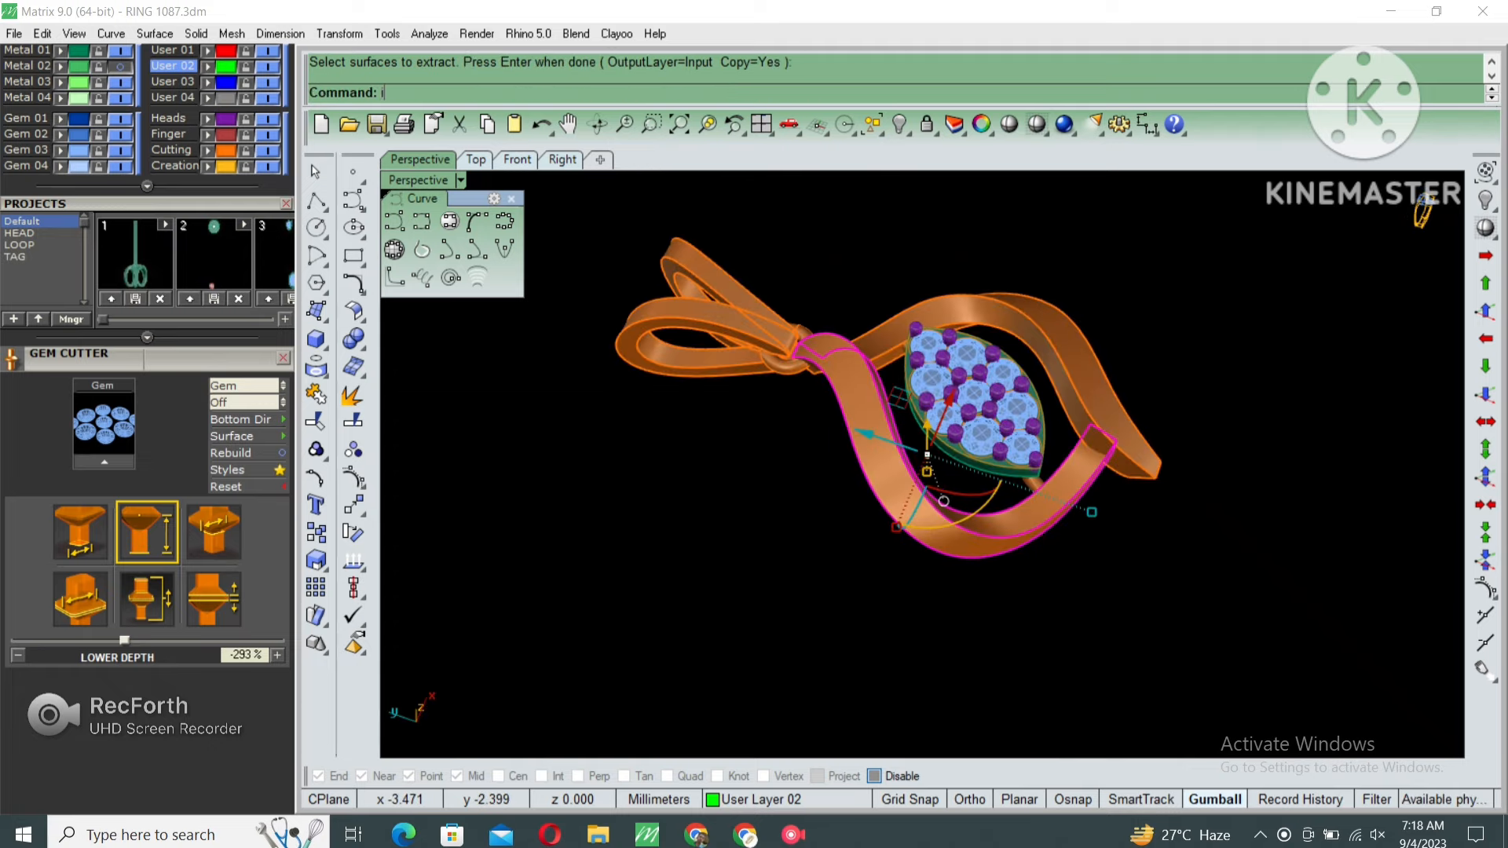
key("Return")
type("l")
key("Return")
Place one 1.4 mm gem on the extracted band surface near the jump ring with Gem on Surface.
right_click_drag(887, 487, 935, 460)
scroll(911, 463, "up", 2)
left_click(876, 471)
scroll(884, 473, "up", 3)
key("F6")
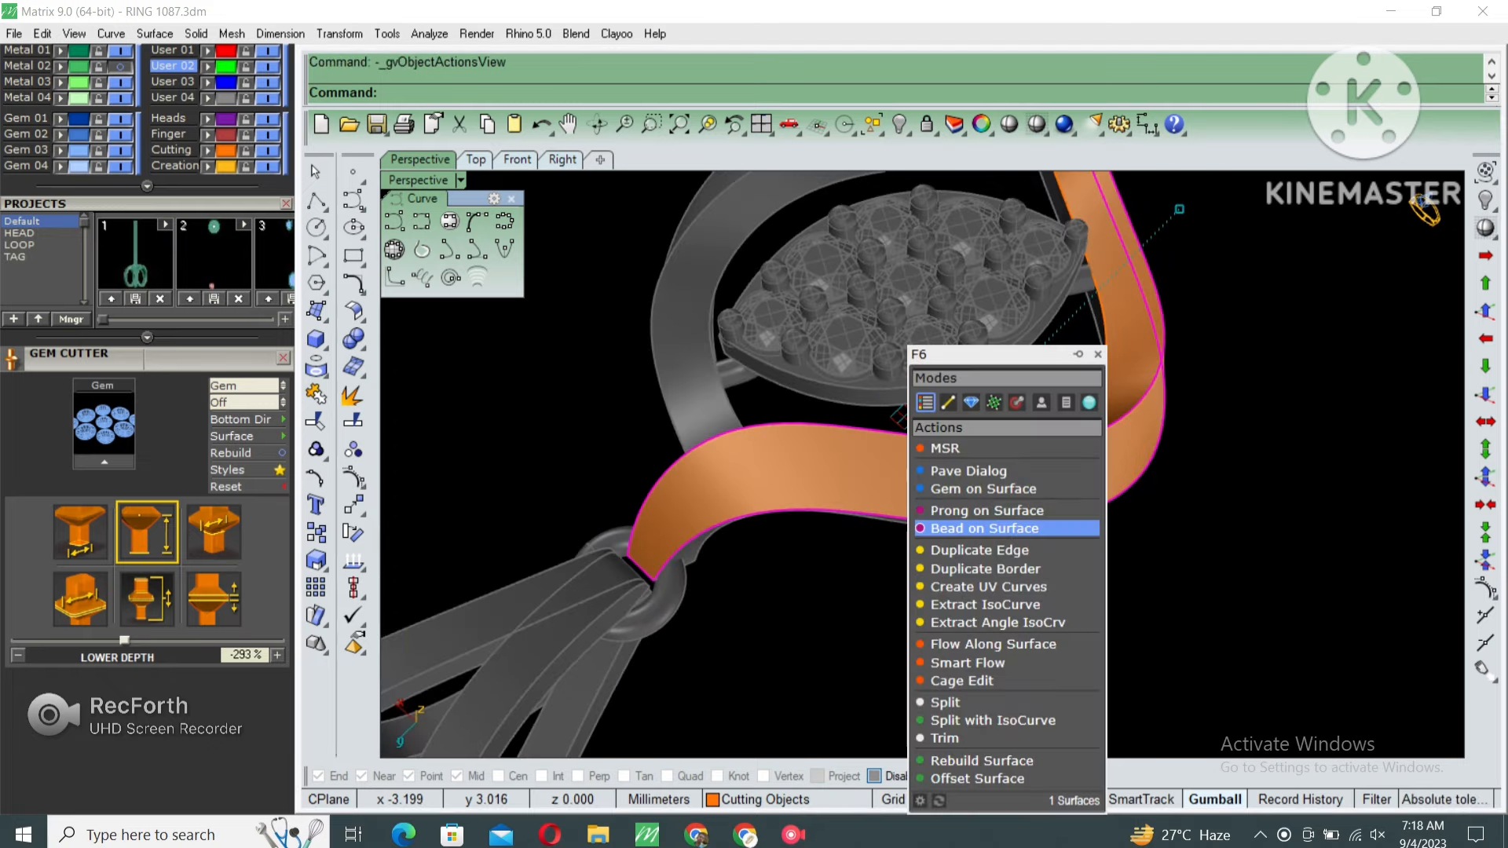
left_click(975, 489)
right_click_drag(971, 487, 823, 559)
scroll(828, 550, "up", 2)
key("s")
key("s")
scroll(823, 553, "up", 3)
key("s")
key("s")
key("s")
key("s")
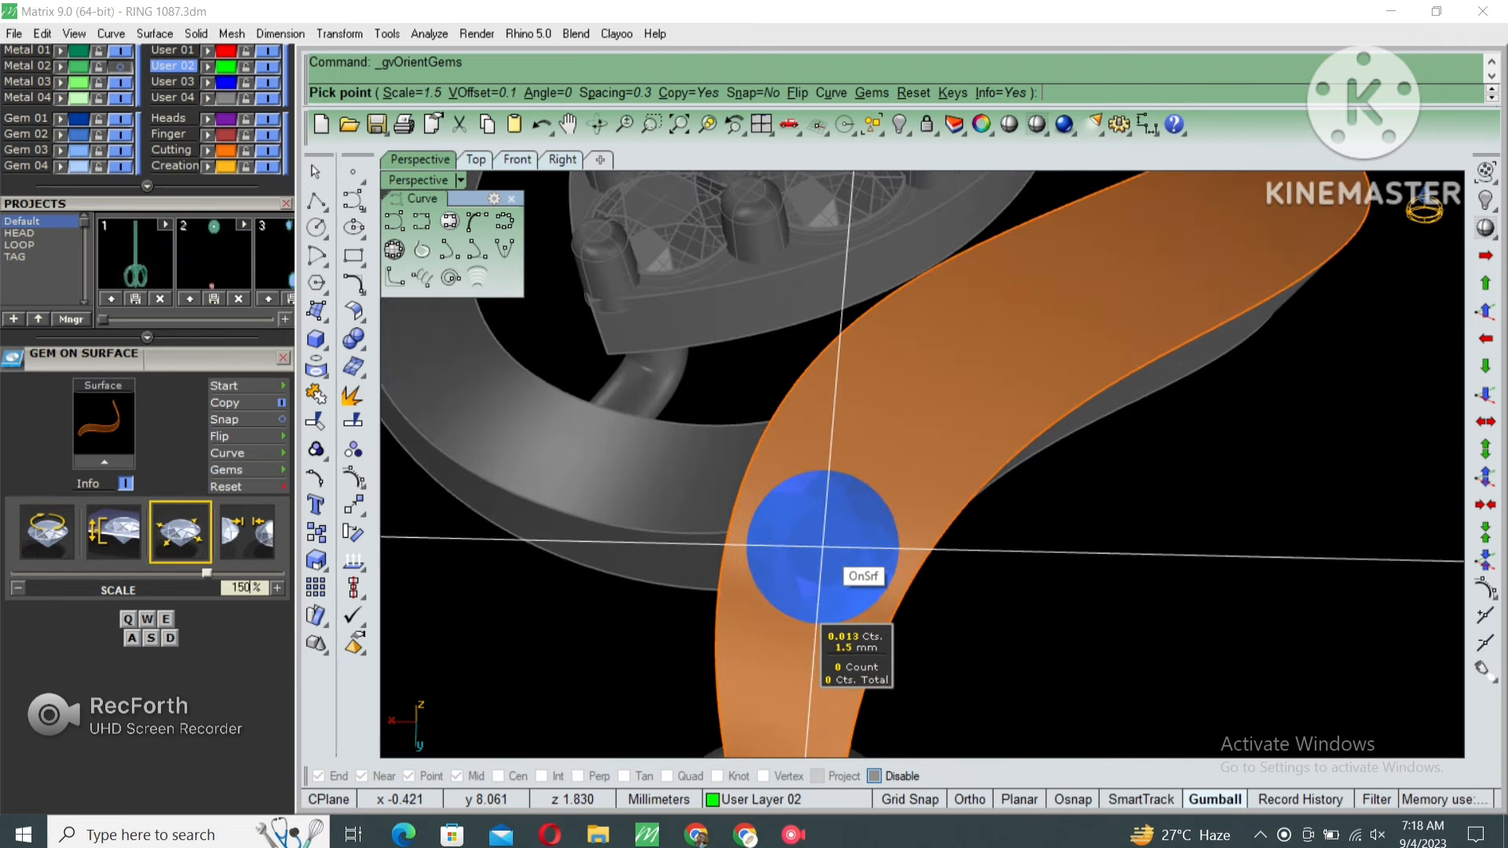
key("s")
left_click(822, 545)
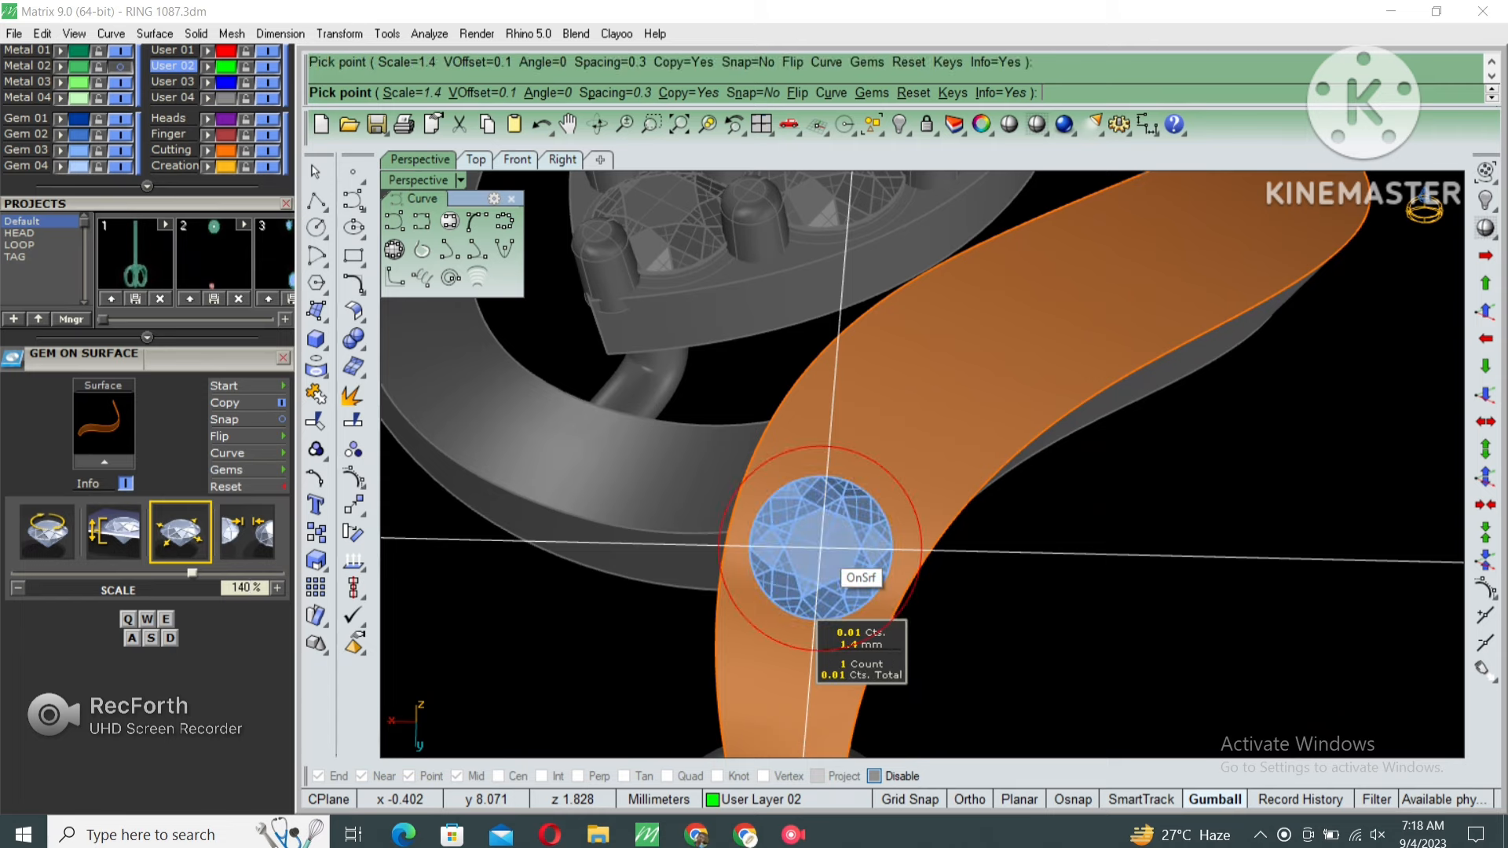
key("Return")
Offset the outer long edge of the band surface inward by 0.15 mm along the surface.
right_click_drag(872, 542, 770, 540)
type("os")
key("Return")
left_click(790, 458)
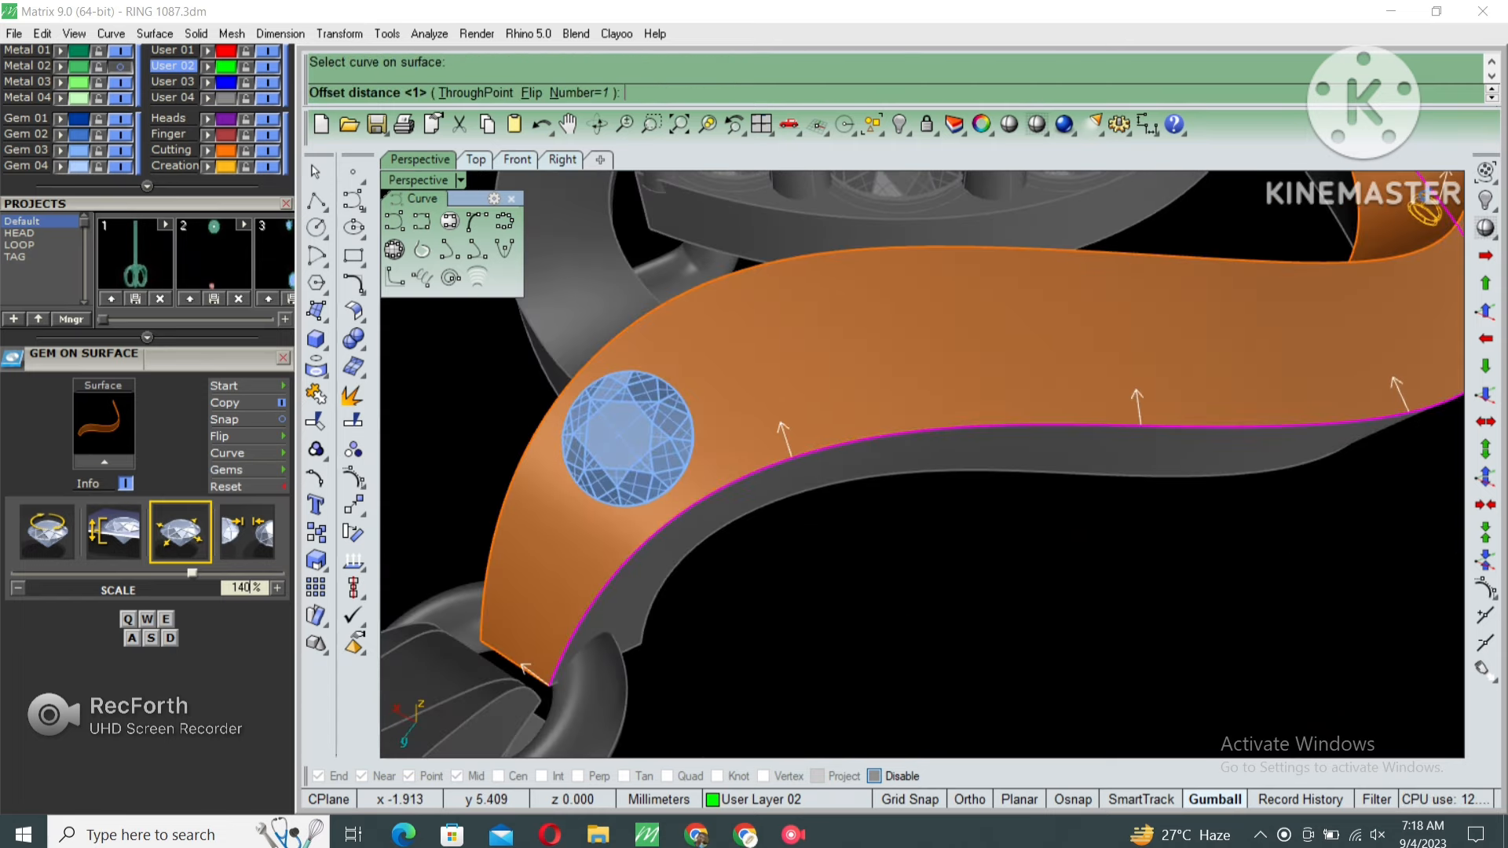
key("Return")
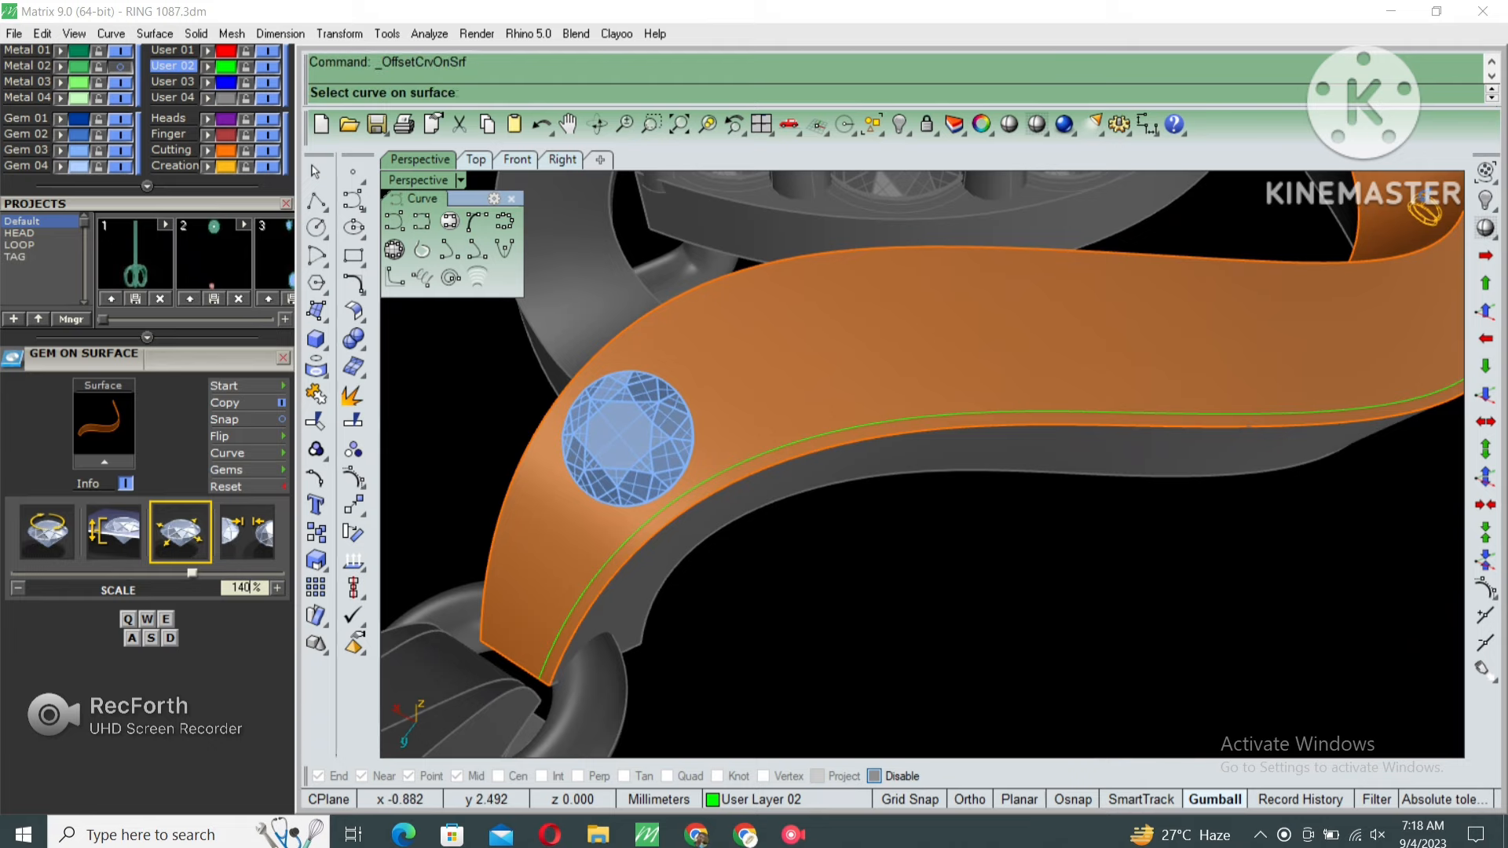
Offset the opposite, inner long edge of the band surface inward by 0.15 mm along the surface.
left_click(985, 250)
left_click(1029, 296)
scroll(1084, 358, "down", 5)
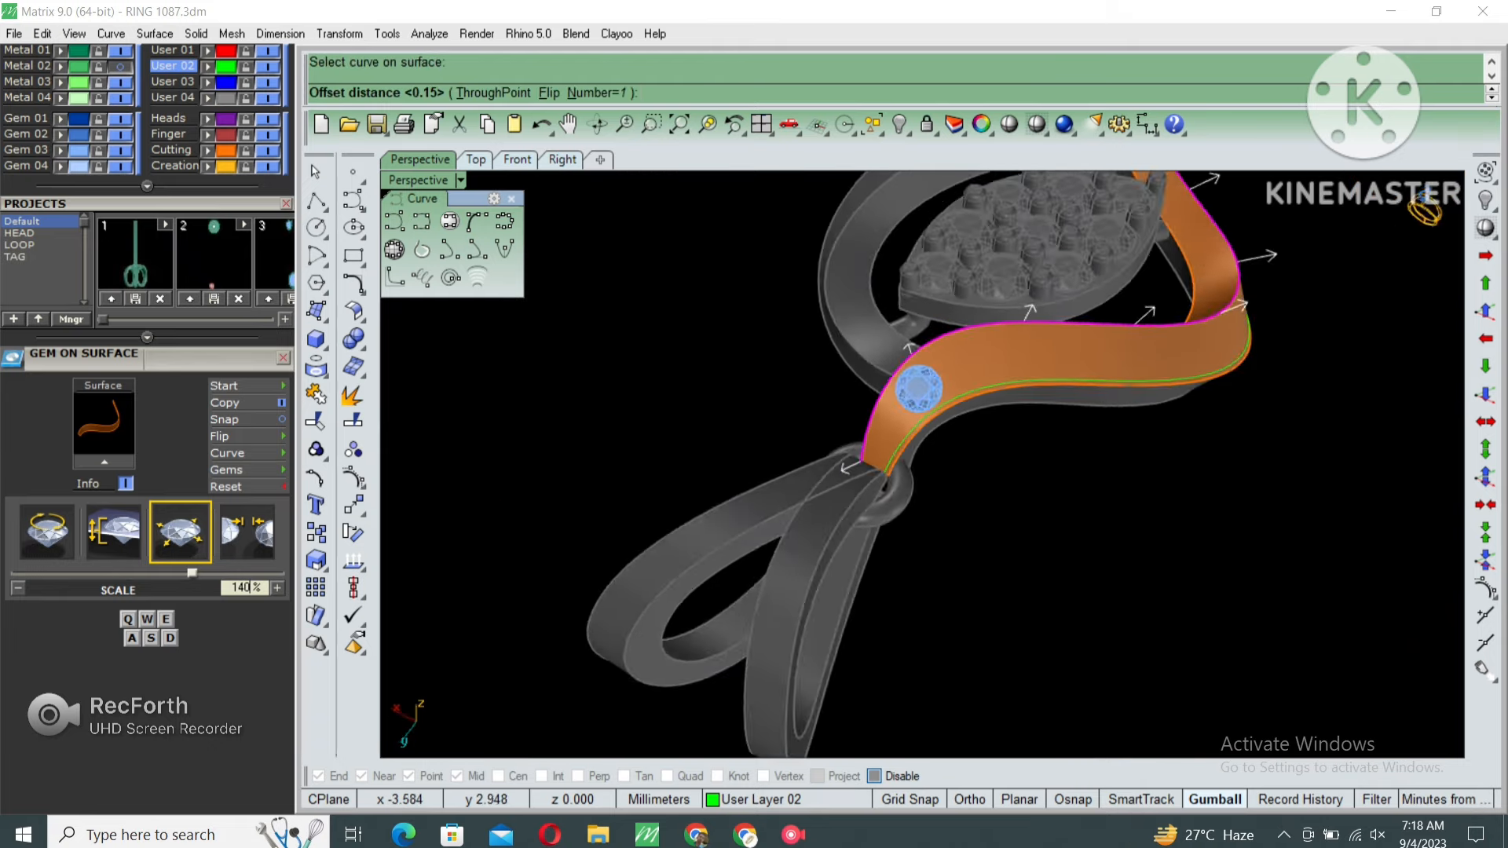
right_click_drag(1084, 358, 1131, 315)
key("Return")
left_click(1034, 280)
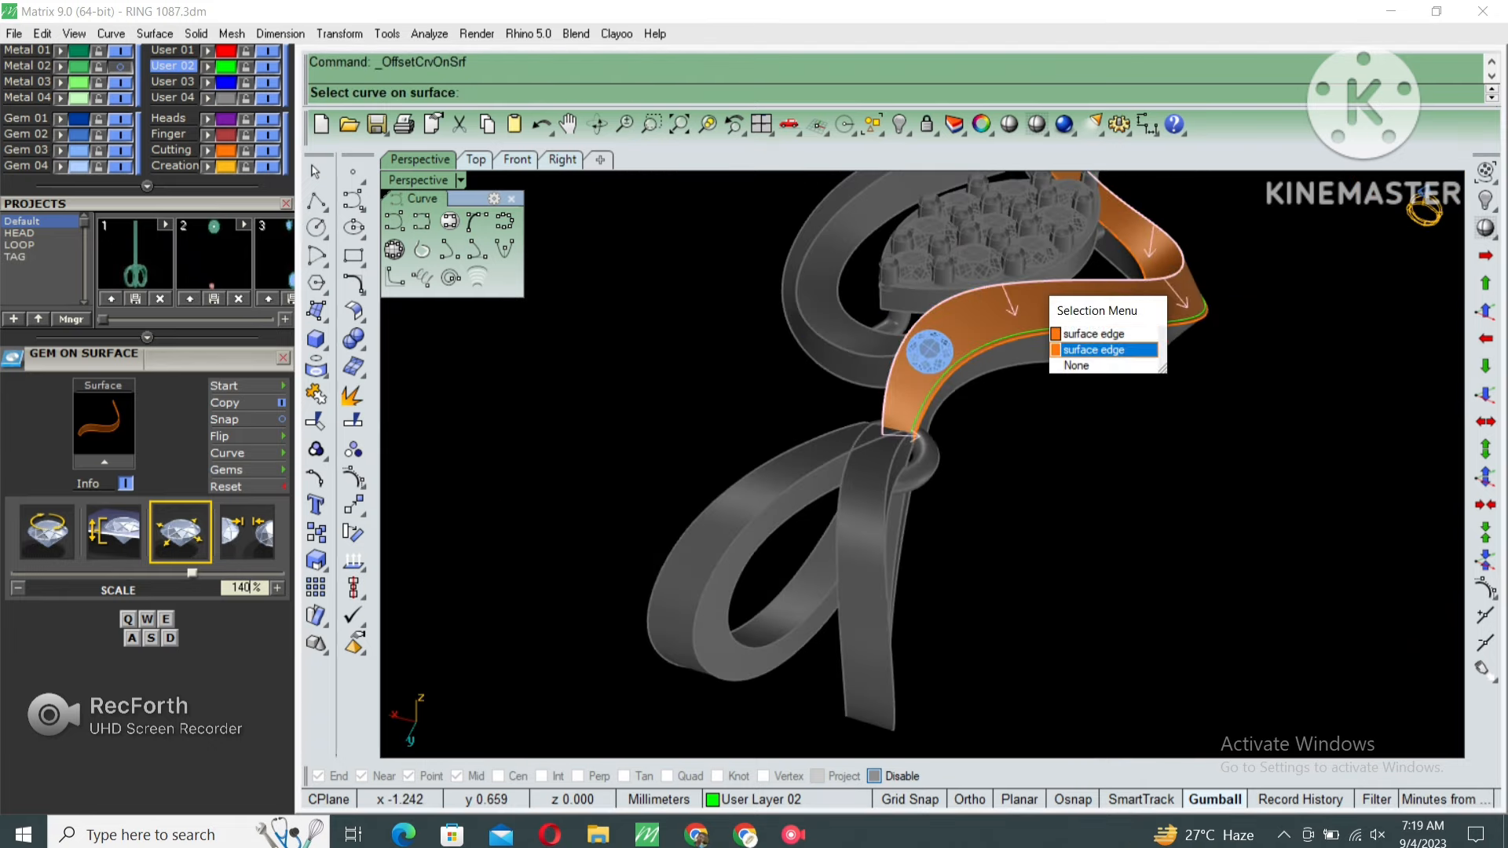
left_click(1108, 350)
Delete the single gem from the band surface.
scroll(935, 346, "up", 3)
right_click_drag(942, 314, 941, 373)
scroll(941, 374, "up", 4)
left_click(943, 379)
key("Delete")
Place a 1.2 mm gem between the offset guide curves at the band's jump-ring end.
left_click(955, 373)
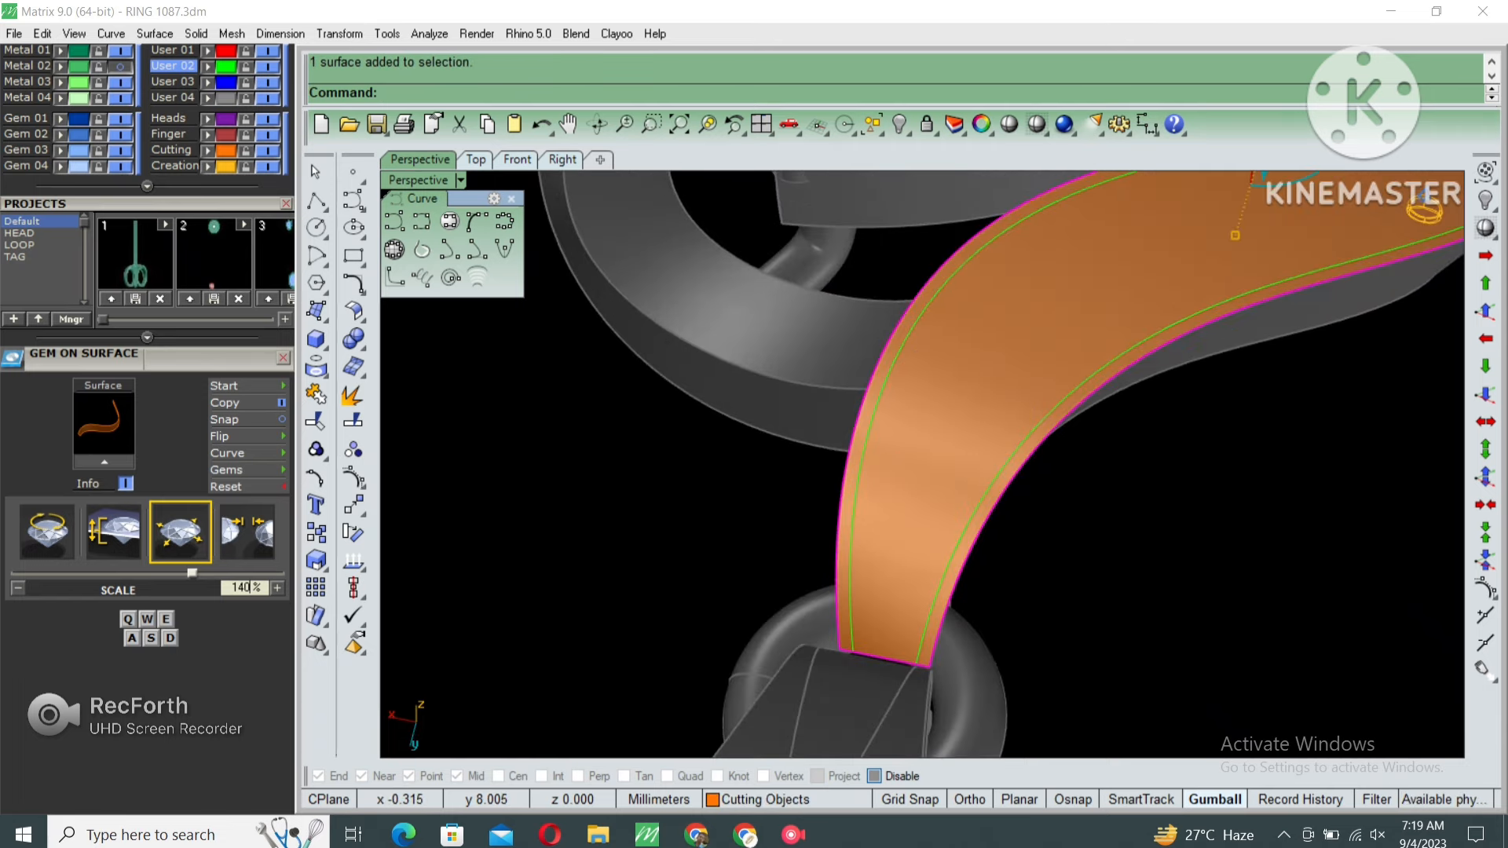
middle_click(939, 303)
left_click(974, 347)
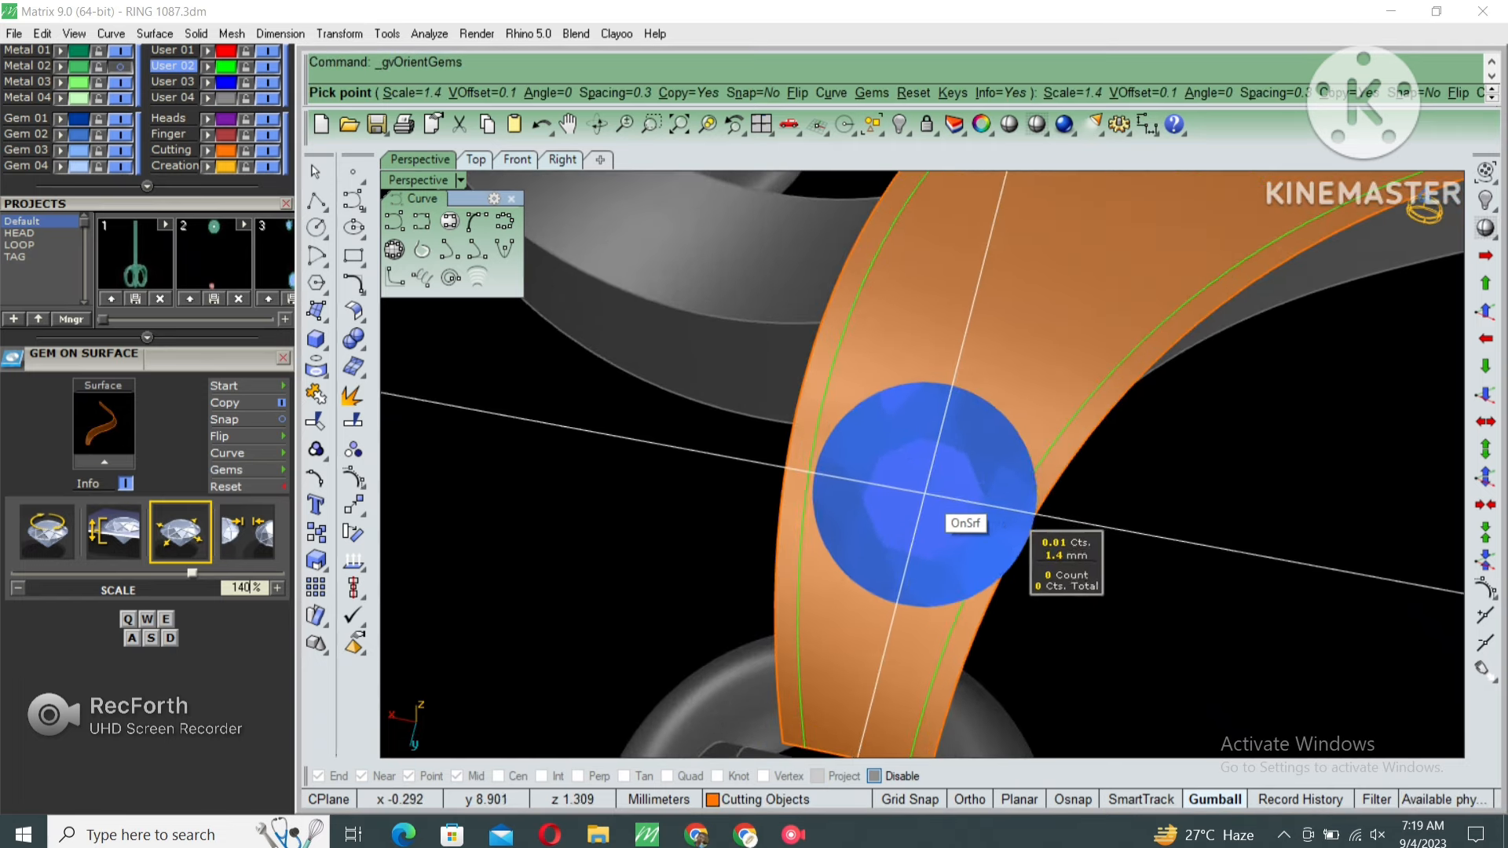
right_click_drag(926, 469, 919, 478)
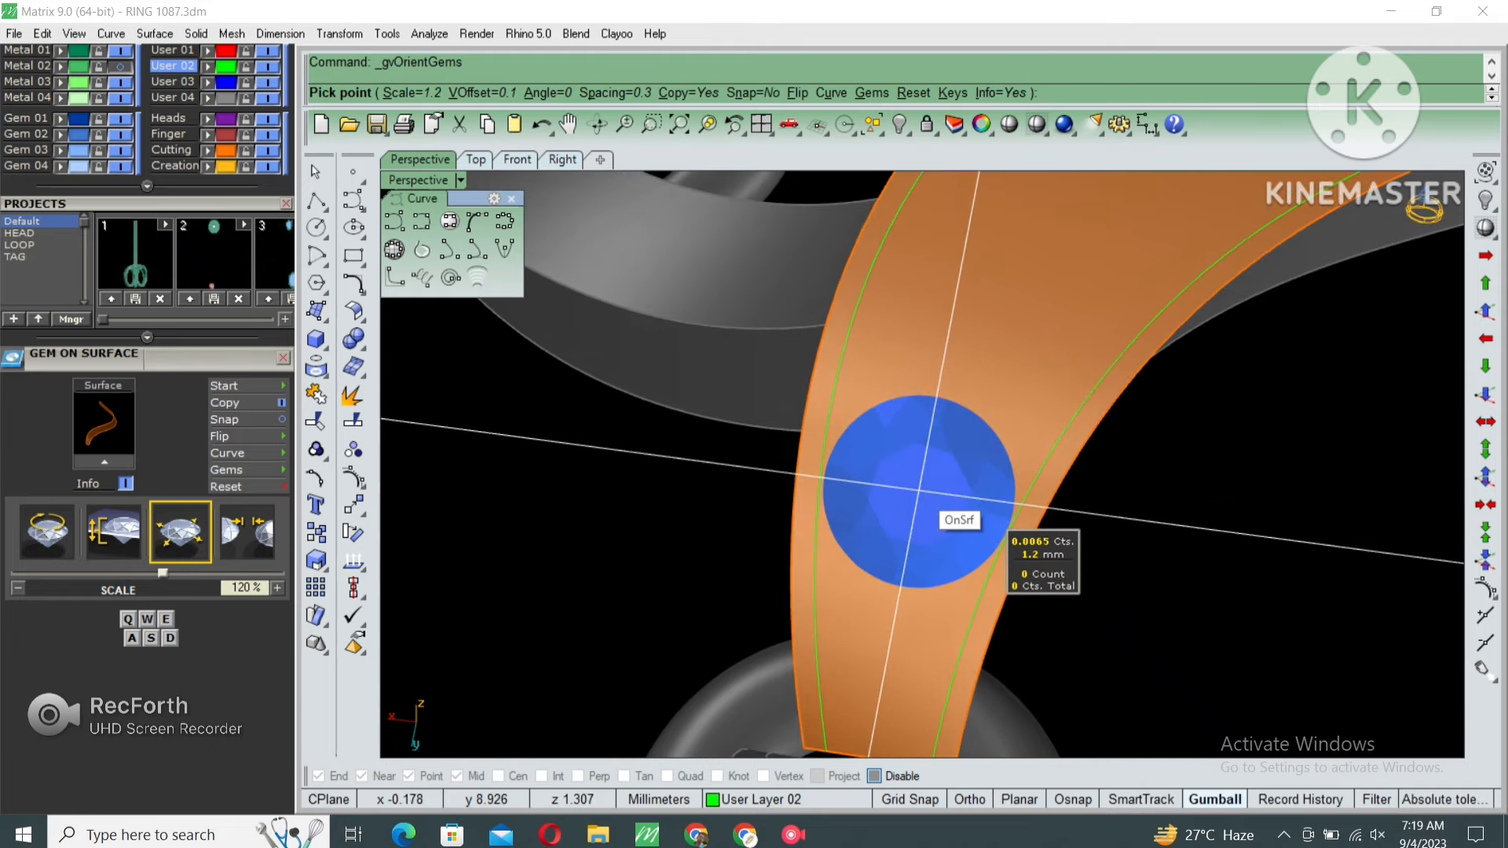
scroll(919, 491, "down", 5)
scroll(955, 432, "up", 2)
right_click_drag(969, 421, 927, 456)
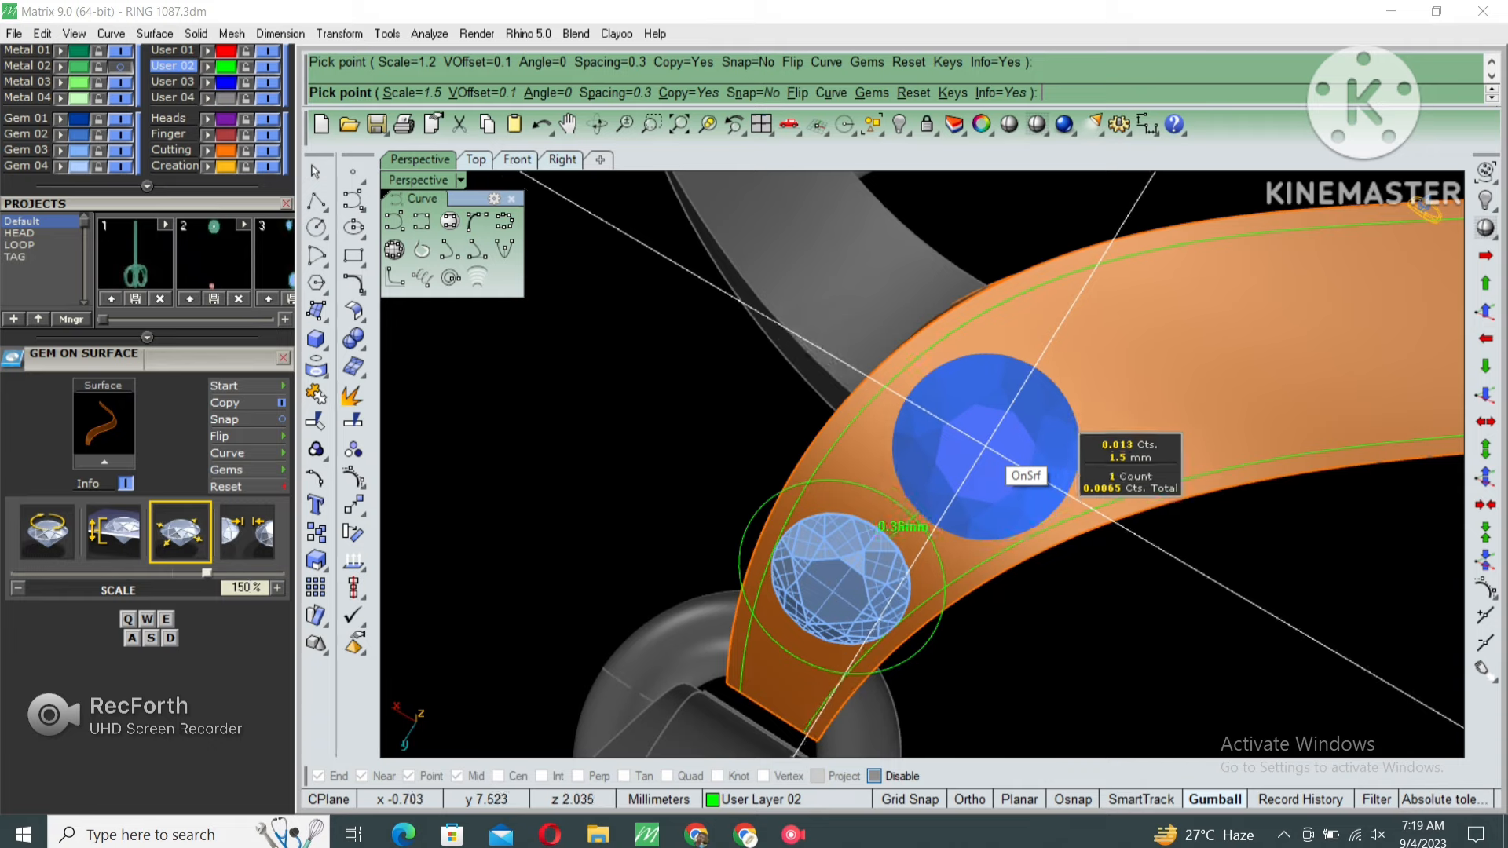
Set the gem spacing to 0.15 mm and place a 1.6 mm gem beside the first one.
type("5")
key("Return")
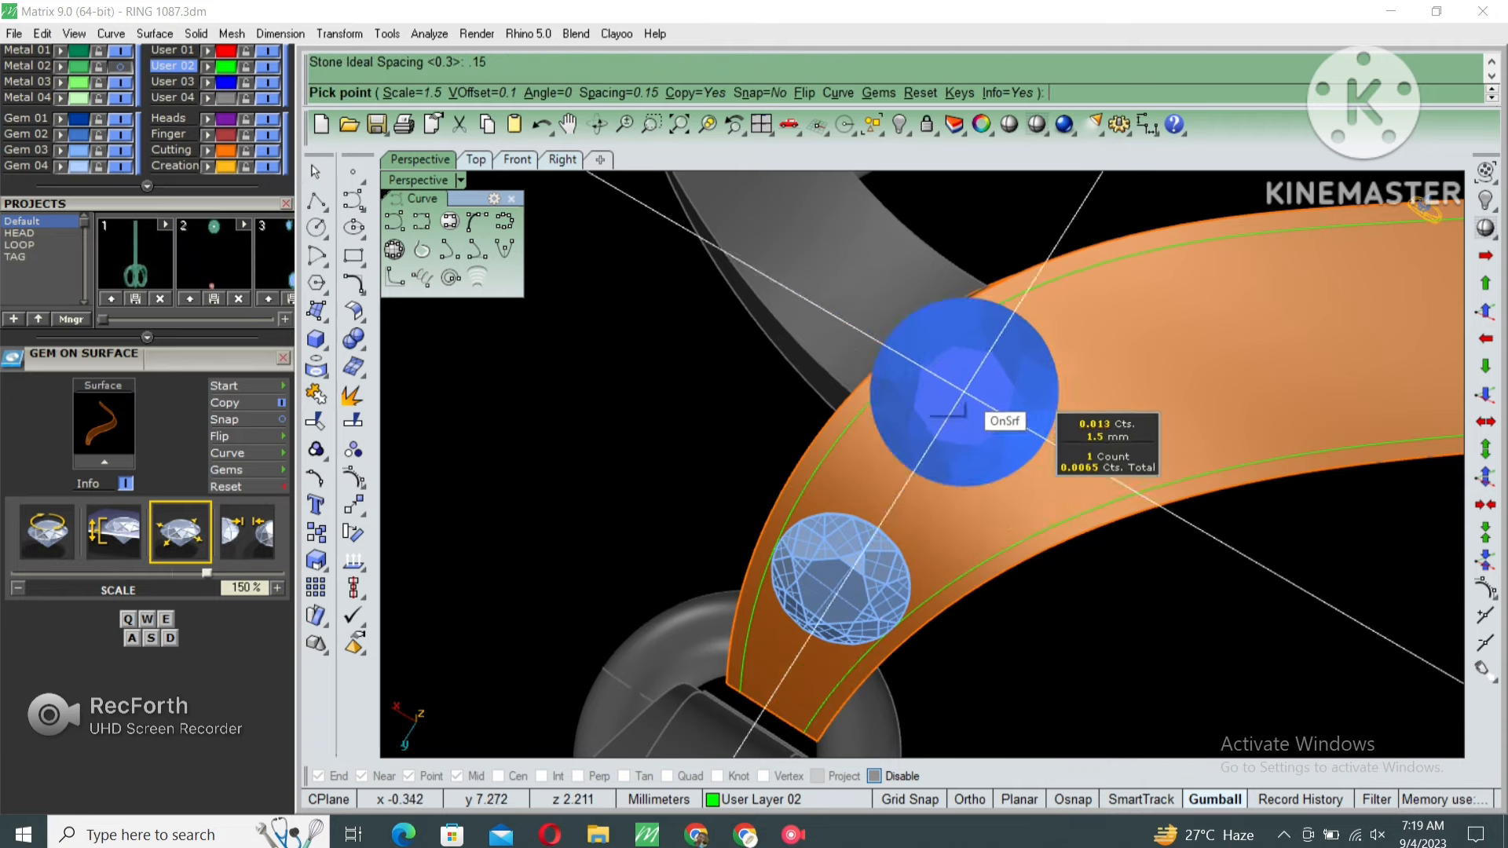
left_click(966, 454)
scroll(1013, 434, "down", 5)
scroll(1139, 381, "up", 5)
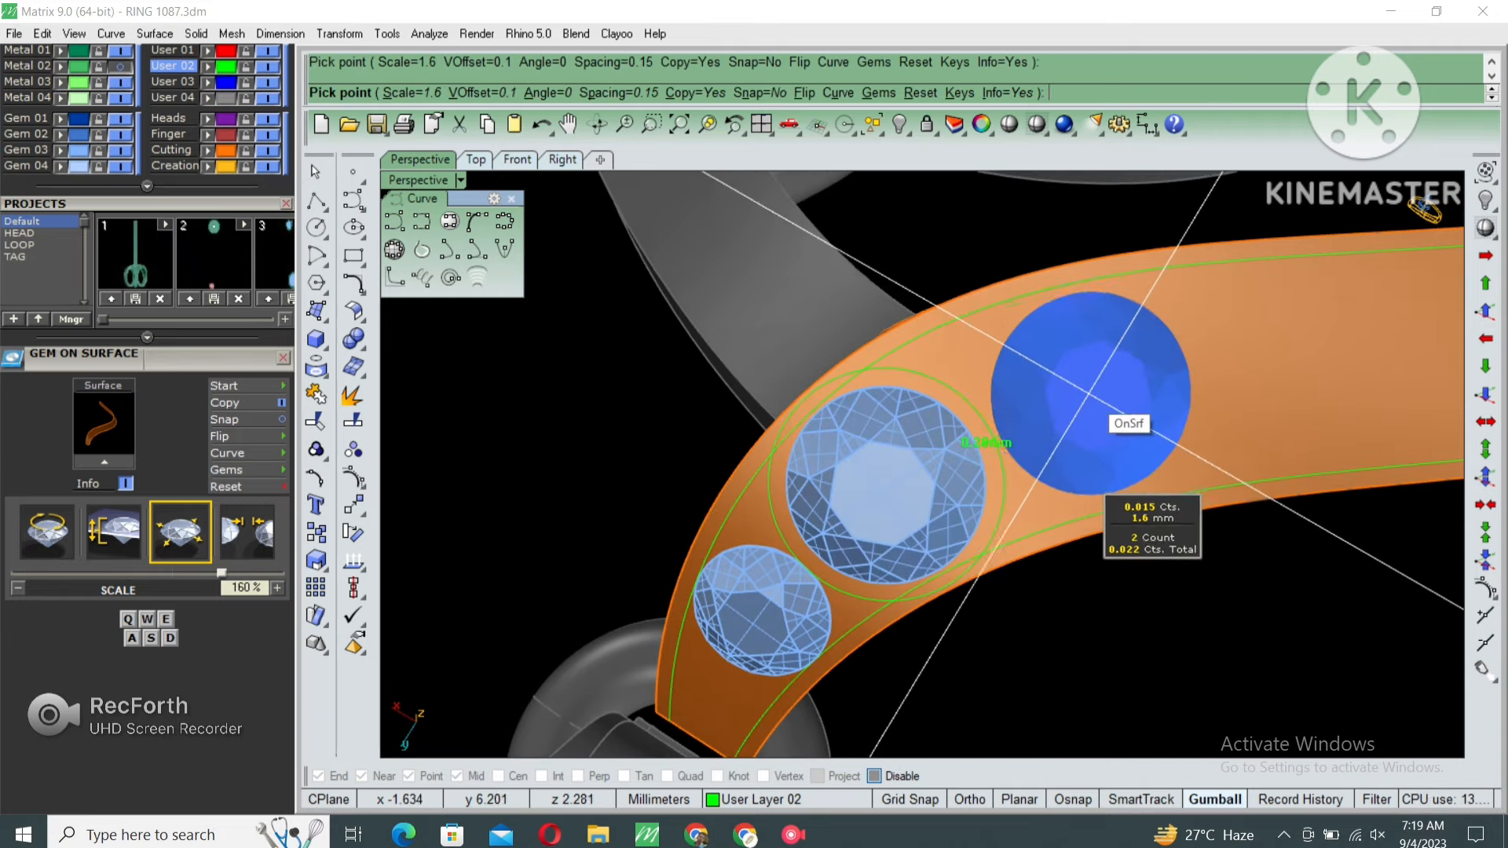
Continue the gem row along the band between the guide curves with gems of about 1.6 to 1.7 mm.
right_click_drag(1090, 395, 731, 370)
left_click(1053, 355)
scroll(1053, 355, "down", 5)
scroll(1077, 573, "up", 7)
left_click(1054, 572)
scroll(884, 333, "down", 5)
scroll(1008, 566, "up", 7)
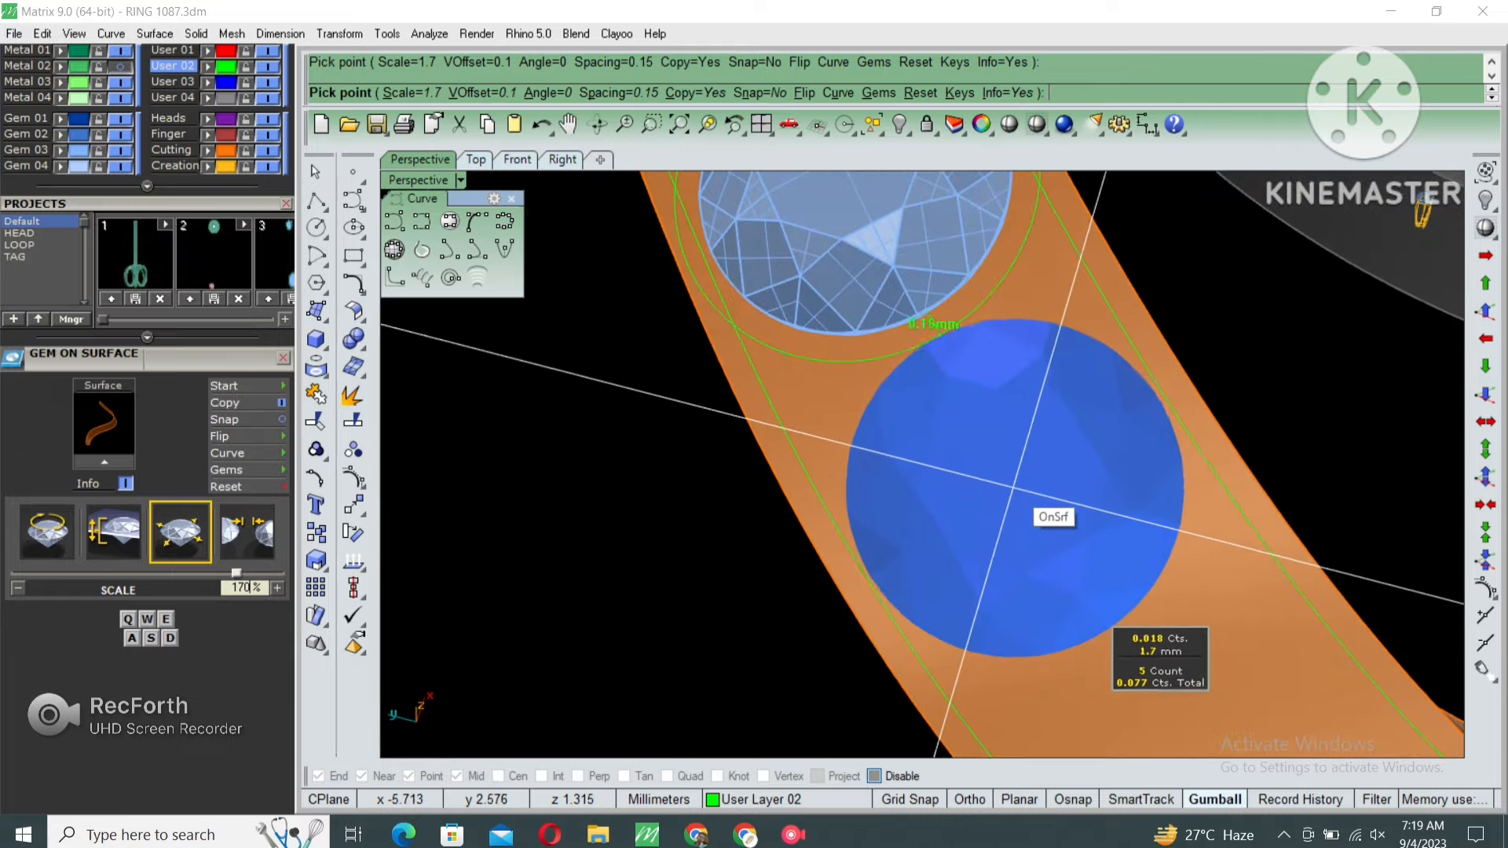
left_click(1013, 487)
scroll(845, 366, "down", 5)
right_click_drag(845, 366, 841, 330)
scroll(934, 463, "up", 5)
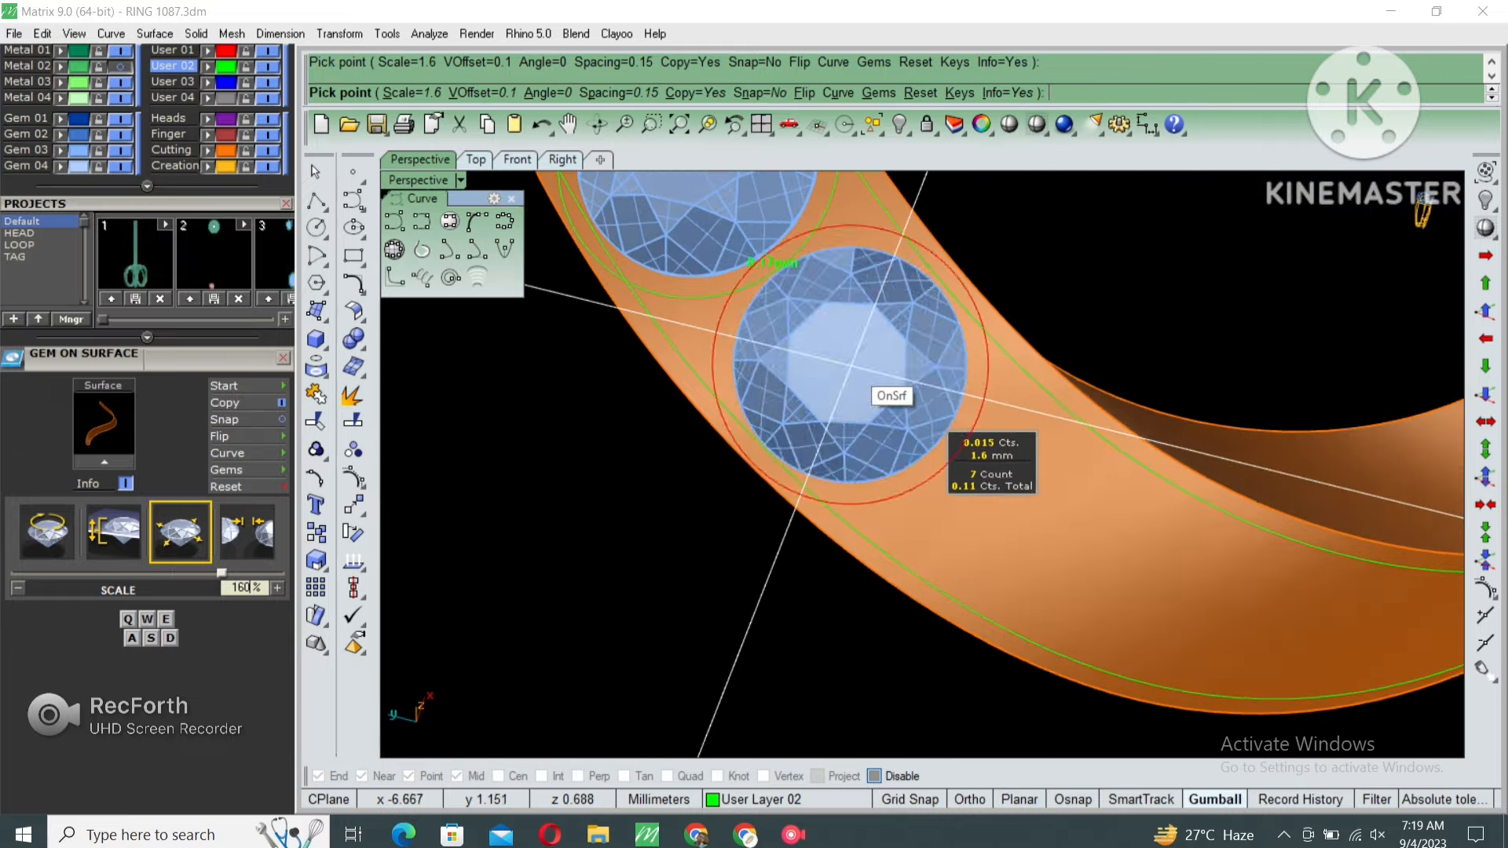
Complete the gem row toward the band's lower curve and finish placing gems.
scroll(935, 474, "down", 5)
right_click(933, 473)
right_click(959, 438)
right_click_drag(933, 473, 1060, 495)
scroll(959, 428, "up", 3)
left_click(955, 423)
left_click(988, 406)
scroll(988, 406, "down", 7)
right_click(988, 409)
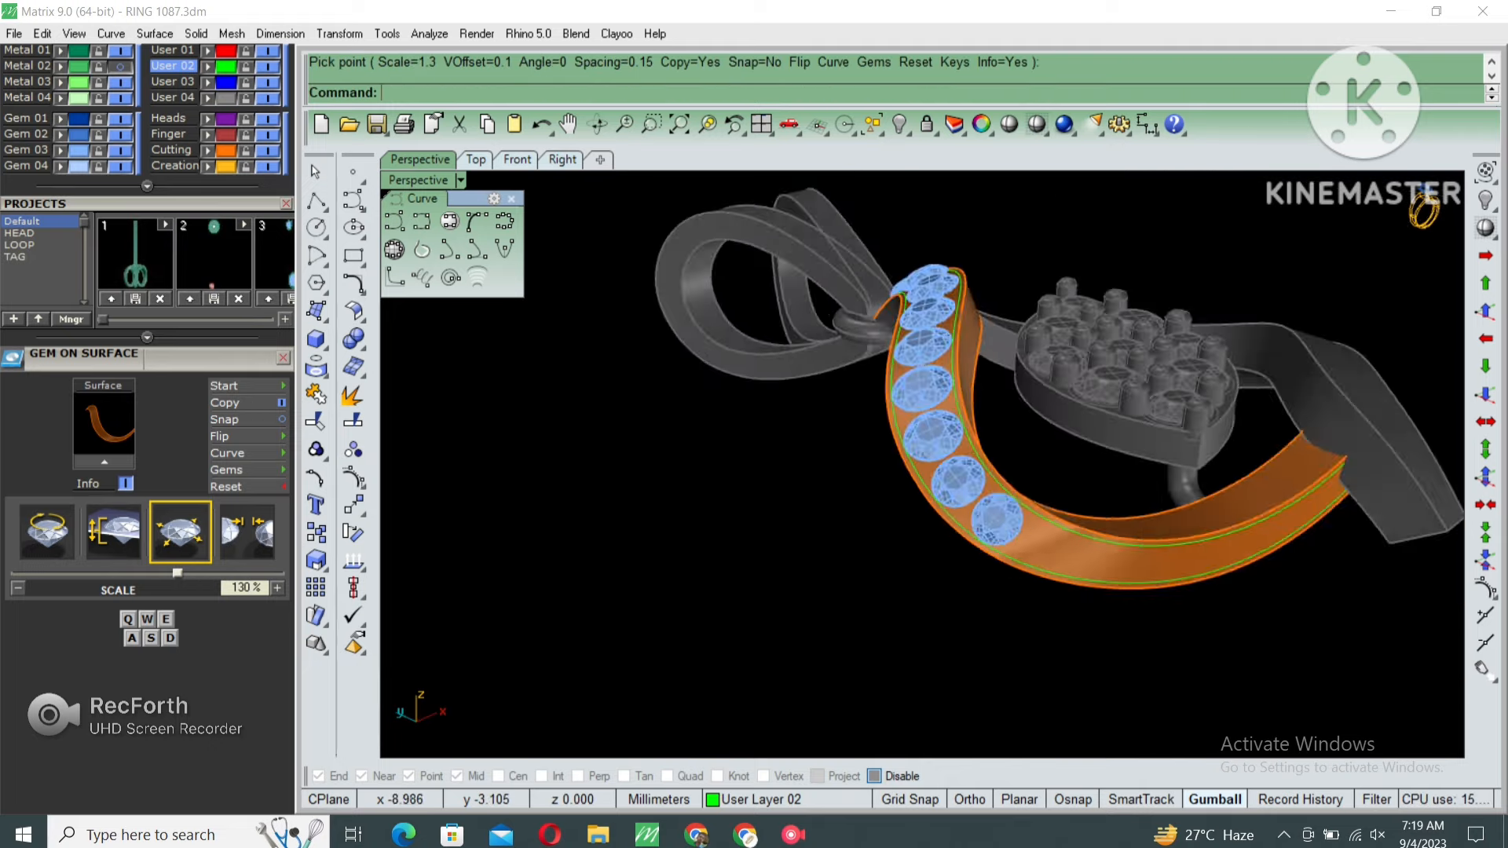
Apply Prong Adder to the whole gem row with large and small prong diameters of 0.65 mm.
right_click_drag(966, 408, 1029, 479)
left_click_drag(887, 377, 1029, 628)
left_click_drag(904, 283, 1037, 416, "shift")
right_click_drag(1037, 471, 1084, 424)
key("F6")
left_click(1138, 494)
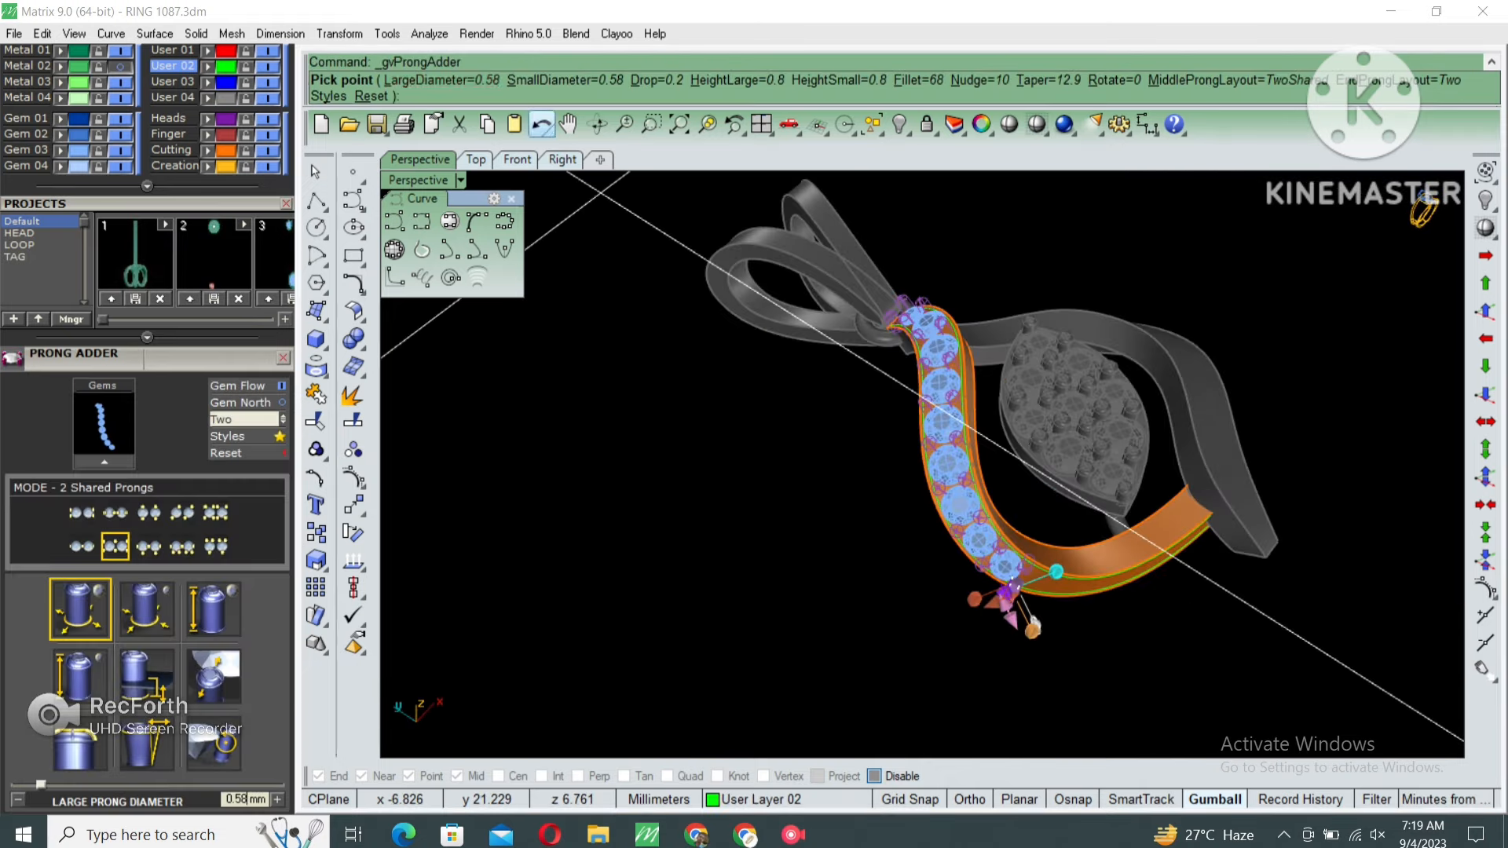
left_click(448, 77)
type(".65")
key("Return")
left_click(557, 77)
type(".65")
key("Return")
Set the prong nudge to 20 and create the shared prongs.
left_click(972, 77)
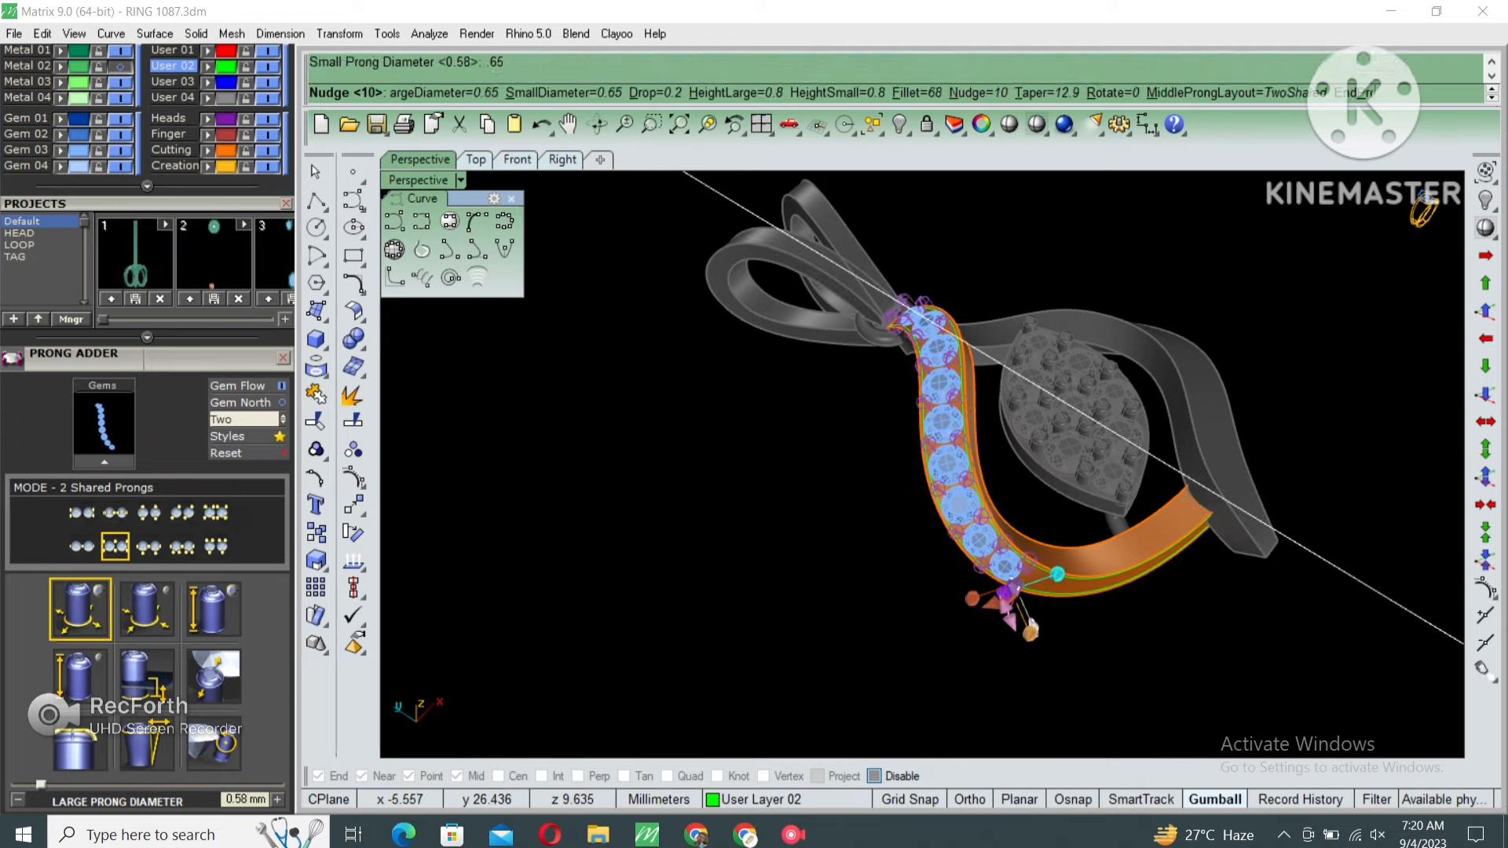
type("20")
key("Return")
key("Return")
Remove the two prongs at the gem row's lower end from their group and delete them.
right_click_drag(943, 487, 974, 378)
scroll(1006, 440, "up", 5)
left_click(1060, 511)
left_click(1046, 560)
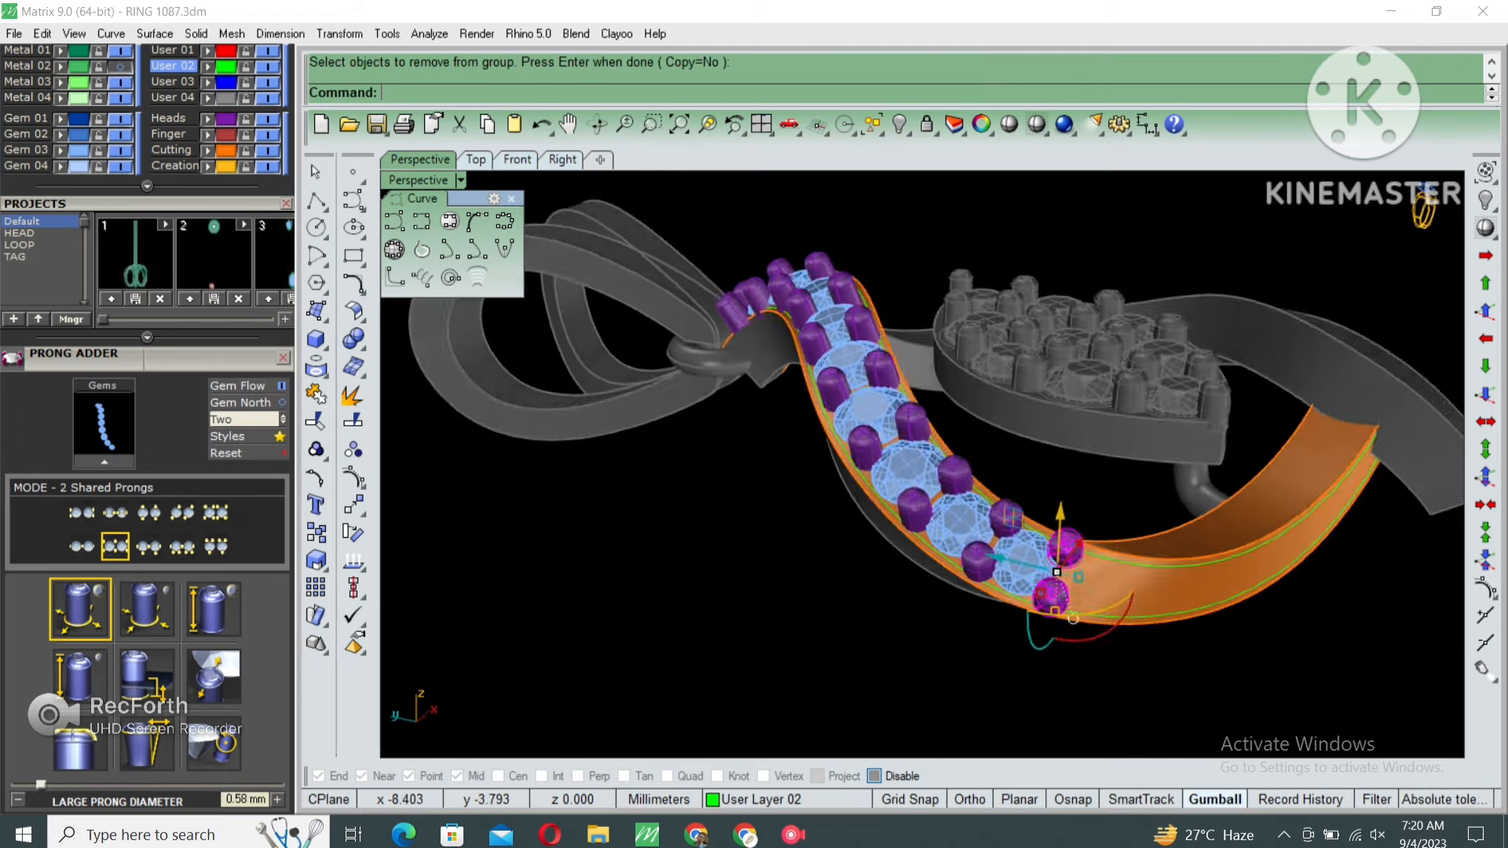
key("Delete")
Add 0.65 mm prongs on the band surface against the last gem at the row's lower end.
left_click(1127, 556)
key("F6")
left_click(1166, 509)
scroll(1053, 561, "up", 5)
scroll(1048, 534, "down", 3)
scroll(1045, 514, "up", 5)
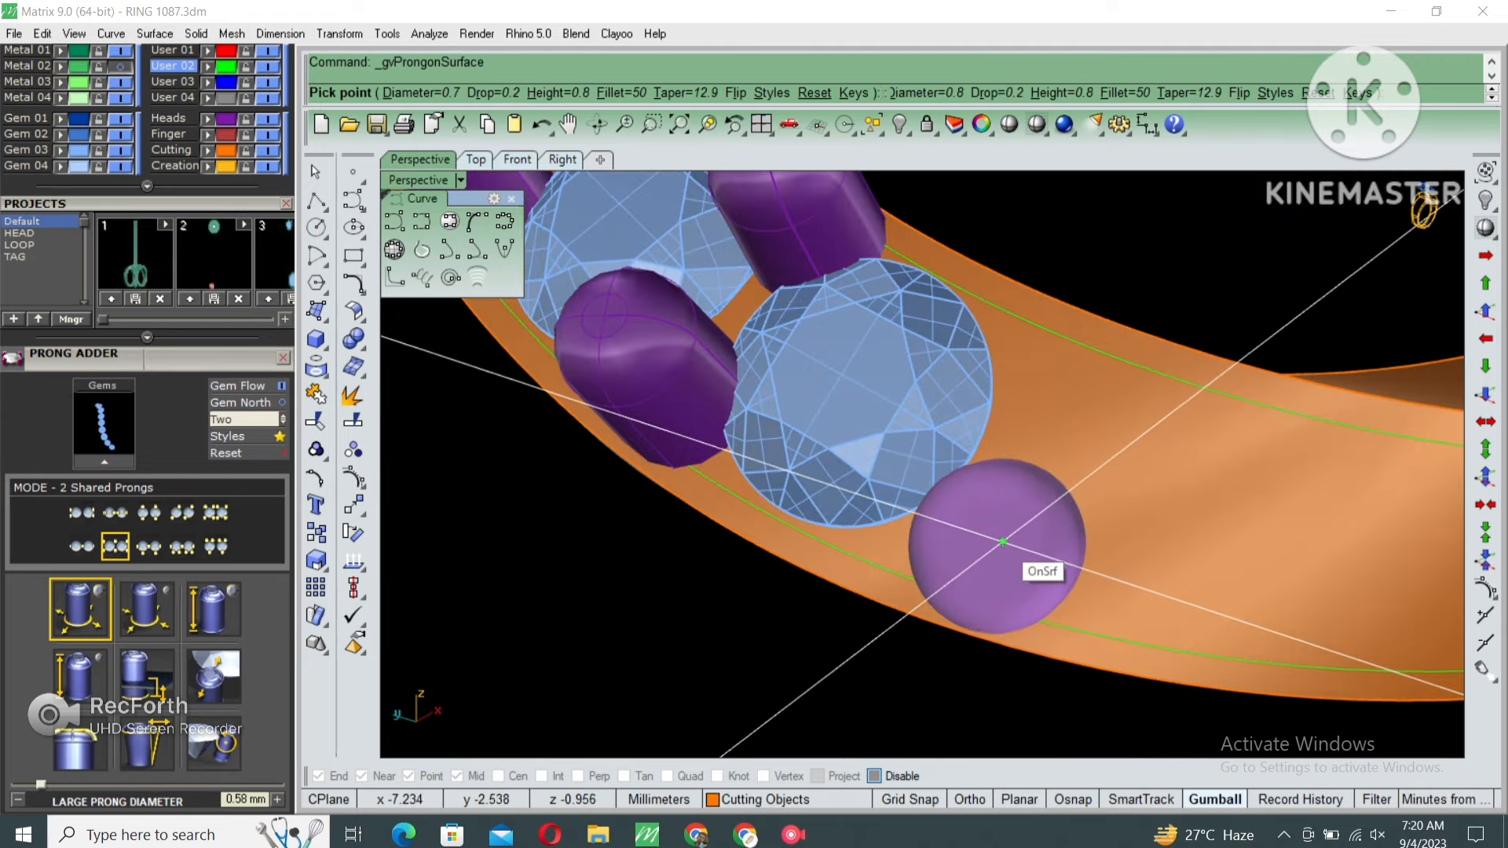
type("q")
left_click(1068, 355)
key("Return")
Replace the end prongs beside the first gem near the jump ring with a single centred 0.65 mm prong.
scroll(1021, 393, "down", 10)
right_click_drag(1021, 393, 864, 511)
scroll(707, 471, "up", 6)
left_click(899, 512)
left_click(798, 511)
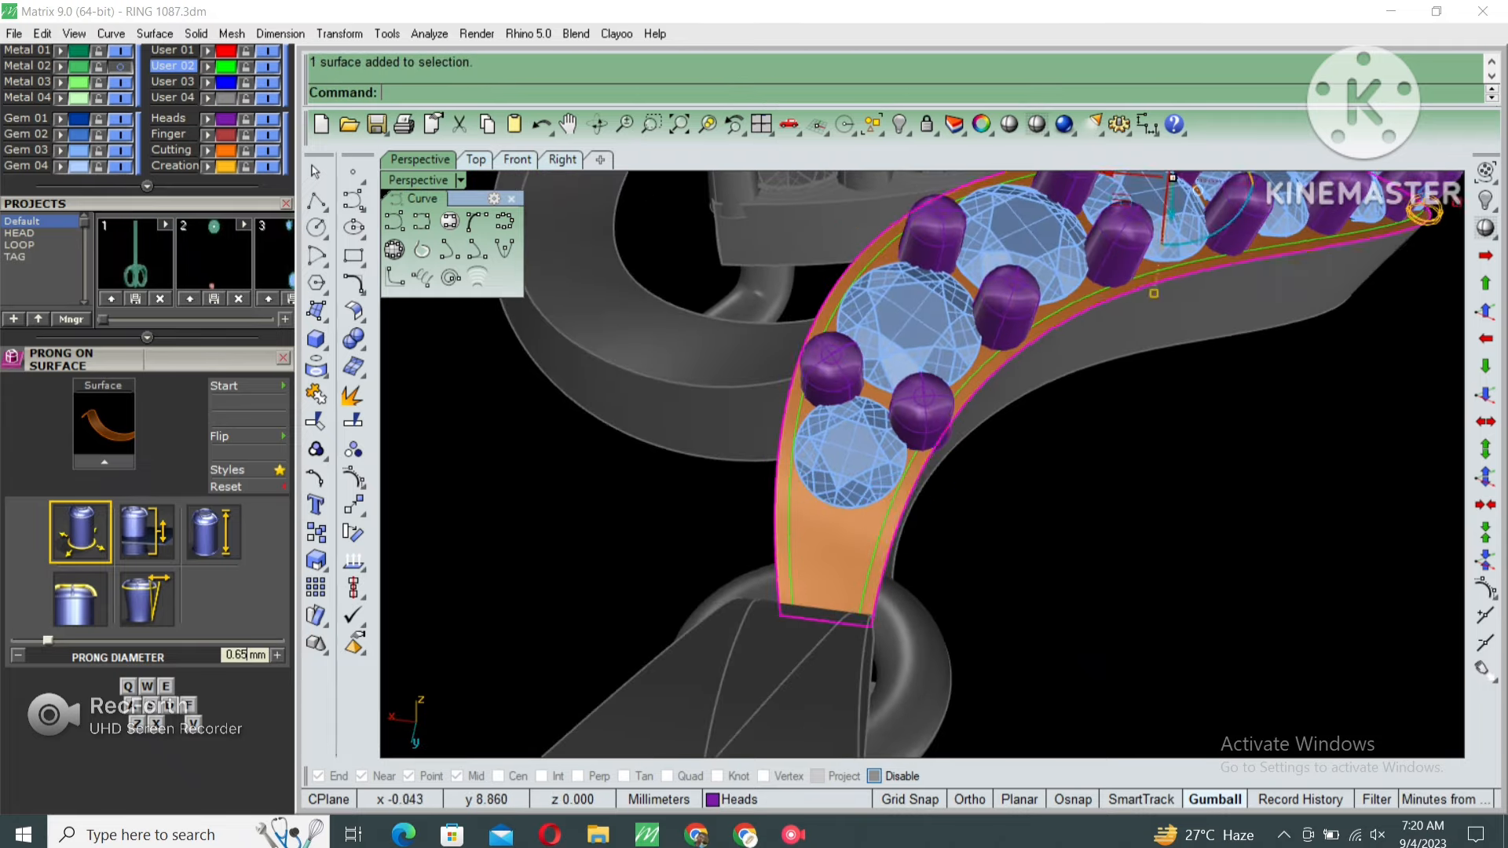
key("F6")
left_click(958, 509)
scroll(879, 534, "up", 3)
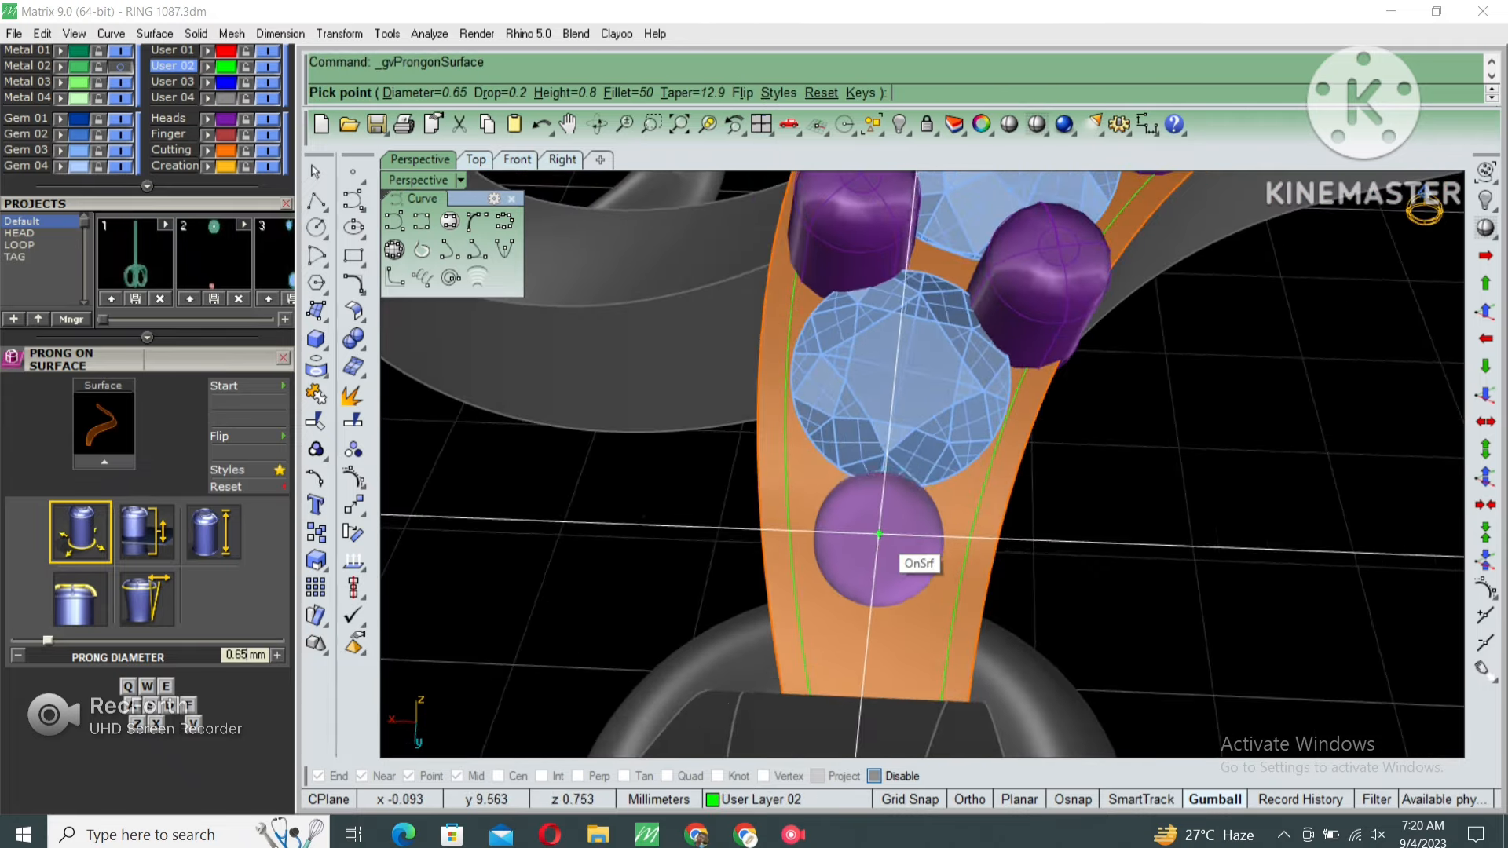
left_click(878, 534)
scroll(902, 528, "down", 10)
key("Return")
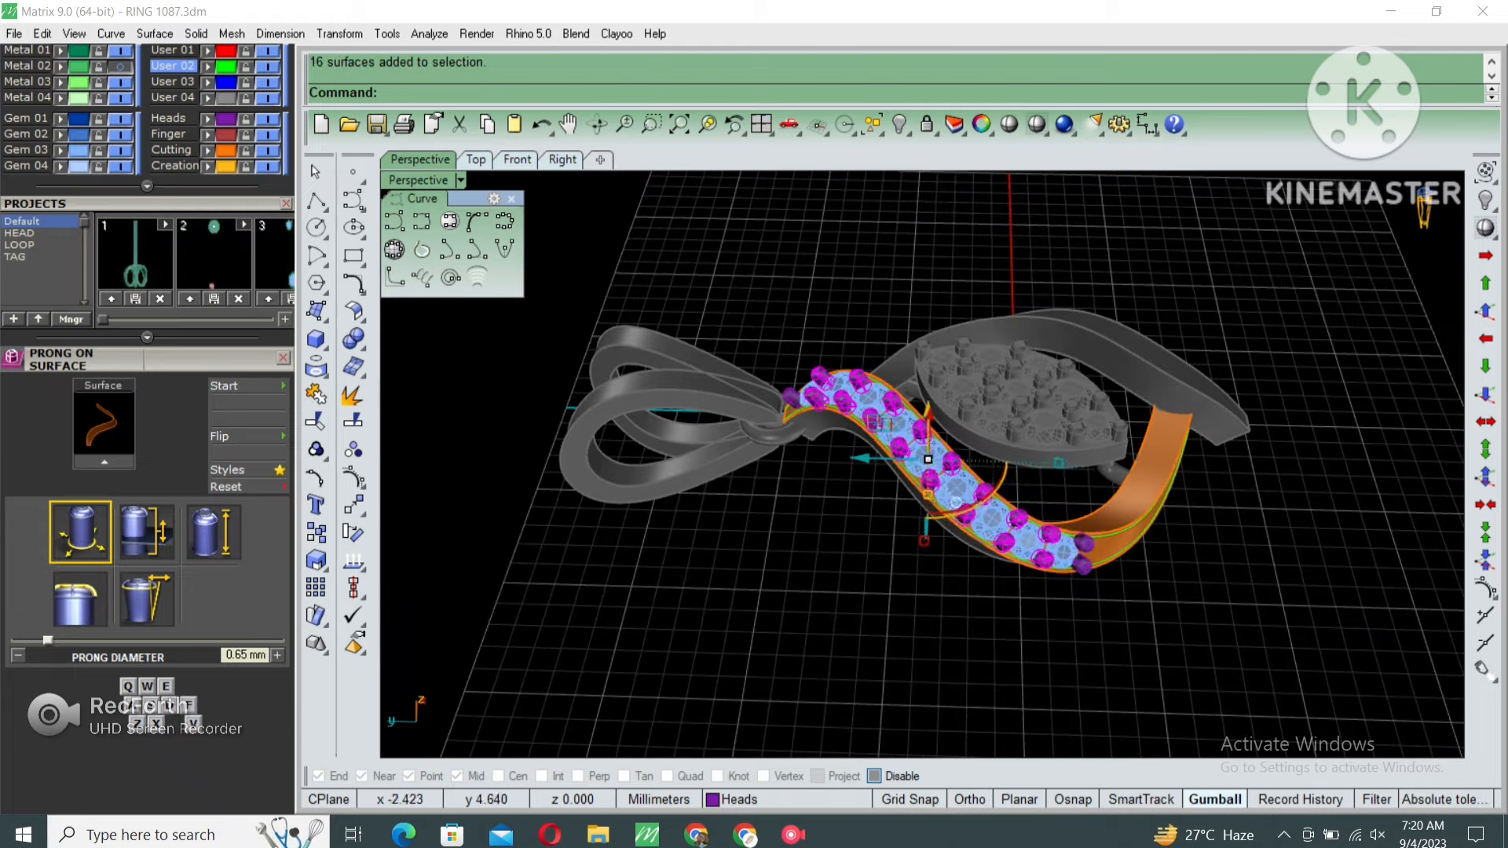
Group the separately added end prongs with the rest of the row's prongs.
left_click(1084, 545, "shift")
right_click_drag(982, 471, 848, 597)
key("ctrl+g")
Place a row of five 1.2 mm gems with 0.15 mm spacing on the bare lower section of the band surface.
scroll(904, 440, "up", 4)
left_click(1031, 540)
right_click_drag(943, 502, 1117, 481)
key("F6")
left_click(1096, 488)
scroll(1084, 330, "up", 6)
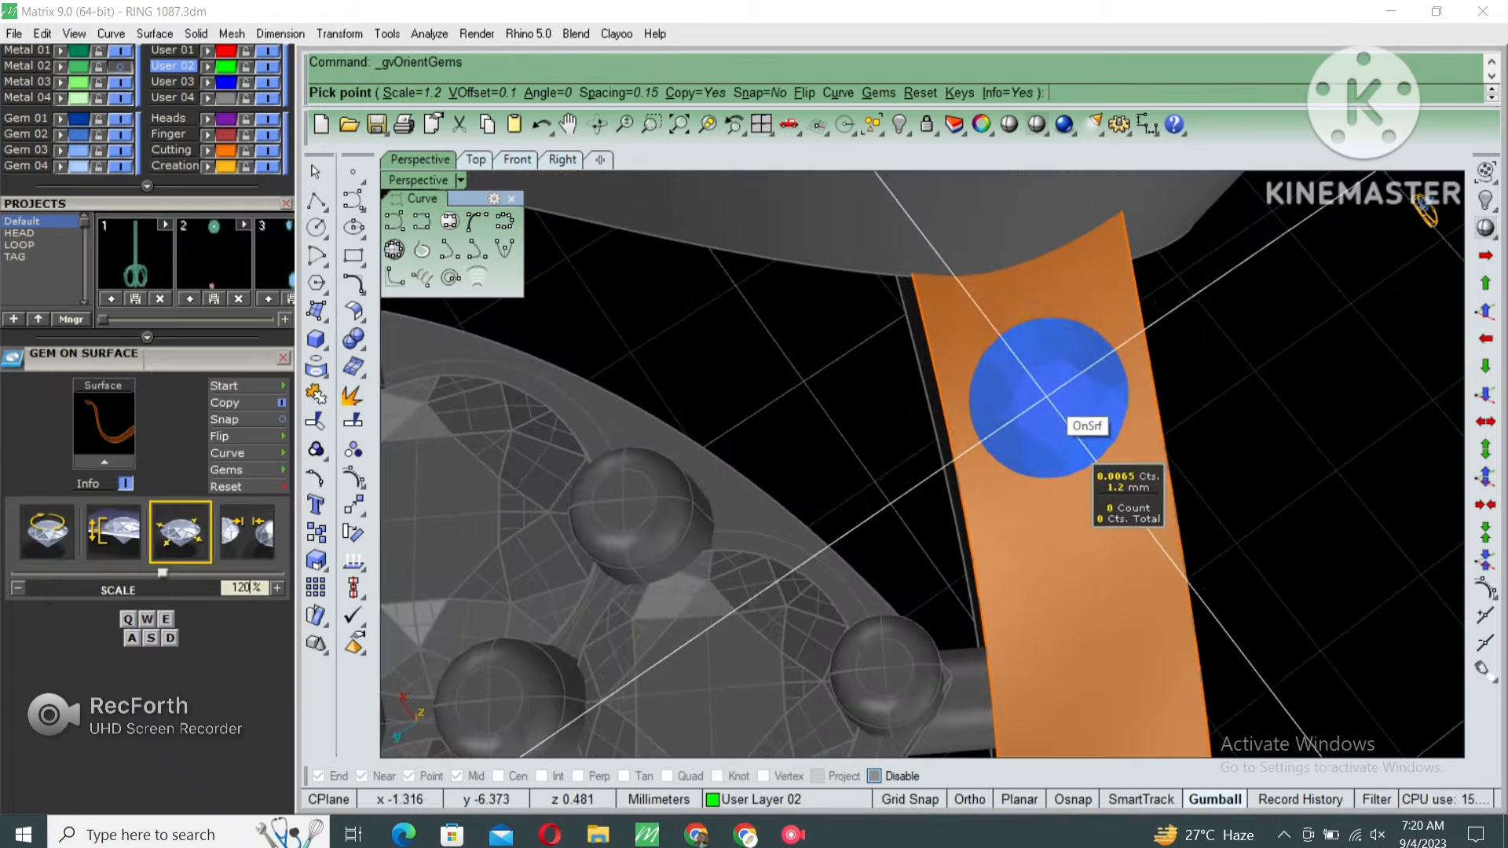
left_click(1047, 399)
right_click_drag(1047, 398, 1080, 418)
left_click(1068, 480)
scroll(1090, 563, "up", 3)
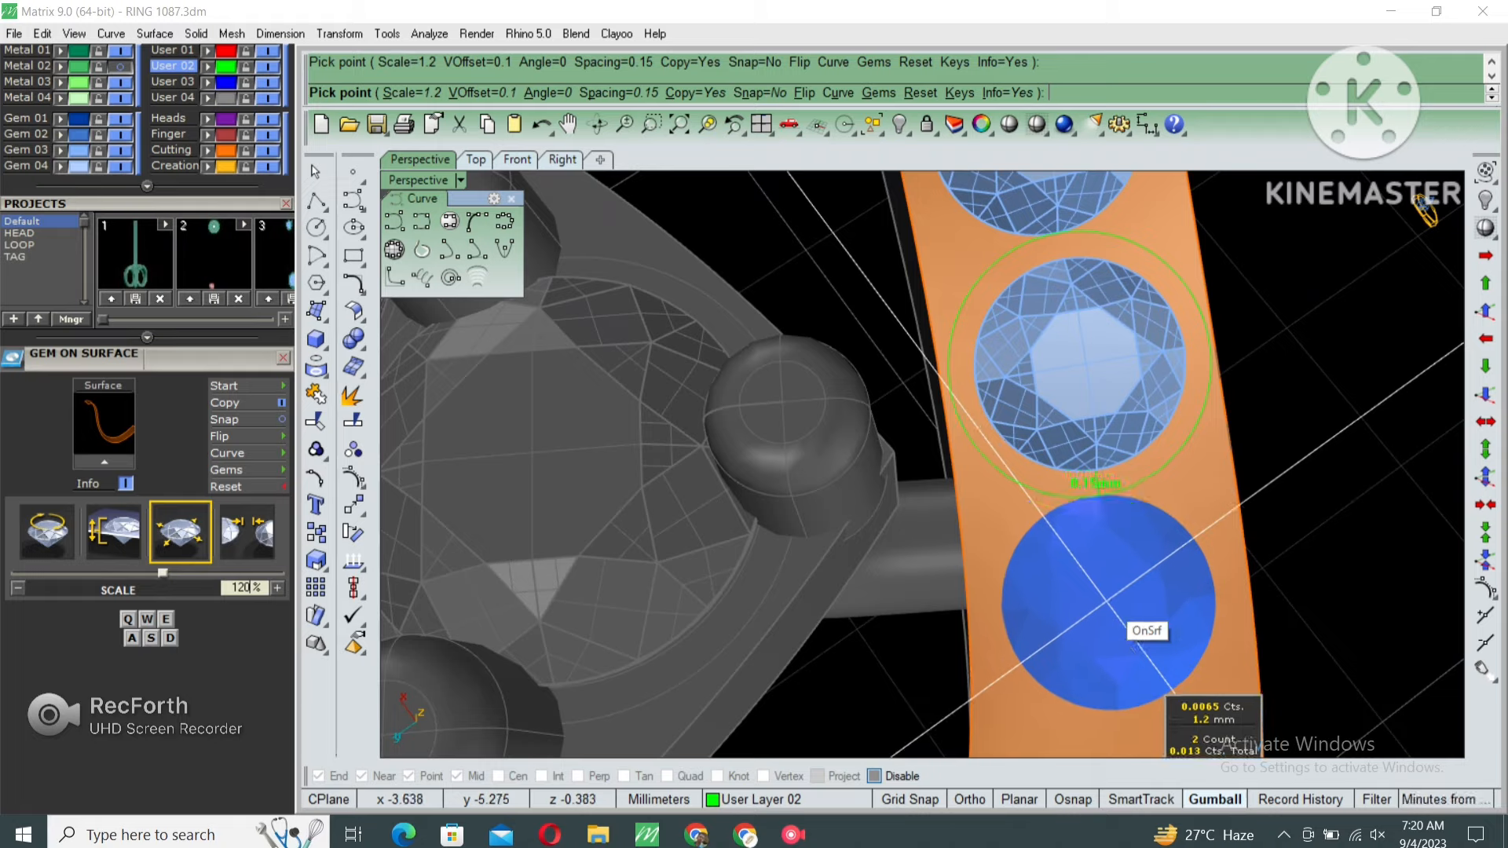
left_click(1107, 602)
scroll(1107, 602, "down", 3)
right_click_drag(1107, 601, 1077, 284, "shift")
scroll(1087, 482, "up", 3)
left_click(1070, 454)
scroll(1070, 453, "down", 6)
right_click_drag(1076, 453, 793, 432)
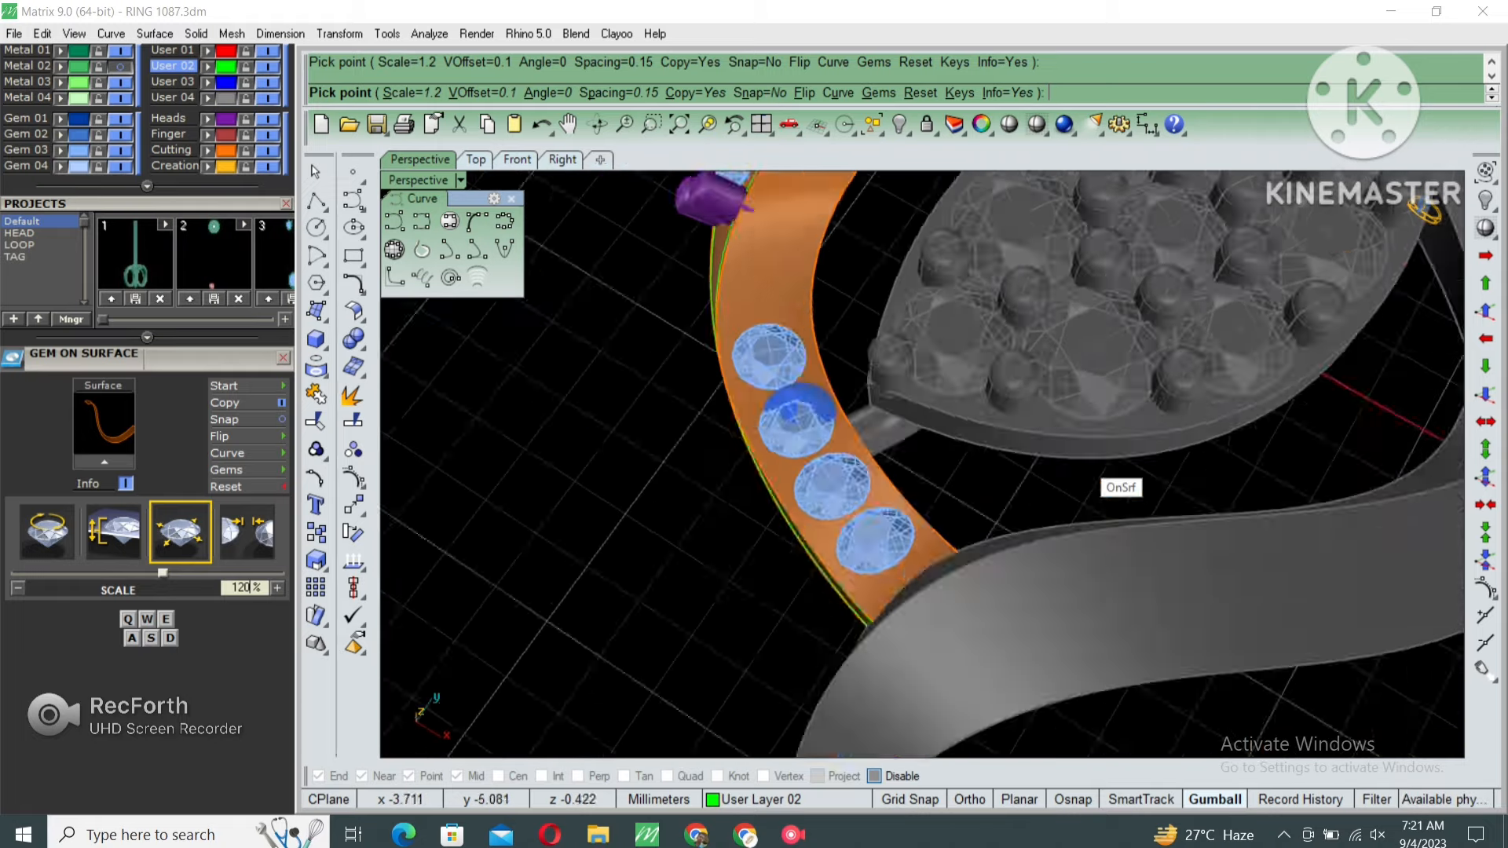
scroll(771, 286, "up", 7)
left_click(766, 304)
scroll(768, 307, "down", 8)
right_click(769, 307)
Start two-shared prongs for the five new gems, with large and small prong diameters of 0.55 mm.
right_click_drag(768, 307, 817, 370)
left_click_drag(667, 358, 912, 601)
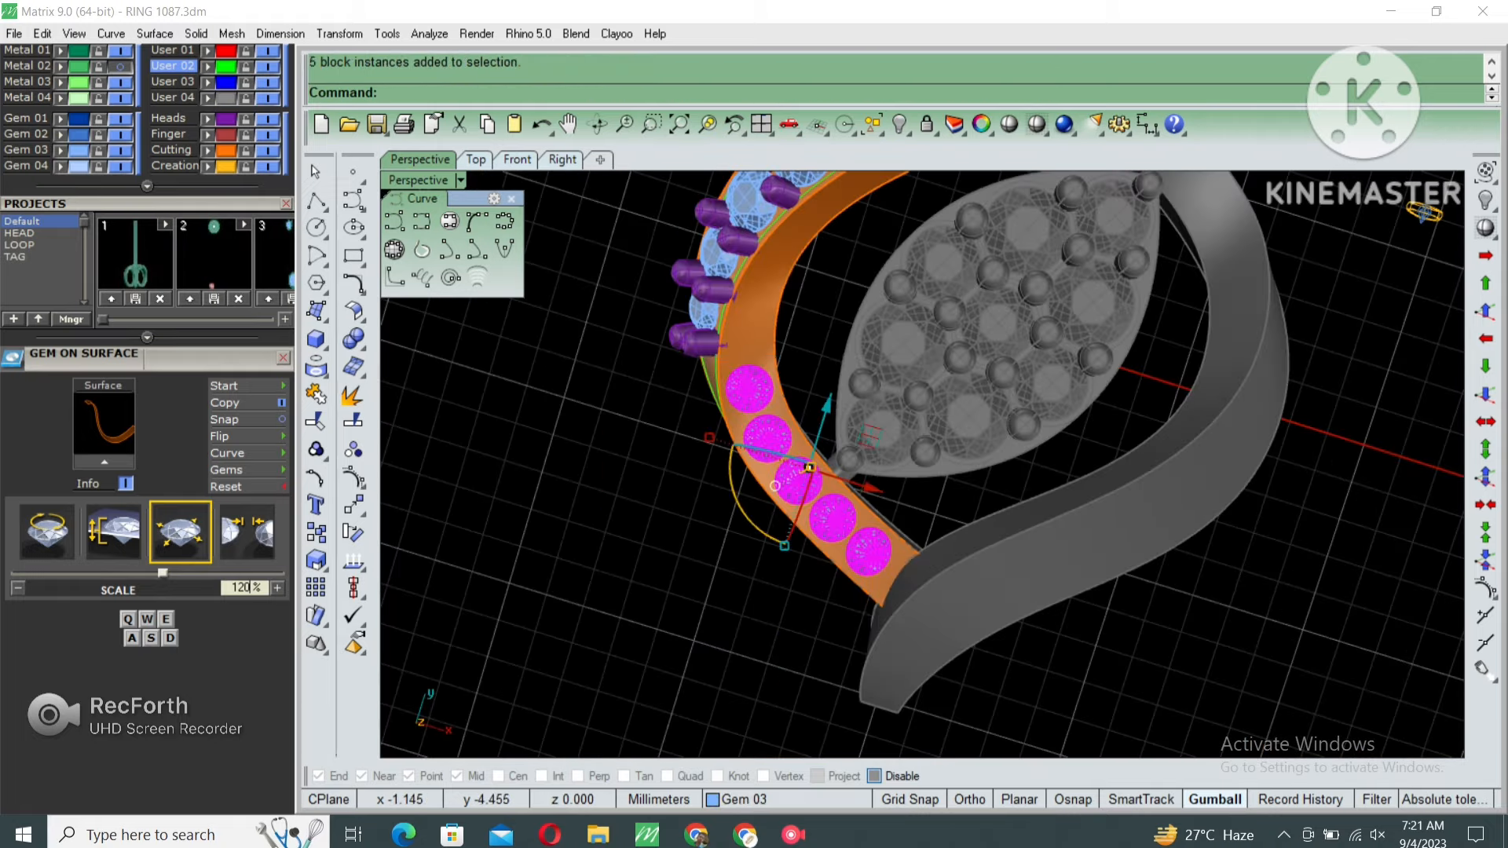
right_click_drag(911, 549, 938, 519)
key("F6")
left_click(1056, 505)
type(".55")
key("Return")
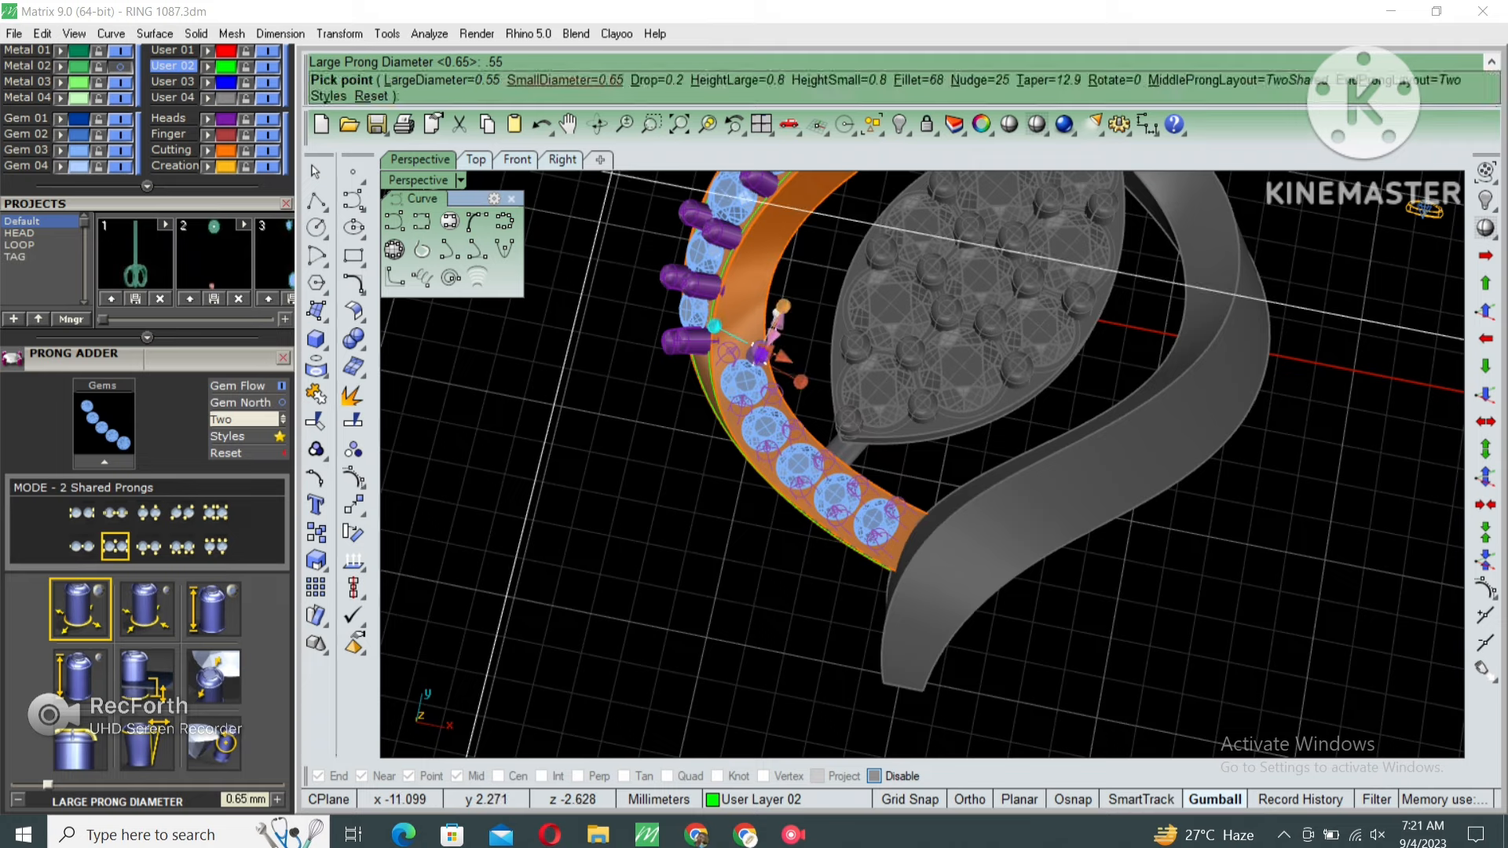
left_click(556, 80)
type(".55")
key("Return")
Set both the large and small prong heights to 0.7 and create the prongs along the new gem row.
left_click(737, 80)
type(".7")
key("Return")
left_click(839, 80)
type(".7")
key("Return")
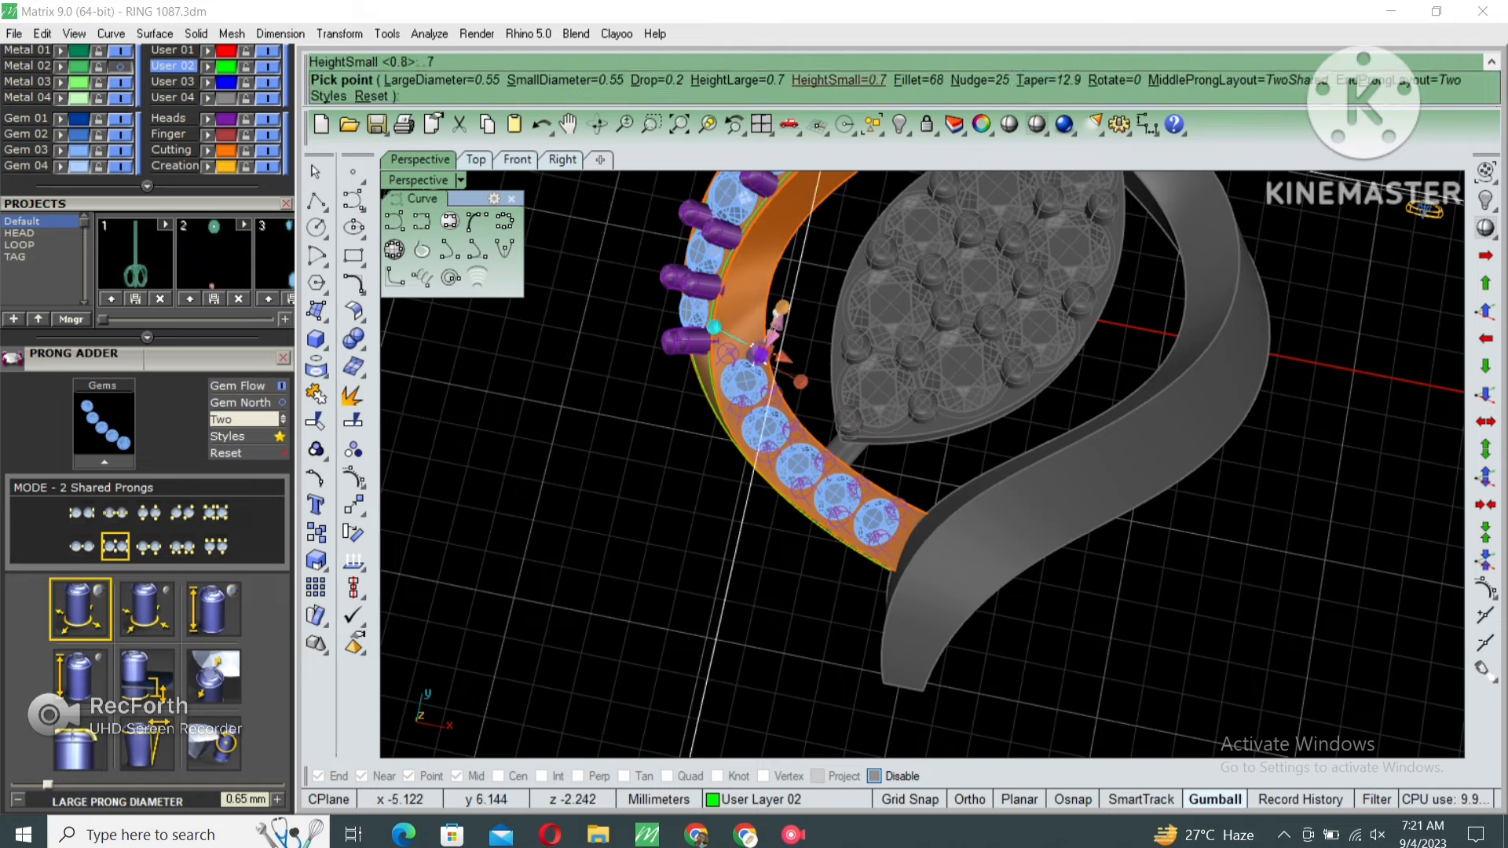
right_click(754, 440)
Delete the helper surface on the band and its leftover edge curves.
scroll(754, 440, "down", 4)
scroll(738, 503, "up", 10)
left_click(738, 527)
key("Delete")
left_click_drag(748, 485, 696, 572)
key("Delete")
scroll(739, 519, "down", 9)
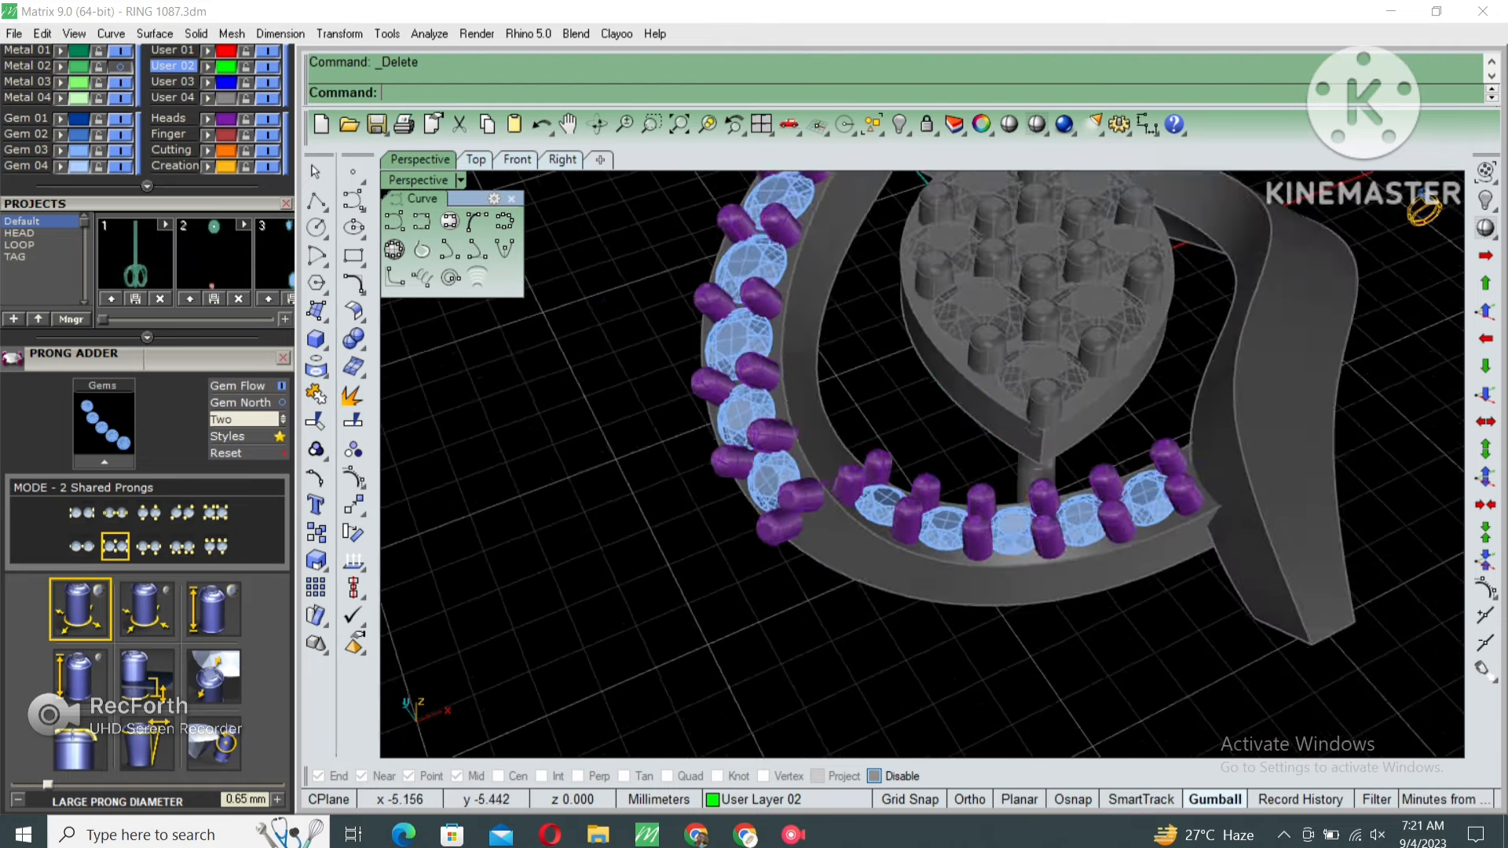
Unlock all objects and delete the plain opposite band, selecting its leftover edge curves for removal too.
key("ctrl+alt+l")
left_click_drag(1303, 353, 974, 455)
key("Delete")
key("ctrl+z")
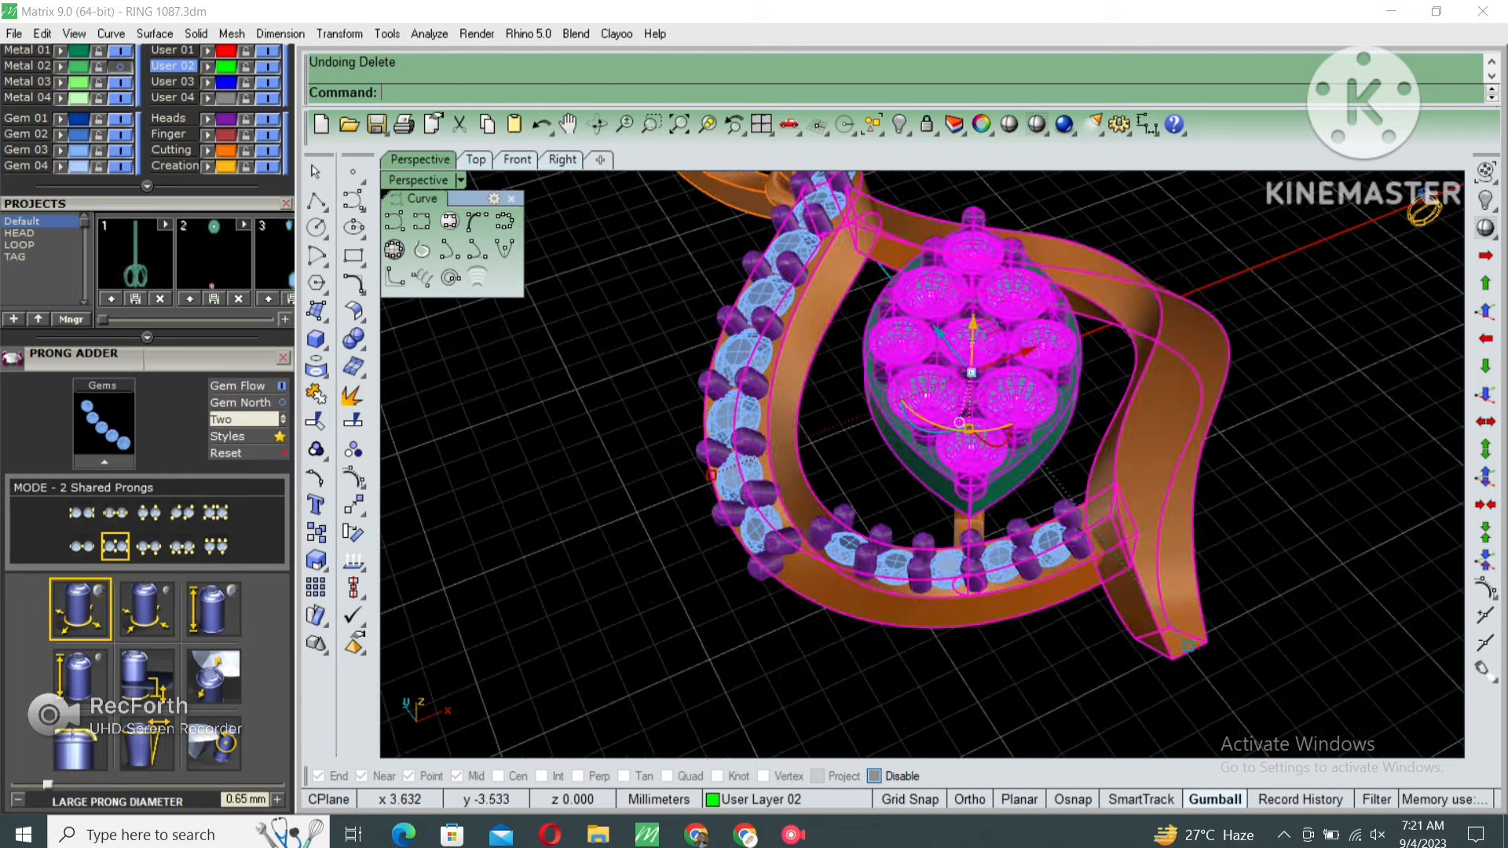
right_click_drag(971, 374, 934, 406)
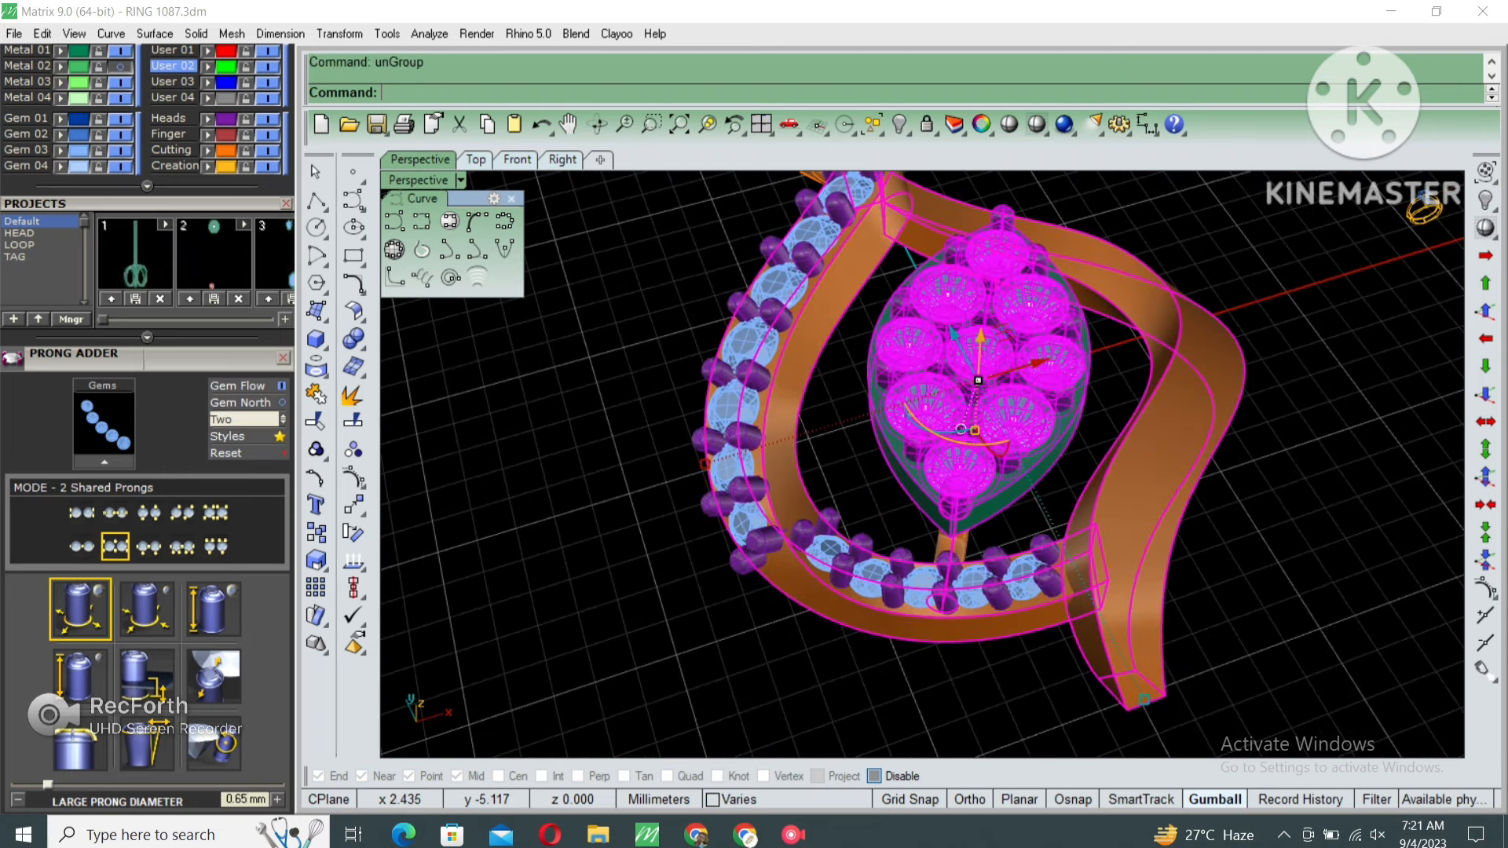
left_click(1130, 473)
key("Delete")
right_click_drag(1084, 503, 1053, 469)
left_click_drag(1325, 431, 1191, 406)
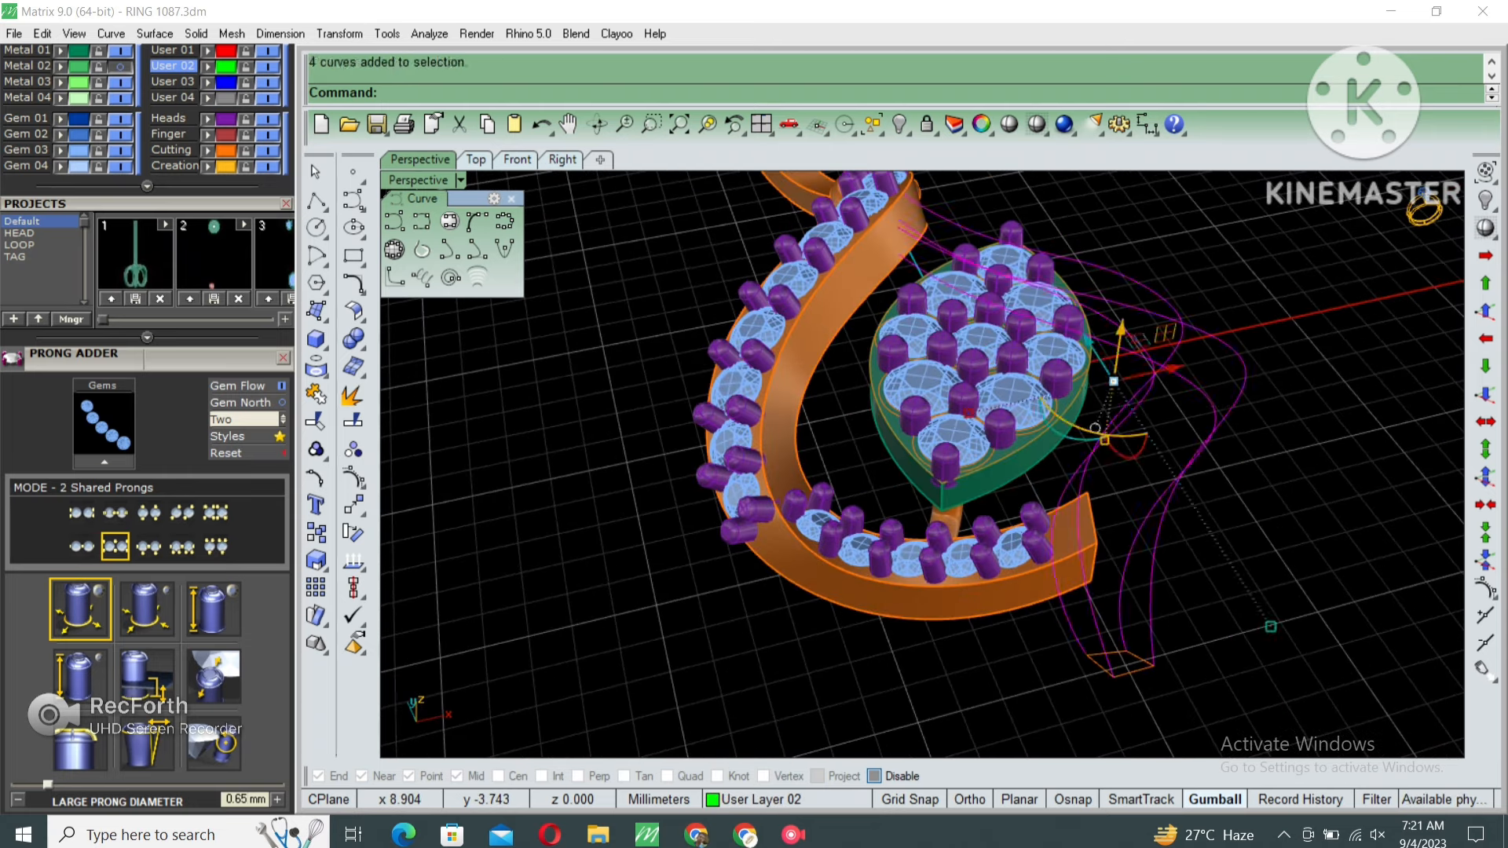
Group the five gems of the short lower row.
scroll(986, 565, "up", 7)
left_click(985, 565)
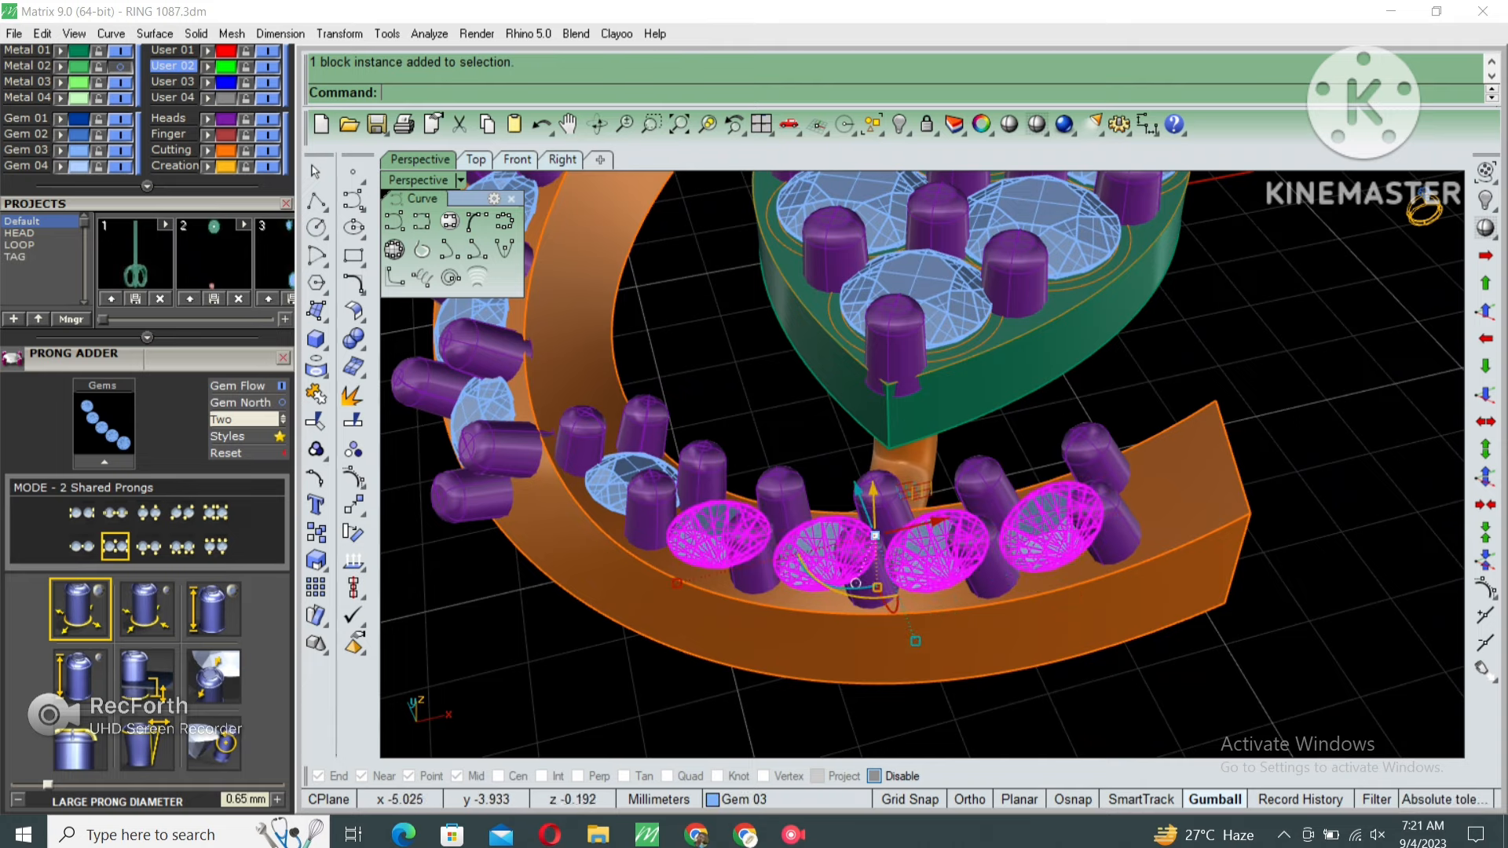
scroll(766, 569, "down", 7)
type("g")
key("Return")
Switch to wireframe display and create gem cutters for the long gem row with the Gem Cutter.
mouse_move(766, 569)
right_mouse_down()
mouse_move(774, 522)
mouse_move(762, 540)
mouse_move(786, 554)
right_mouse_up()
left_click(1037, 125)
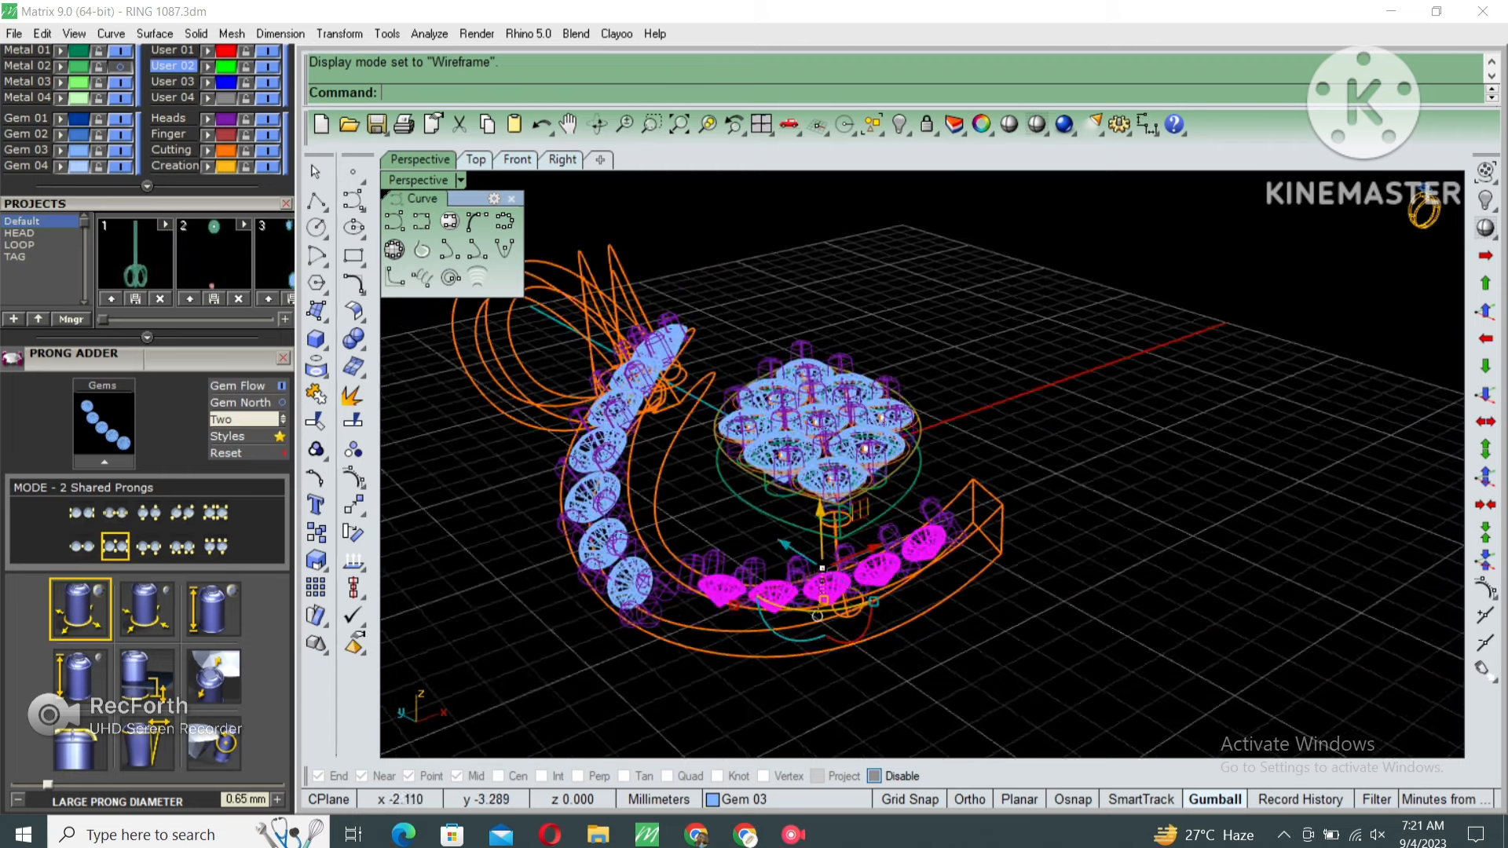
scroll(699, 562, "up", 6)
left_click(630, 525)
scroll(683, 577, "down", 4)
right_click_drag(684, 577, 700, 542)
key("F6")
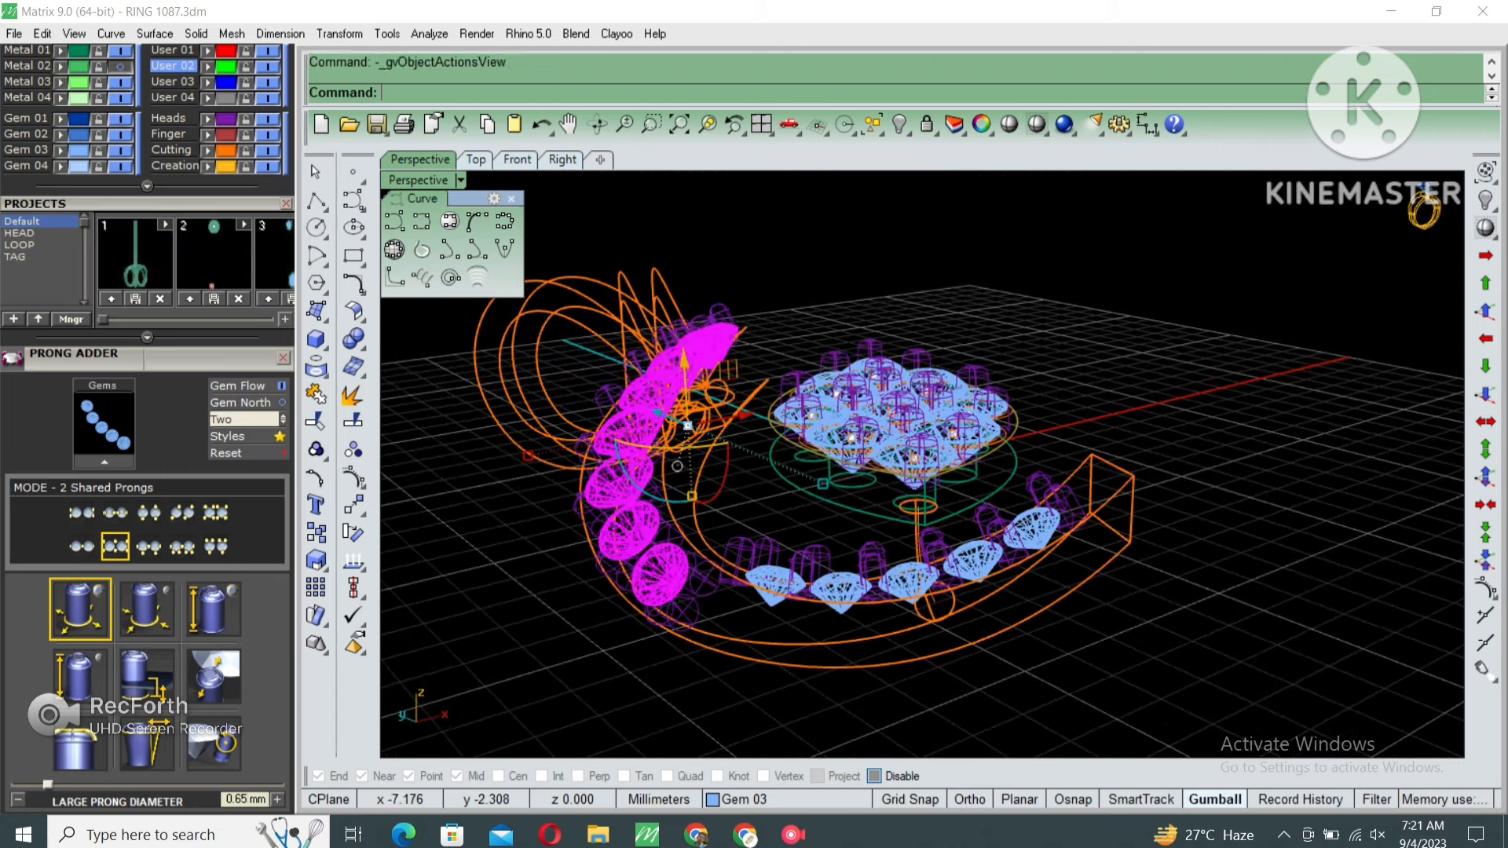
left_click(729, 554)
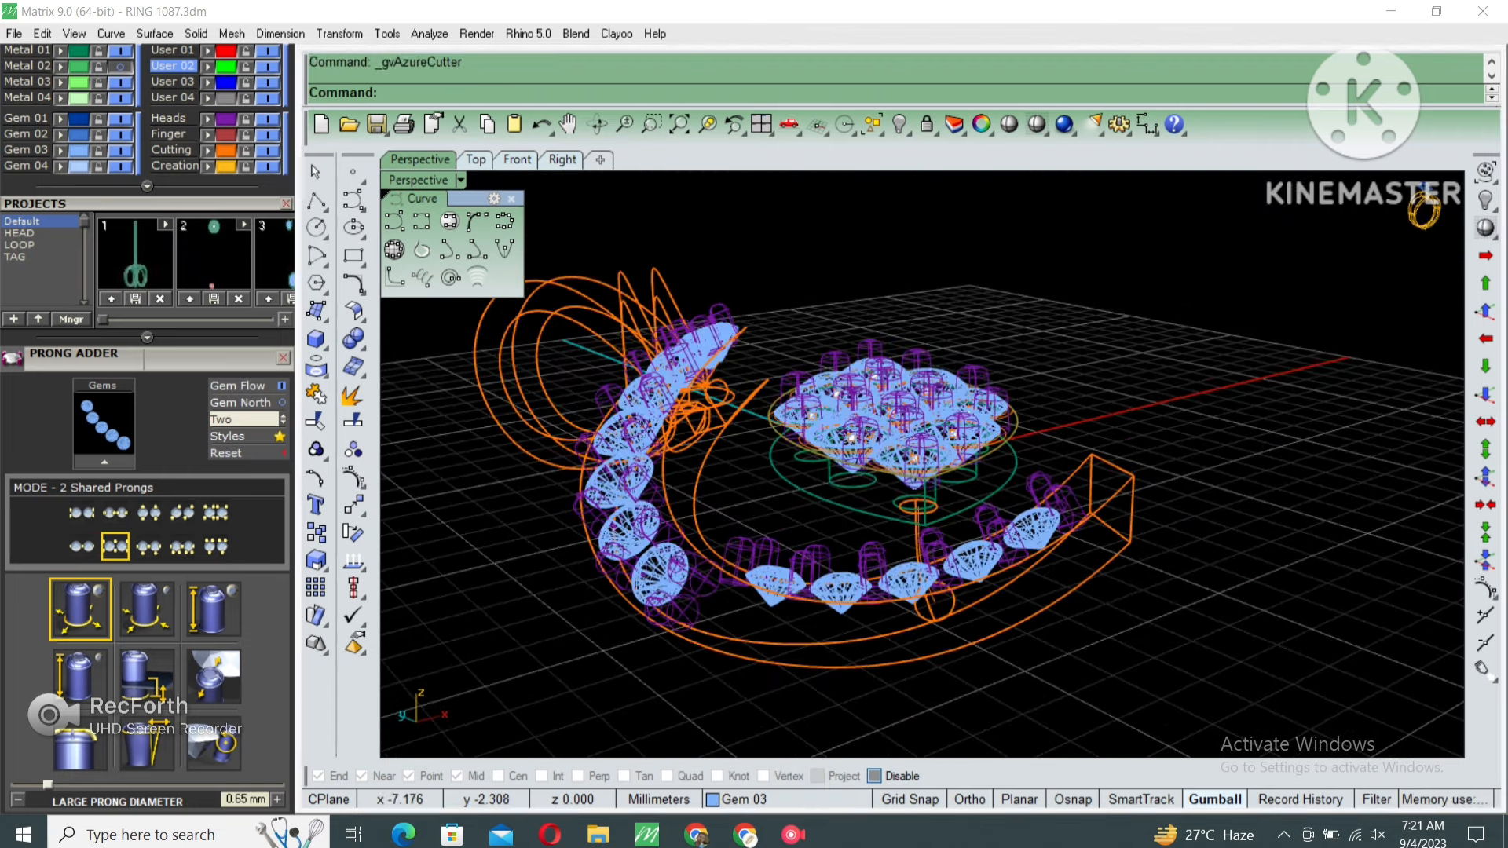
key("Return")
Create gem cutters for the five grouped gems of the short row.
scroll(832, 589, "up", 6)
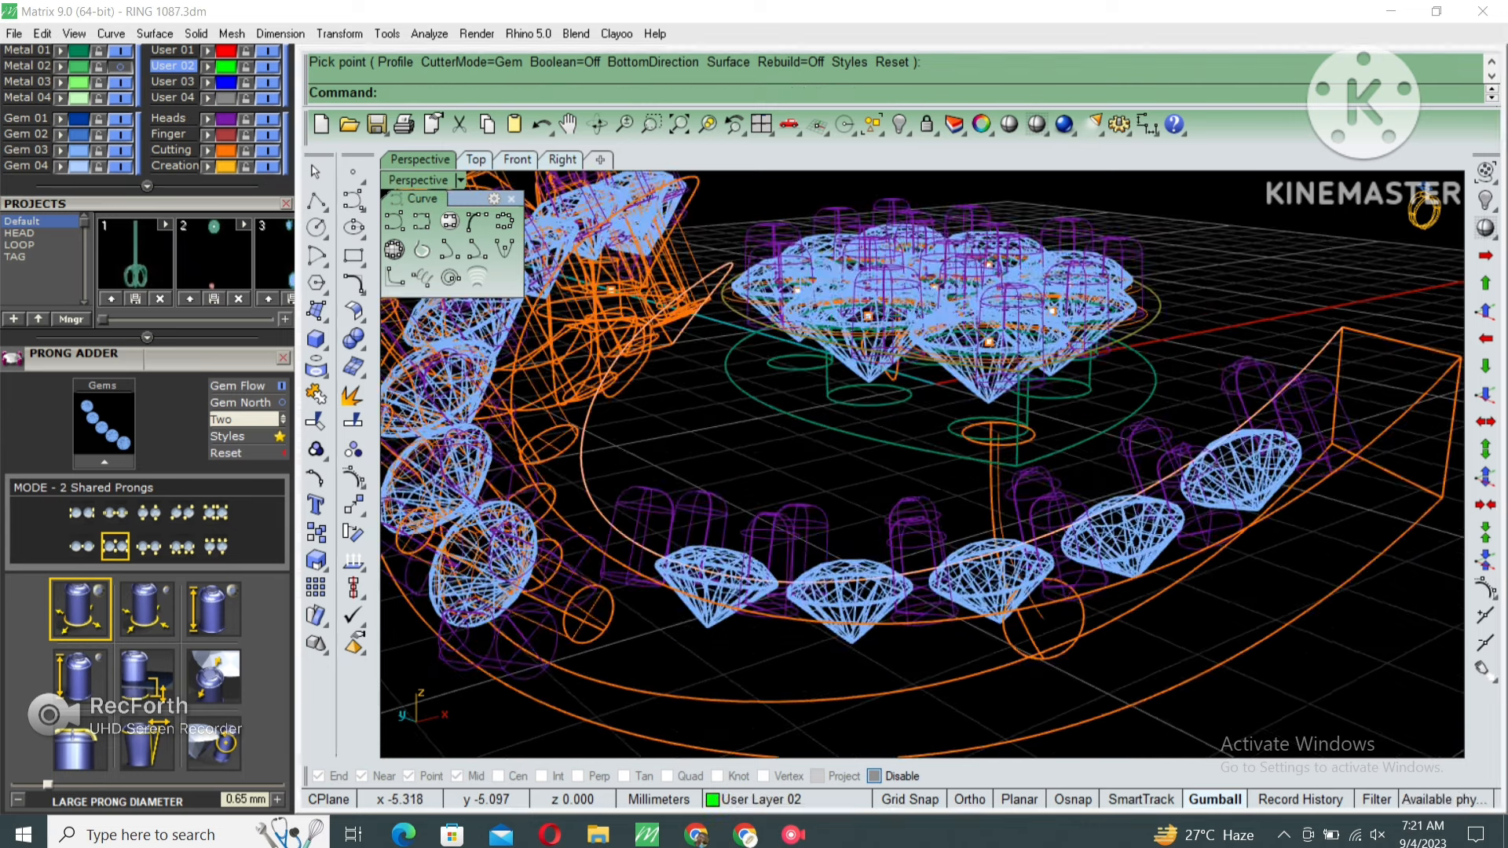
left_click(852, 599)
key("F6")
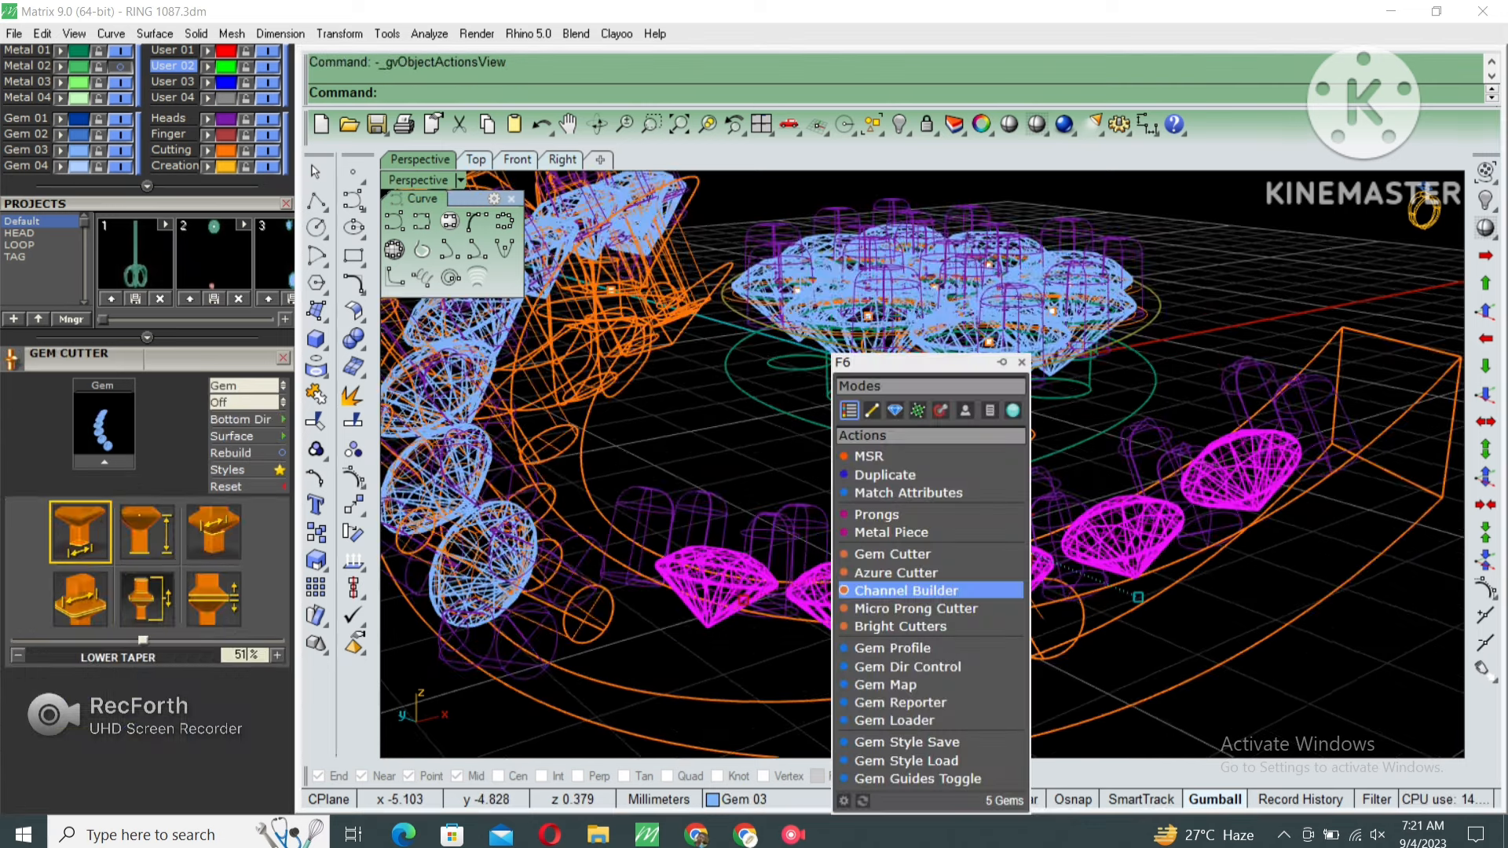
left_click(892, 554)
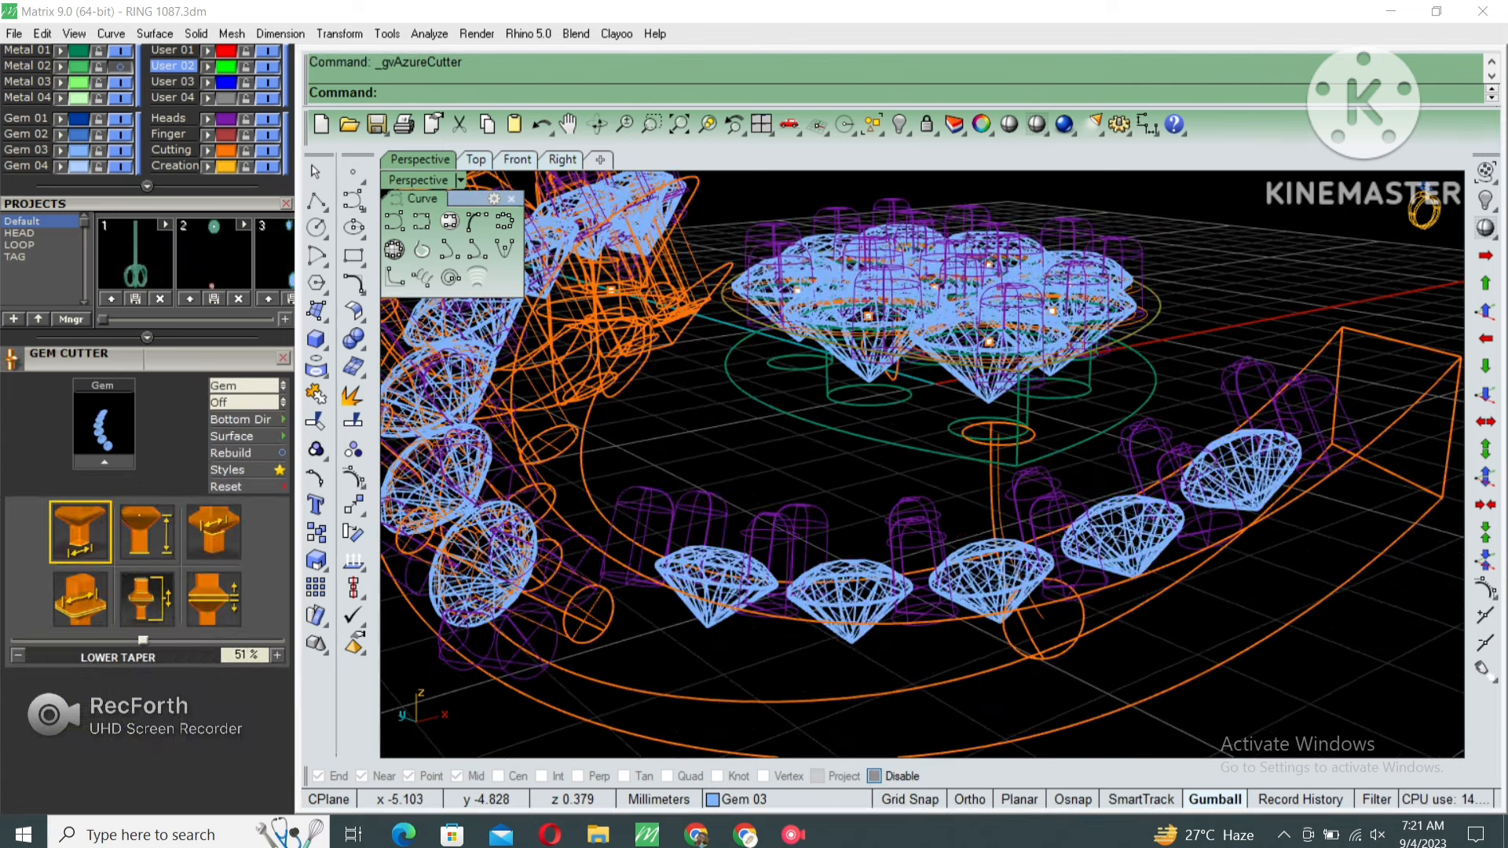
key("Return")
Return to shaded display and subtract the gem cutters from the band with a Boolean difference.
scroll(872, 550, "down", 5)
right_click_drag(872, 550, 883, 417)
left_click(1037, 124)
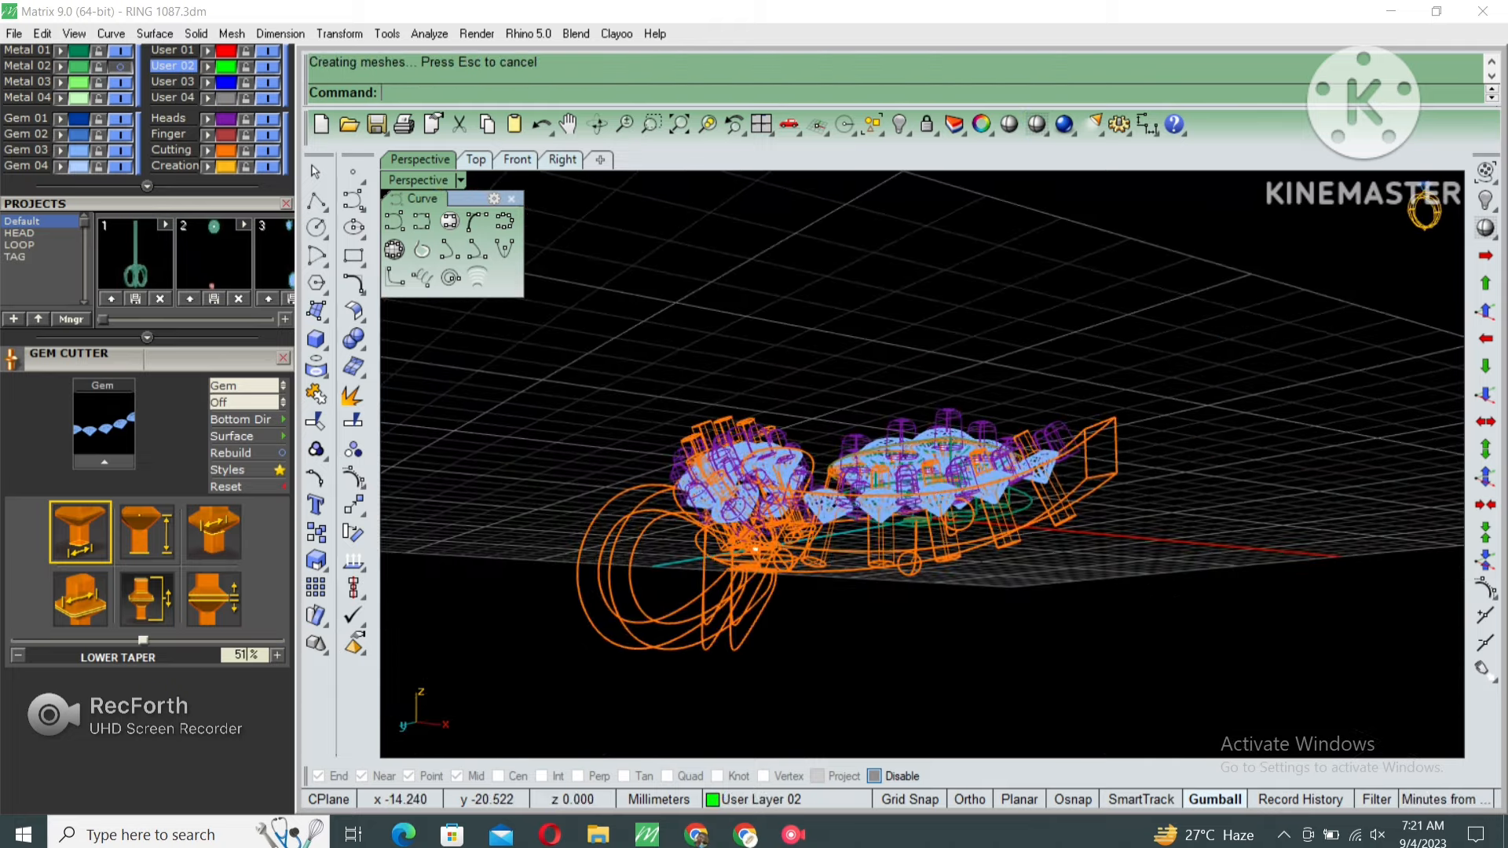
right_click_drag(903, 519, 1021, 377)
scroll(856, 522, "up", 4)
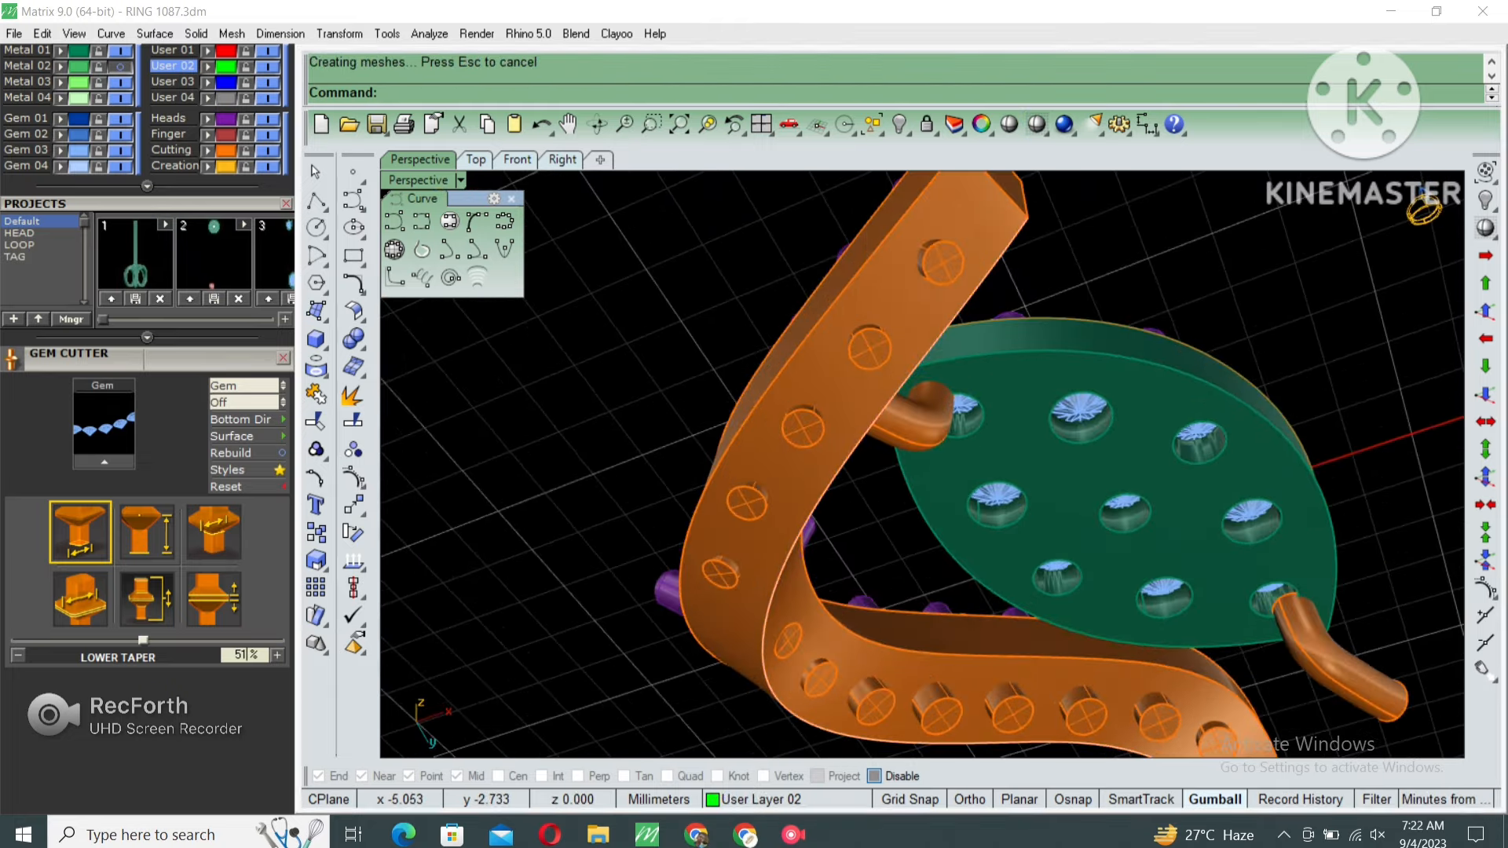
left_click(875, 581)
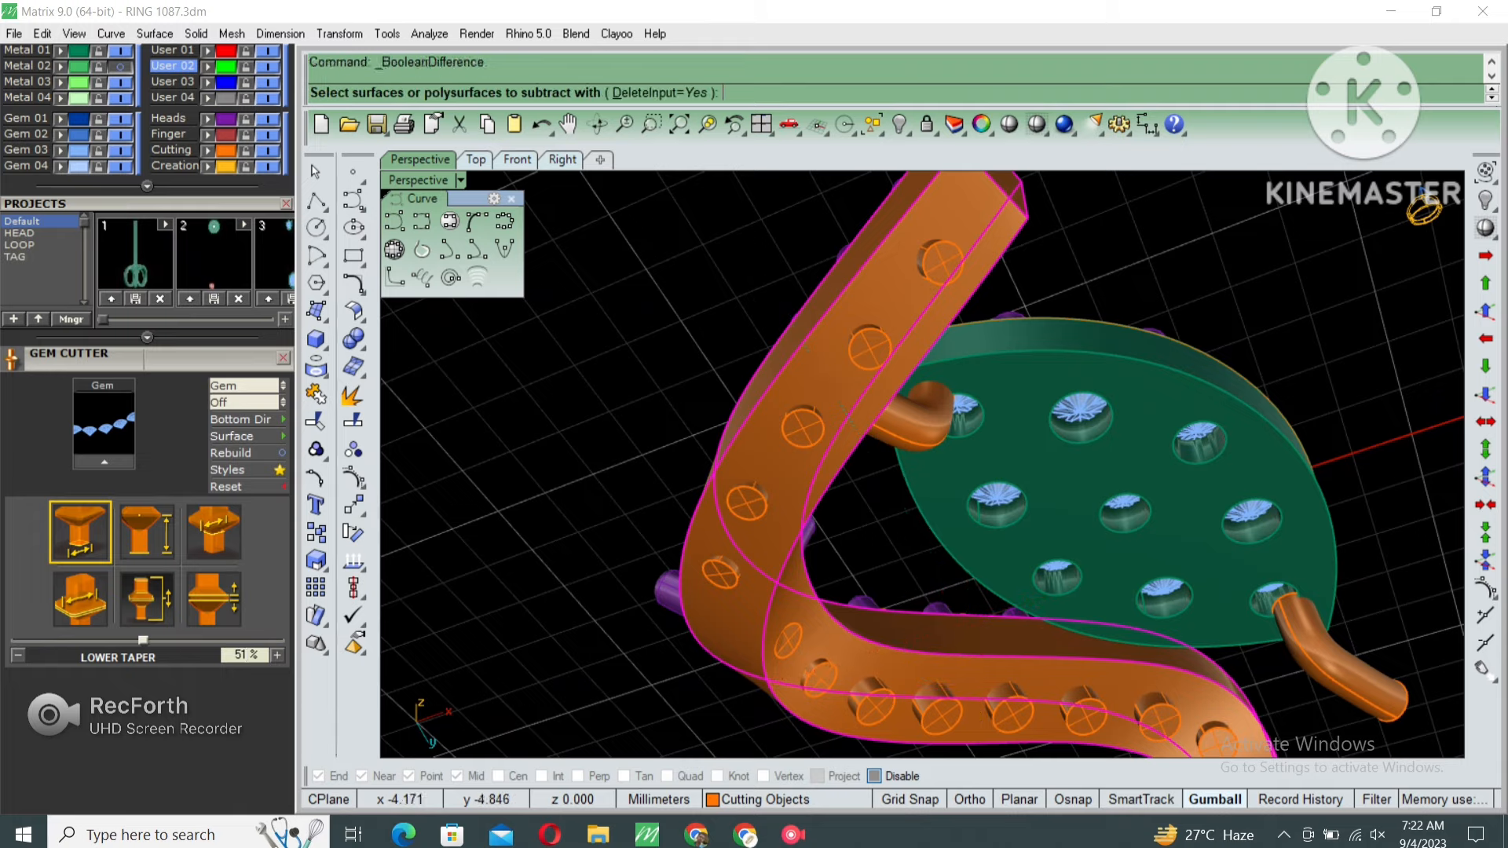
left_click(723, 575)
key("Return")
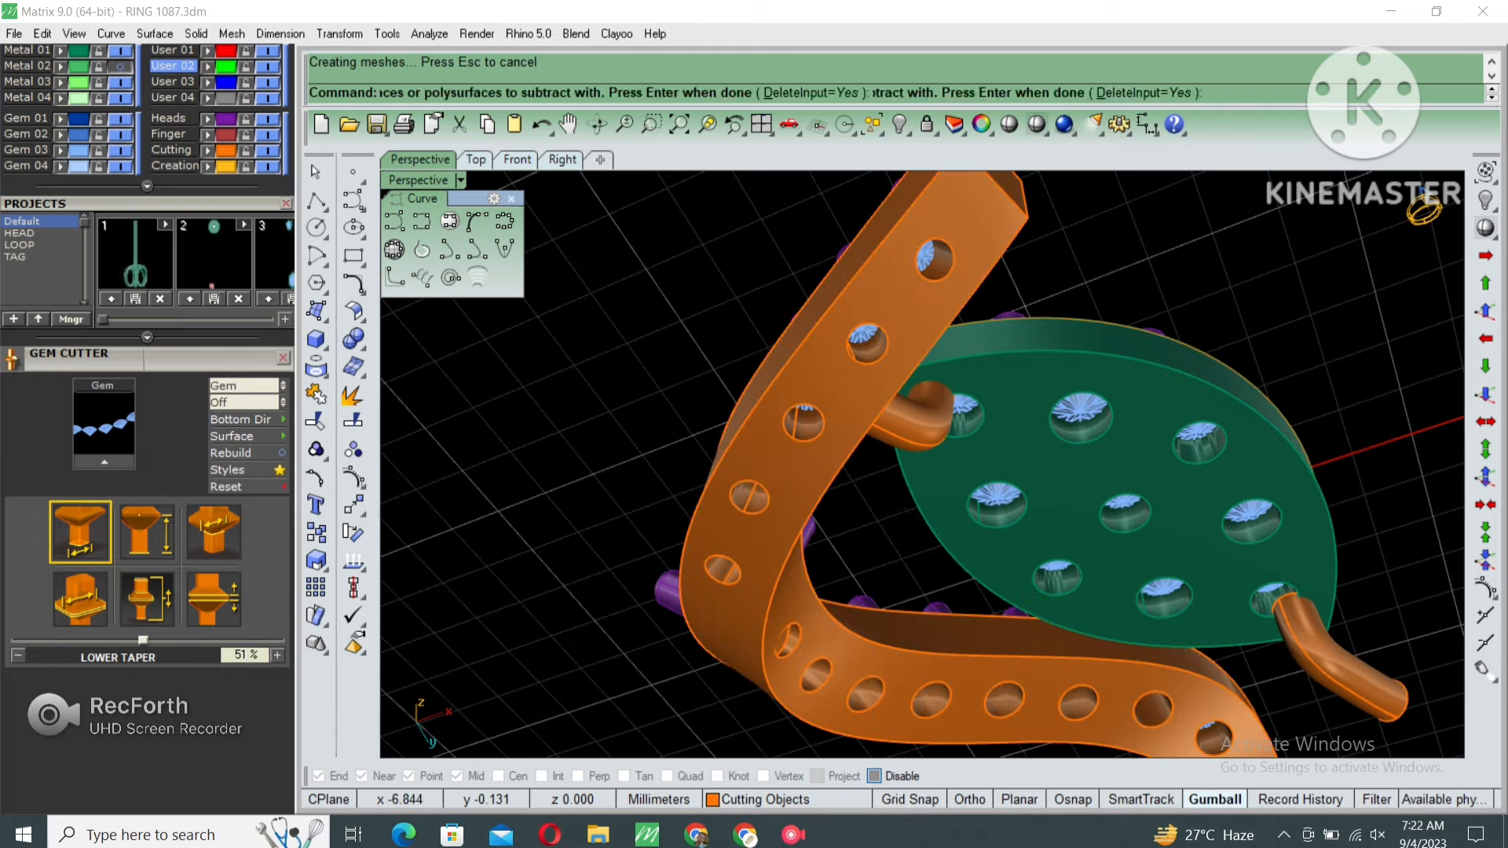
Rotate a copy of the band with its gems and prongs half a turn about the marquise cluster's centre.
scroll(943, 487, "down", 5)
right_click_drag(922, 314, 958, 425)
scroll(958, 393, "up", 6)
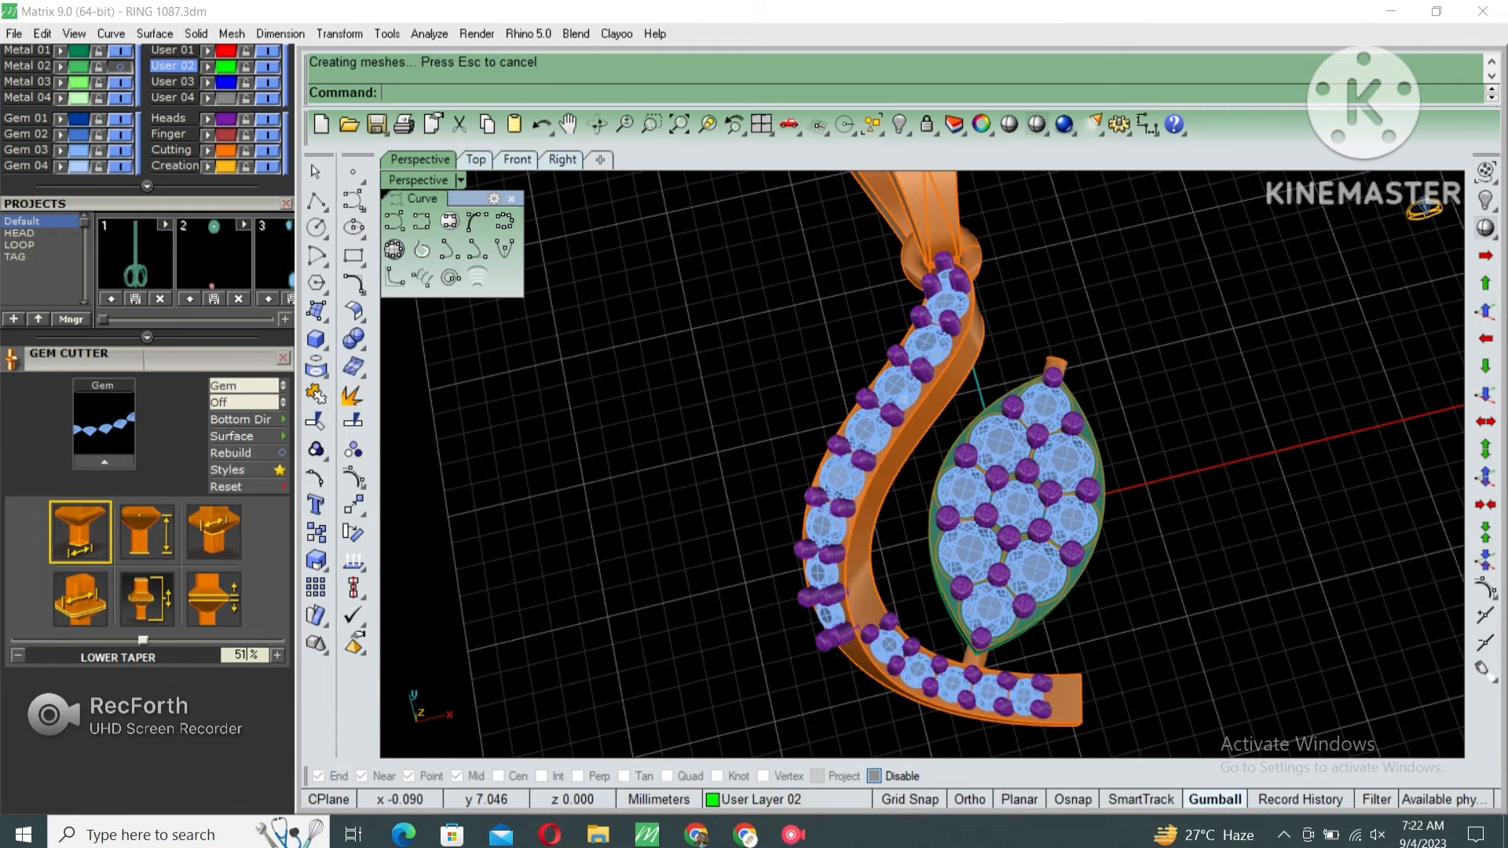
left_click_drag(974, 334, 974, 334)
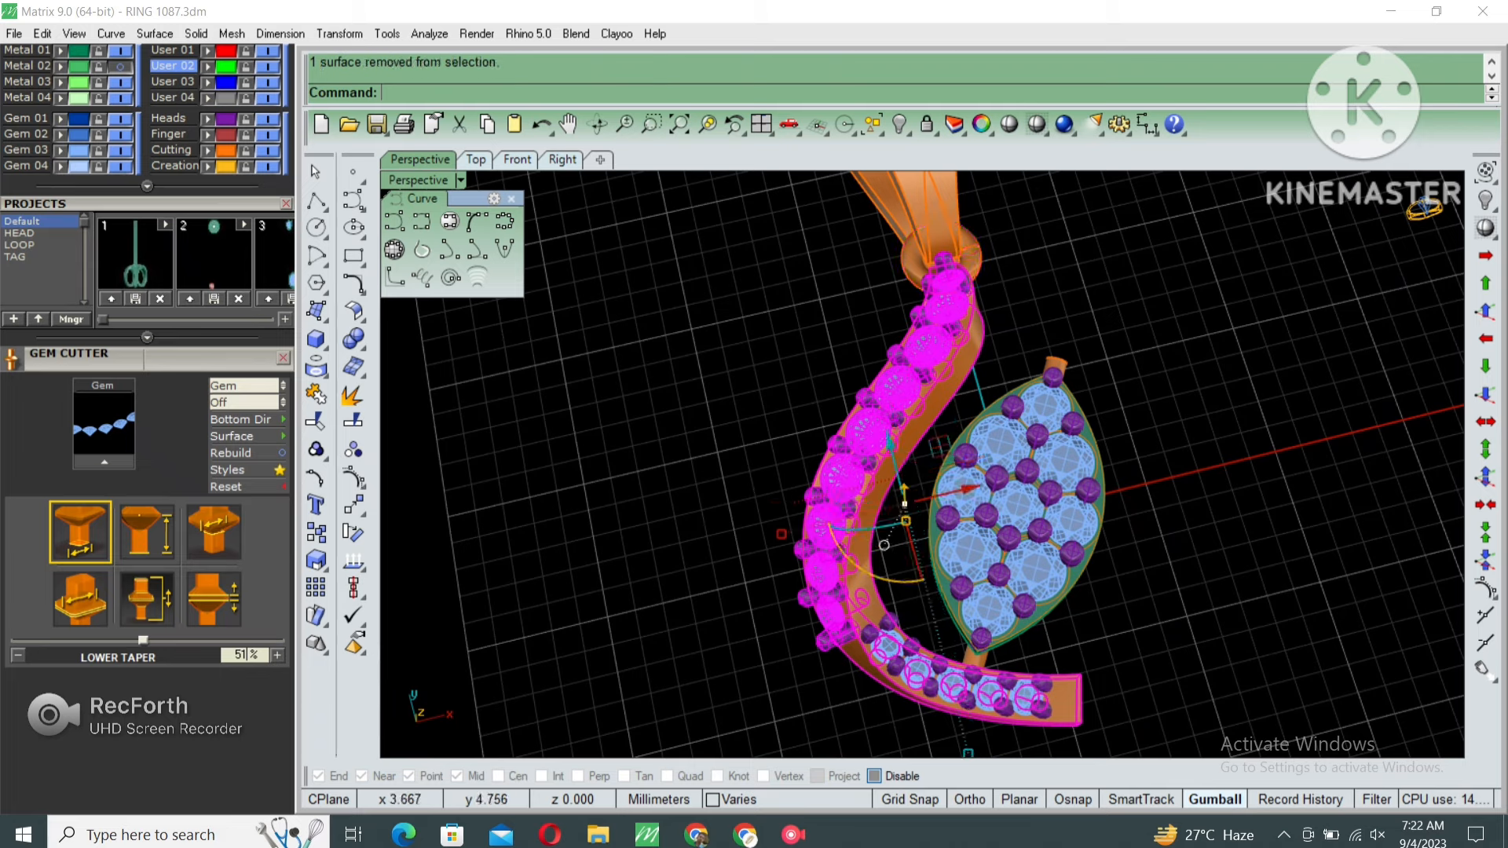
mouse_move(1106, 664)
left_mouse_down()
mouse_move(1042, 719)
mouse_move(942, 724)
left_mouse_up()
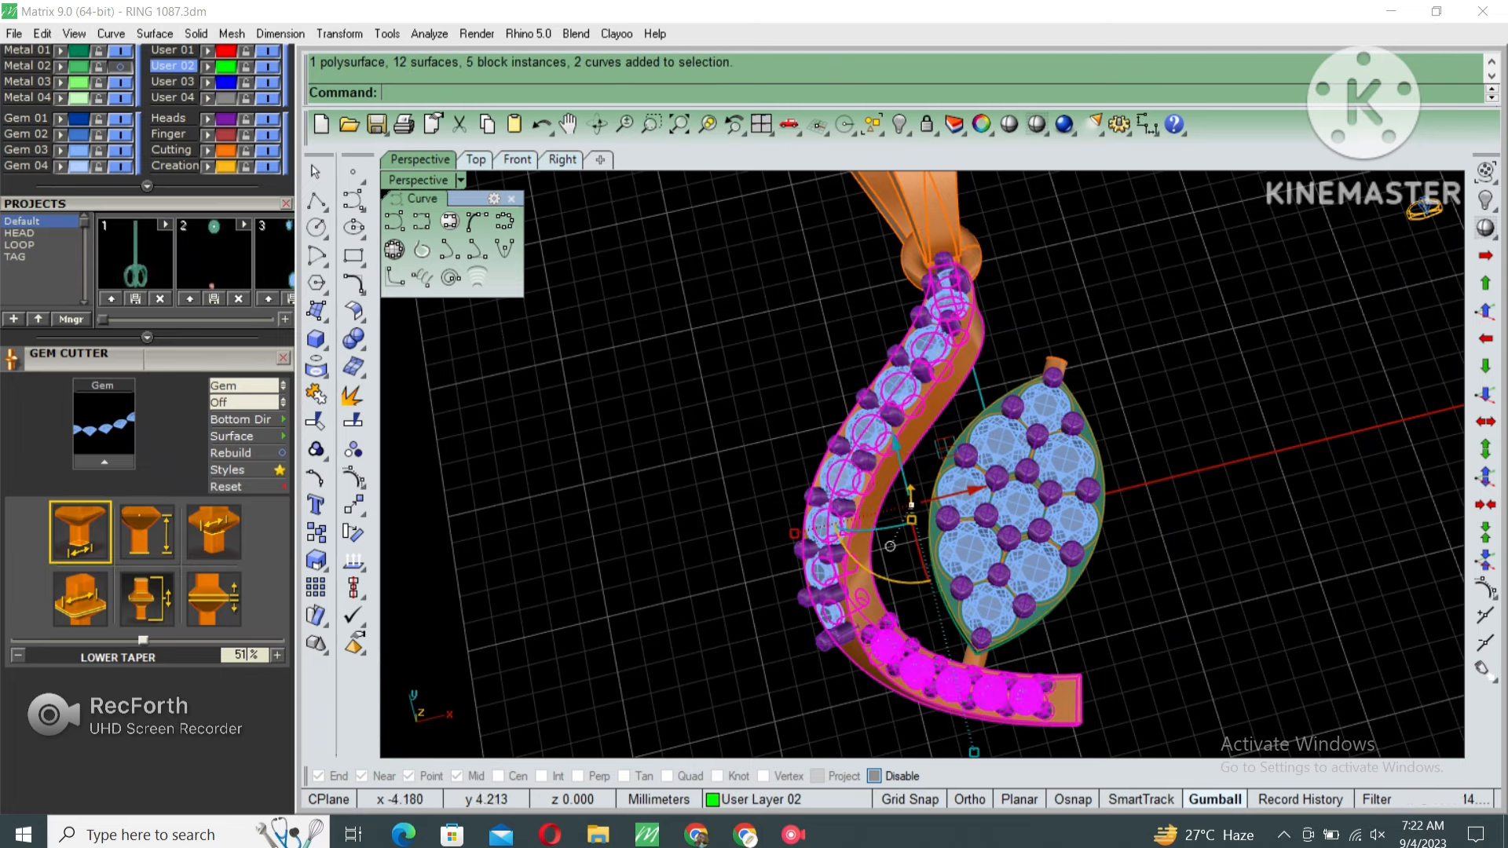
left_click(868, 427, "shift")
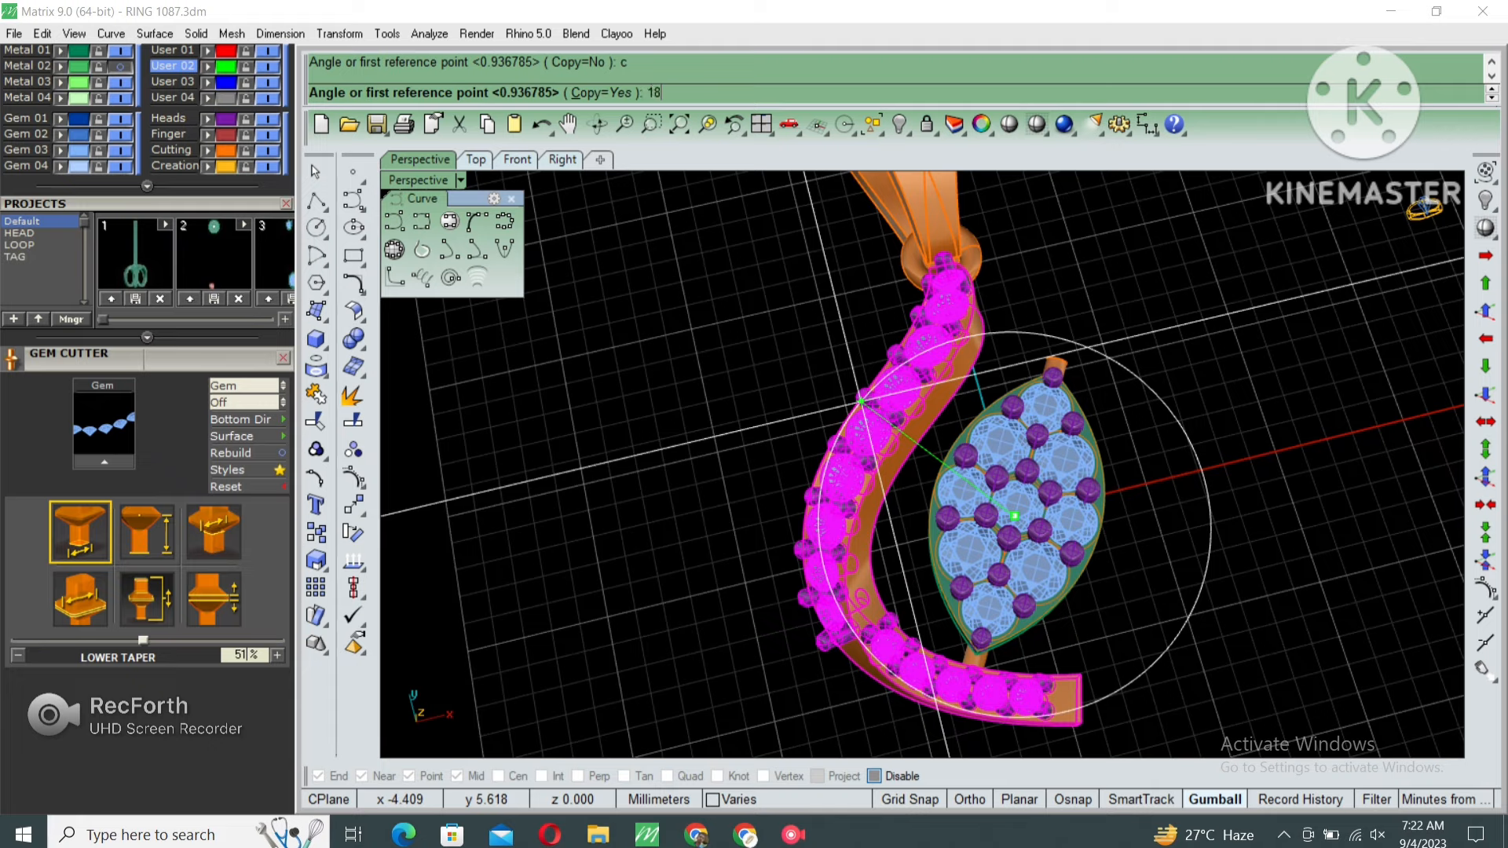
key("Return")
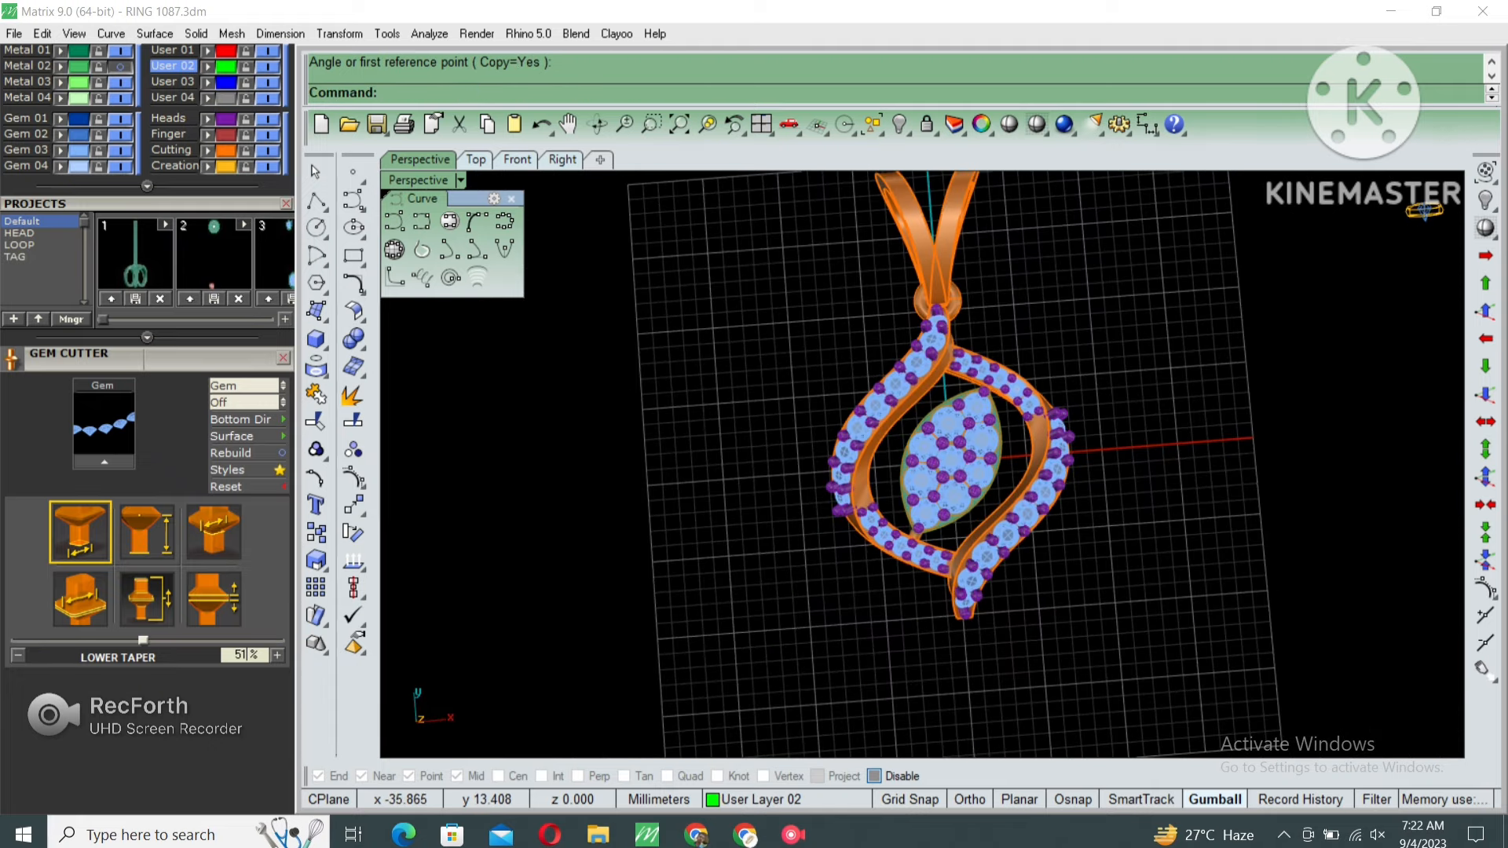
Move all prongs and the marquise plate to the Cutting layer so they match the bands.
scroll(147, 393, "up", 3)
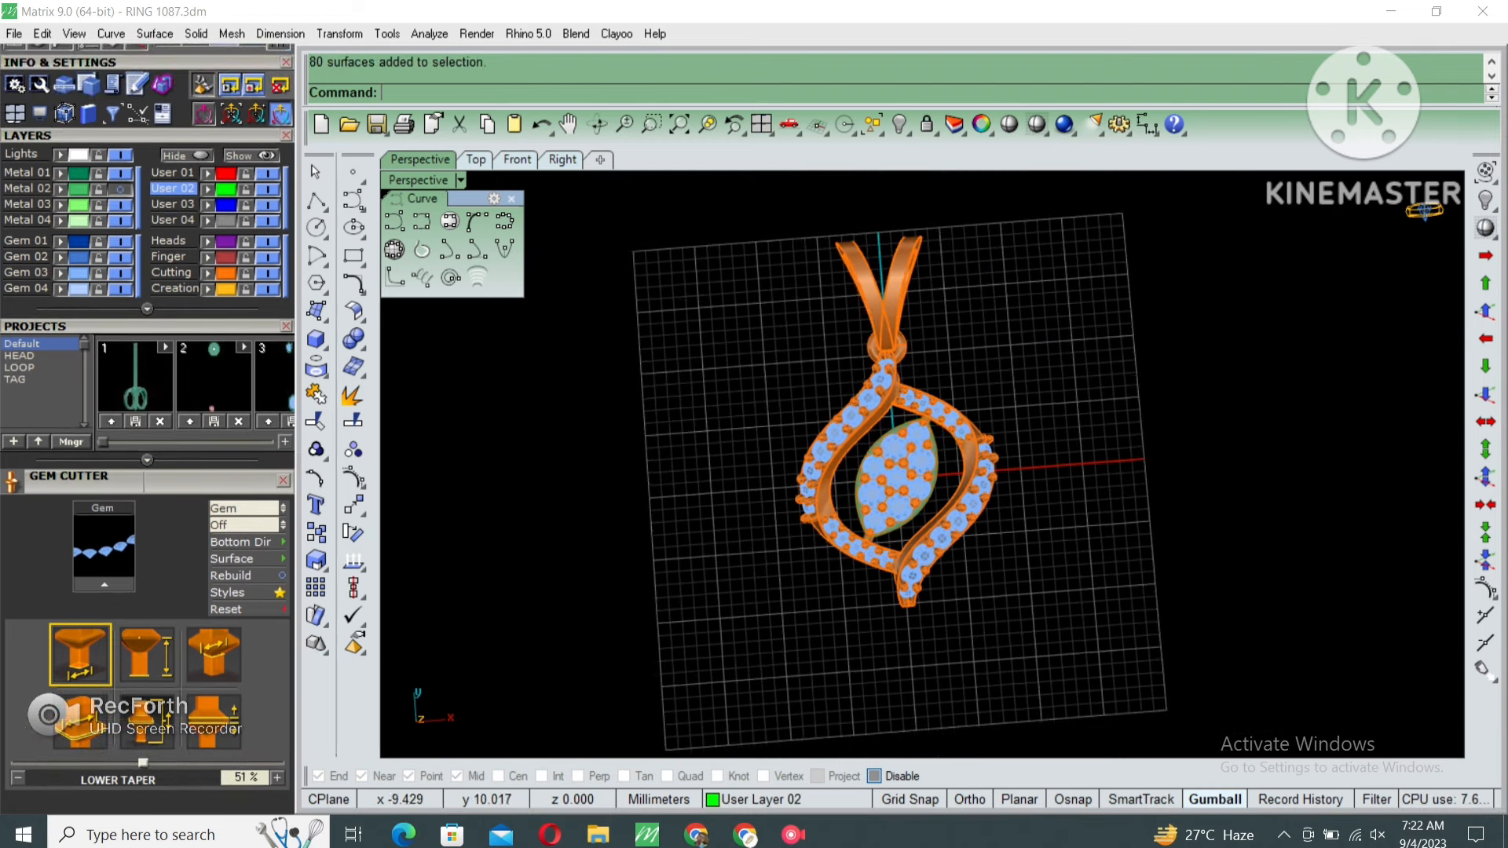
right_click_drag(768, 363, 765, 387, "shift")
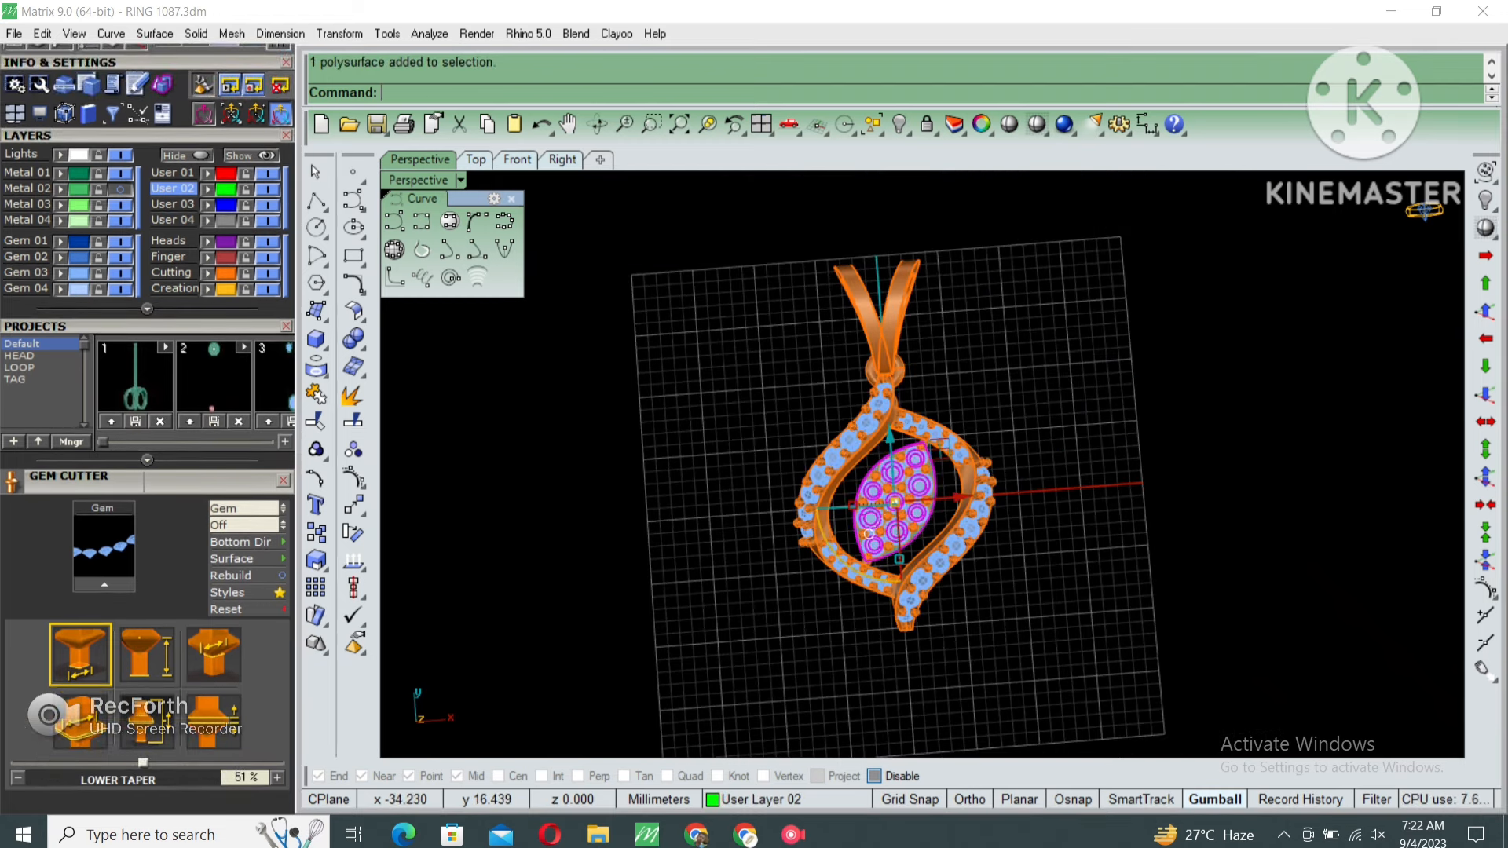
key("Escape")
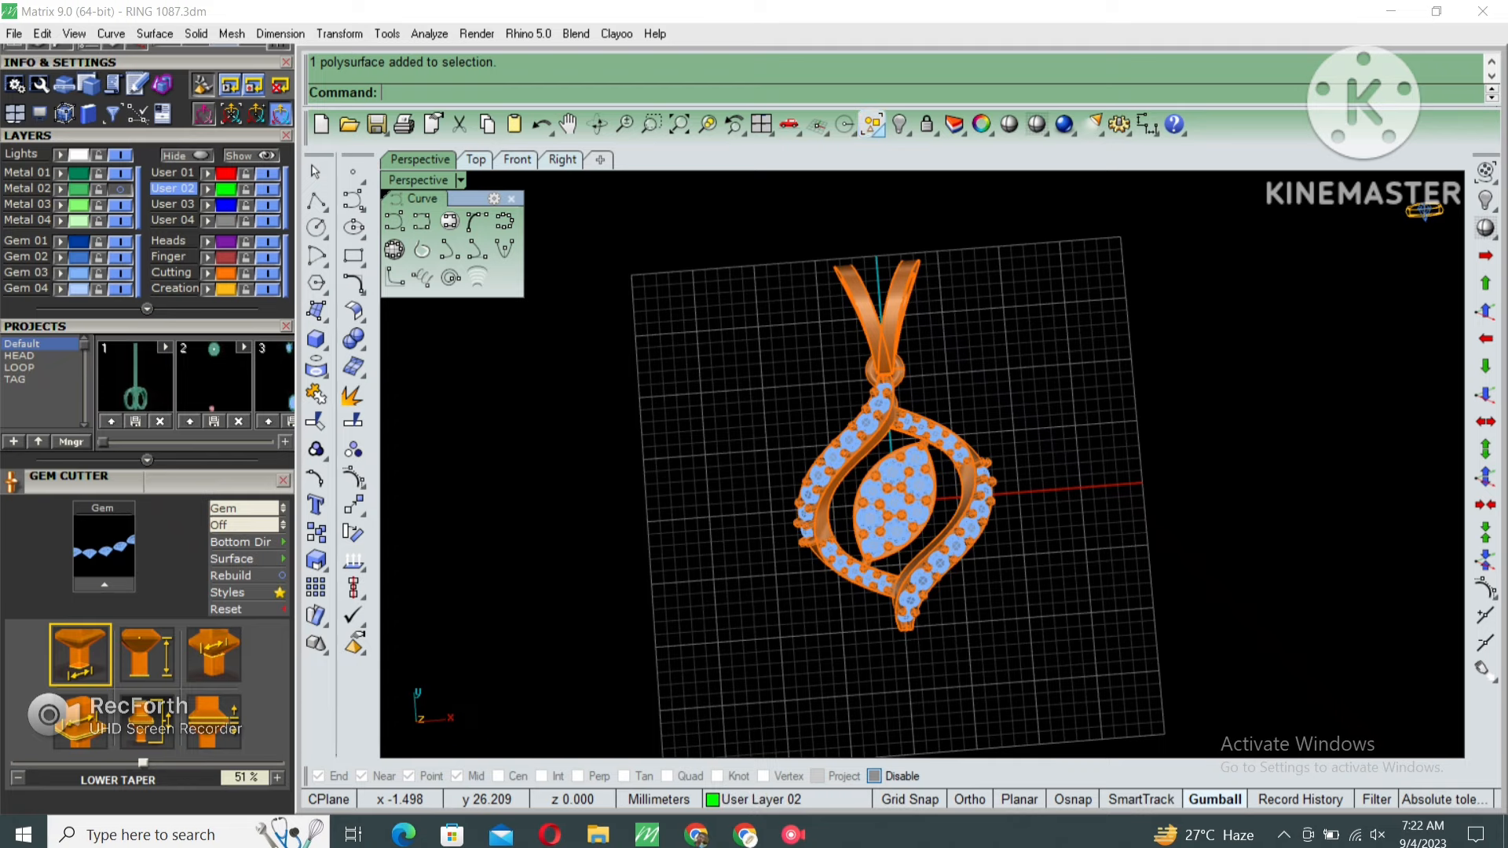
Select all construction curves in the model and delete them.
left_click(877, 129)
left_click(984, 245)
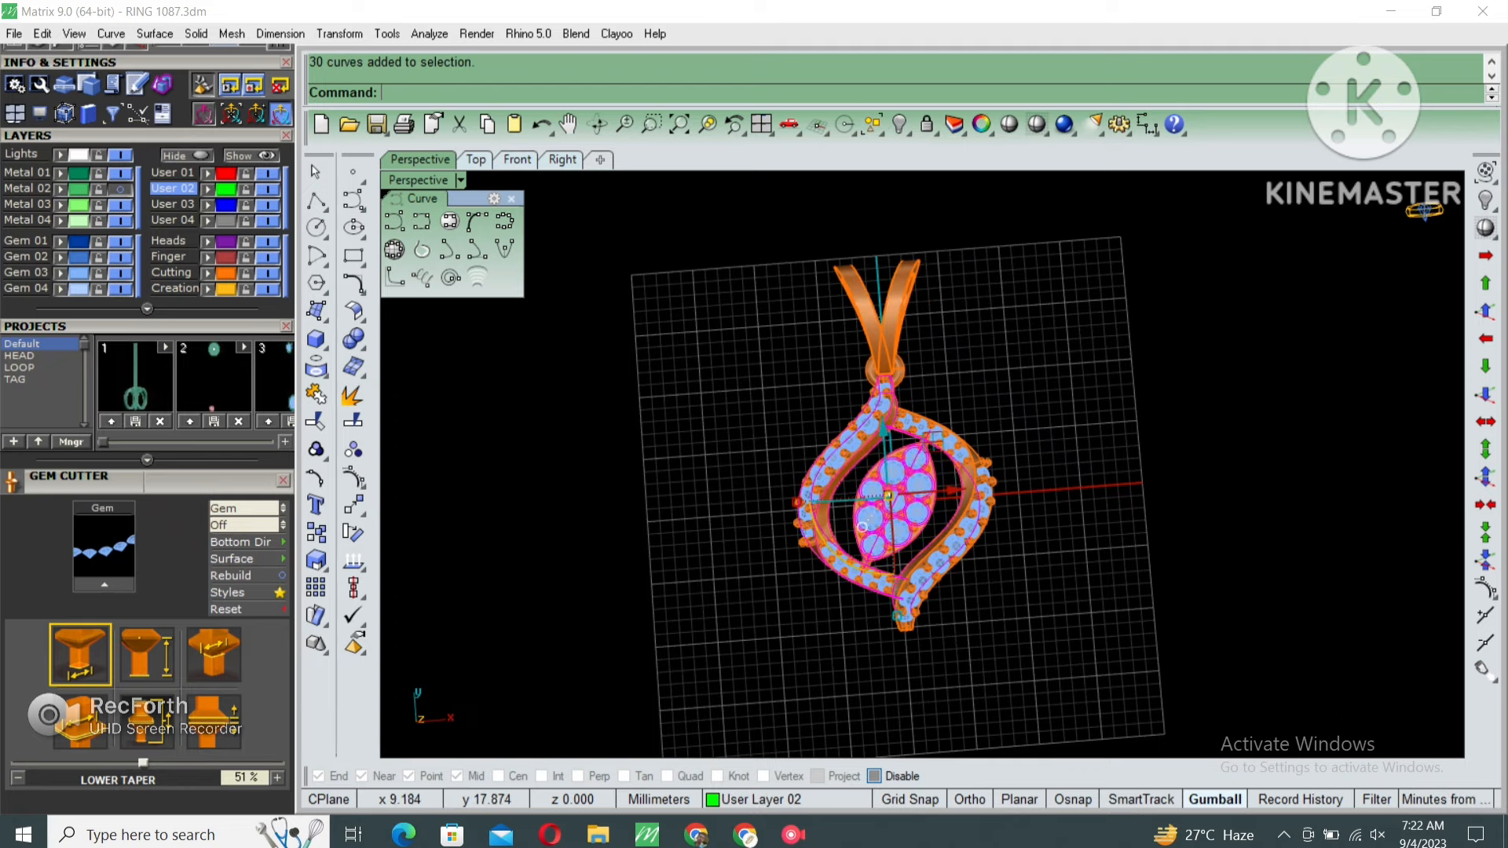
right_click_drag(1067, 448, 959, 420)
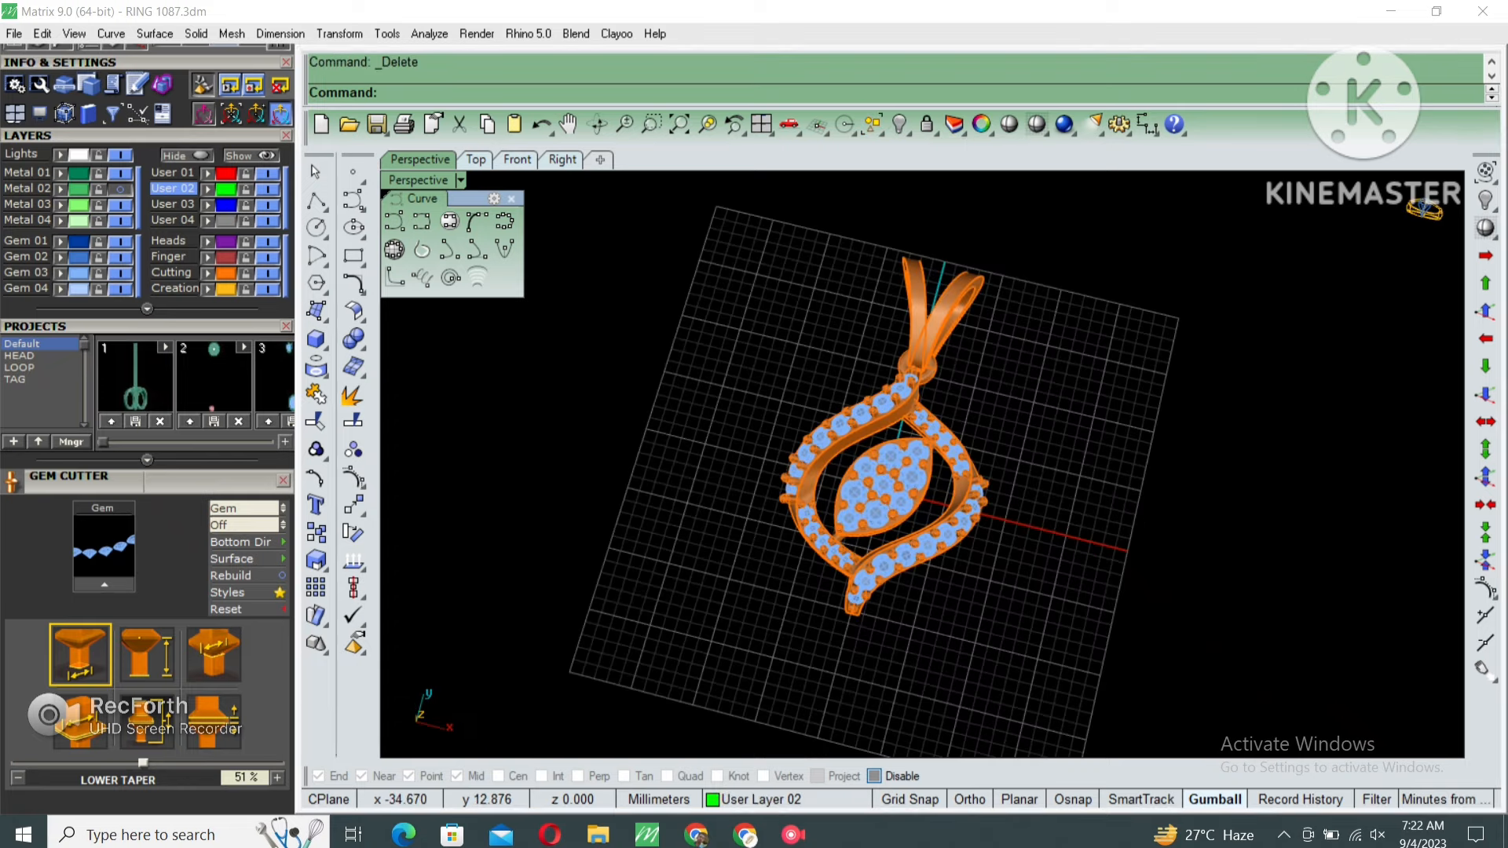
Set the viewport display to Working Shade and hide the construction grid.
scroll(146, 428, "up", 4)
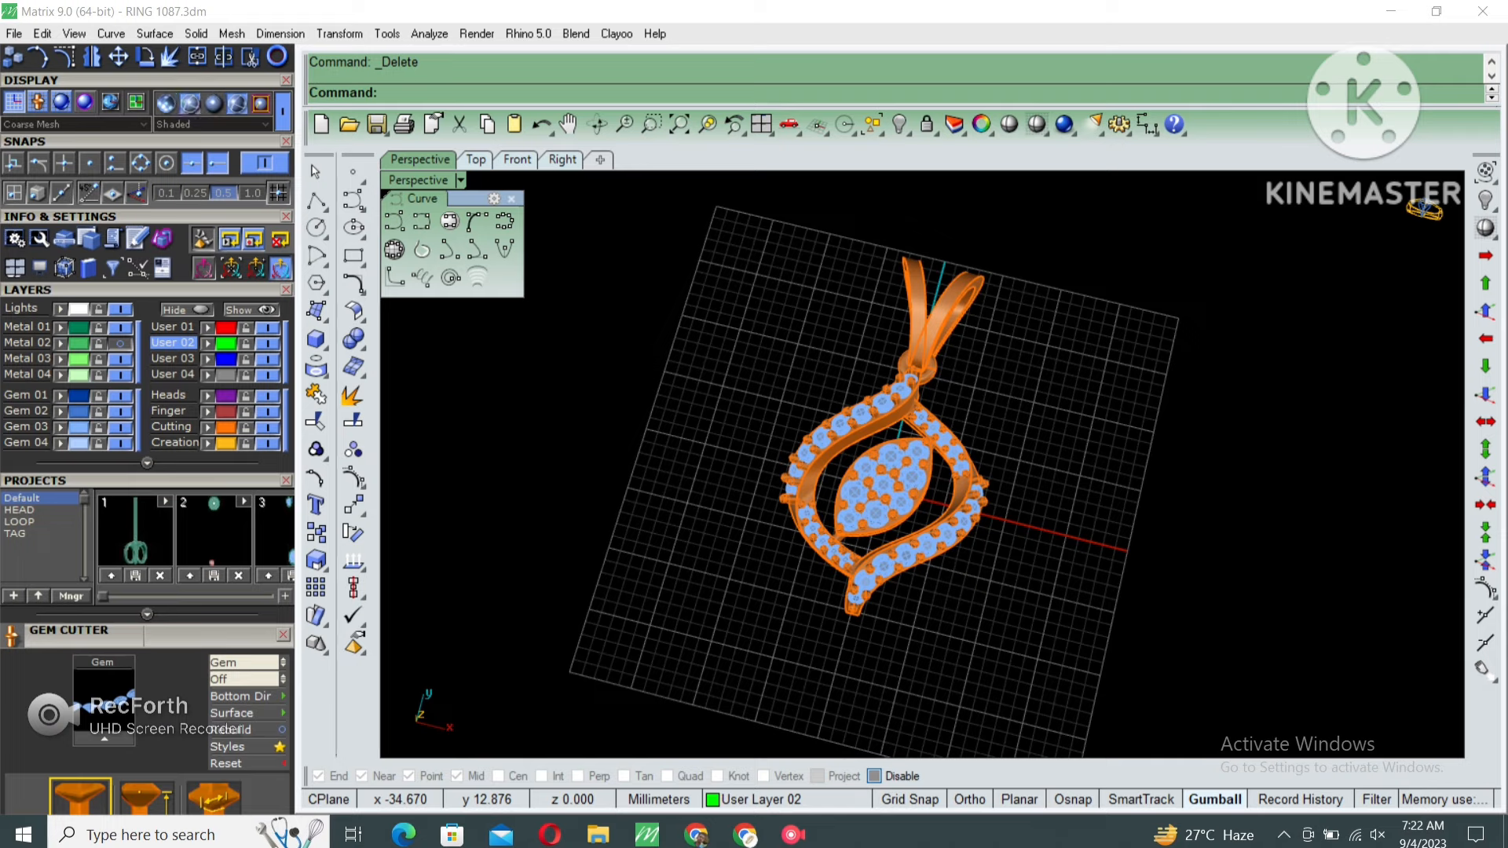
left_click(237, 104)
right_click_drag(1041, 499, 1093, 469)
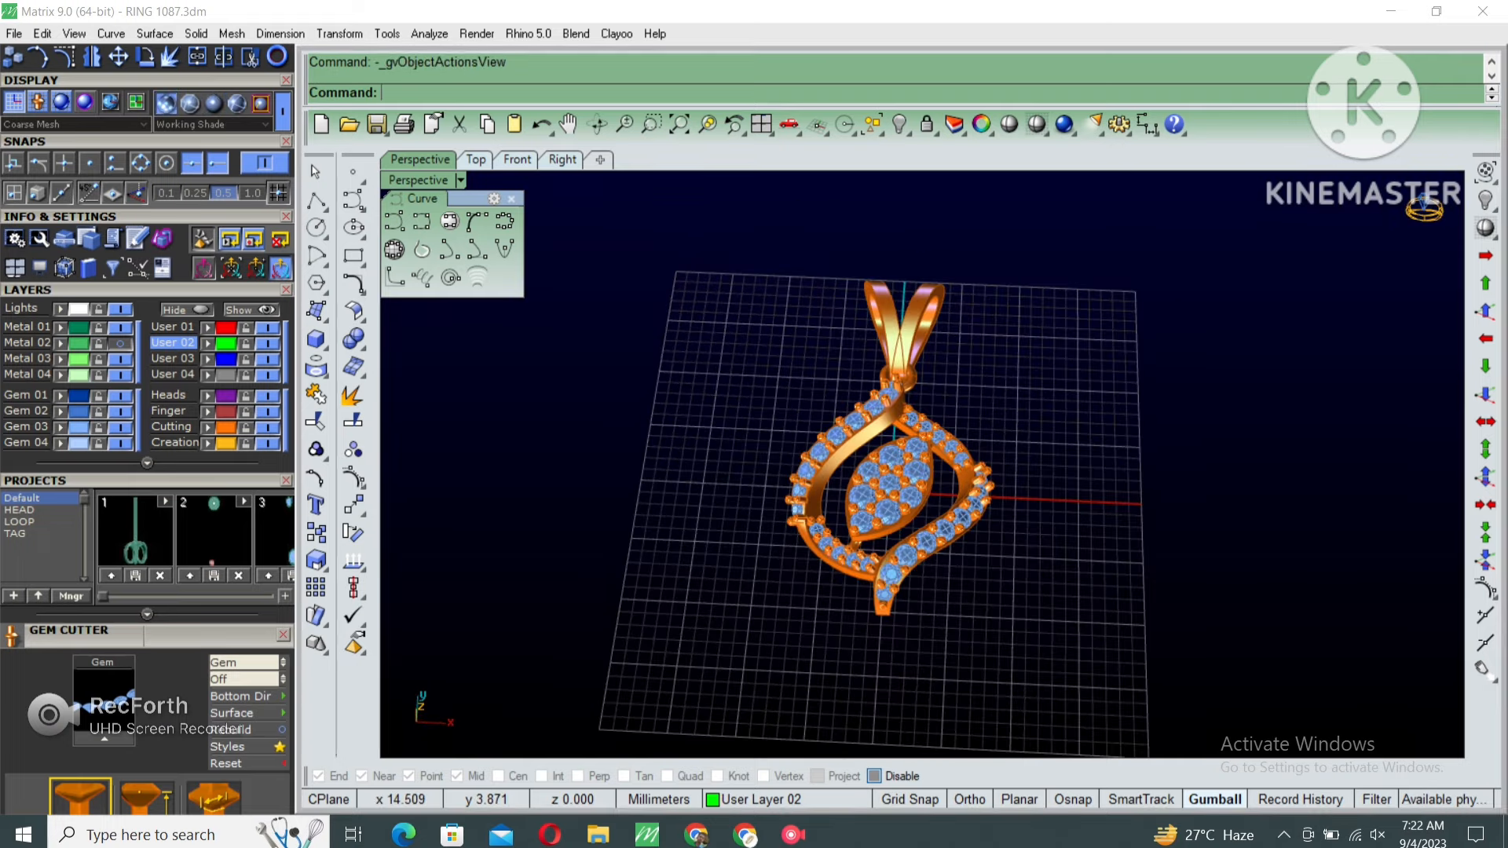
scroll(997, 523, "up", 4)
key("F6")
scroll(998, 522, "up", 2)
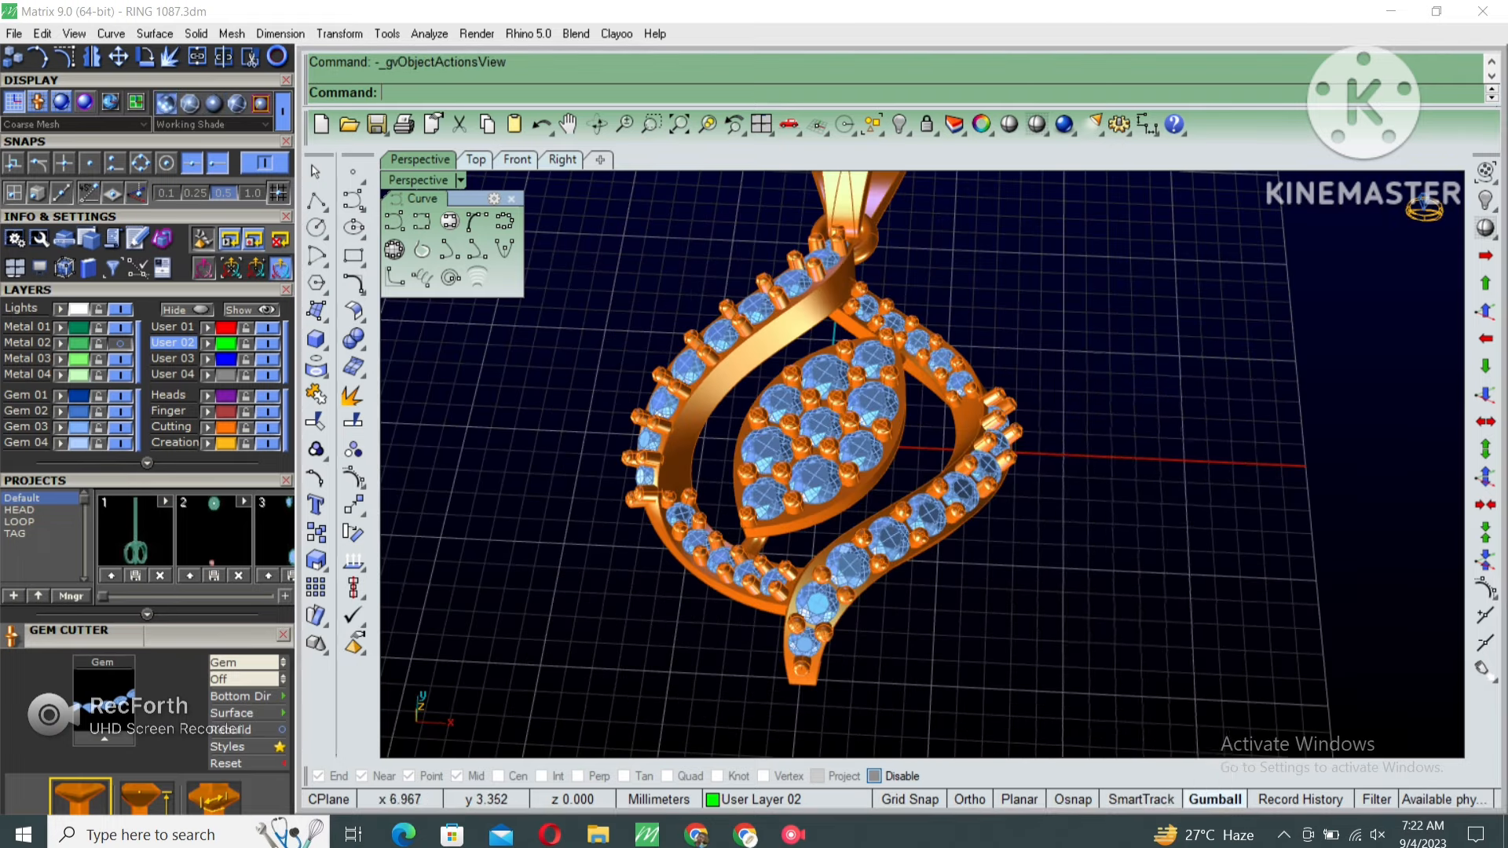
right_click_drag(1053, 363, 1113, 363)
key("F7")
Examine the finished pendant's gem settings from the front and the drilled holes from the back.
right_click_drag(832, 518, 1225, 475)
right_click_drag(1021, 424, 1178, 581)
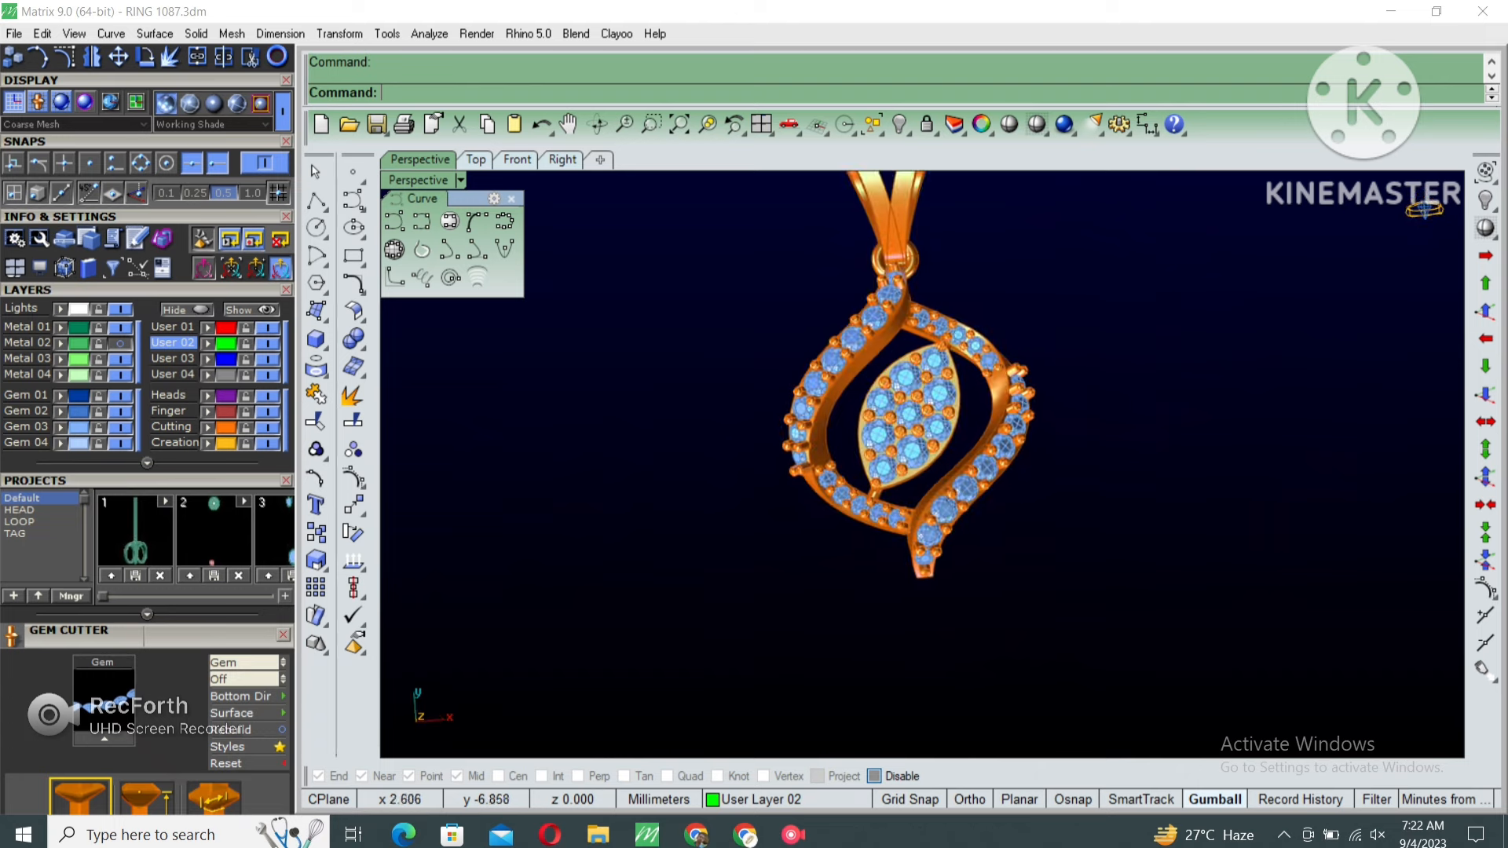
right_click_drag(959, 424, 907, 338)
scroll(974, 596, "up", 4)
right_click_drag(911, 472, 903, 377)
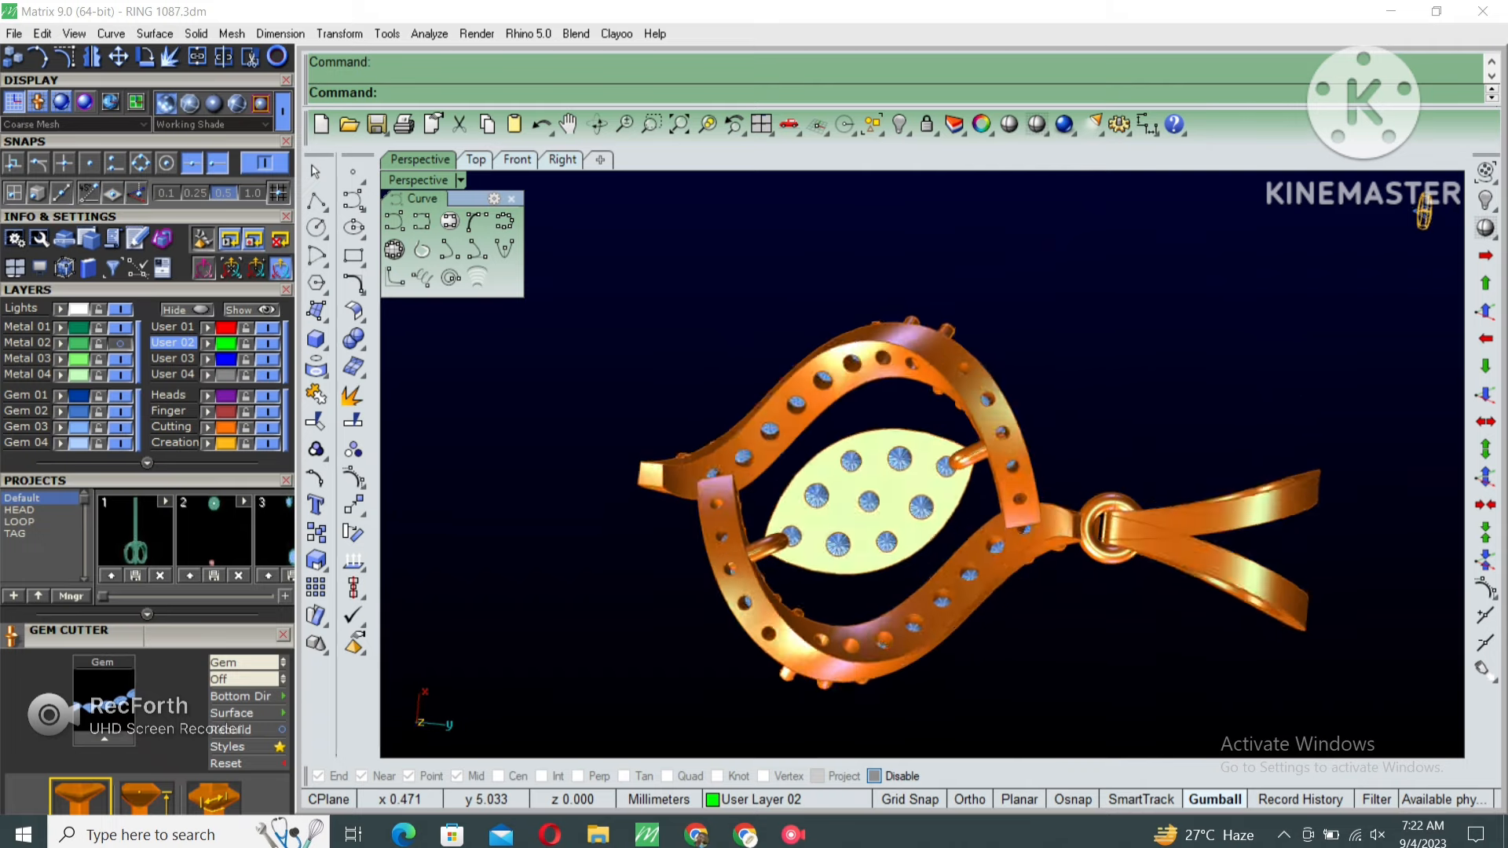